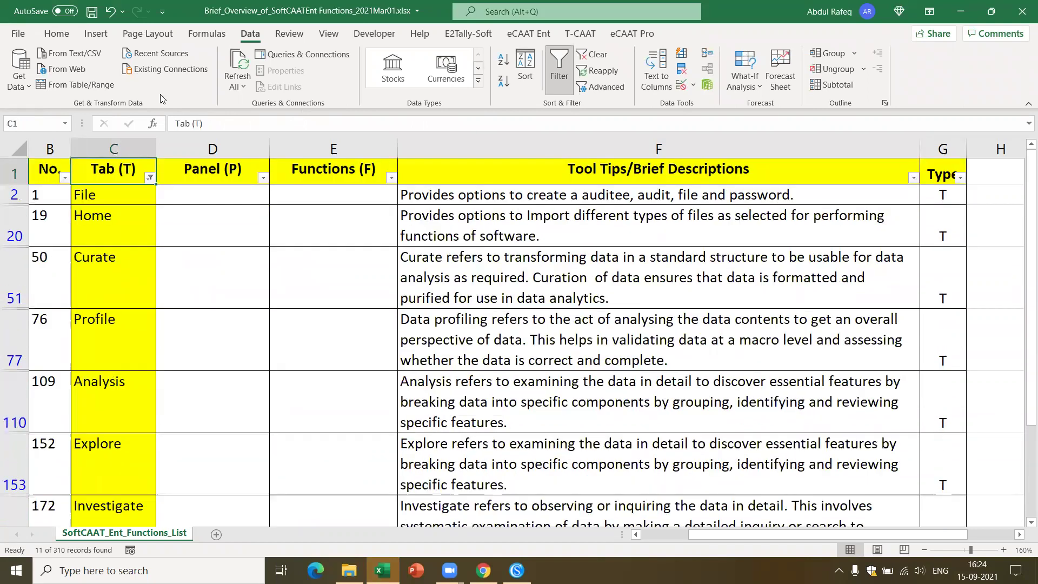
# Filter the Tab (T) column by cell colour so that only the cells with no fill are shown.
pyautogui.click(151, 178)
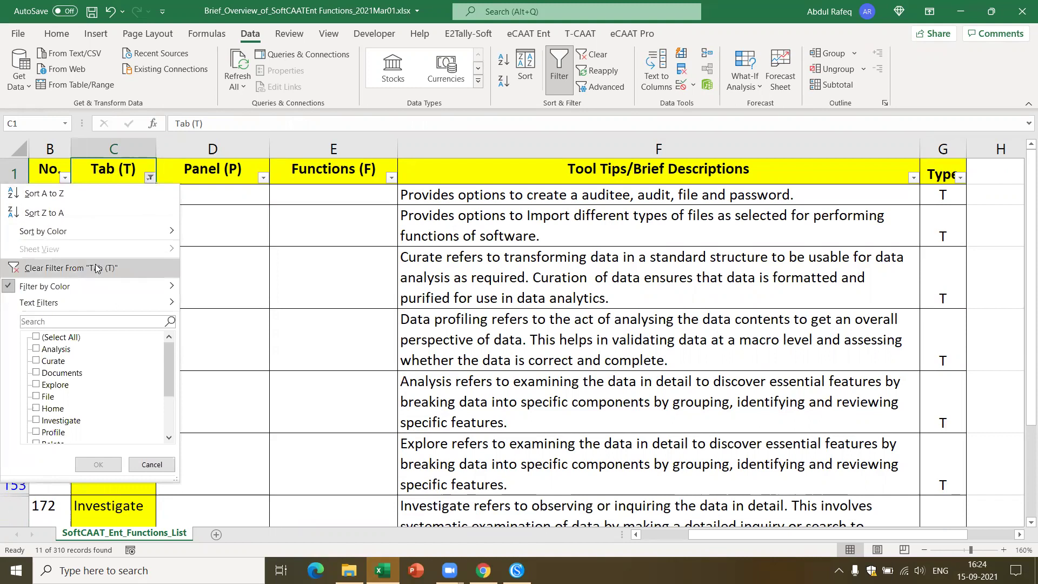
pyautogui.moveTo(86, 286)
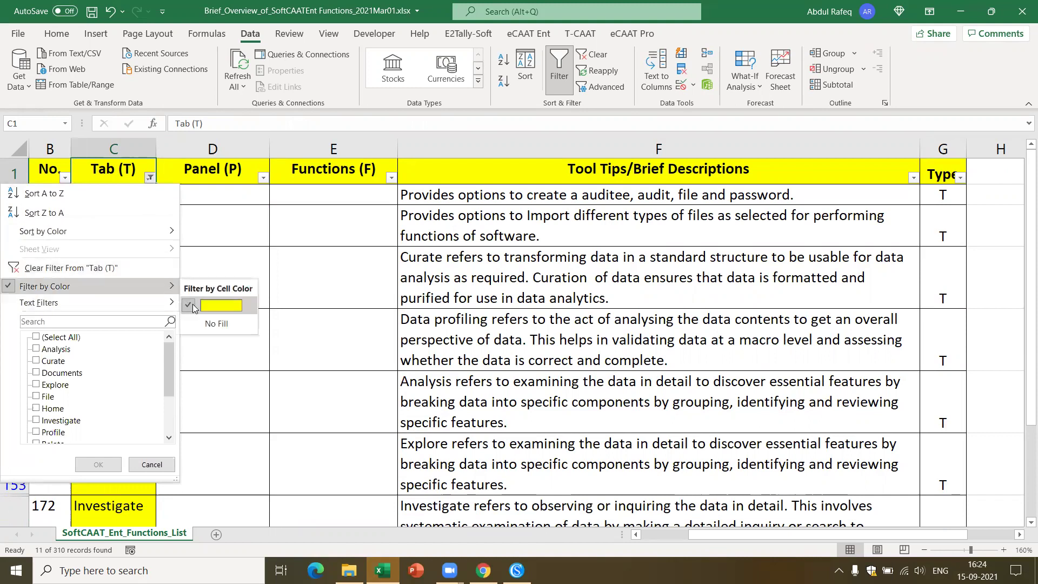
pyautogui.click(216, 323)
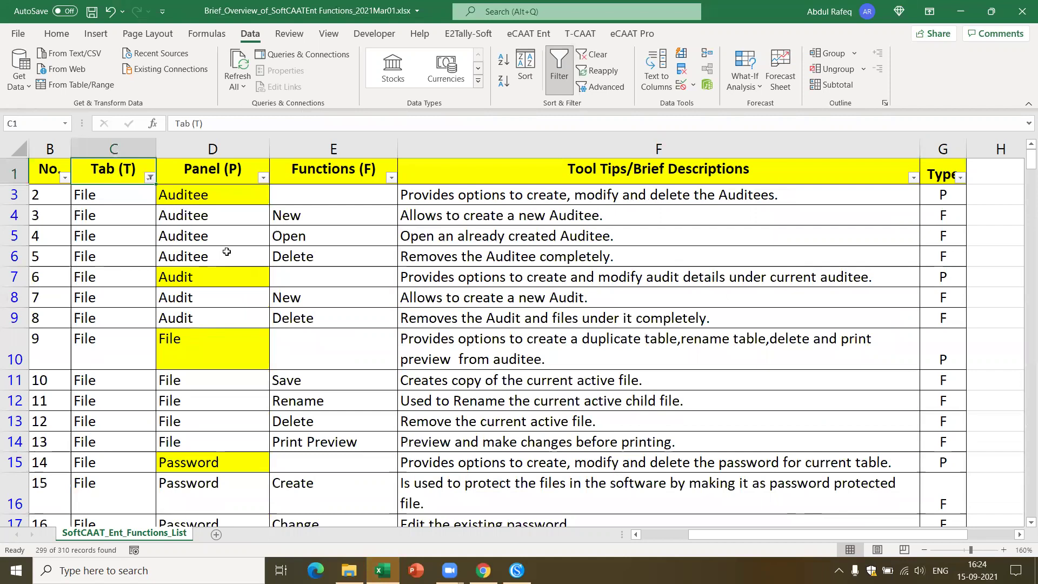
pyautogui.click(110, 195)
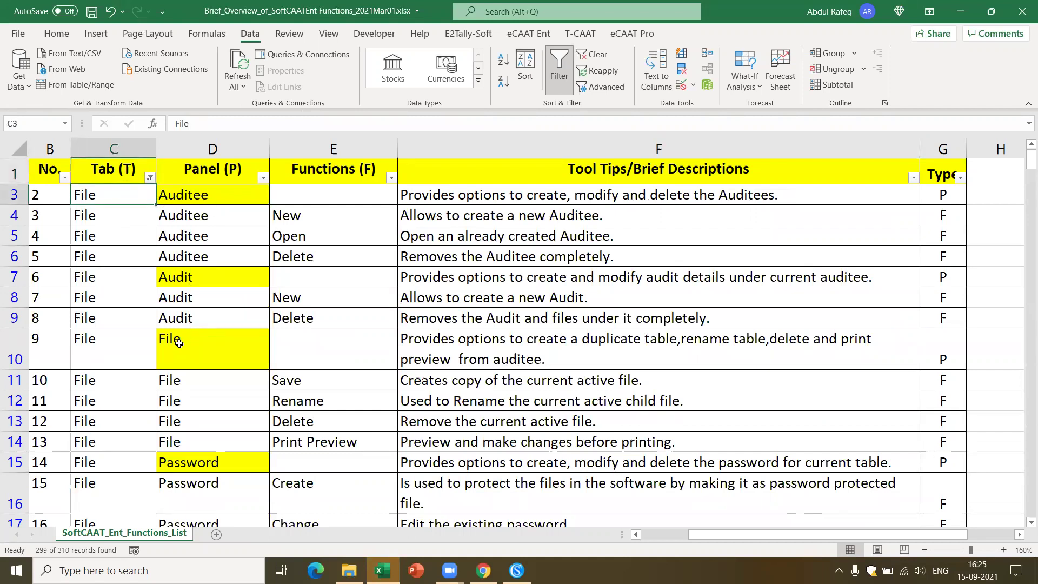
pyautogui.click(151, 179)
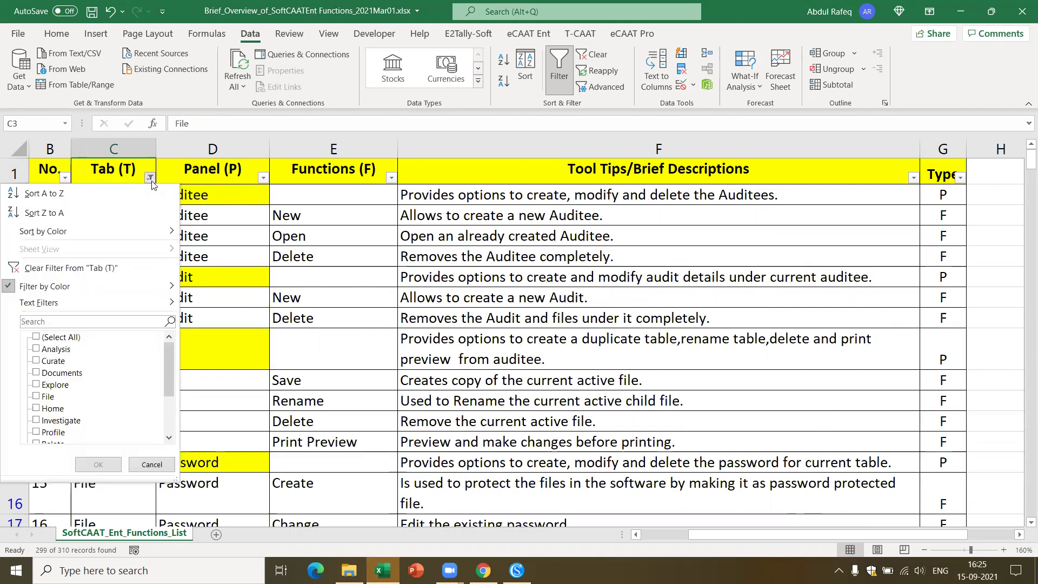
pyautogui.click(276, 241)
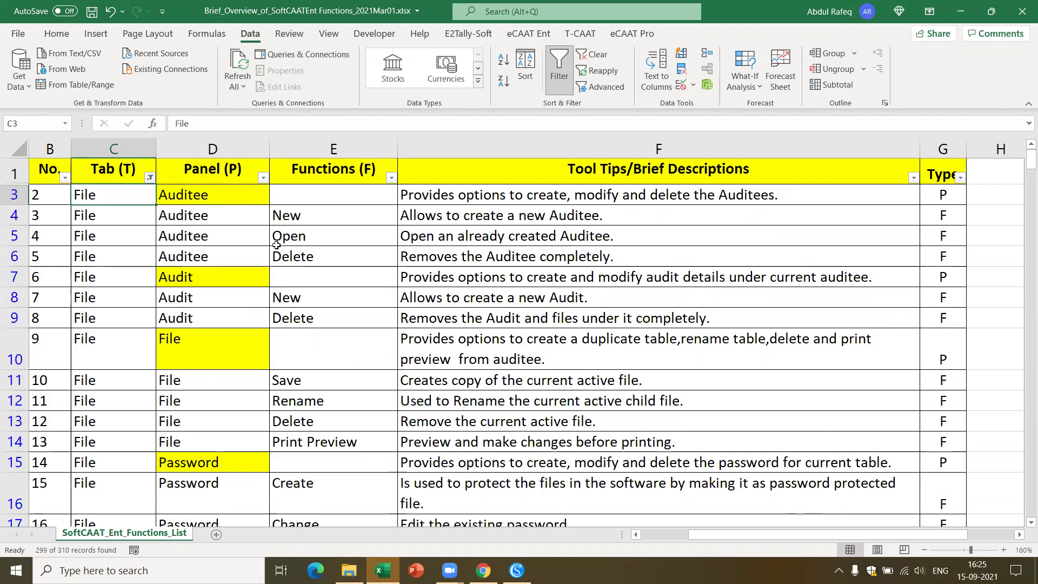
# Filter the Tab (T) column to show only the Analysis entries.
pyautogui.click(151, 178)
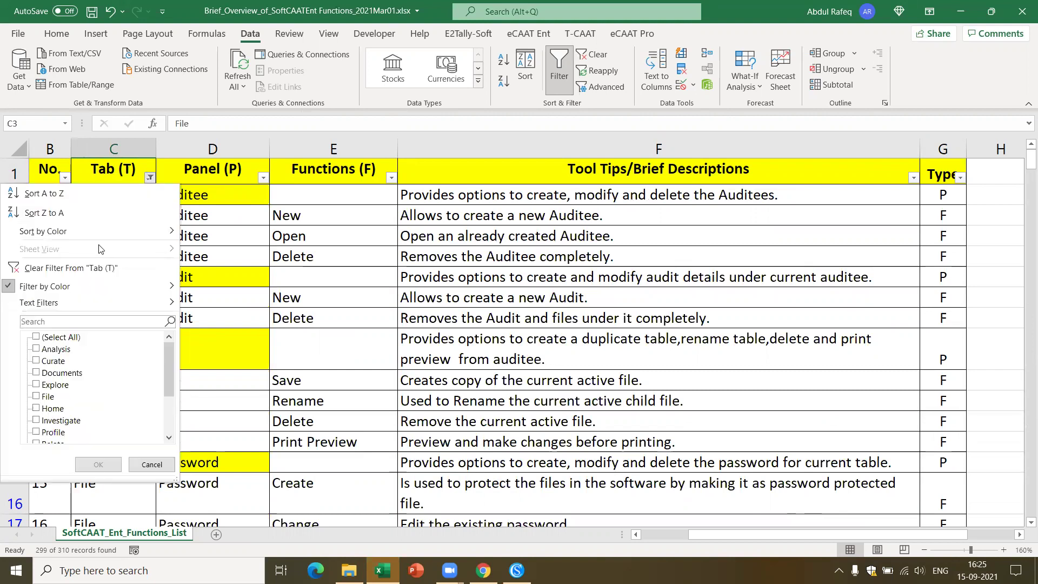
pyautogui.click(43, 351)
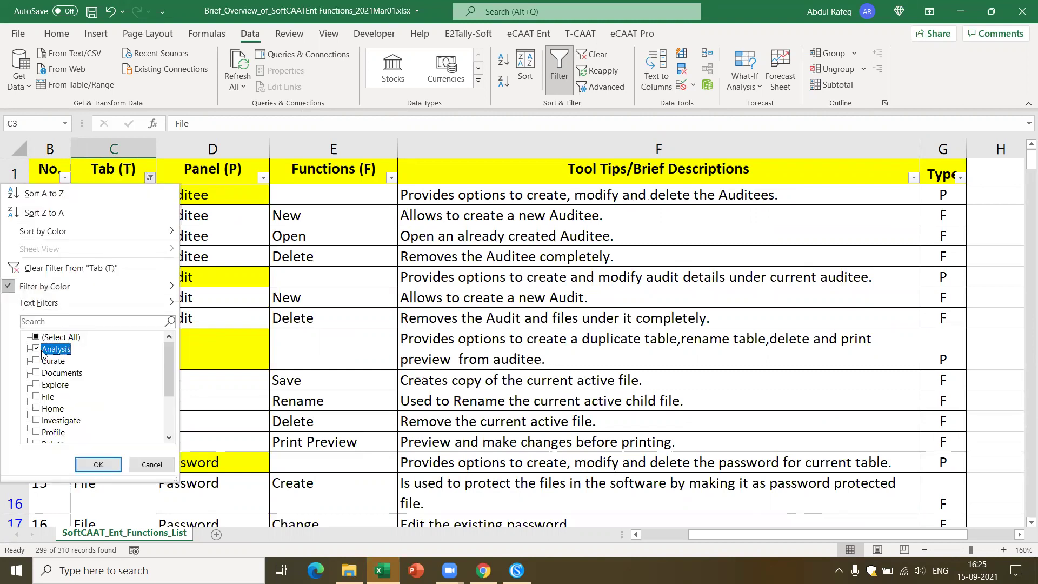
pyautogui.click(98, 465)
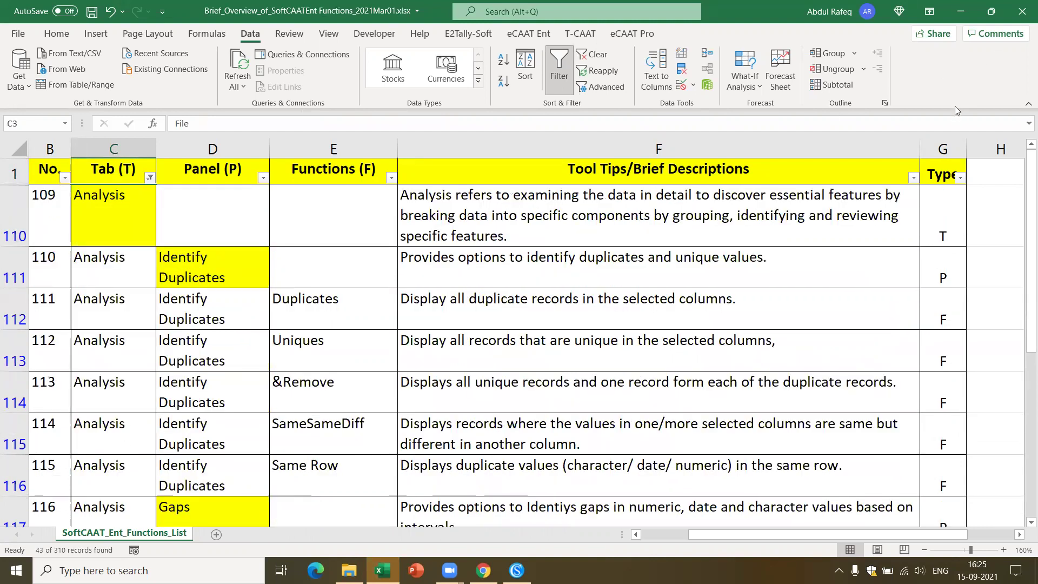
# Filter the Type column to F and select the Identify Duplicates entry in the first listed row.
pyautogui.click(960, 178)
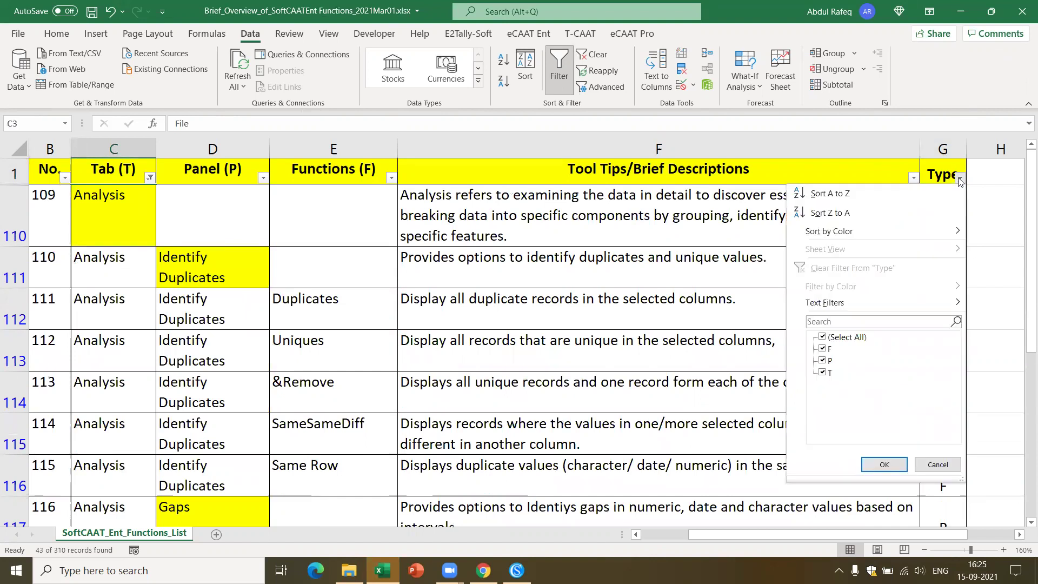
pyautogui.click(831, 323)
pyautogui.write('f')
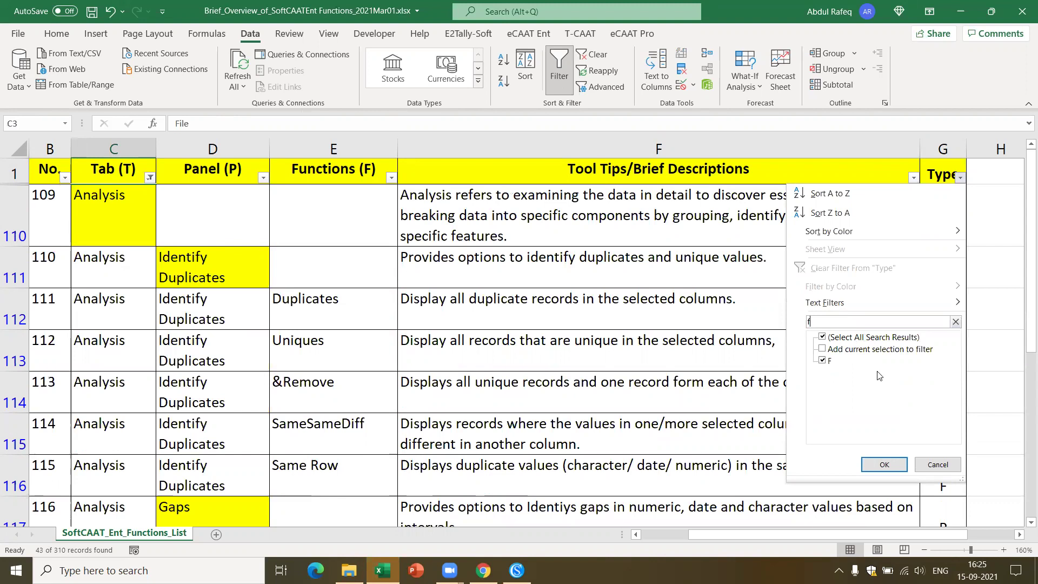
pyautogui.click(885, 465)
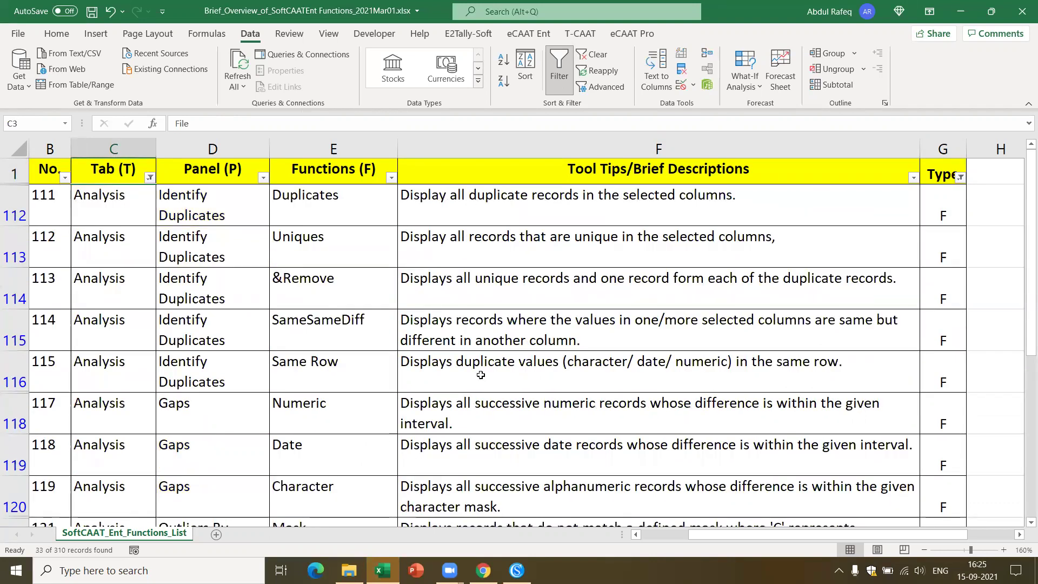
pyautogui.click(145, 212)
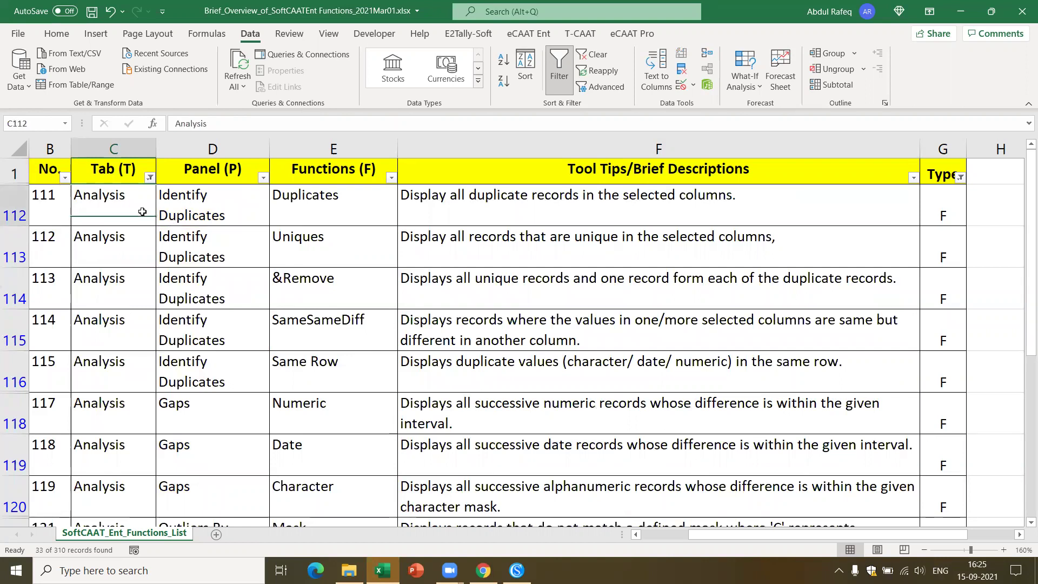
pyautogui.click(201, 209)
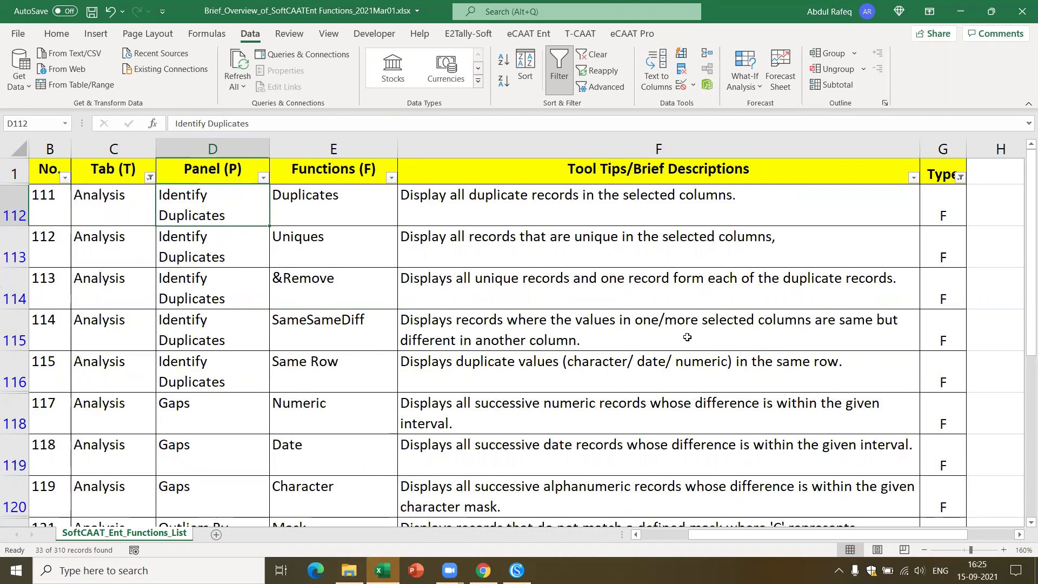
# Change the Tab (T) column filter so that only the Investigate entries are shown.
pyautogui.click(150, 179)
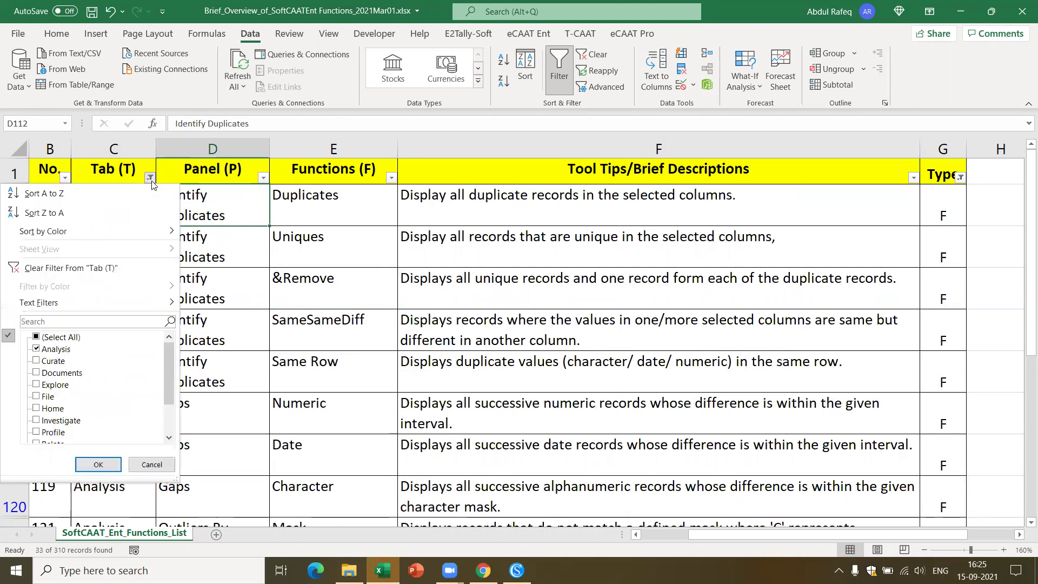
pyautogui.click(40, 339)
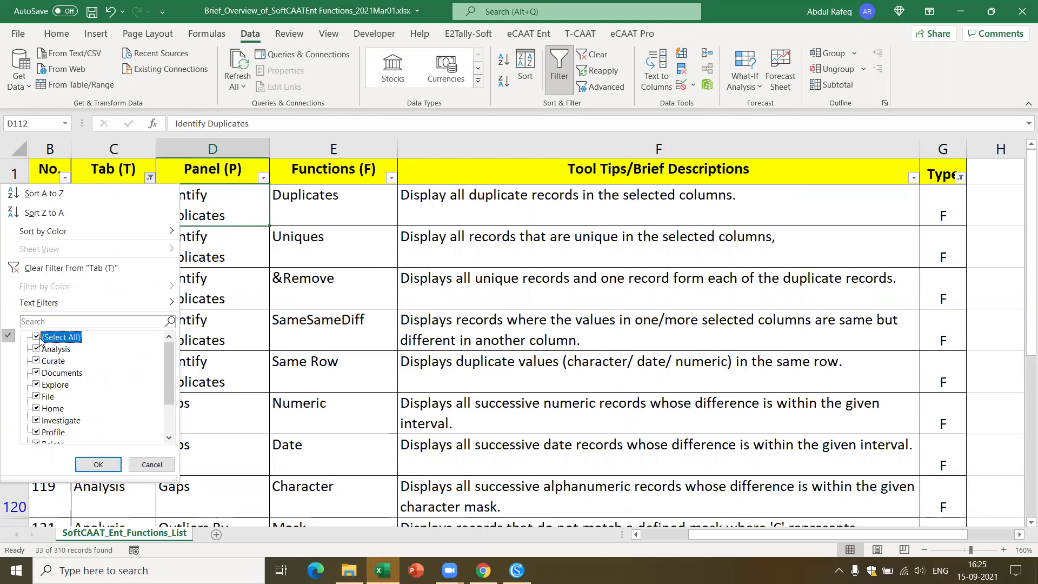
pyautogui.click(38, 338)
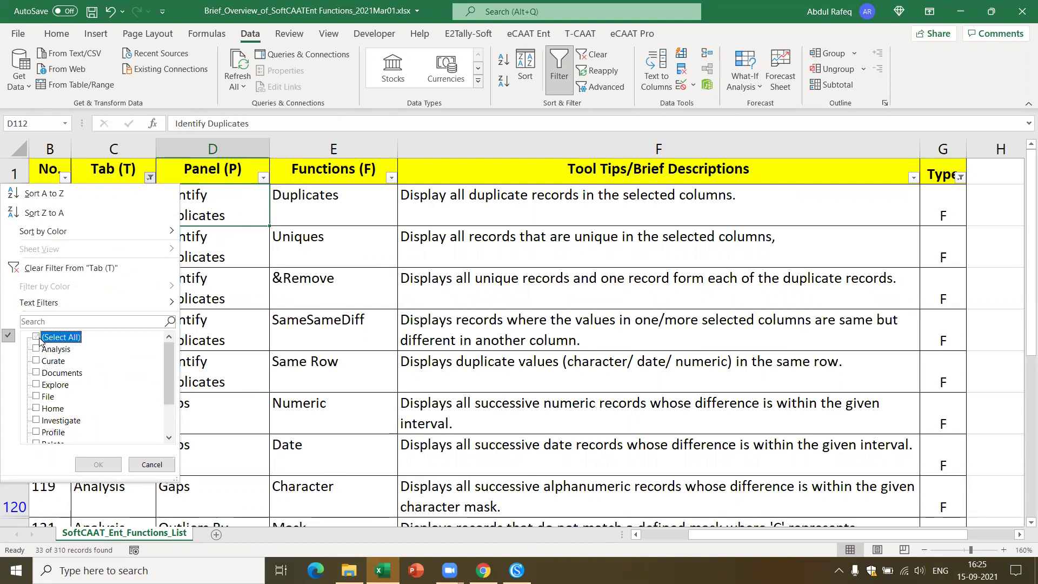
pyautogui.click(38, 421)
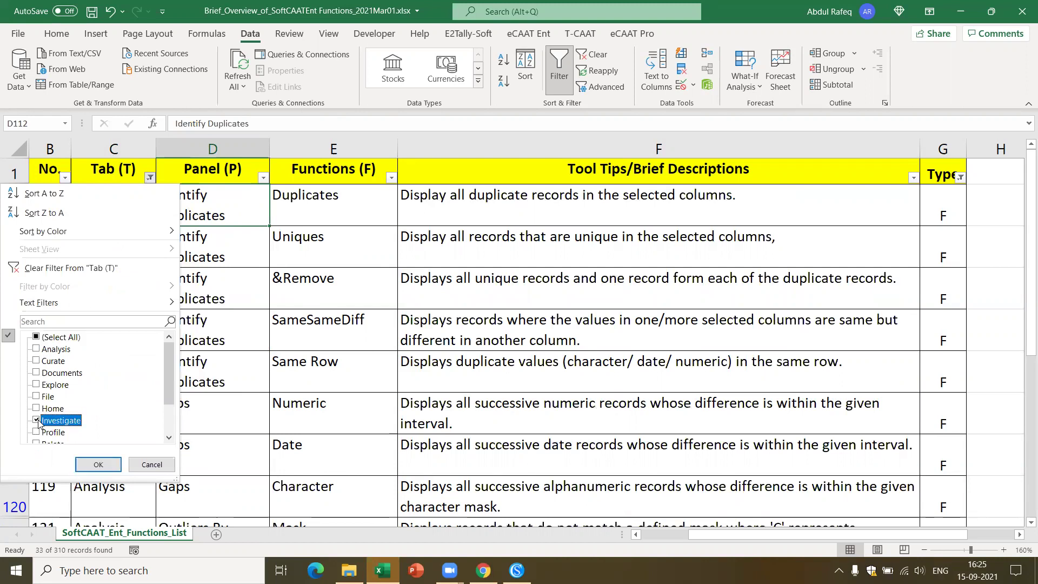
pyautogui.click(97, 465)
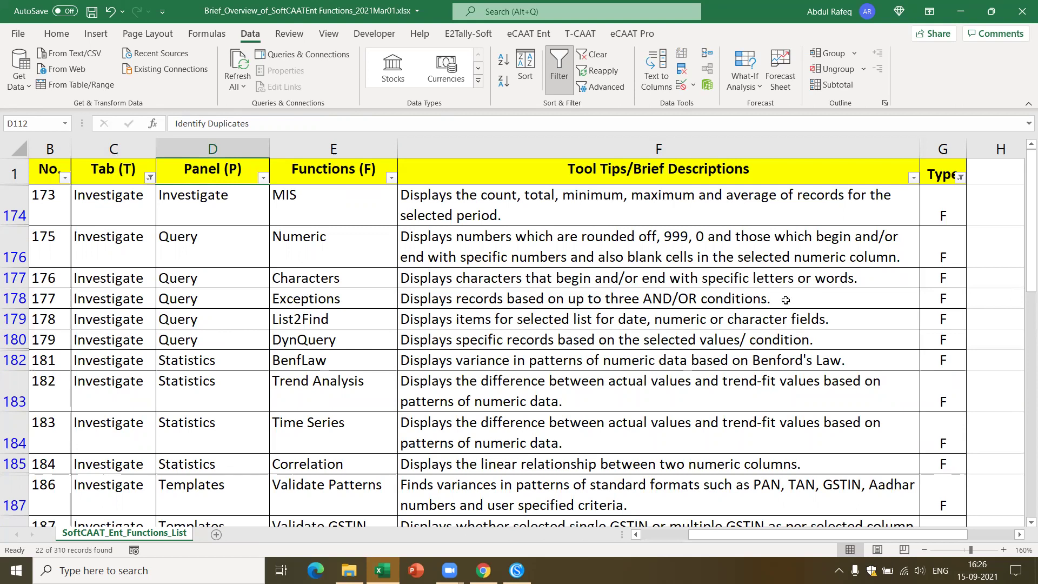
# Examine the Investigate functions, from MIS through the Query functions to DynQuery, along with their descriptions.
pyautogui.click(206, 208)
pyautogui.click(325, 208)
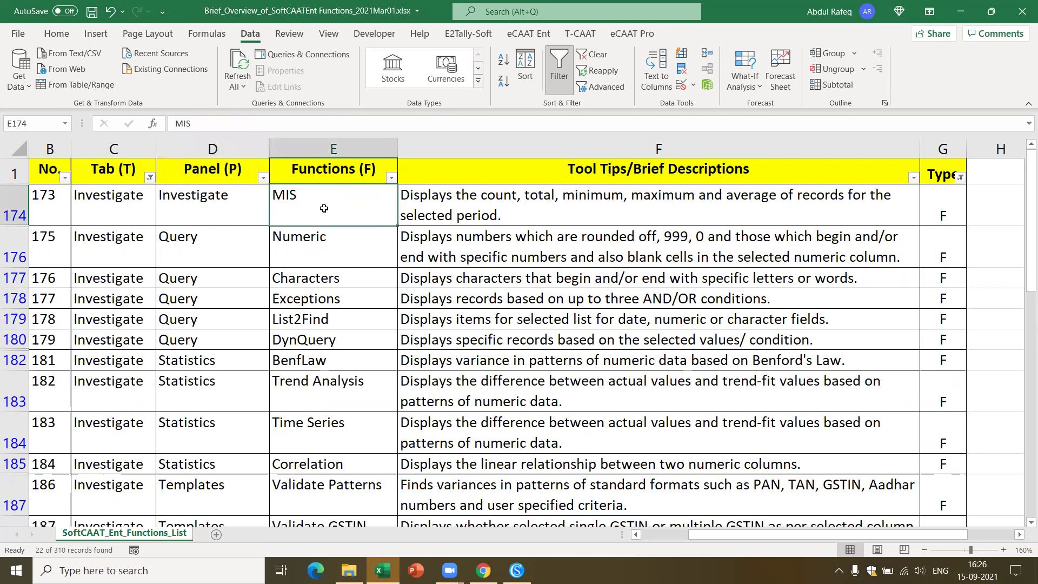
pyautogui.click(186, 233)
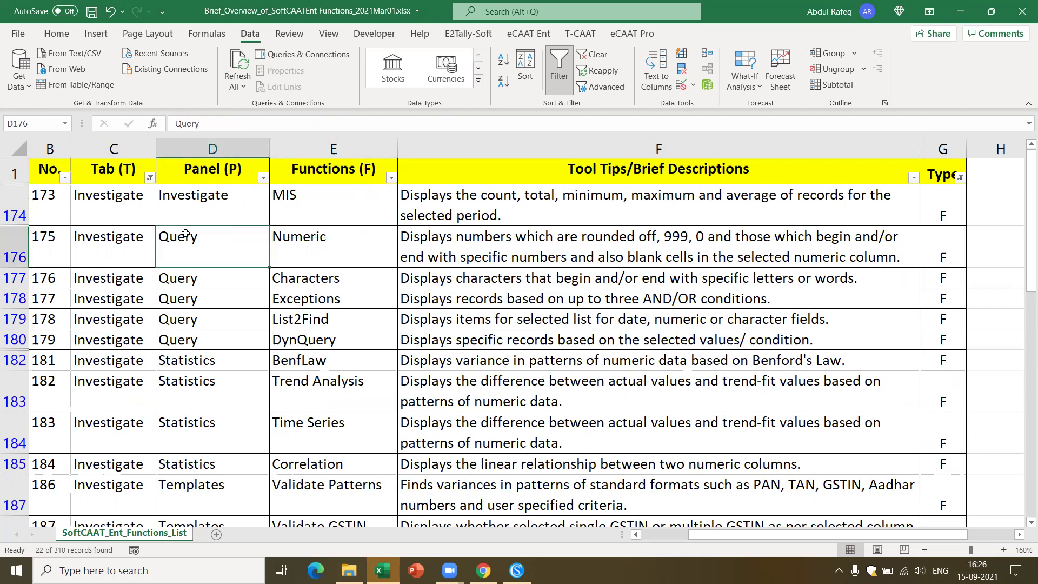
pyautogui.click(323, 245)
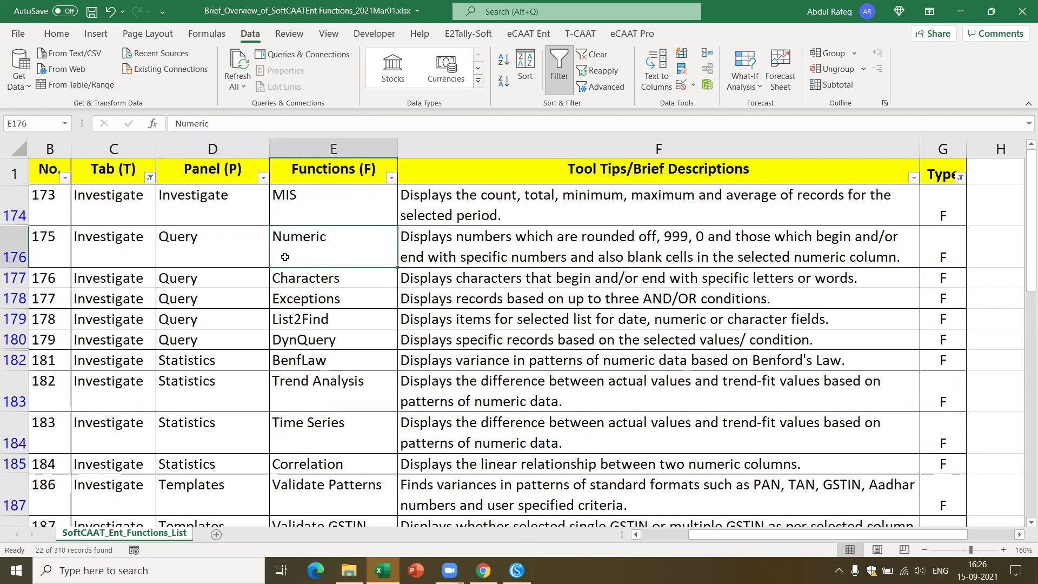
pyautogui.click(218, 278)
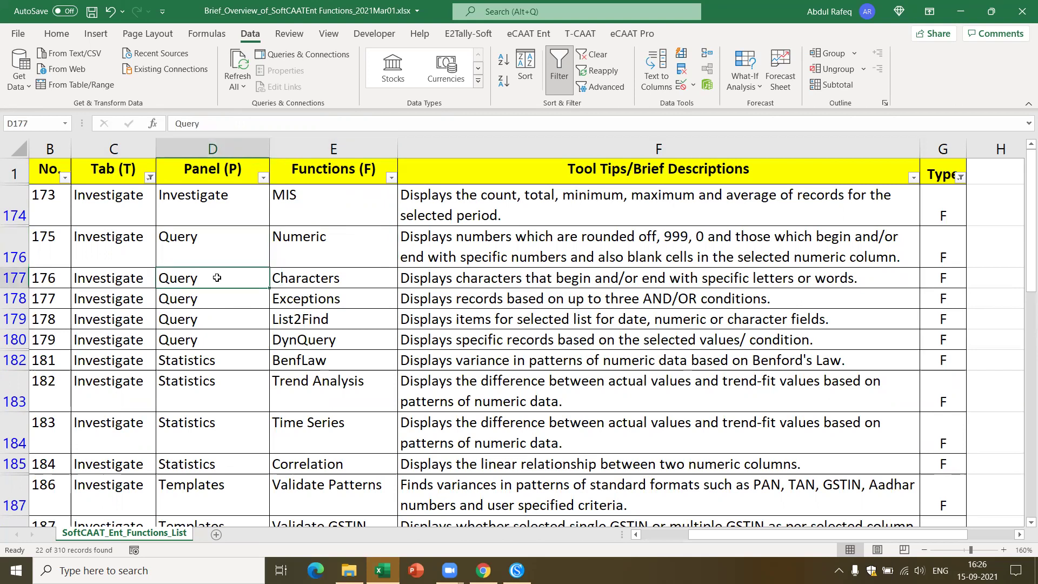
pyautogui.click(316, 297)
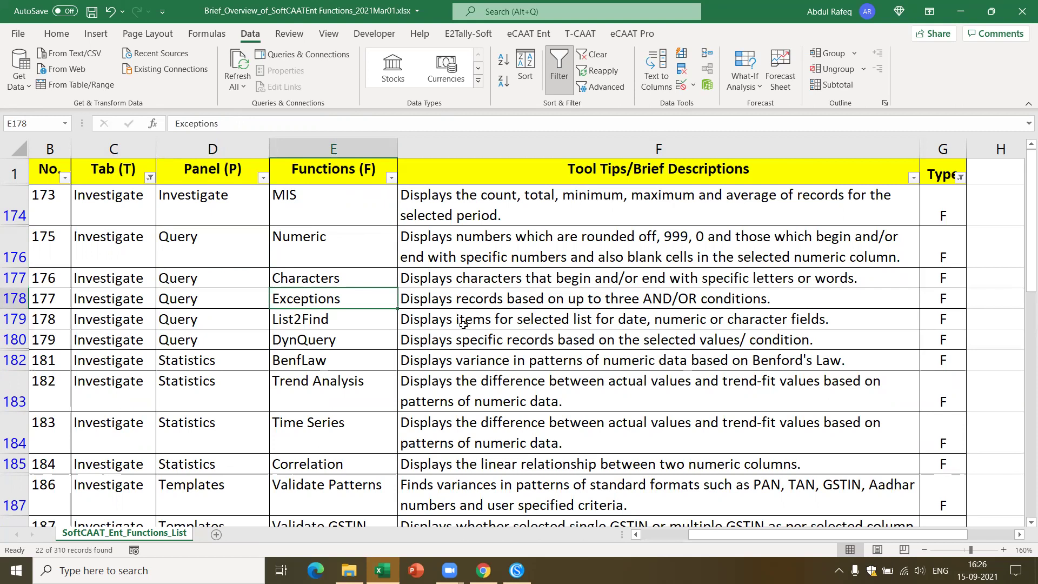
pyautogui.click(318, 321)
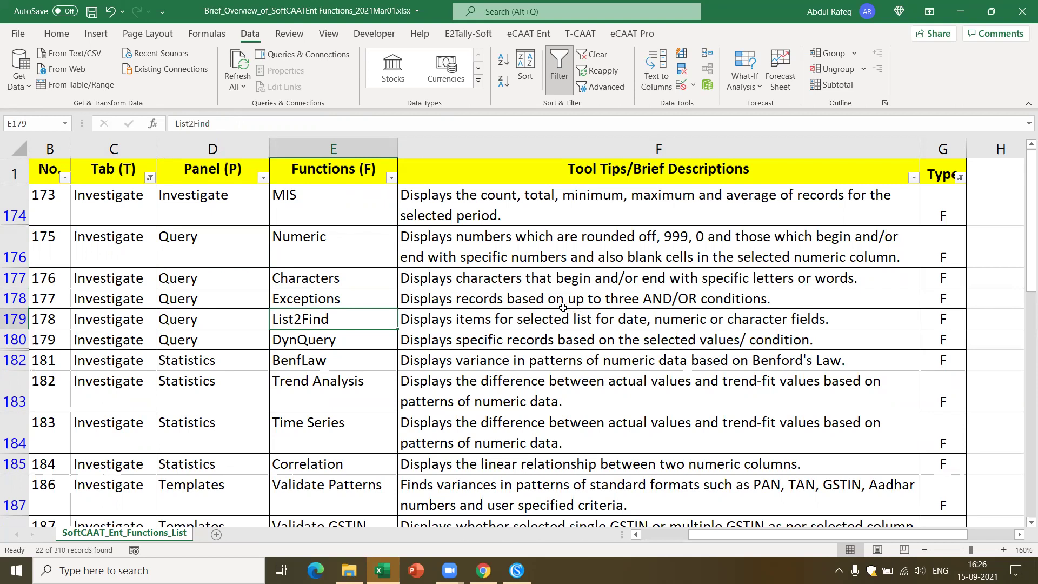
pyautogui.click(339, 341)
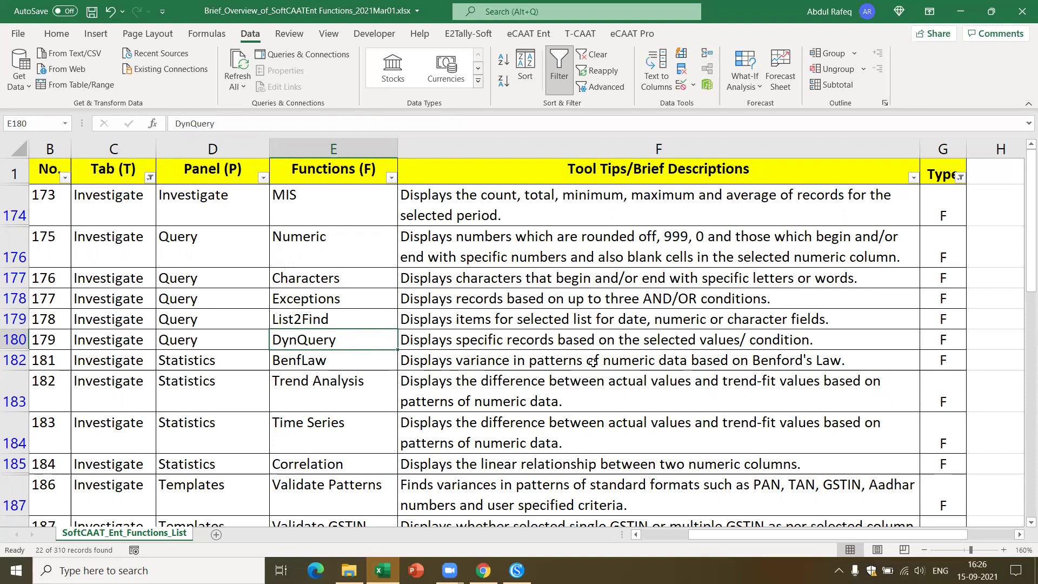
pyautogui.click(593, 332)
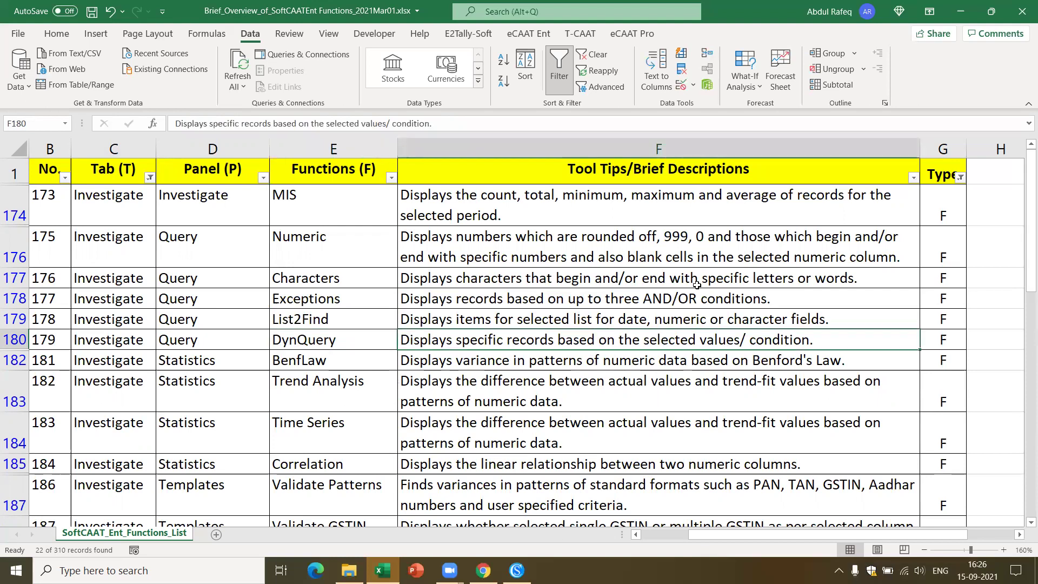
pyautogui.click(849, 255)
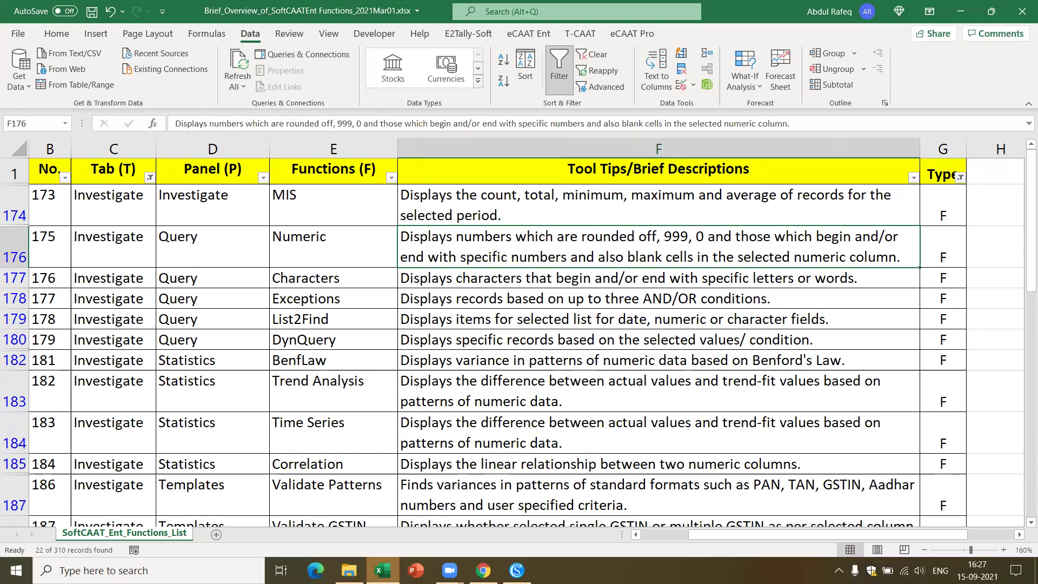
pyautogui.click(555, 339)
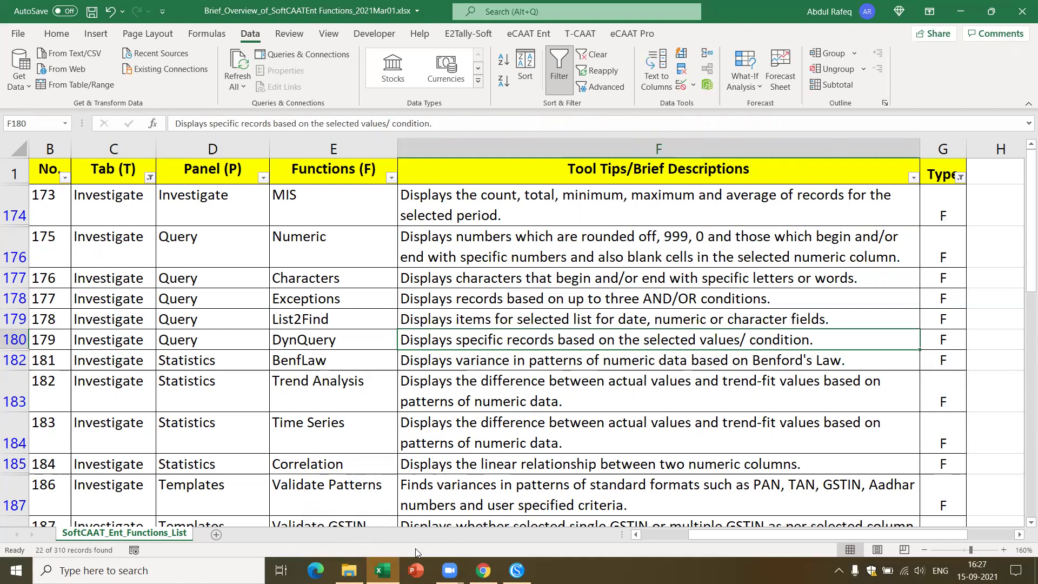
# Switch to SoftCAAT ENT and display the Curate functions with the Procurement file open.
pyautogui.click(517, 571)
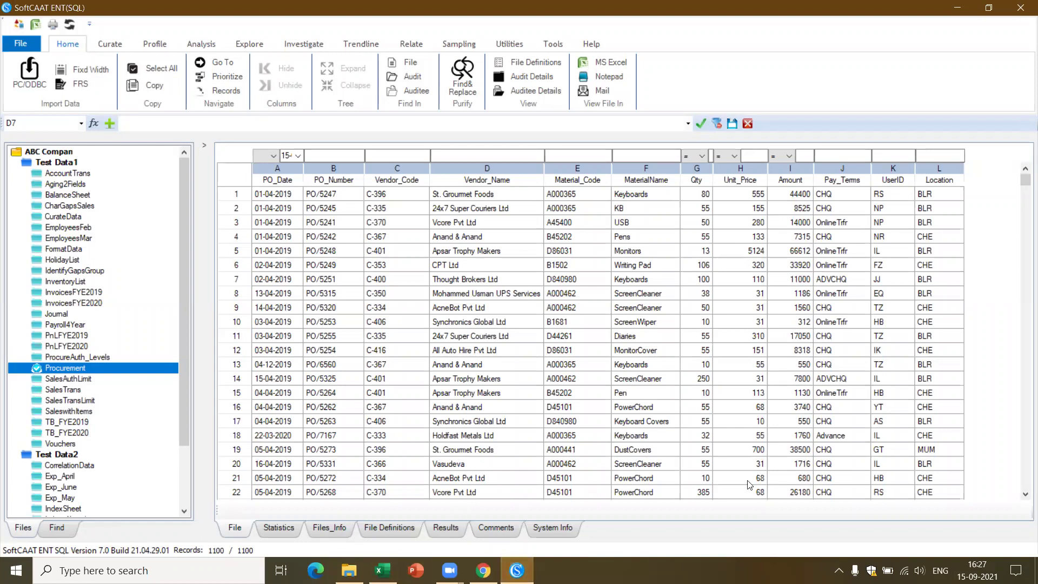
pyautogui.moveTo(782, 480); pyautogui.dragTo(709, 469)
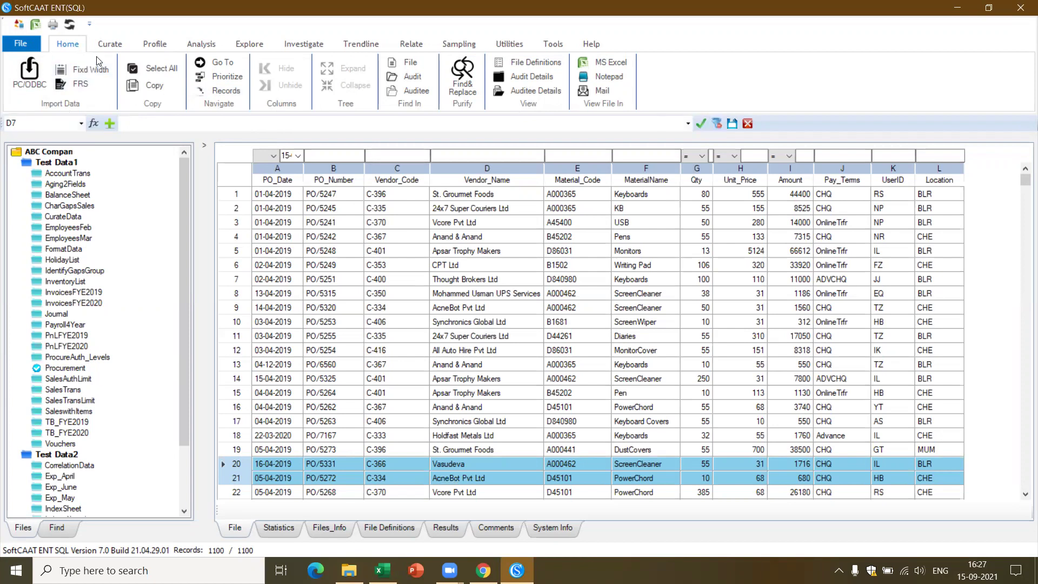
pyautogui.click(111, 44)
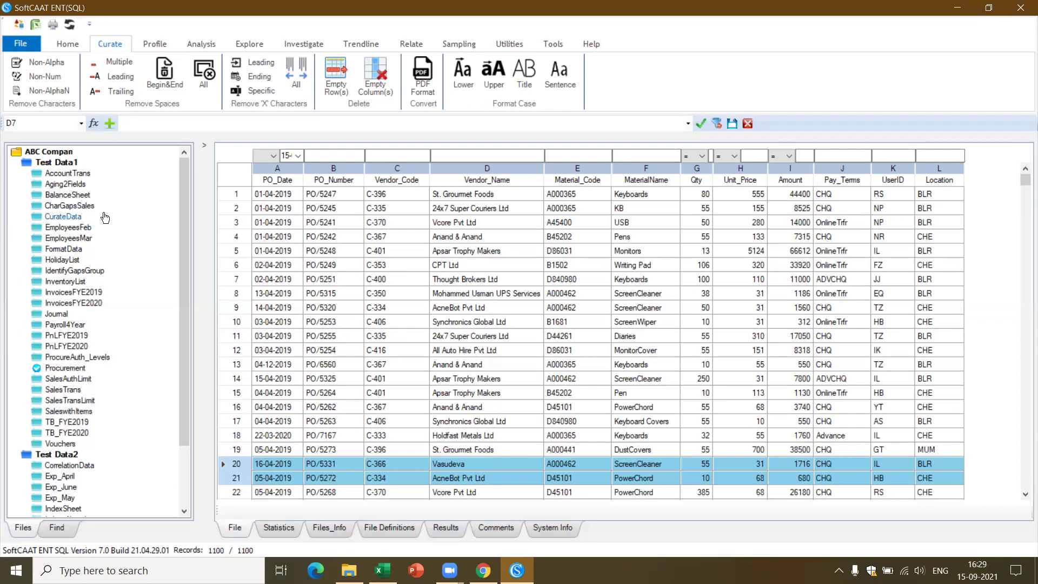
# Open the AccountTrans file under Test Data1, then select the ABC Compan auditee in the file tree.
pyautogui.click(83, 177)
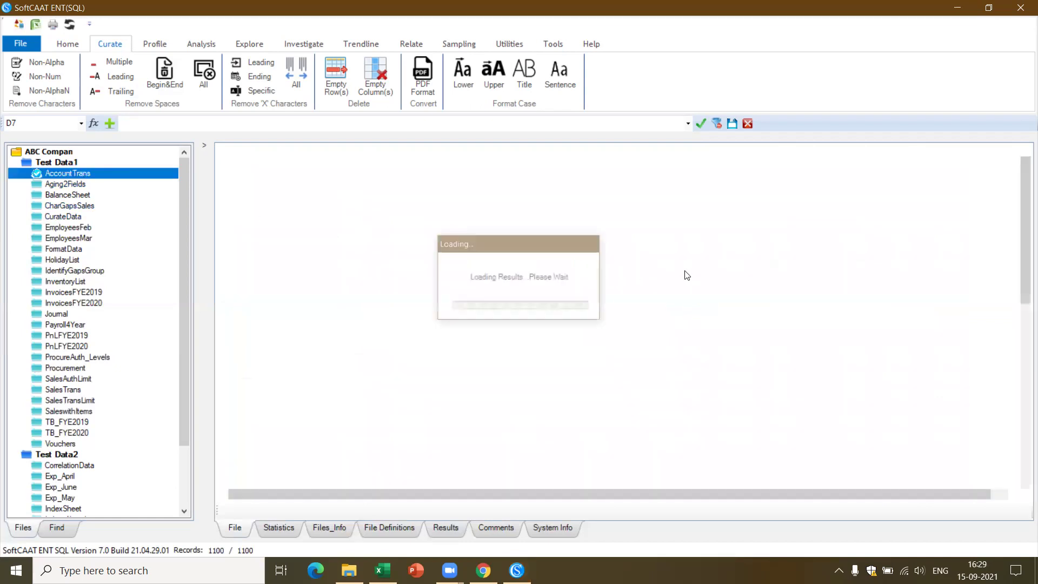
pyautogui.click(749, 252)
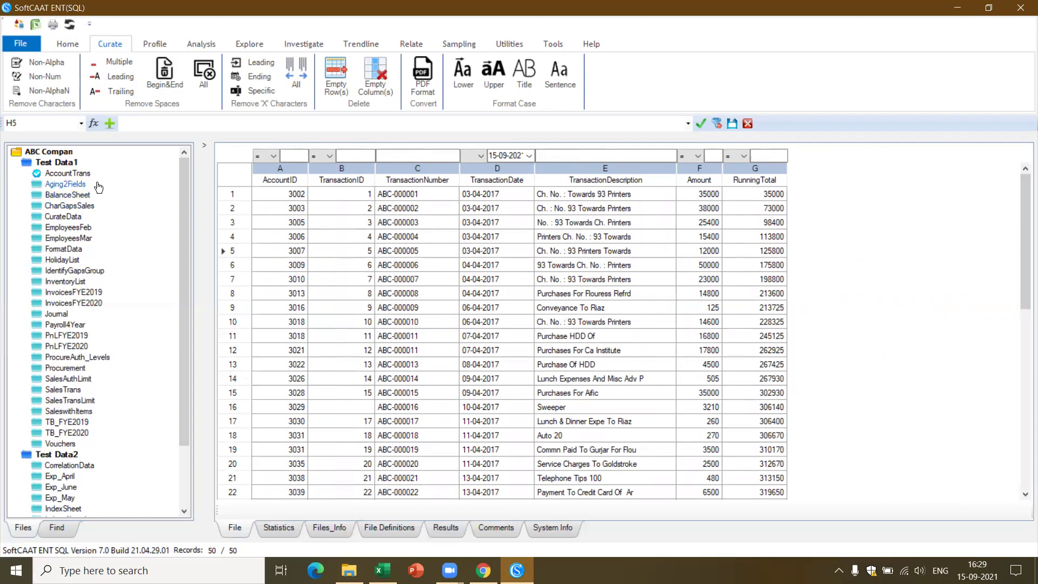
pyautogui.click(63, 153)
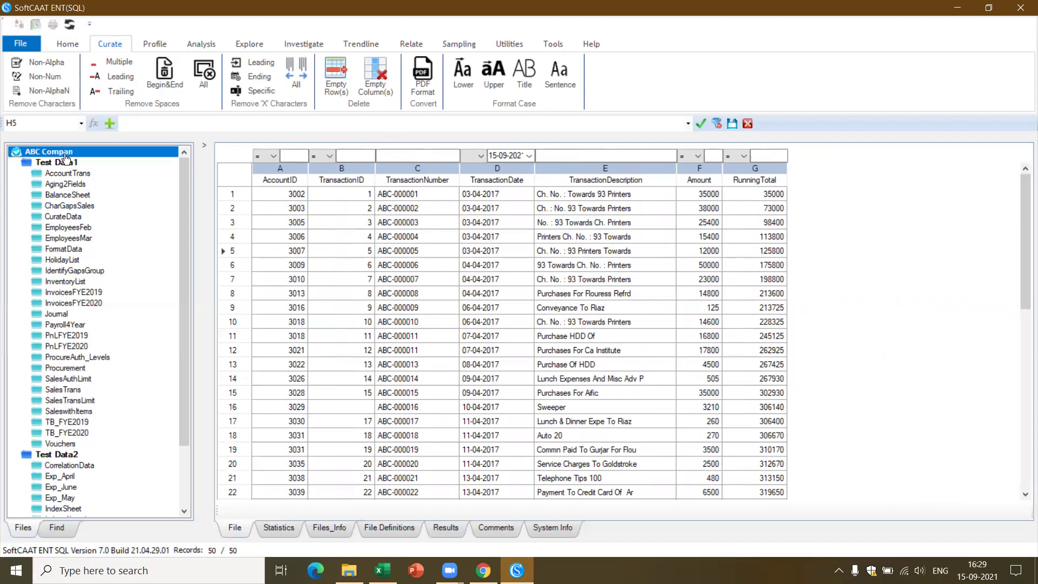
# Select the Test Data1 audit and then the Test Data2 audit under ABC Compan in the file tree.
pyautogui.click(65, 164)
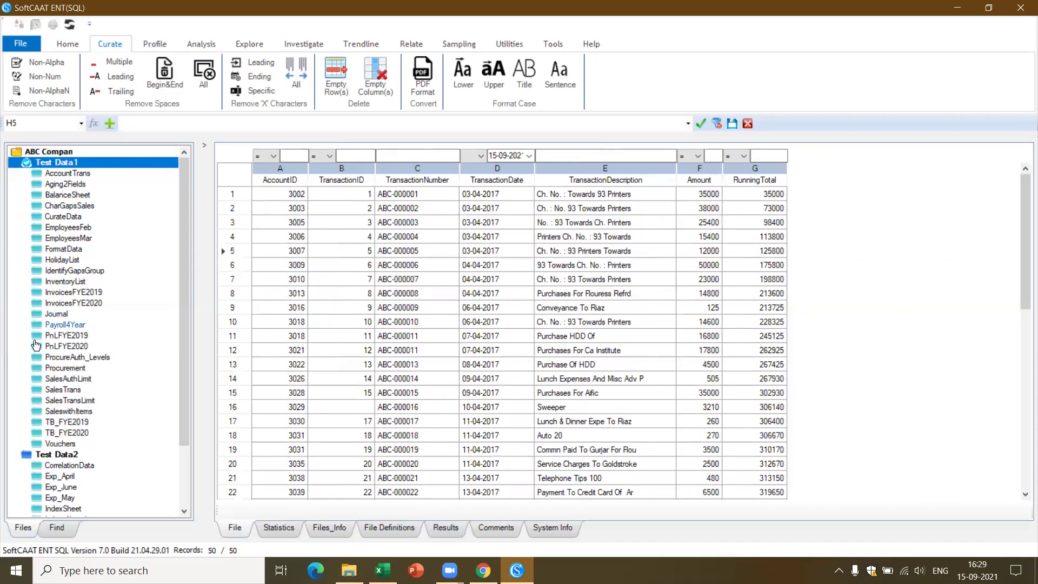
pyautogui.click(58, 456)
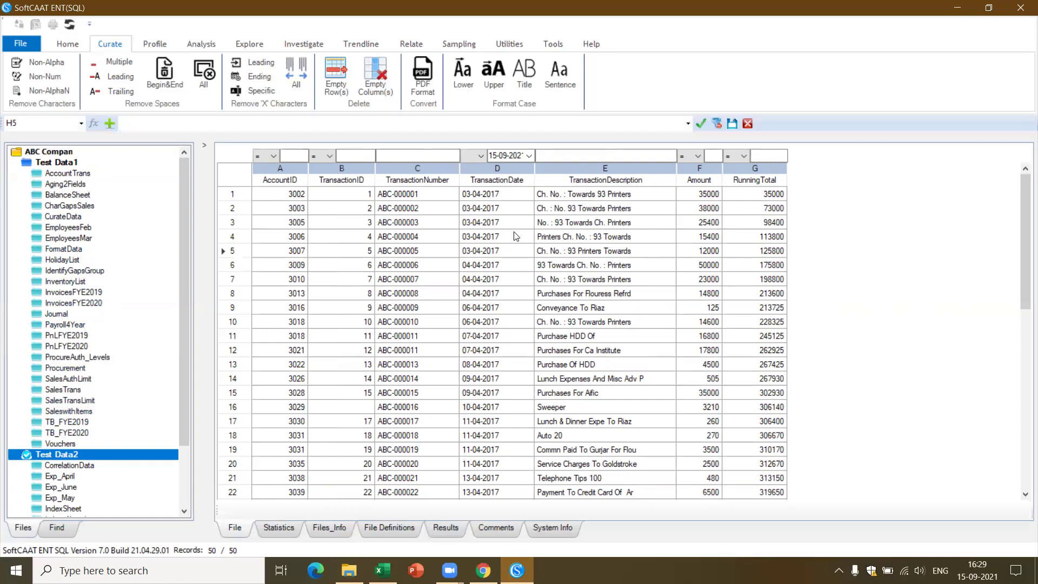
pyautogui.click(154, 58)
# Create a new auditee named WebinarDemo15Sep.
pyautogui.click(21, 43)
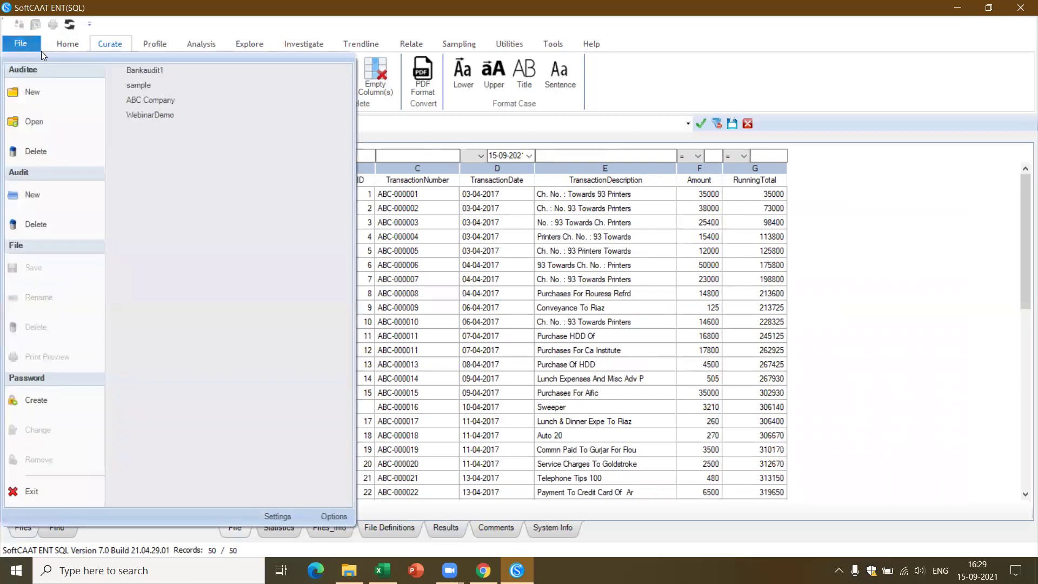
pyautogui.click(35, 92)
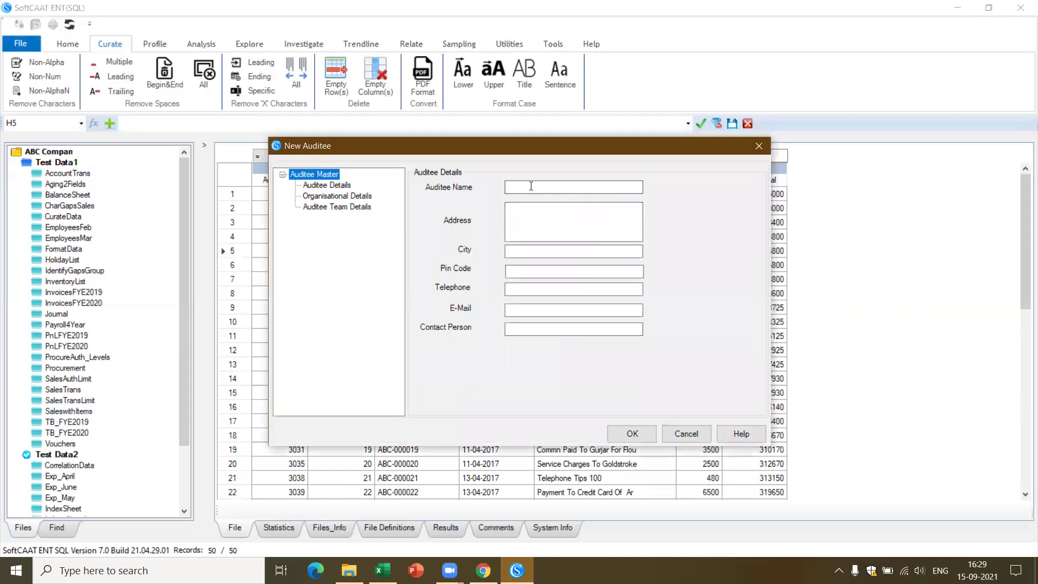
pyautogui.click(531, 186)
pyautogui.write('W')
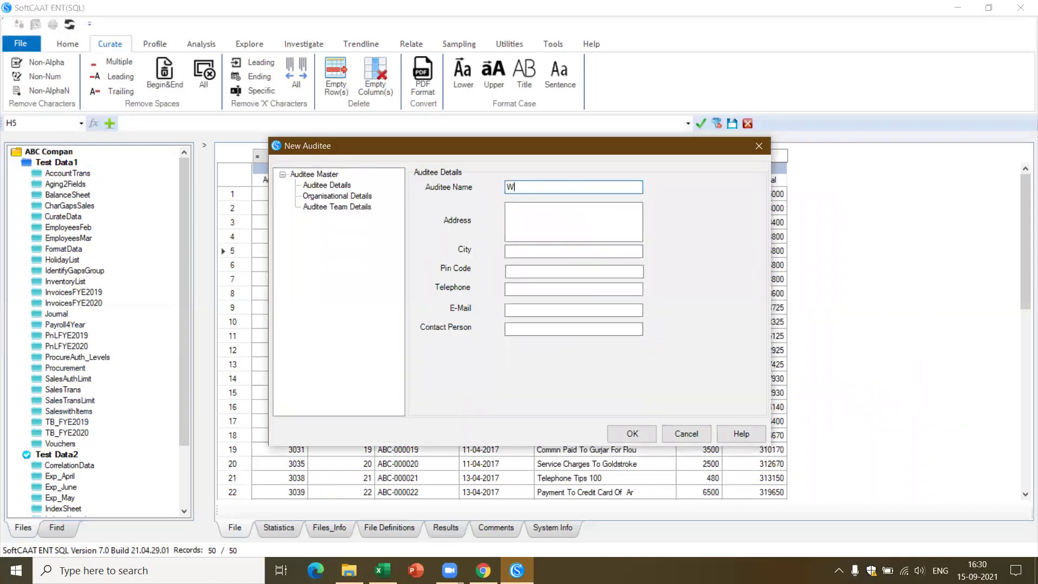
pyautogui.write('ebinarDemo15Sep')
pyautogui.click(633, 433)
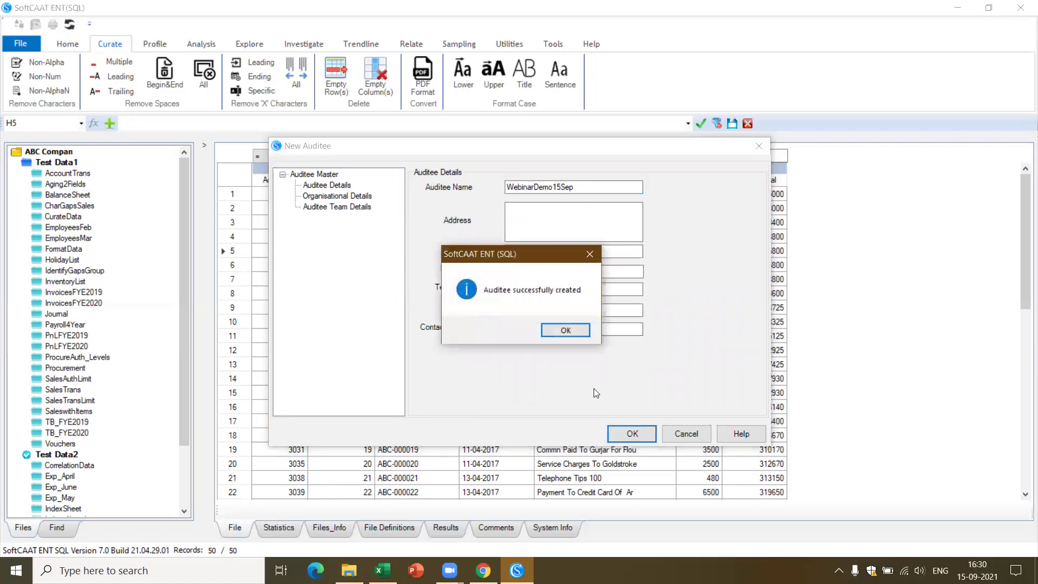
pyautogui.click(573, 333)
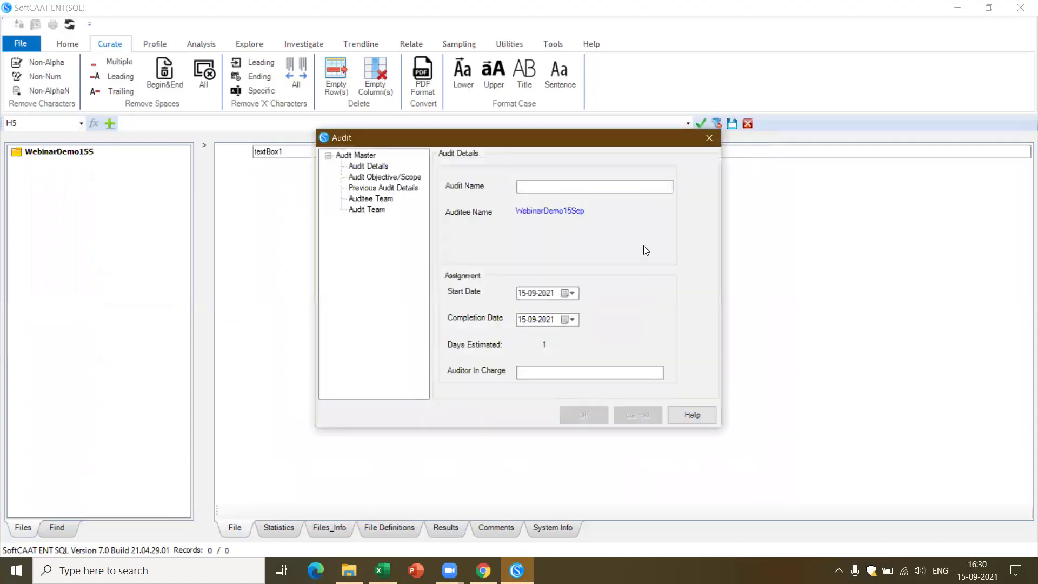
# Create an audit named Demo4Webinar for the new auditee, keeping the default assignment dates.
pyautogui.click(584, 189)
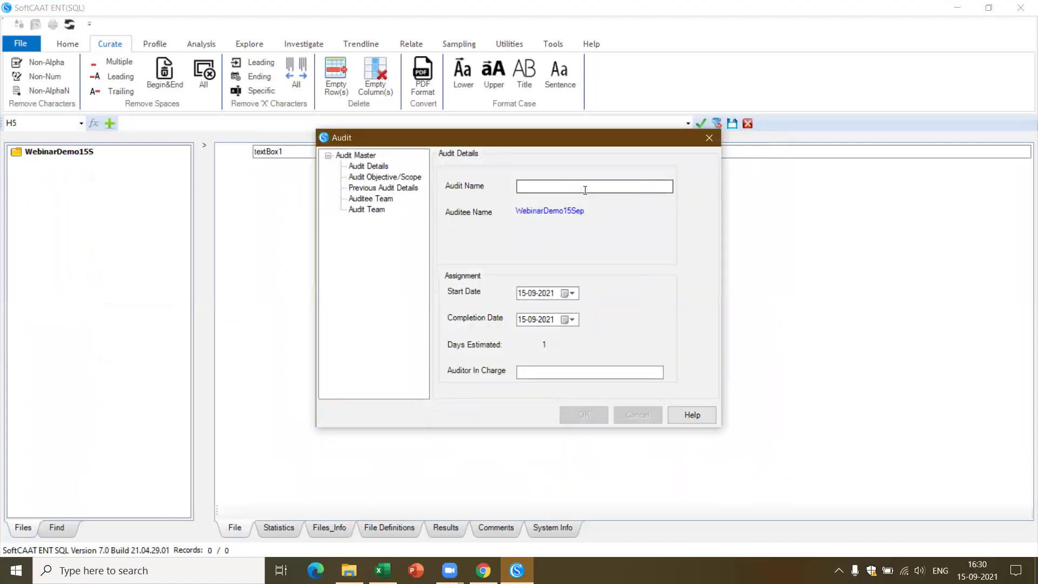
pyautogui.write('De')
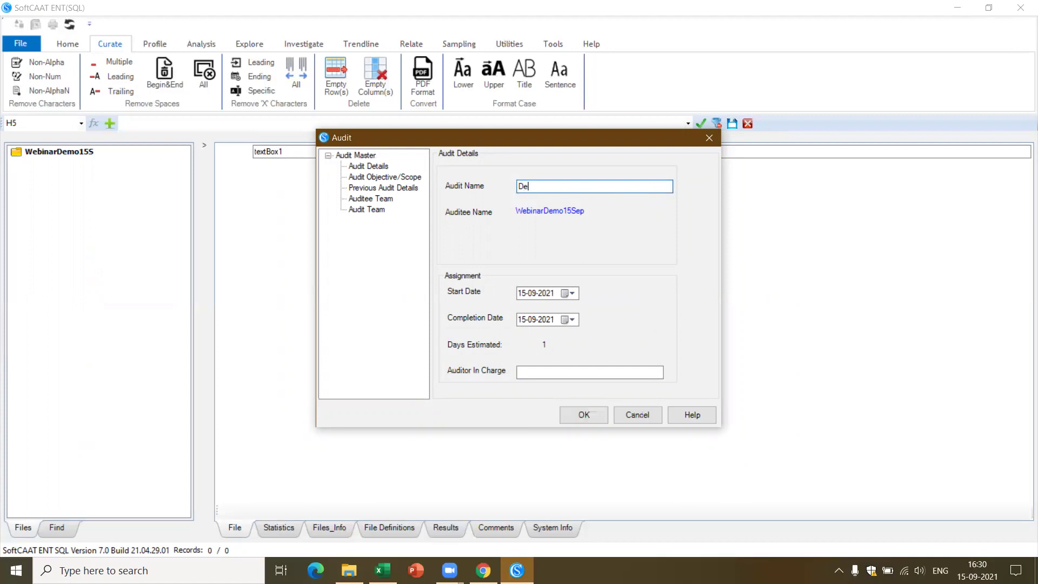
pyautogui.write('mo4Webinar')
pyautogui.click(587, 417)
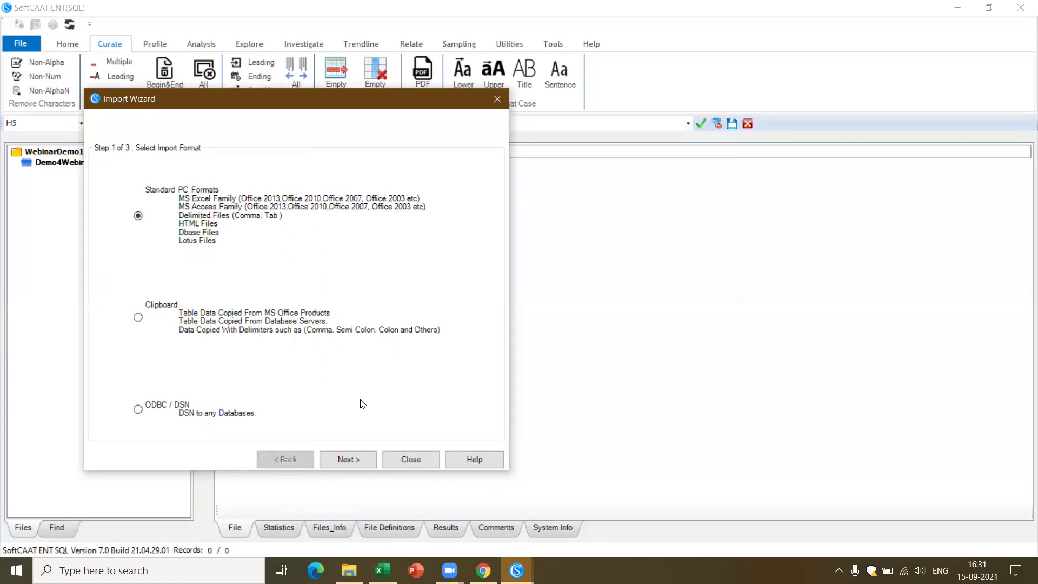
# Choose the Standard PC Formats import and add the workbook Bank advances as on year end.xlsx from the SoftCAAT folder.
pyautogui.click(353, 459)
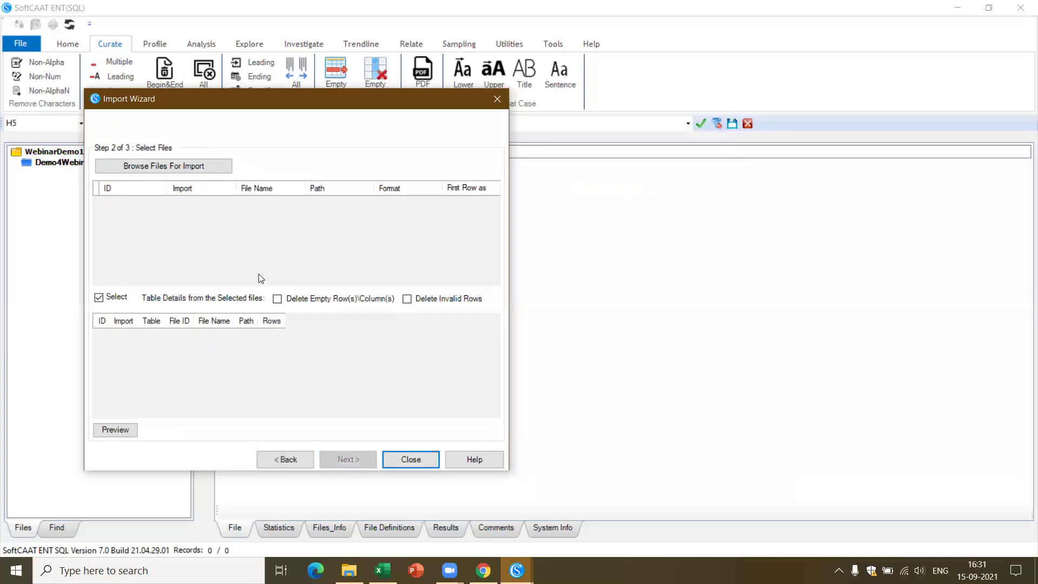
pyautogui.click(195, 168)
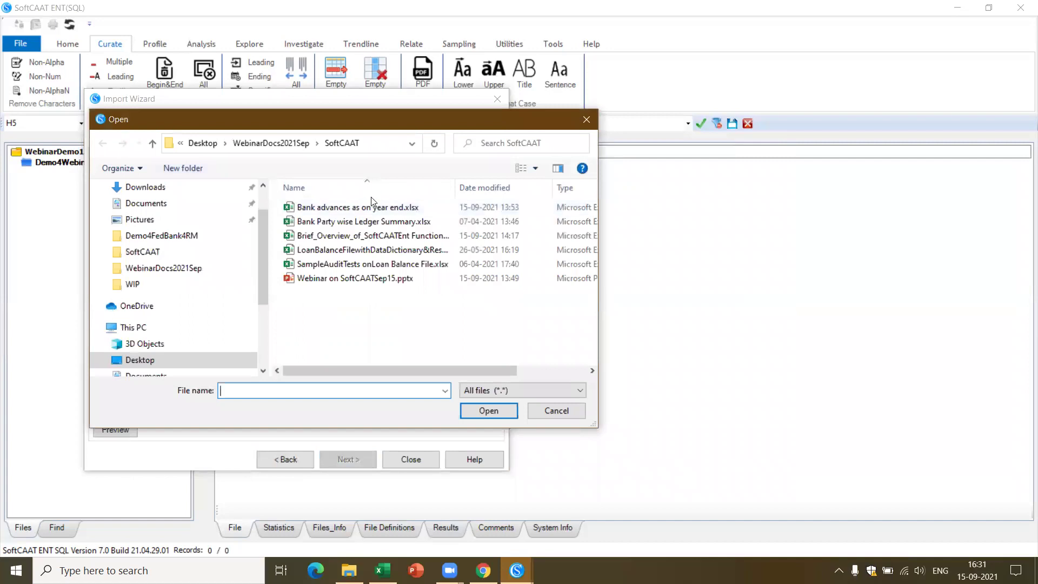
pyautogui.click(390, 210)
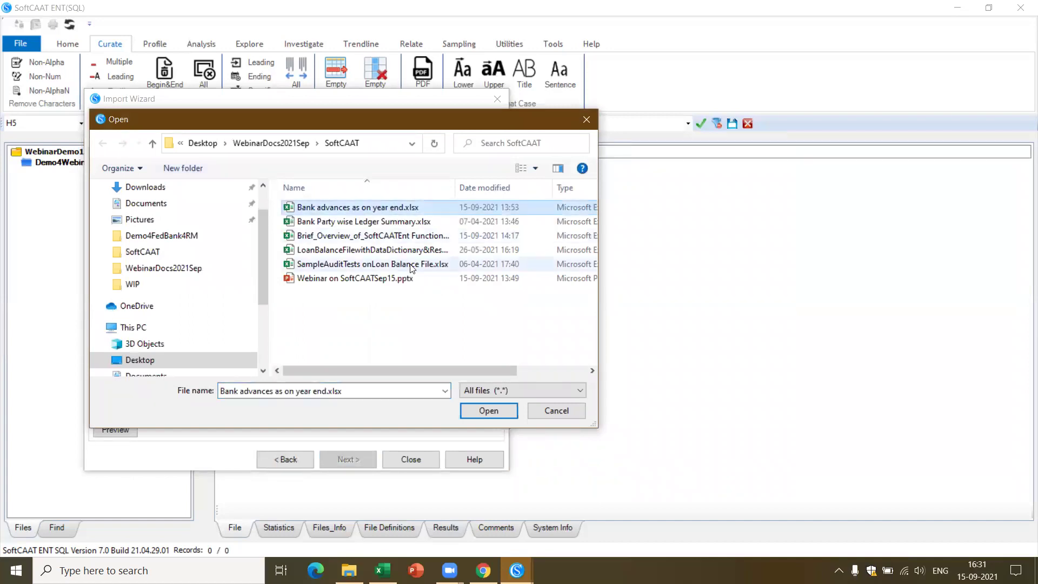
pyautogui.click(481, 412)
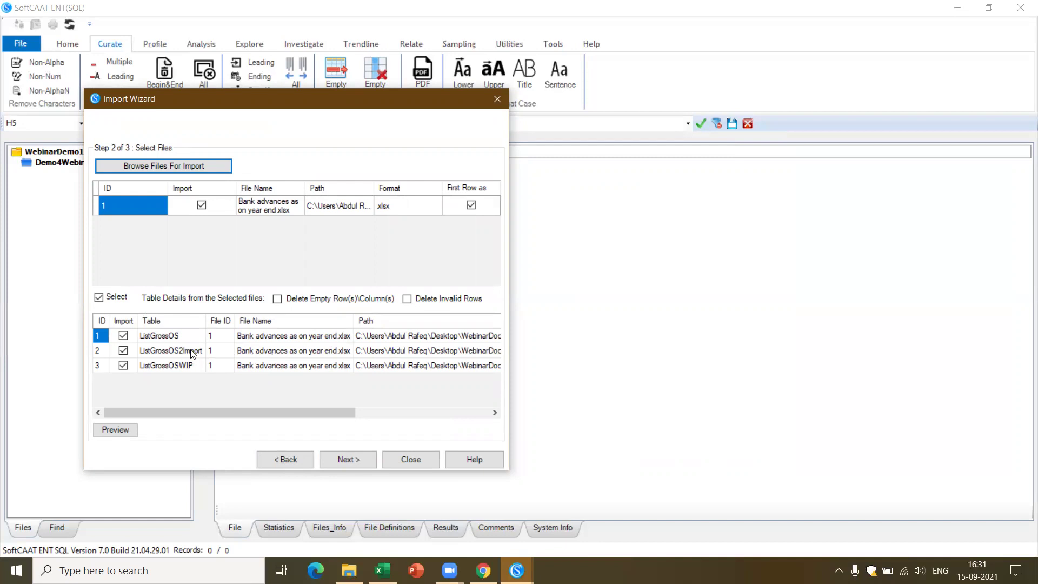
# Exclude the ListGrossOS and ListGrossOSWIP tables from the import, leaving only ListGrossOS2Import selected.
pyautogui.click(132, 336)
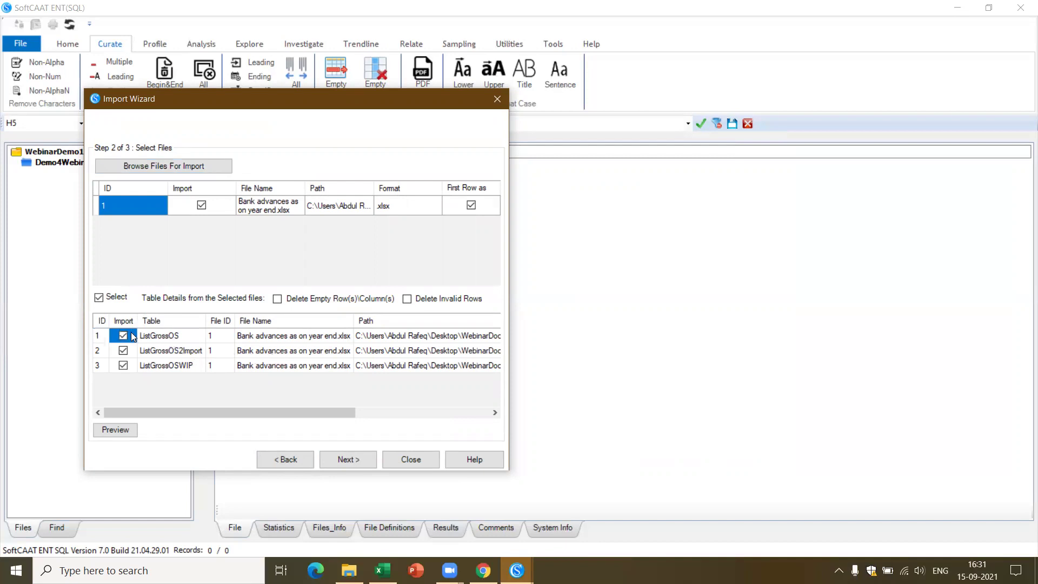
pyautogui.click(123, 336)
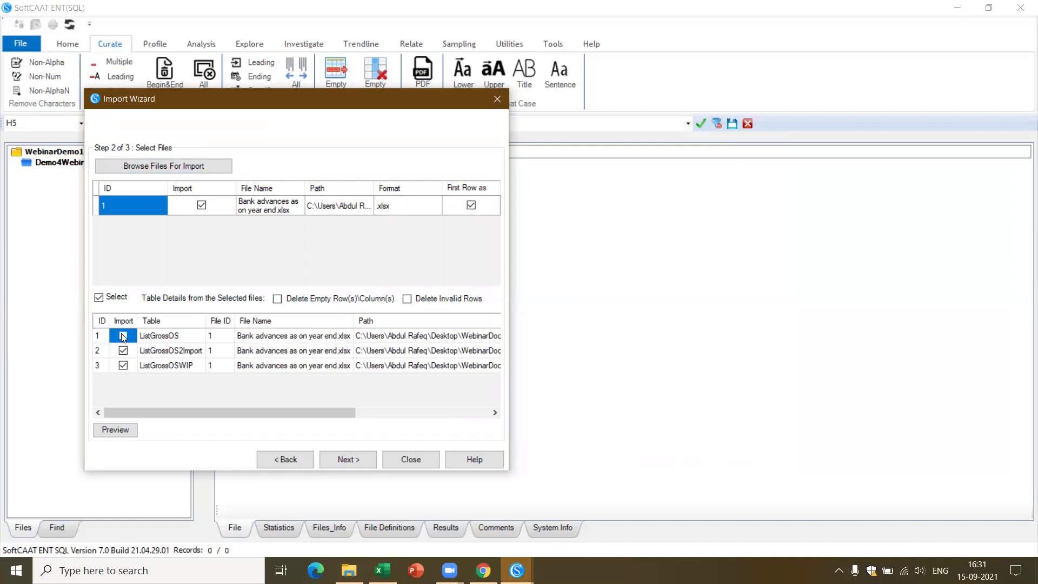
pyautogui.click(124, 366)
pyautogui.click(123, 365)
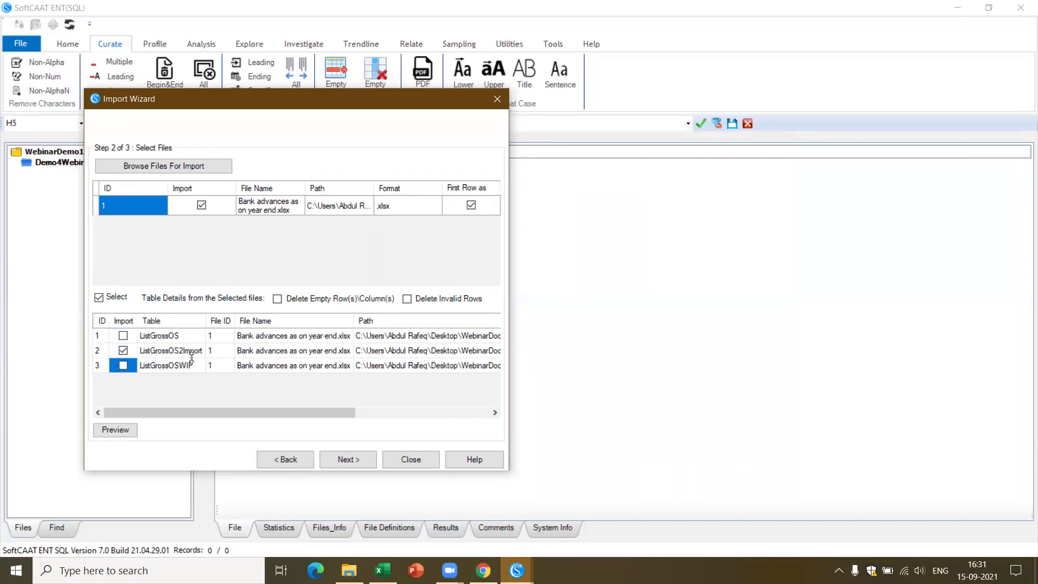
# Accept the default field definitions, run the import of the ListGrossOS2Import table and finish the wizard.
pyautogui.click(347, 461)
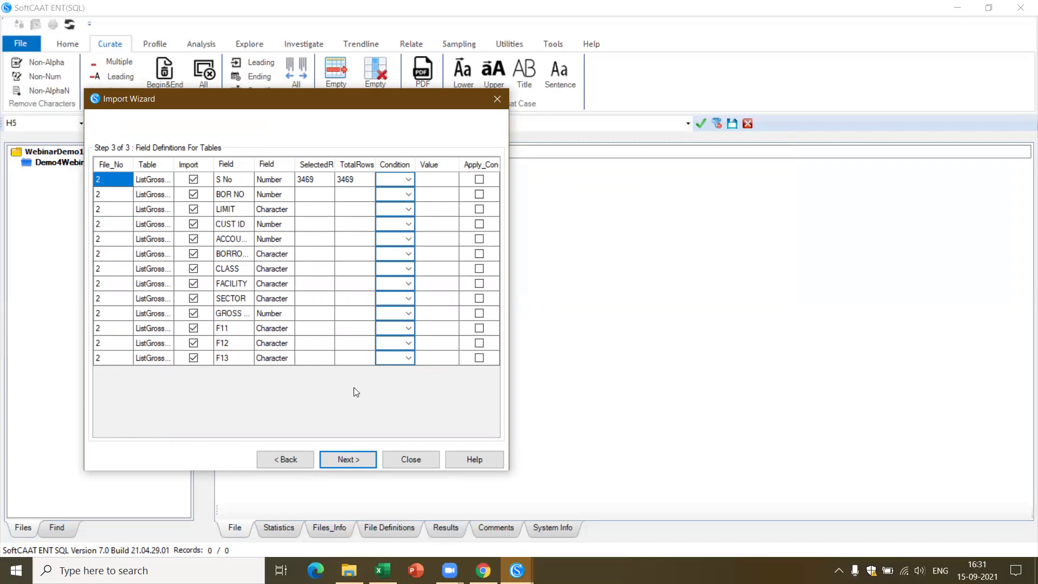
pyautogui.click(349, 453)
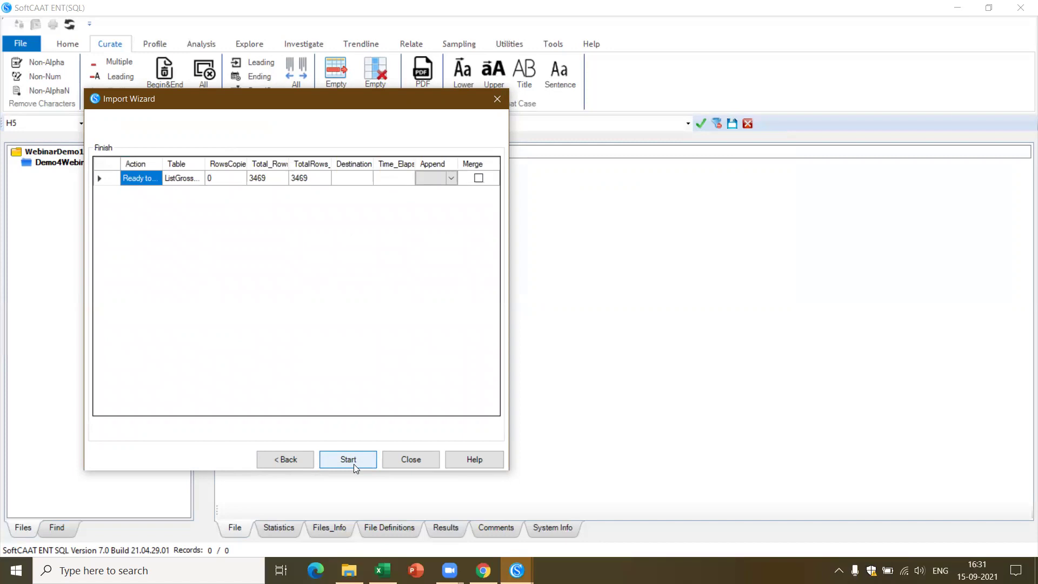
pyautogui.click(353, 464)
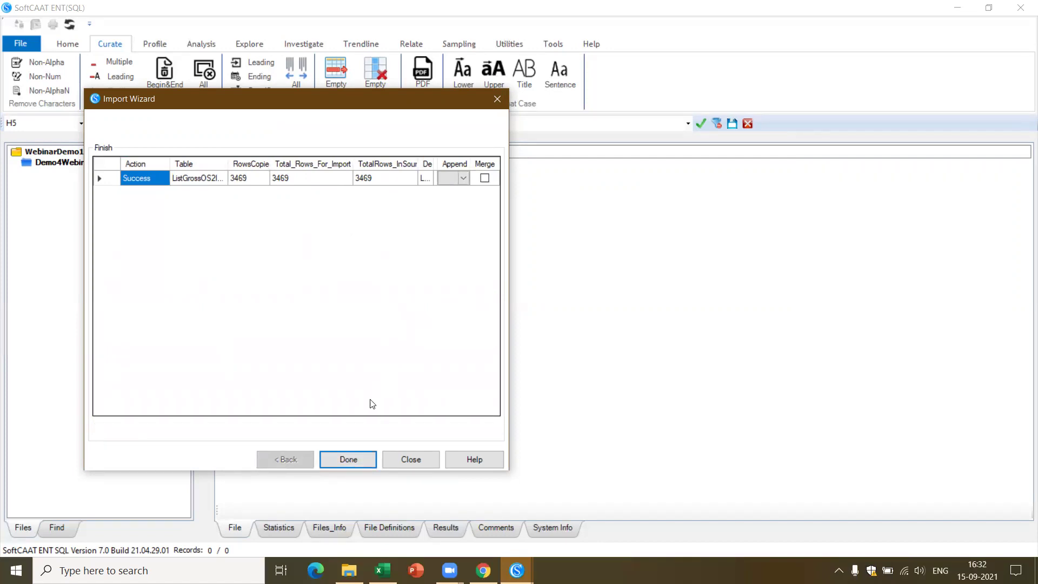
pyautogui.click(357, 456)
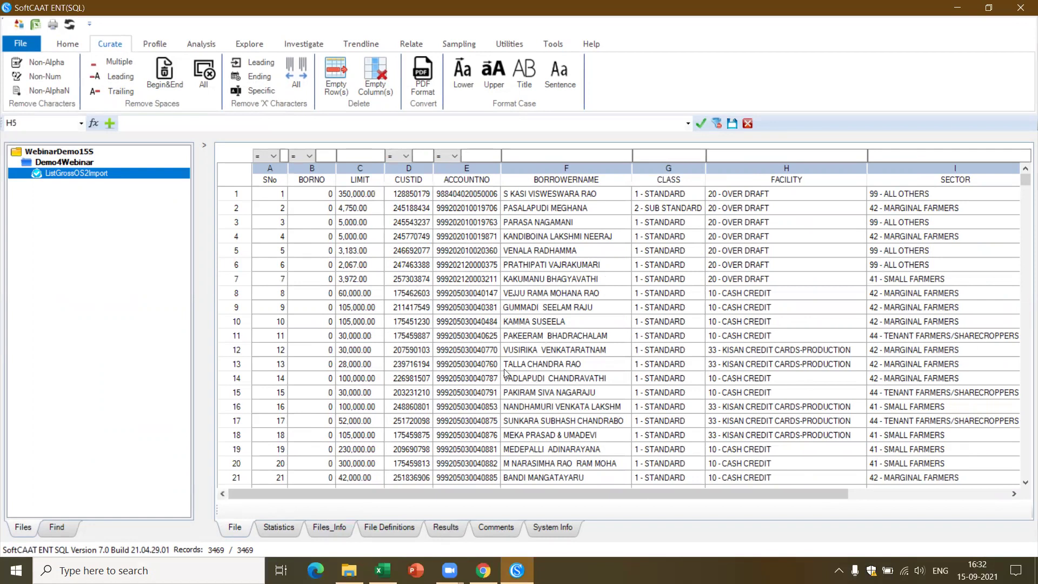
# Review the file definitions of the imported table, checking each field's name and data type.
pyautogui.doubleClick(516, 307)
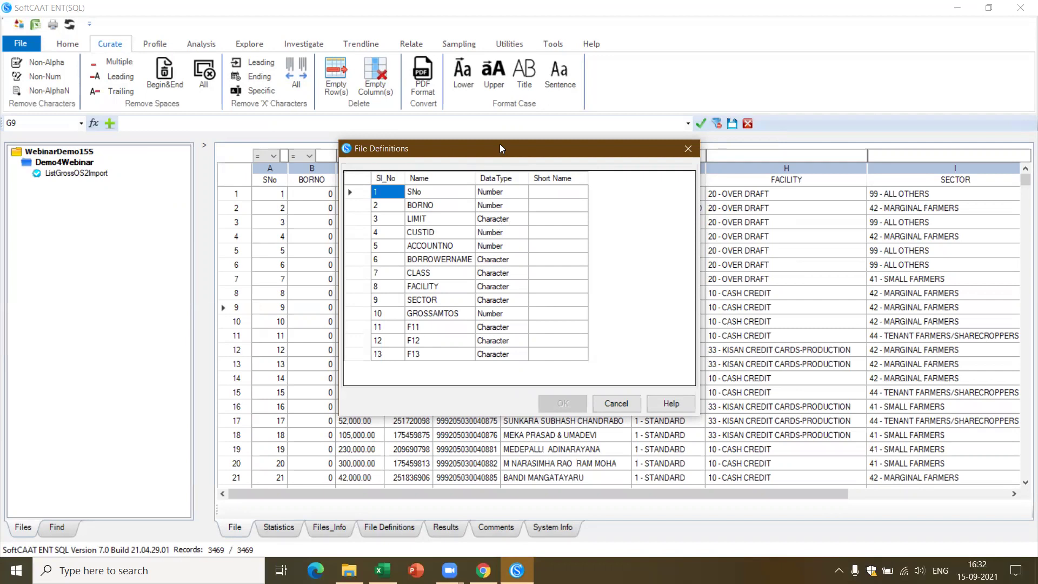
pyautogui.moveTo(500, 143); pyautogui.dragTo(699, 128)
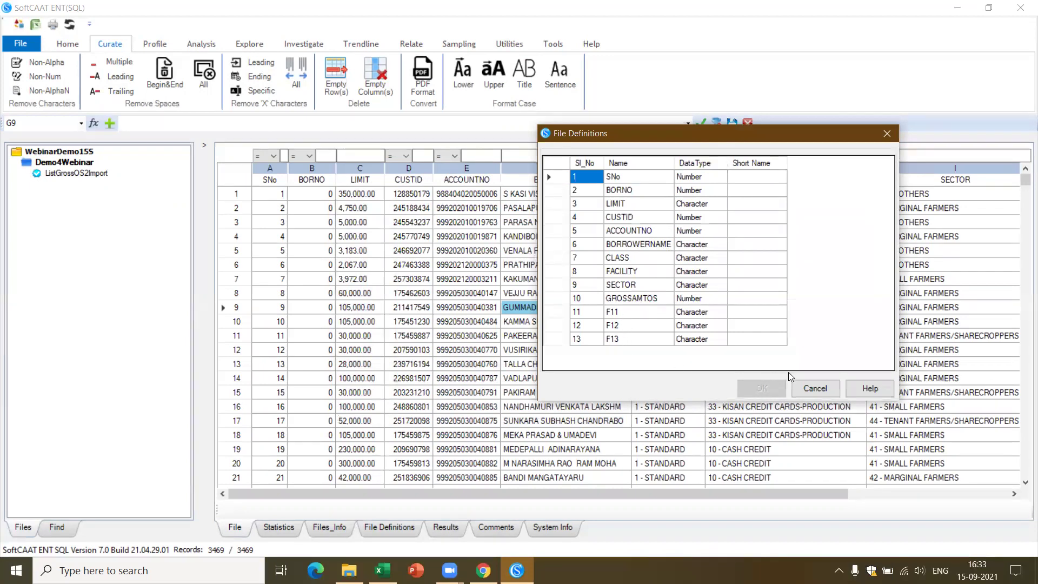
pyautogui.click(813, 389)
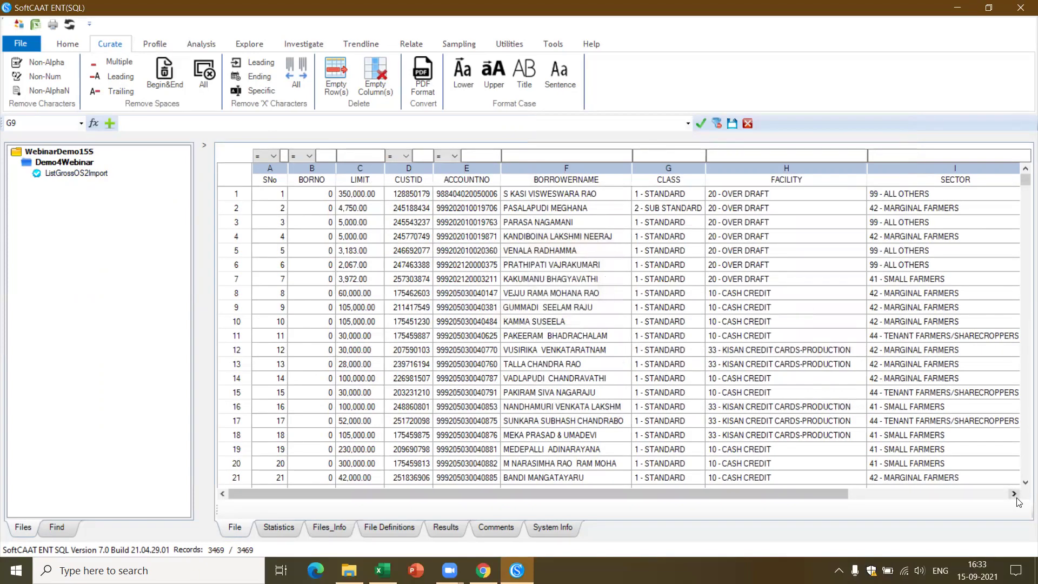
# Try to delete the empty columns directly in the imported ListGrossOS2Import file.
pyautogui.moveTo(1015, 494); pyautogui.dragTo(1015, 495)
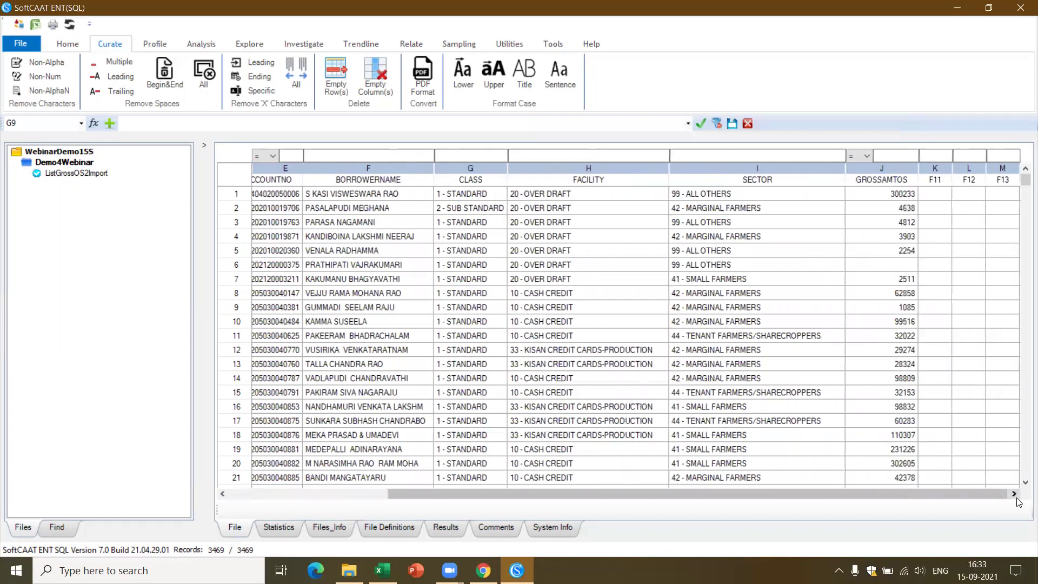
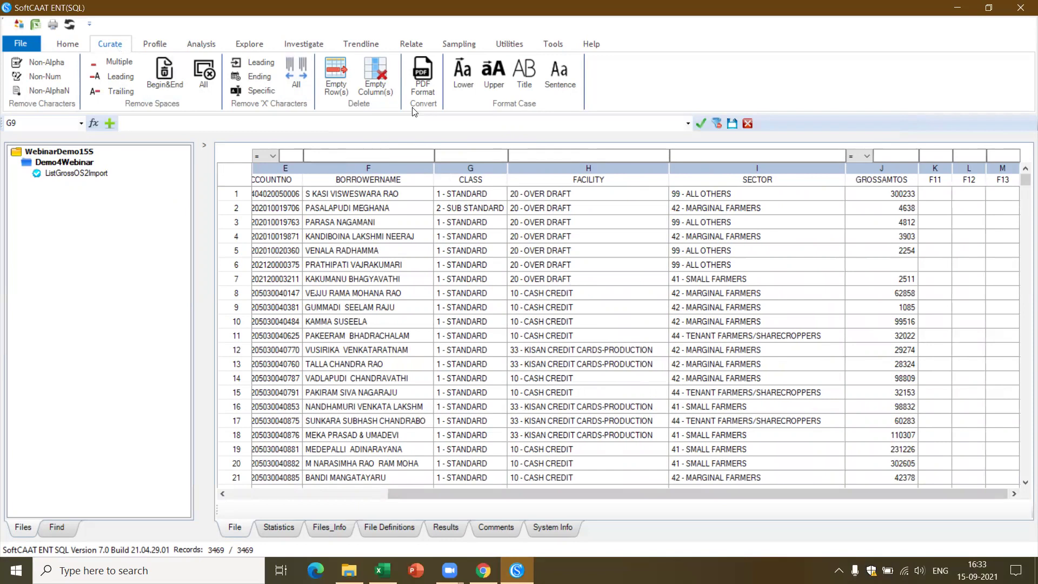
pyautogui.click(371, 88)
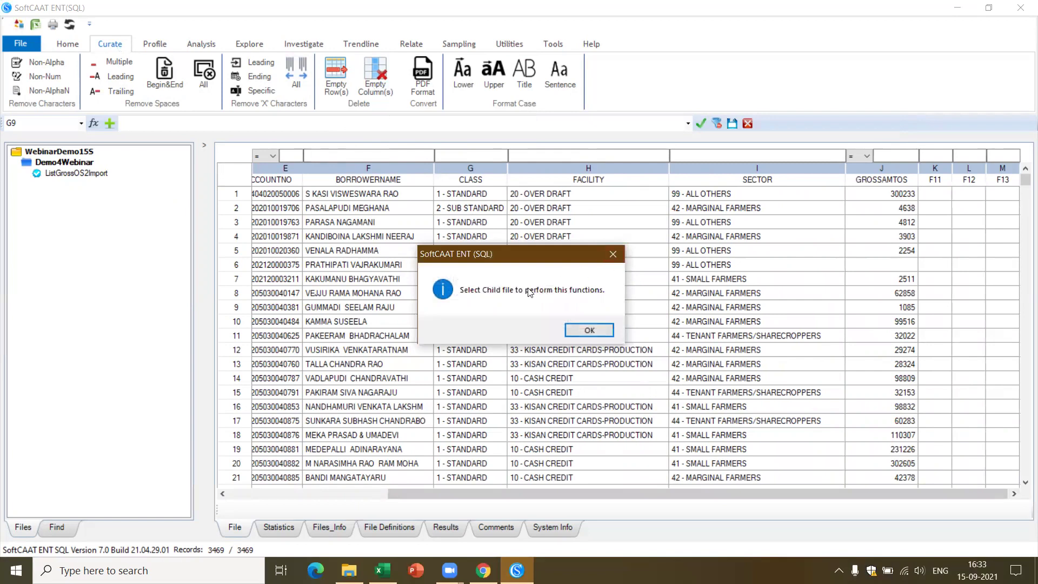
pyautogui.click(592, 330)
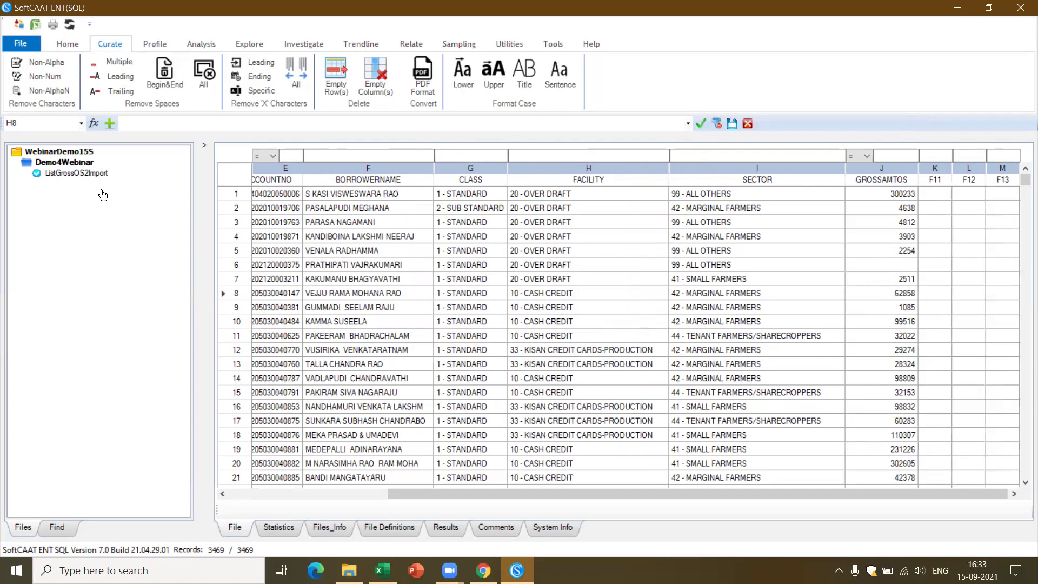
# Save a copy of ListGrossOS2Import as a child file named GrossOS, opened as the current file.
pyautogui.click(96, 173)
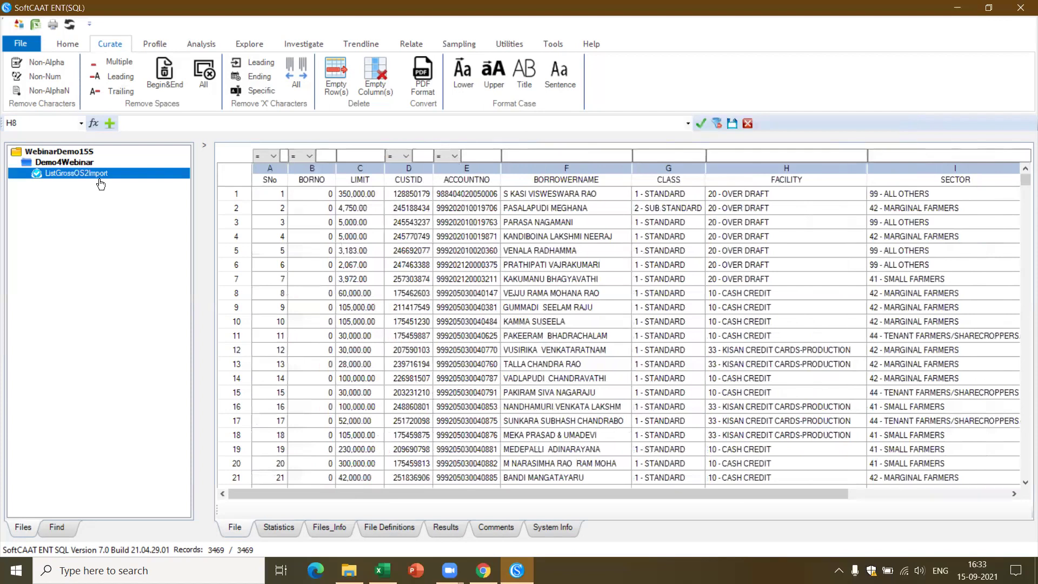
pyautogui.rightClick(97, 170)
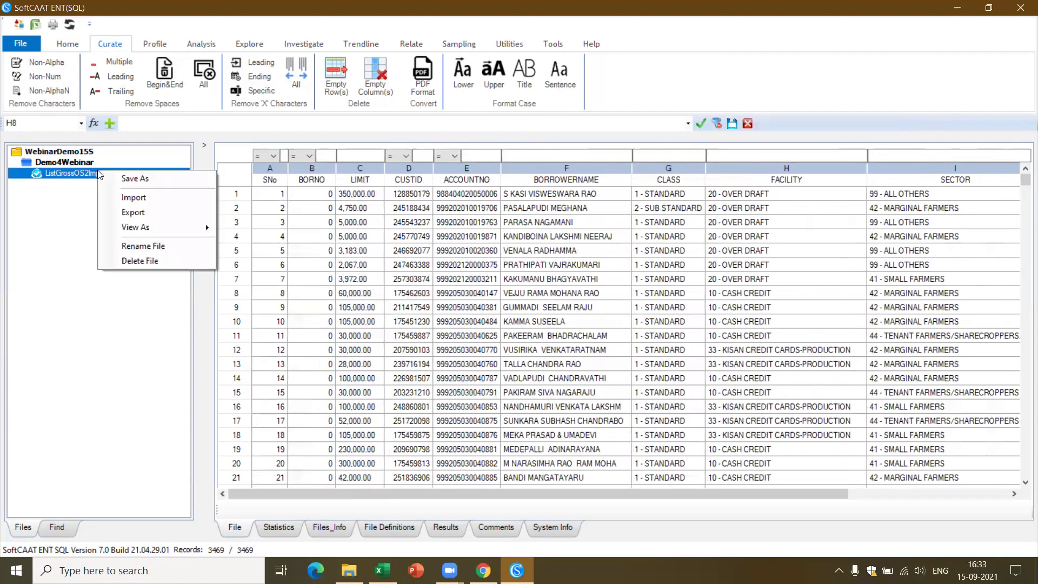
pyautogui.click(142, 181)
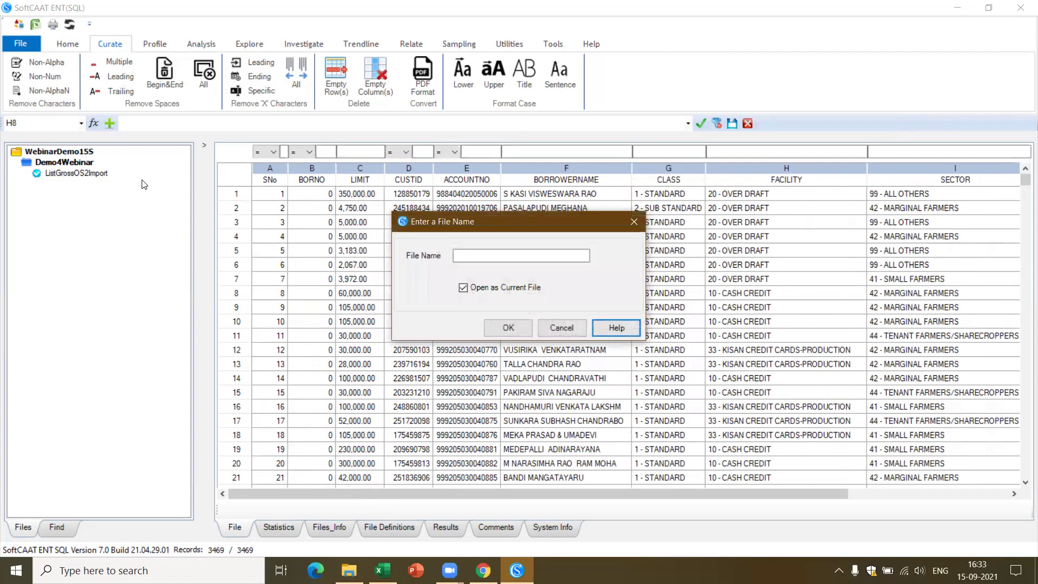
pyautogui.click(478, 258)
pyautogui.write('G')
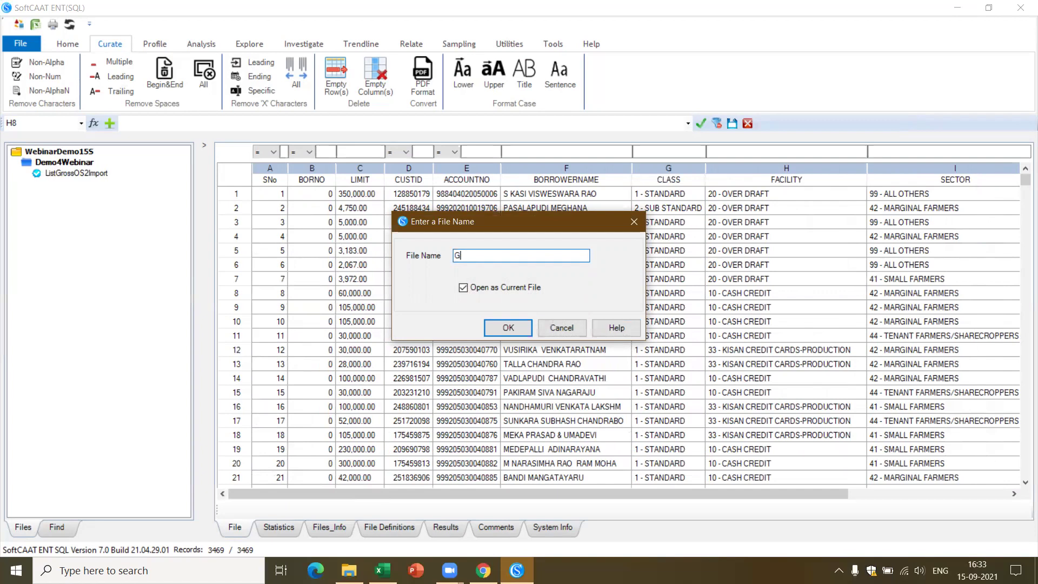
pyautogui.write('RossOS')
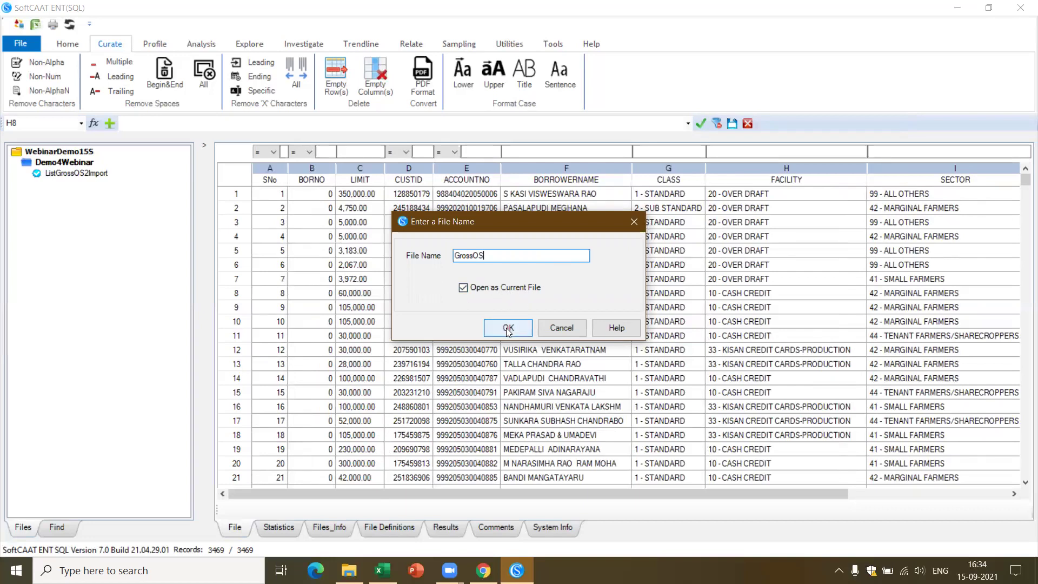
pyautogui.click(509, 328)
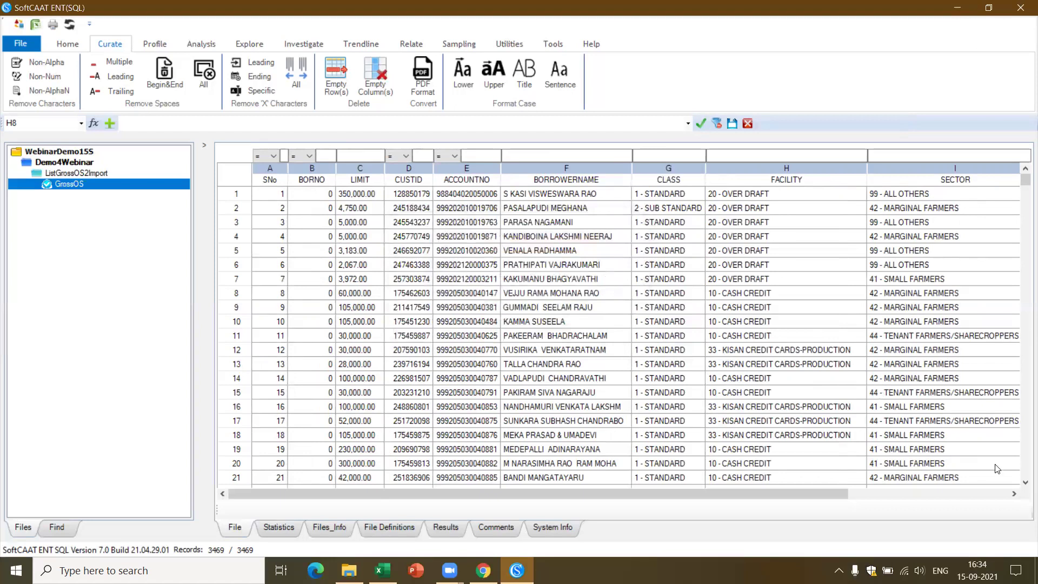
pyautogui.click(1015, 494)
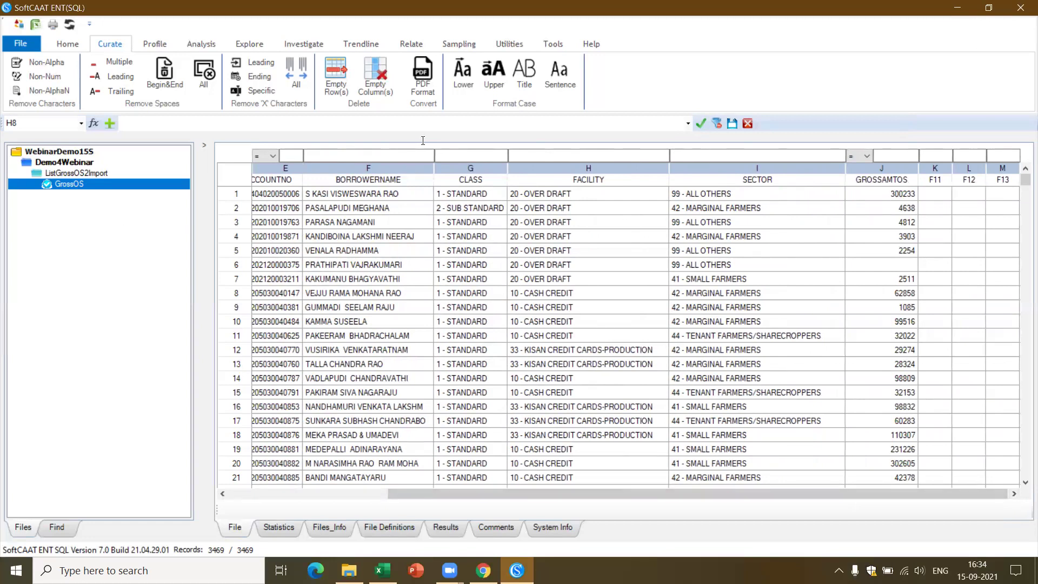
# Delete the empty columns from the GrossOS file and check the remaining columns through to GROSSAMTOS.
pyautogui.click(381, 89)
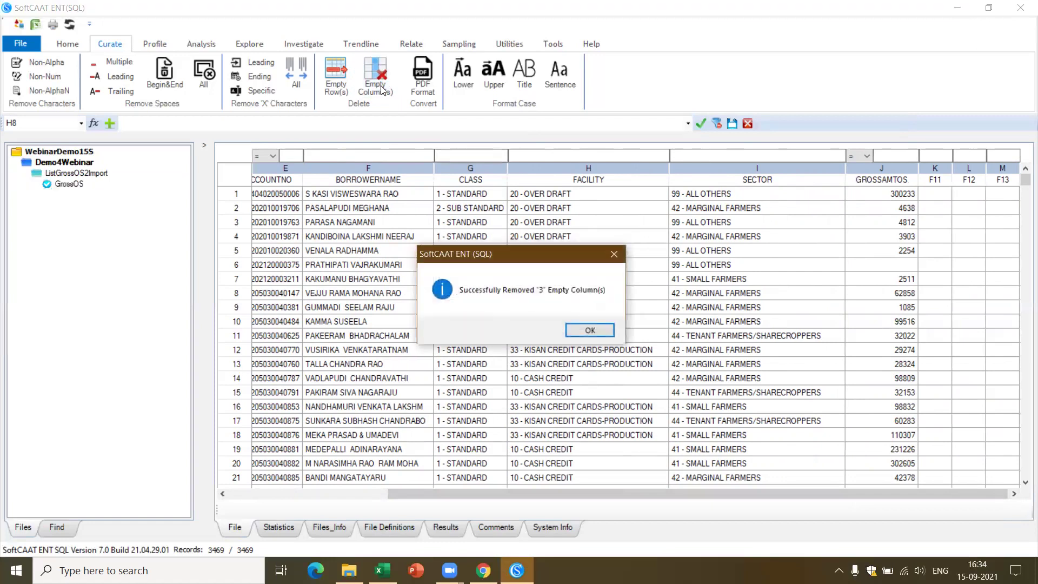
pyautogui.click(590, 331)
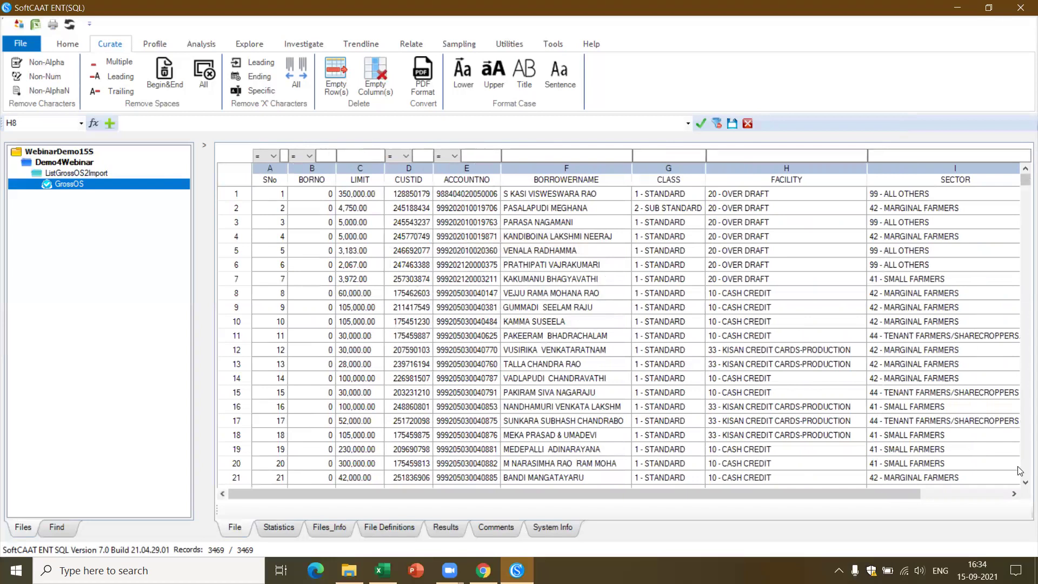
pyautogui.click(1014, 494)
pyautogui.click(1014, 494)
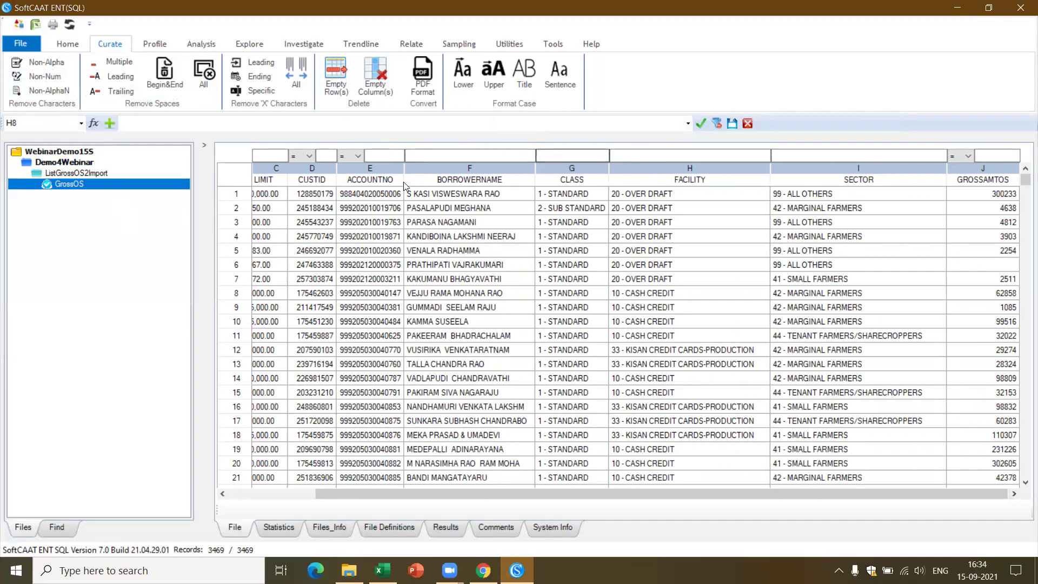
# Identify duplicate records in GrossOS on the ACCOUNTNO field with details in a result form, examine them full screen and close the results.
pyautogui.click(375, 196)
pyautogui.click(375, 195)
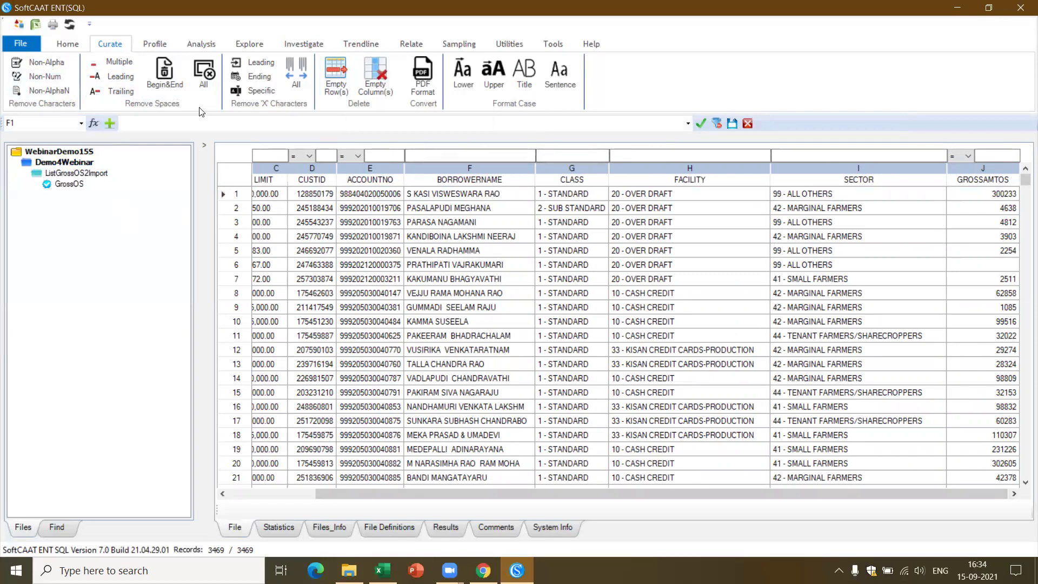
pyautogui.click(156, 45)
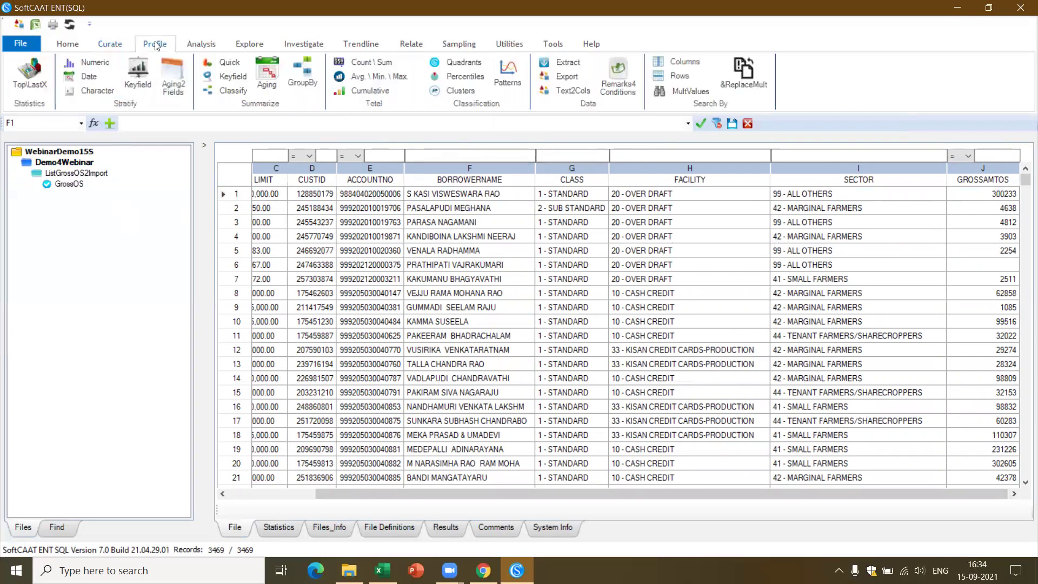
pyautogui.click(202, 47)
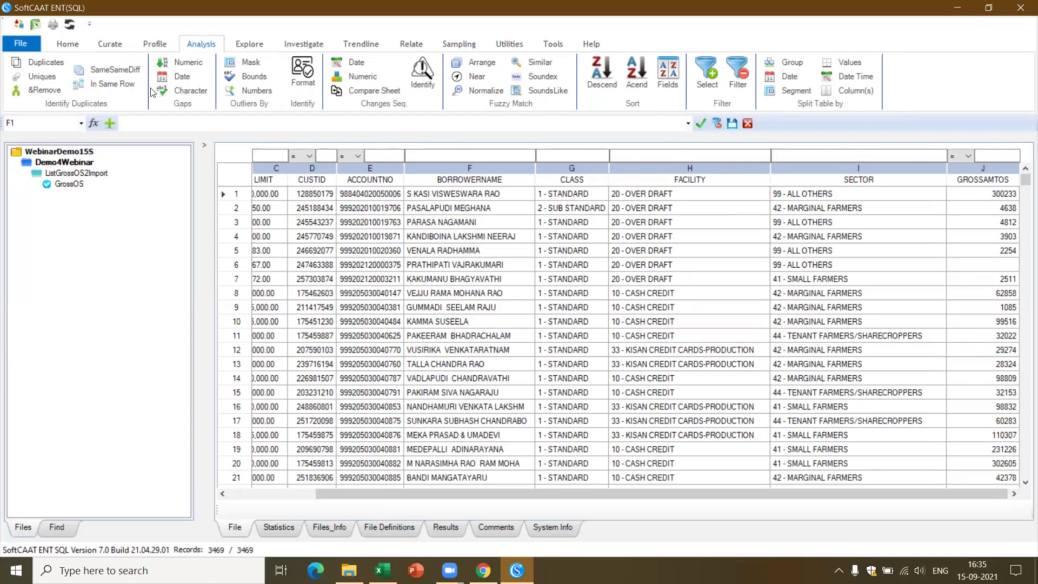
pyautogui.click(54, 64)
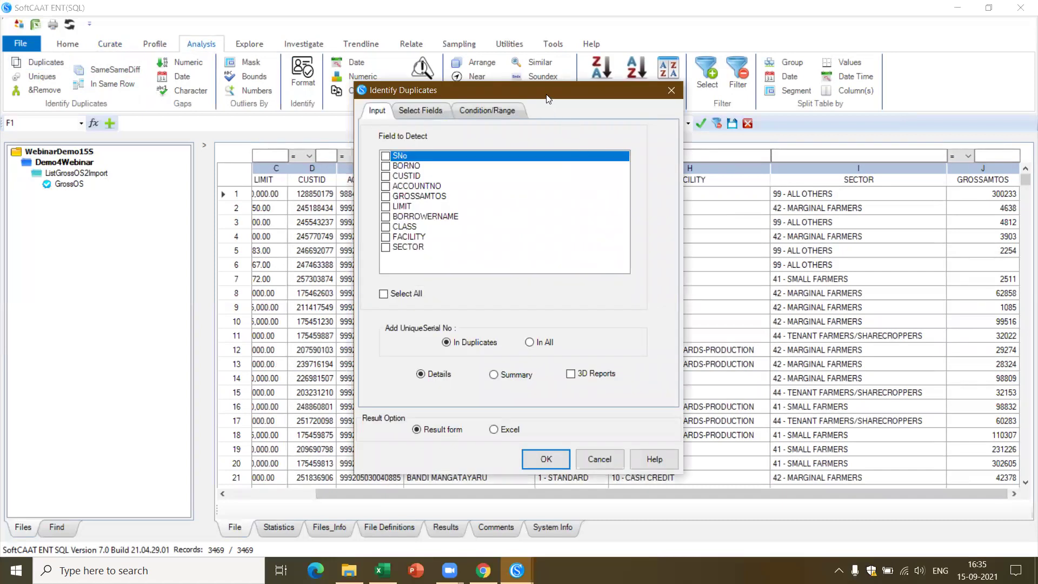
pyautogui.moveTo(554, 99); pyautogui.dragTo(621, 99)
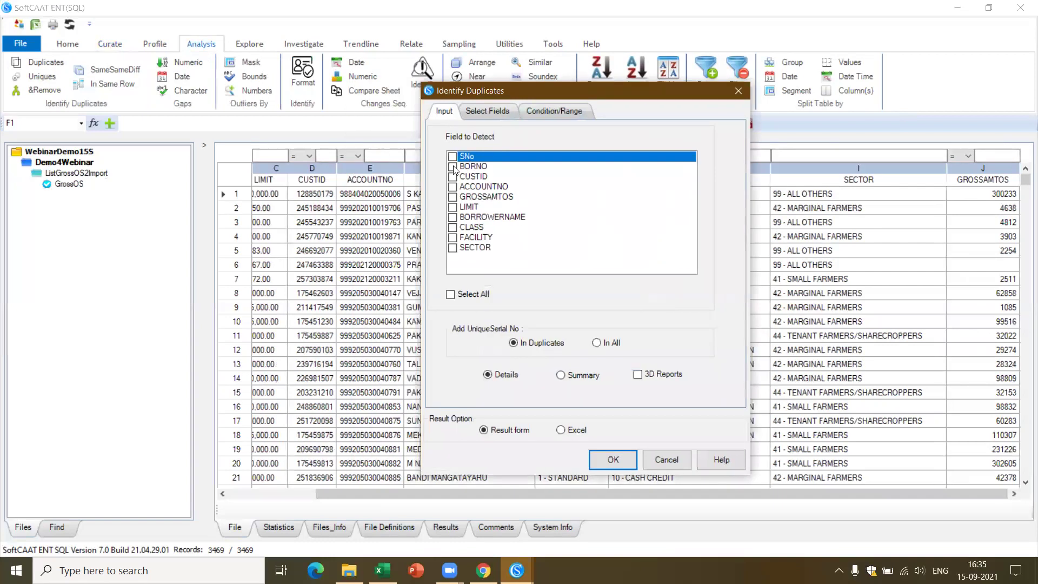
pyautogui.click(453, 188)
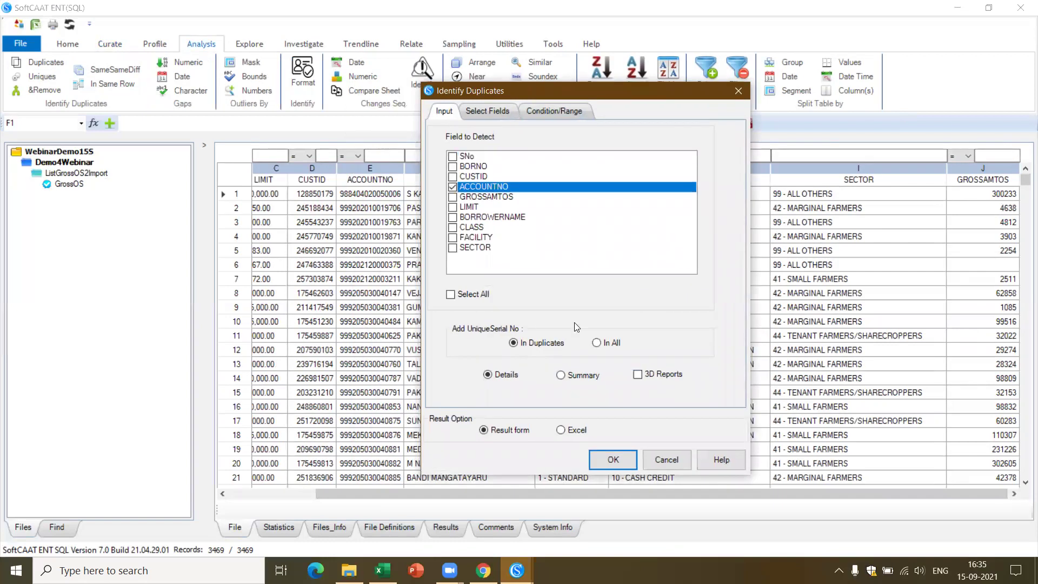
pyautogui.click(613, 460)
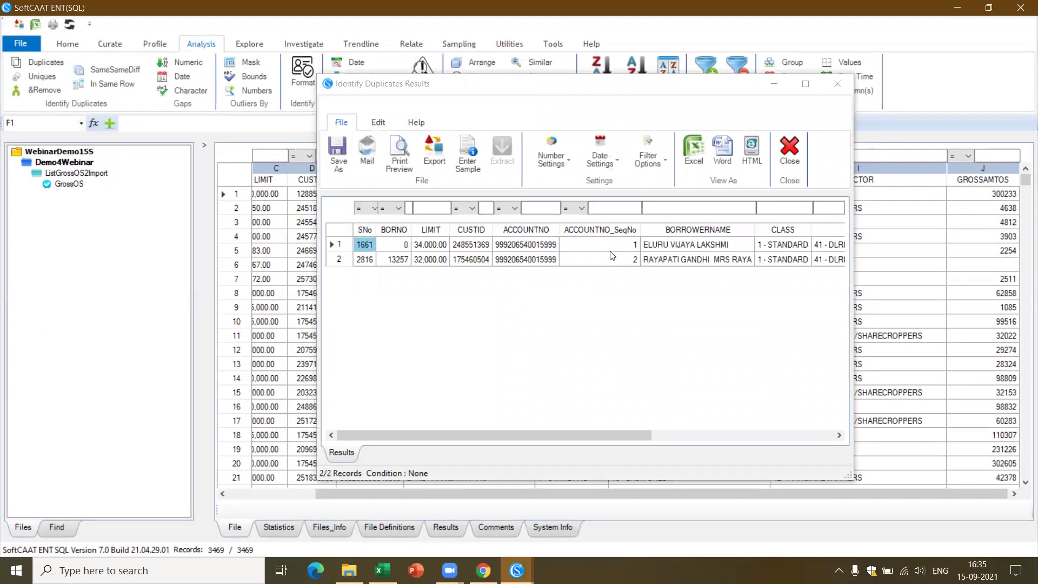
pyautogui.click(806, 84)
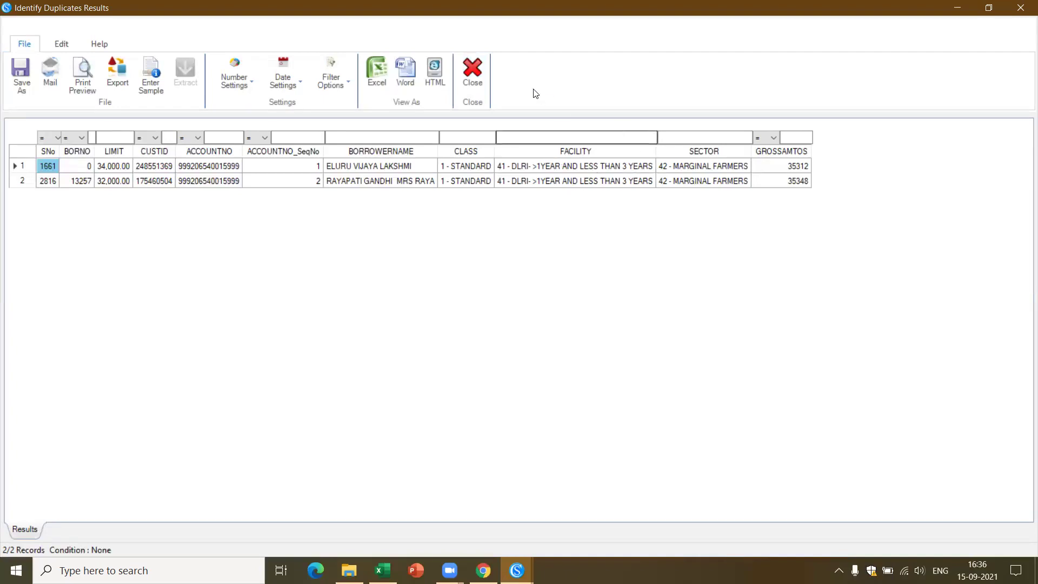
pyautogui.click(477, 74)
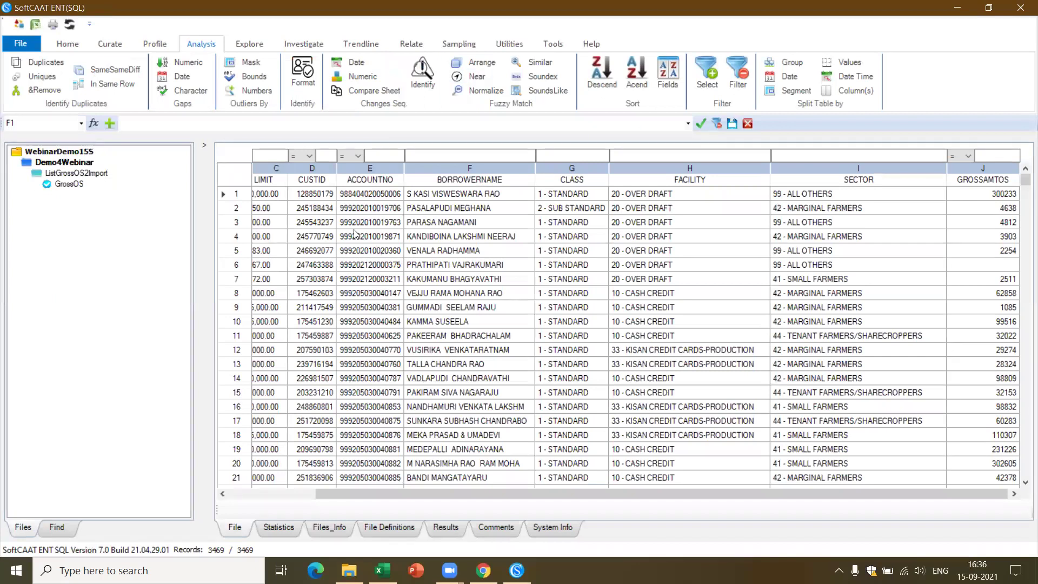
# Identify duplicate records on the CUSTID field with details in a result form, examine the listed accounts and close the results.
pyautogui.click(330, 213)
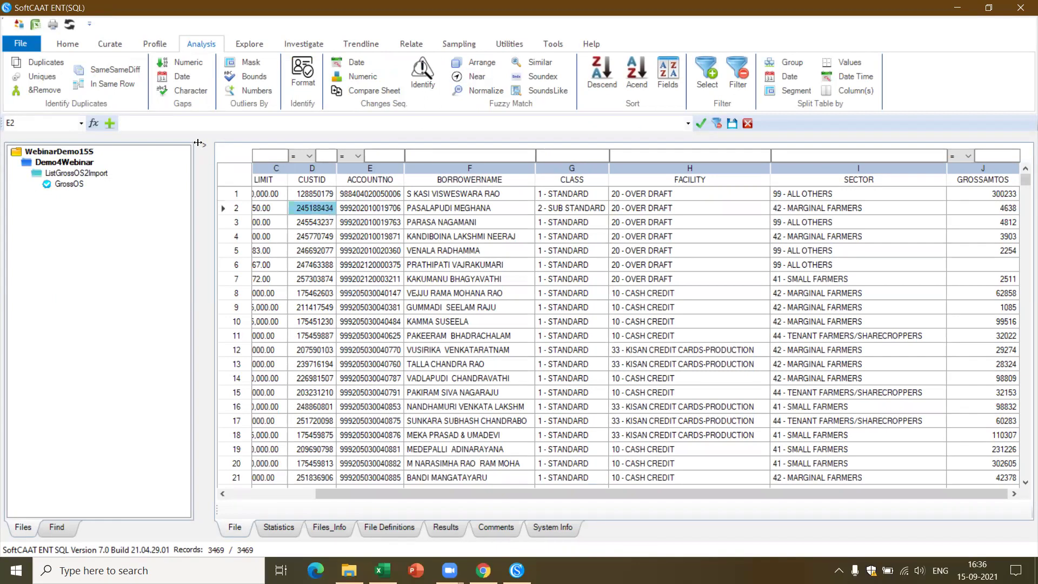
pyautogui.click(48, 63)
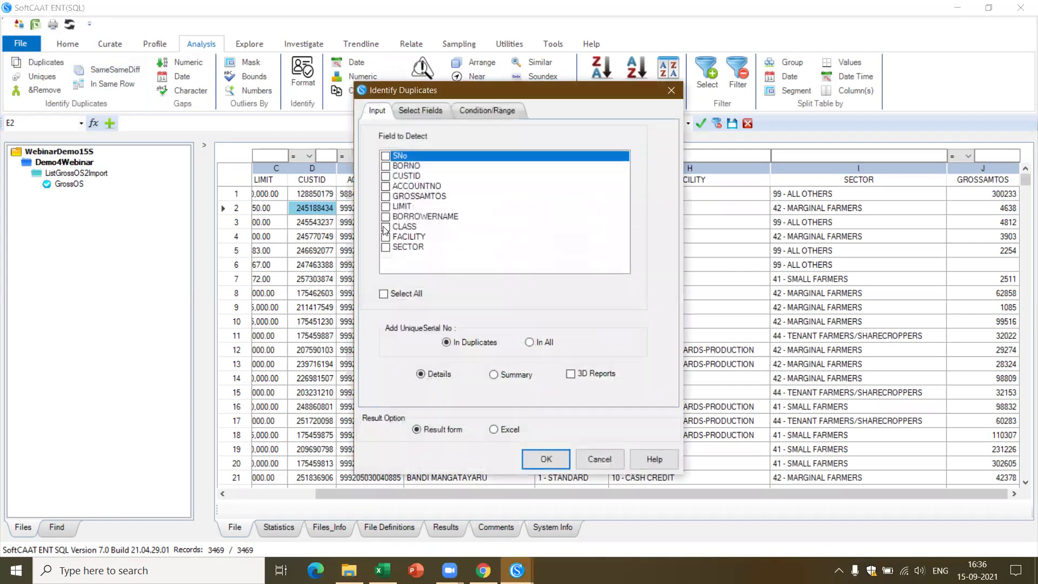
pyautogui.click(386, 176)
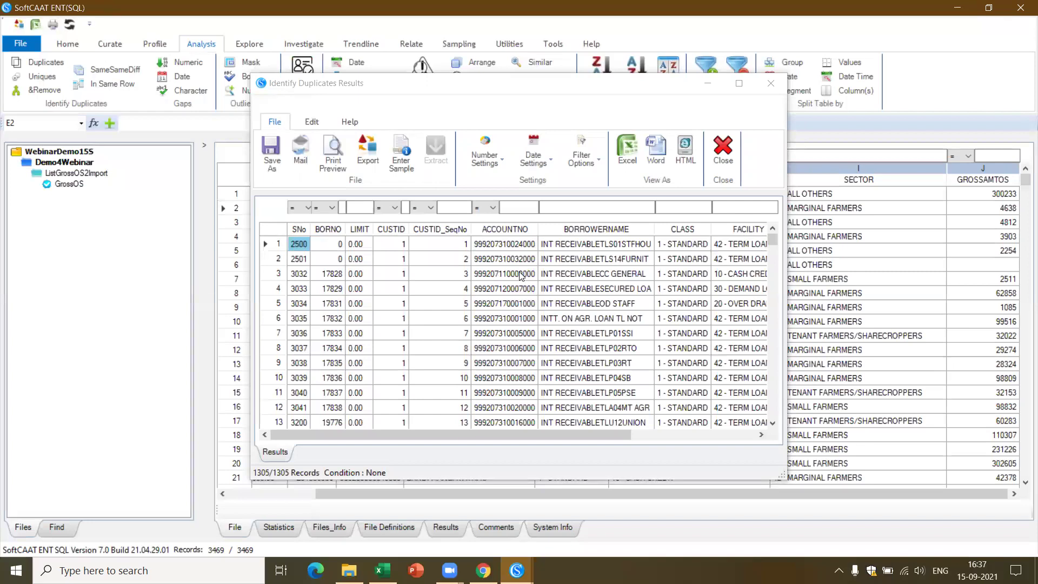
pyautogui.click(403, 244)
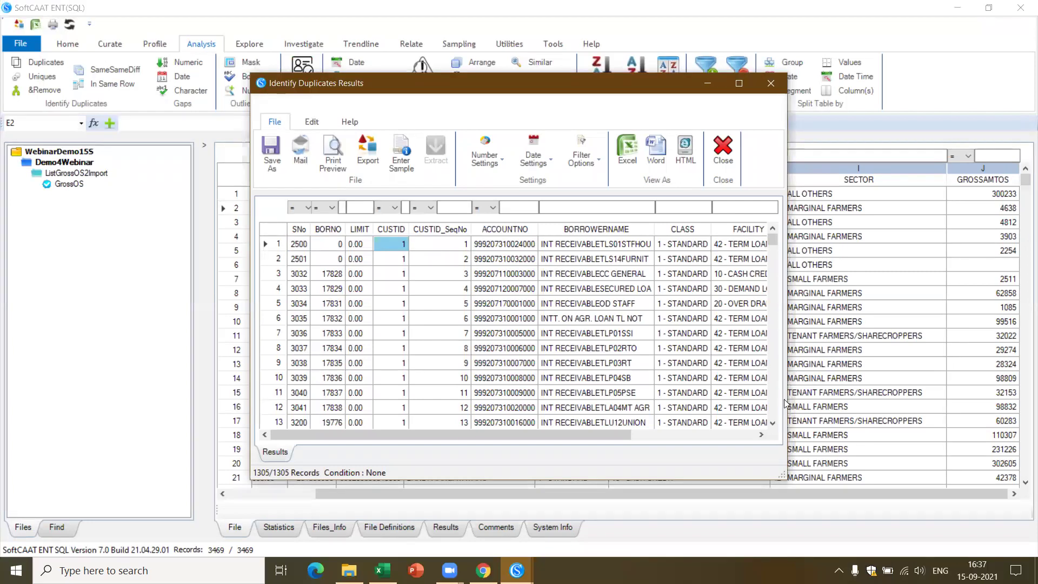
pyautogui.click(773, 423)
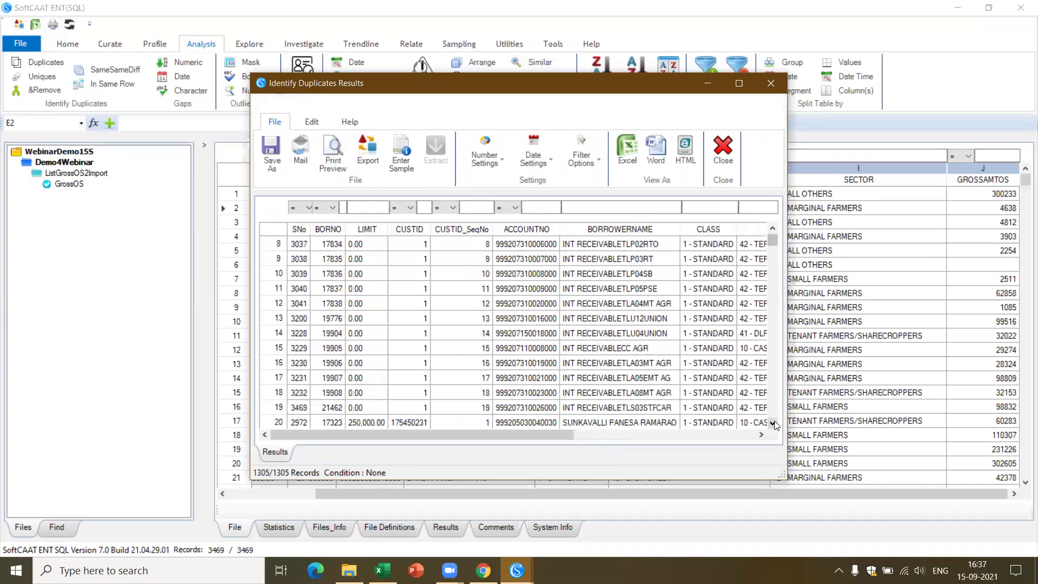
pyautogui.click(774, 423)
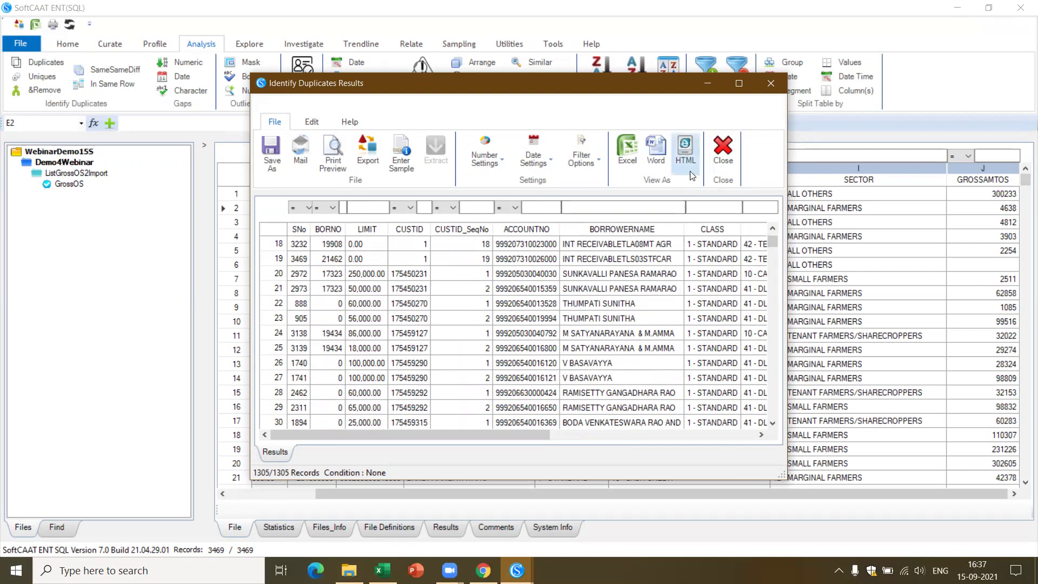
pyautogui.click(725, 159)
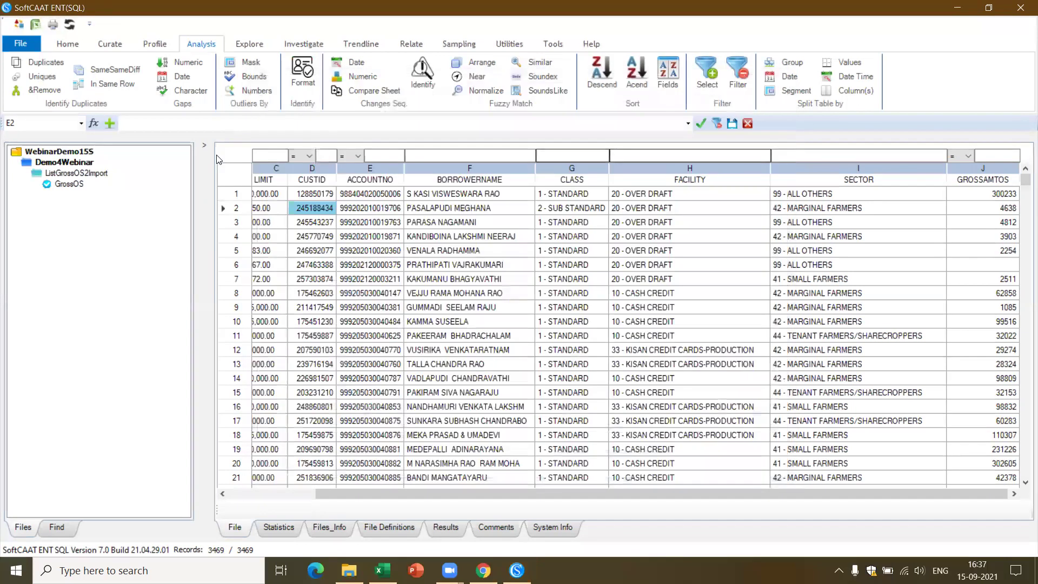
# Run duplicate identification on the CUSTID field again, producing a summary instead of details in the result form.
pyautogui.click(48, 68)
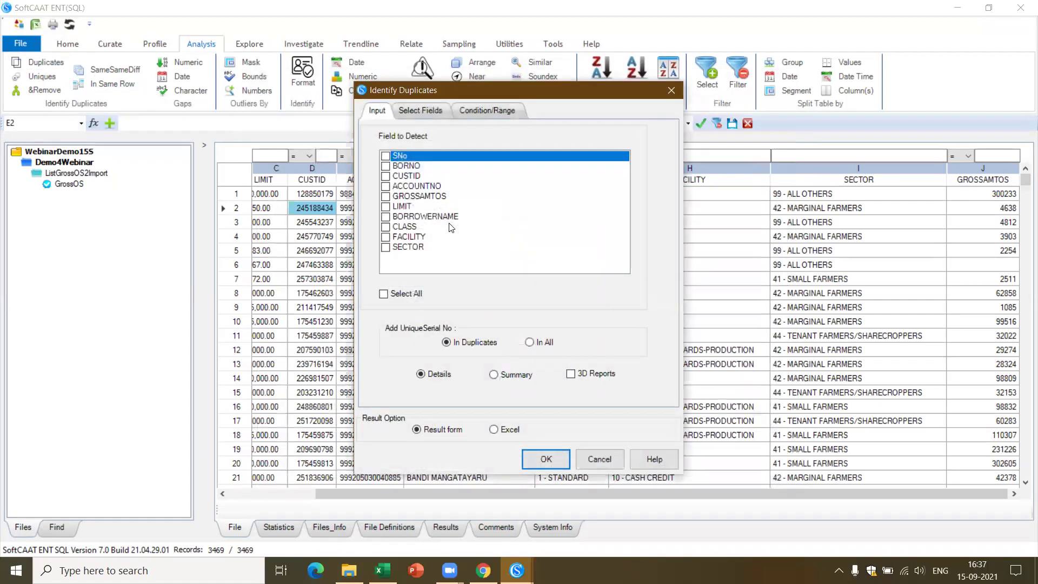
pyautogui.click(387, 177)
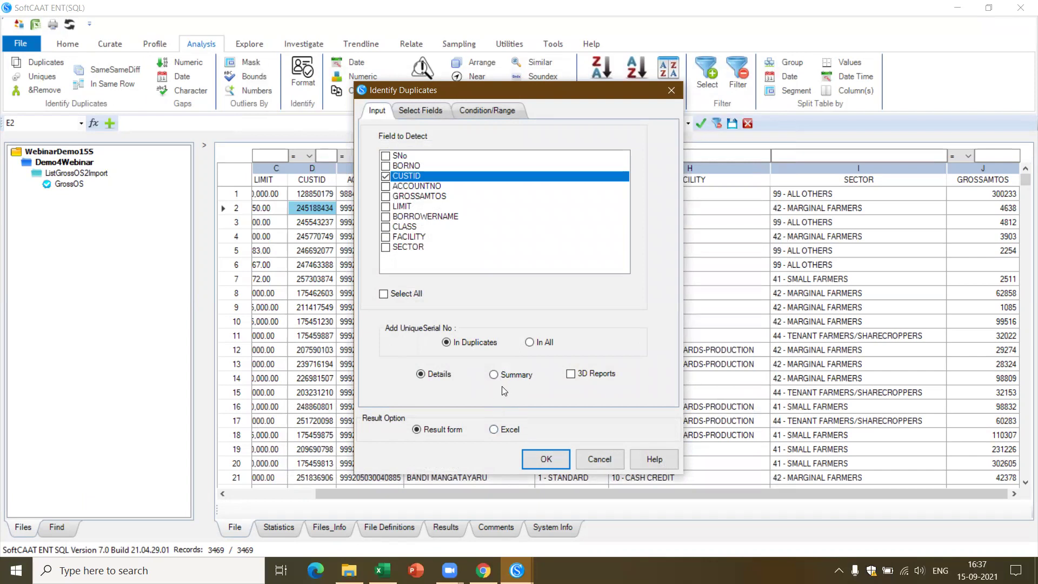
pyautogui.click(501, 375)
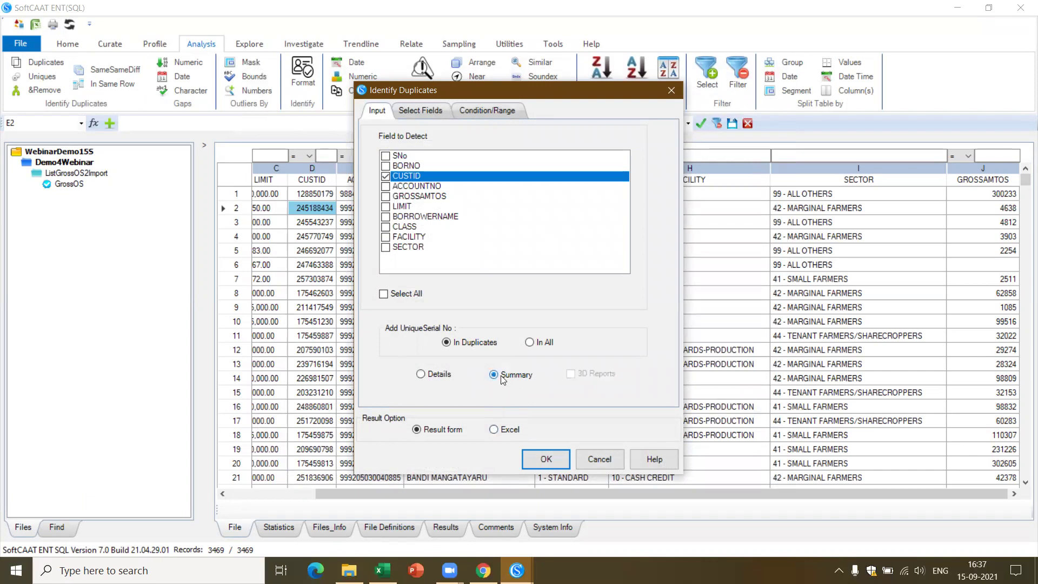
pyautogui.click(539, 461)
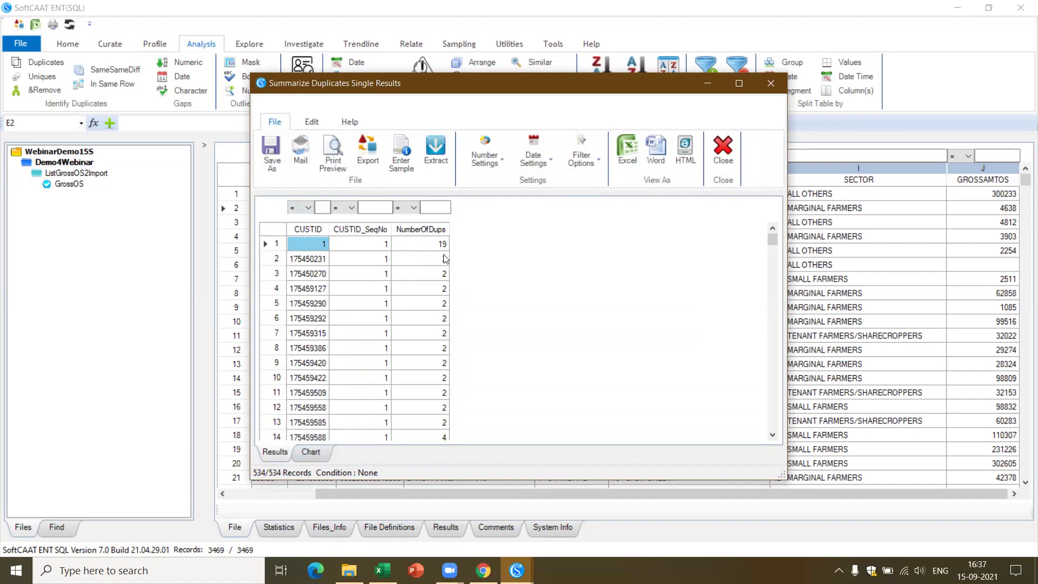
# Sort the CUSTID duplicates summary by NumberOfDups in descending order, examine the customers with most duplicates and close the results.
pyautogui.click(427, 230)
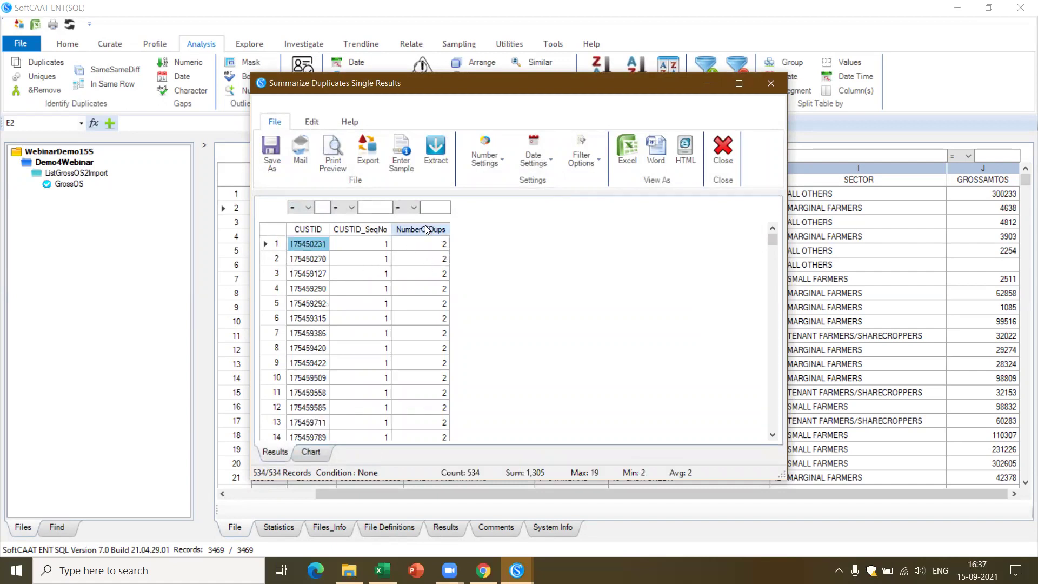
pyautogui.click(427, 230)
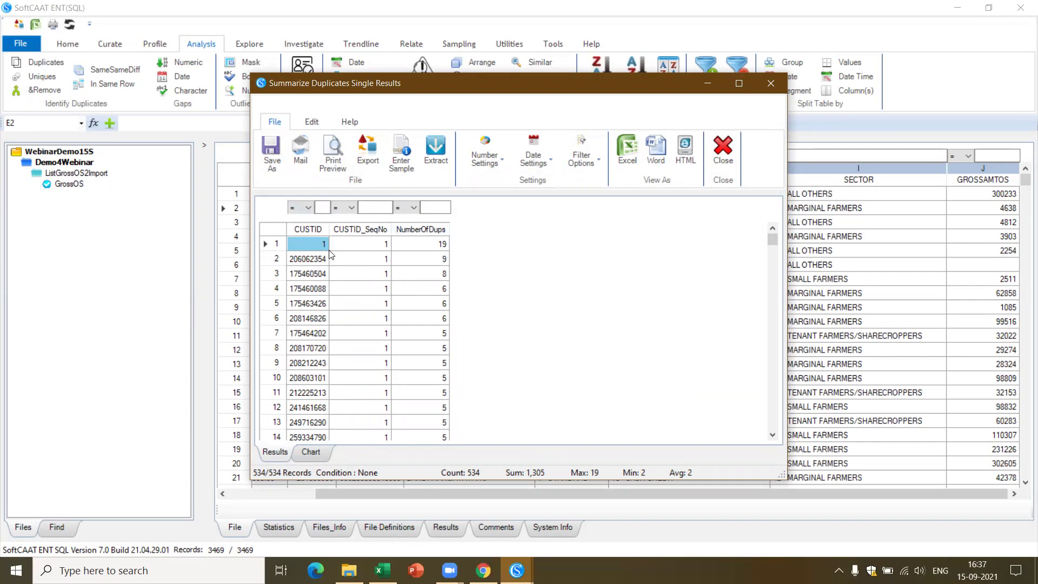
pyautogui.click(432, 249)
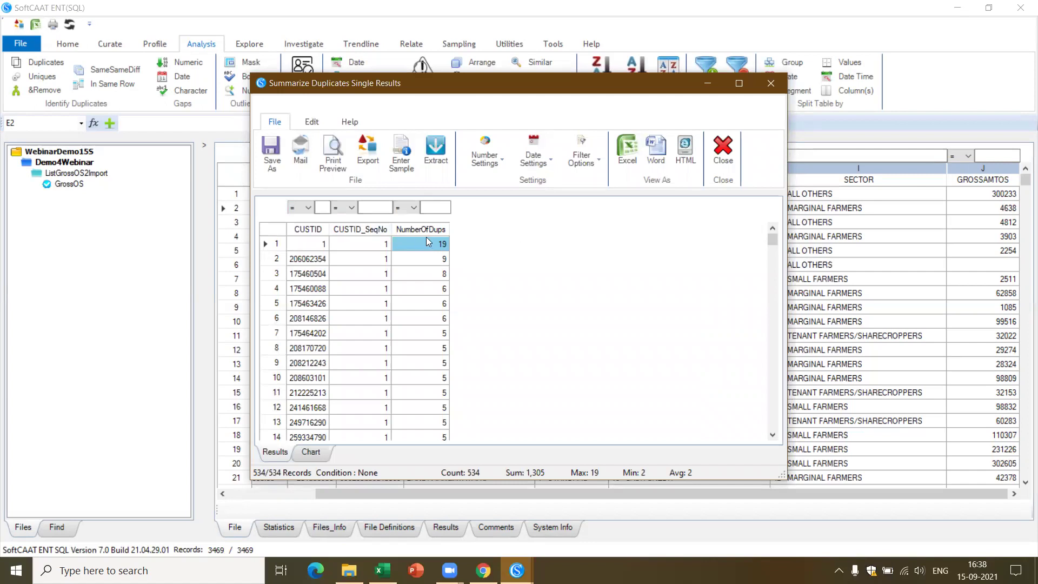
pyautogui.click(320, 246)
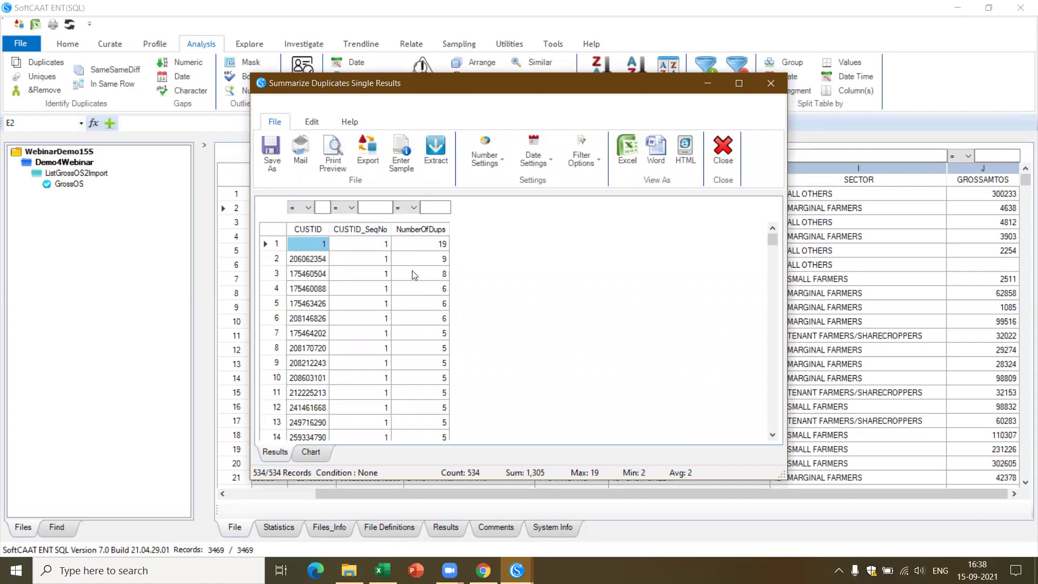
pyautogui.click(443, 245)
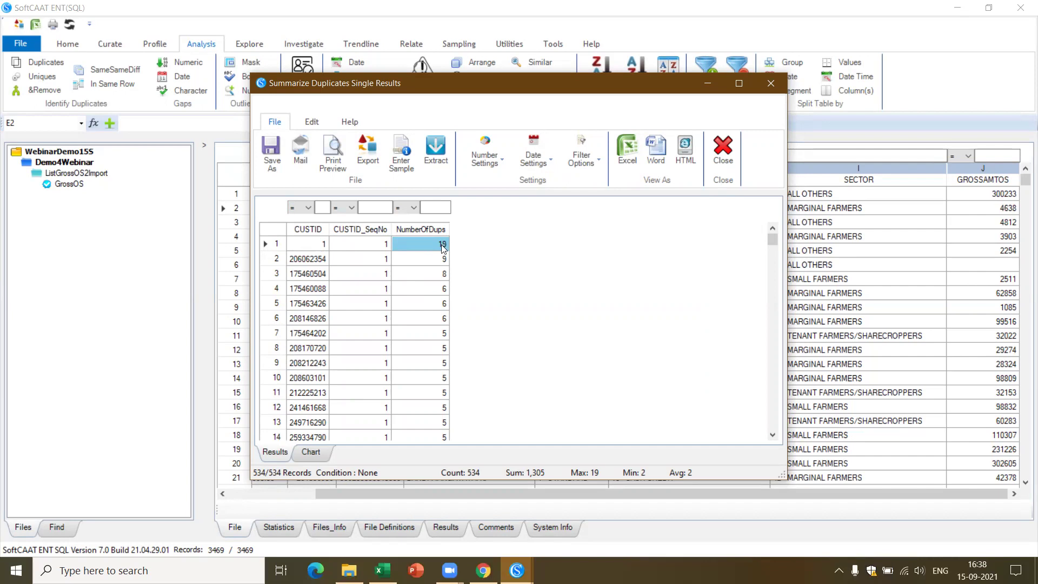
pyautogui.click(441, 273)
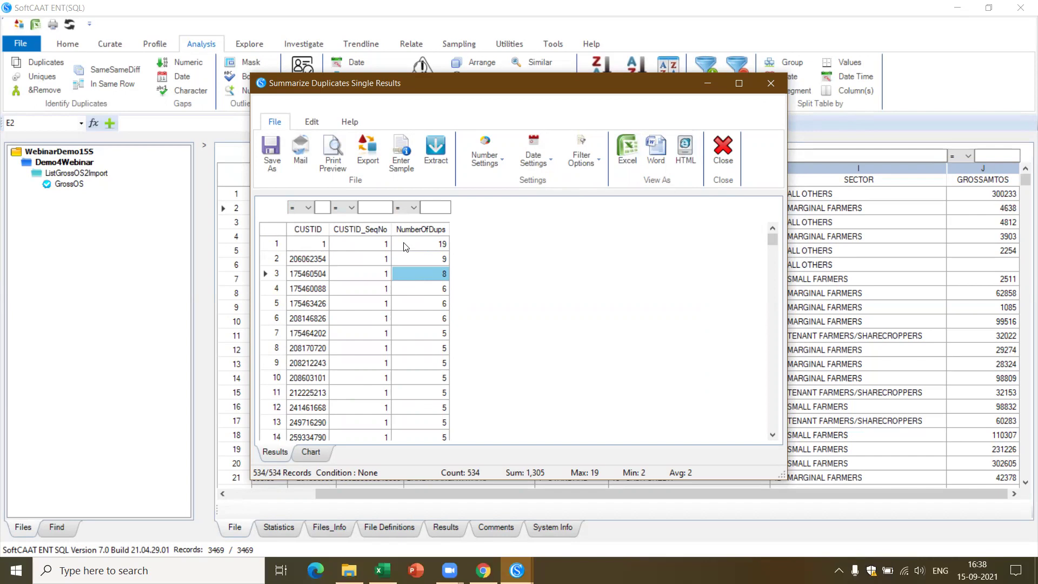
pyautogui.click(724, 150)
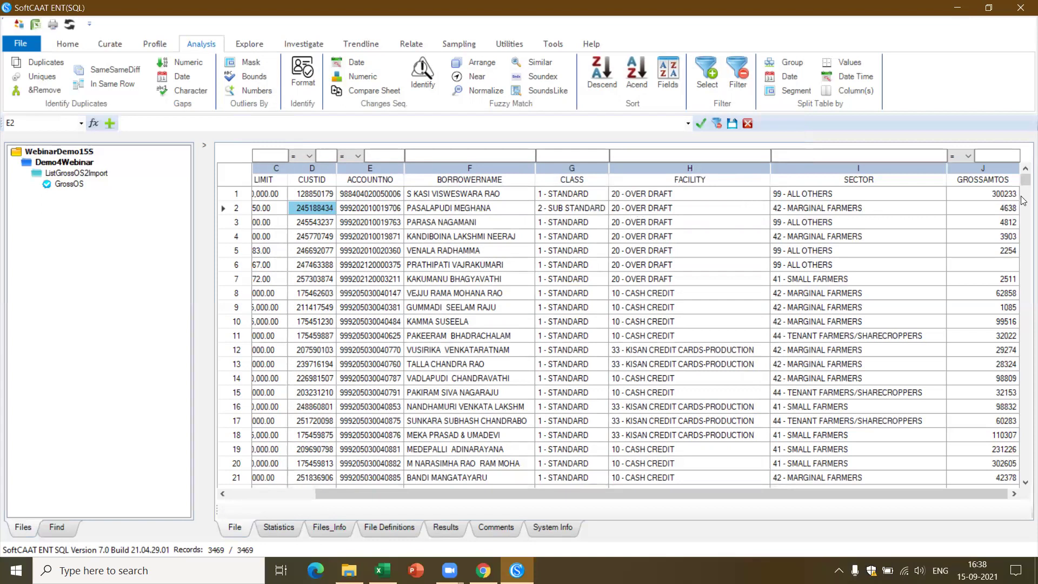
# Set up a Classify summary of GrossOS, classifying on CLASS and summarizing on GROSSAMTOS.
pyautogui.click(575, 182)
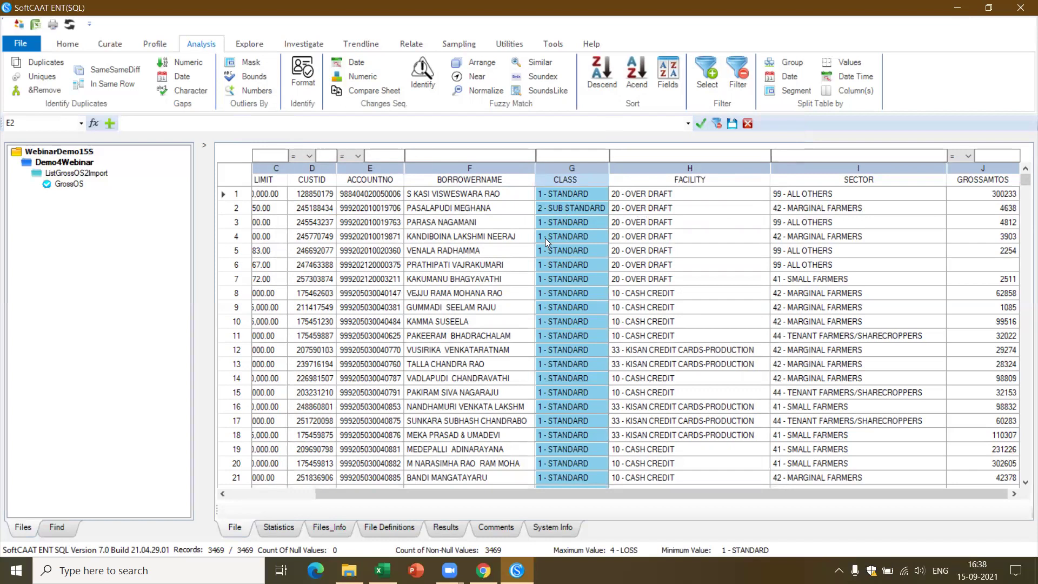
pyautogui.click(155, 44)
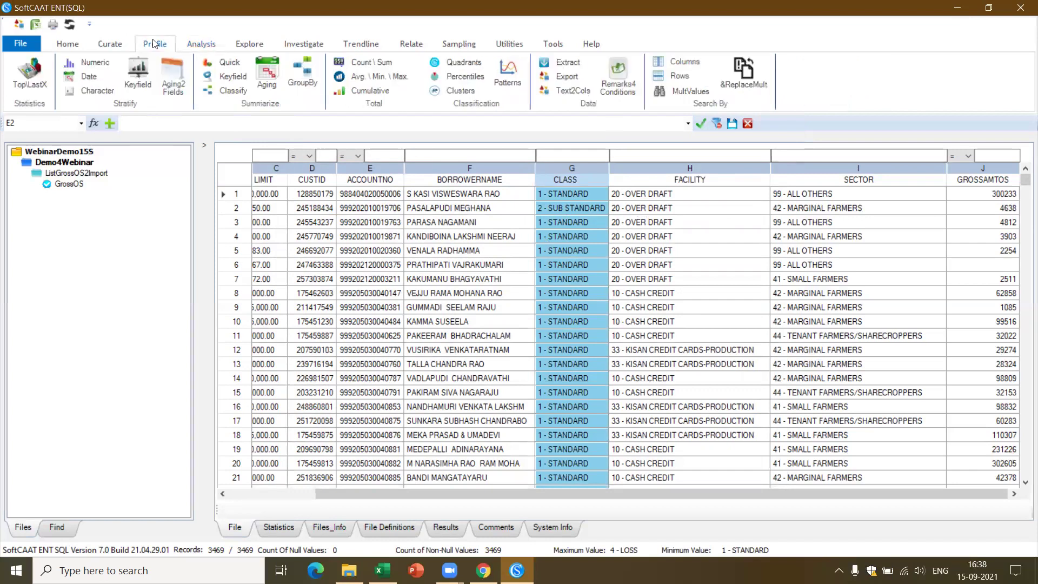
pyautogui.click(202, 43)
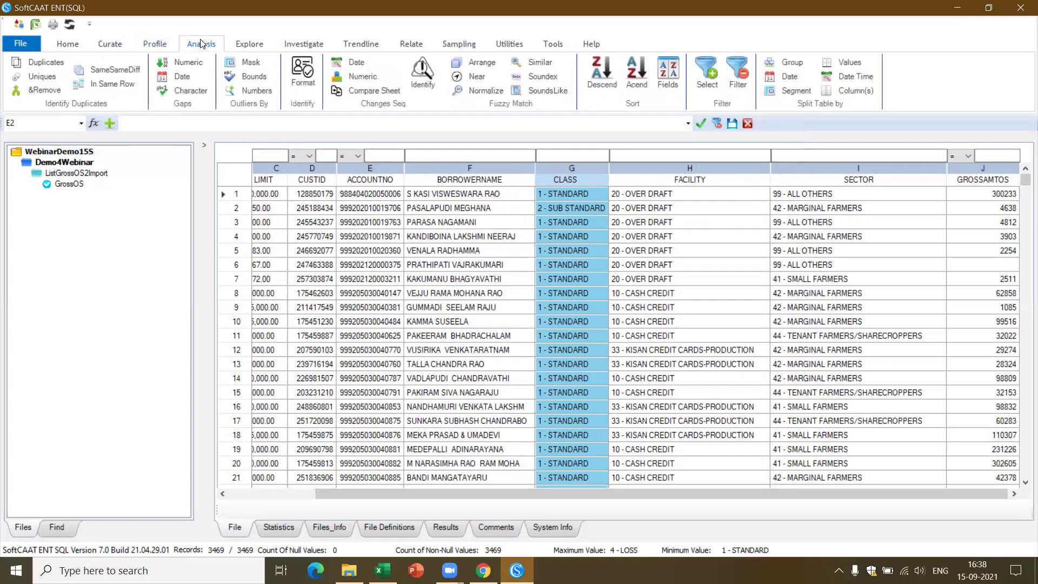
pyautogui.click(250, 44)
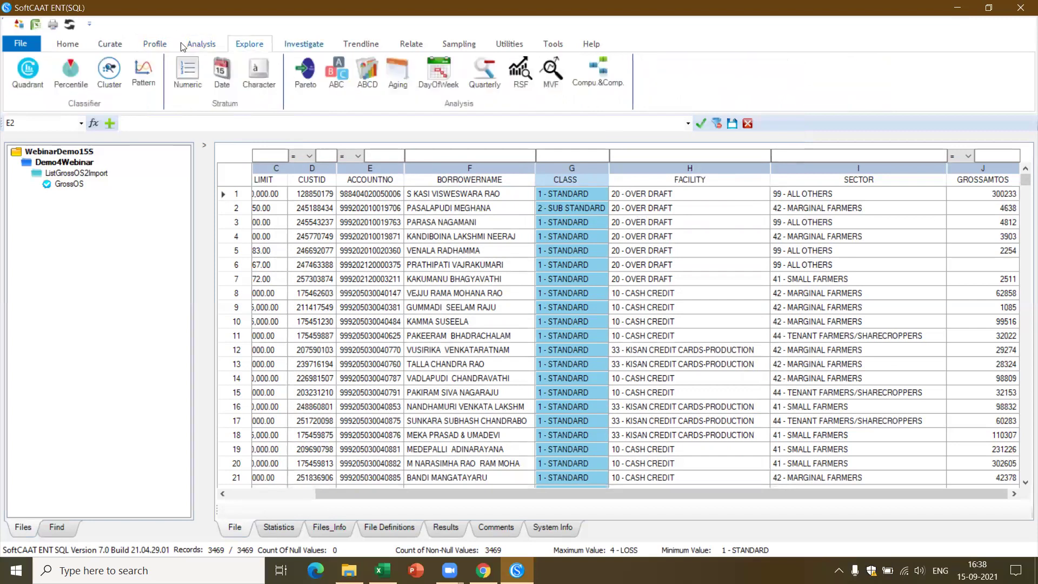
pyautogui.click(159, 46)
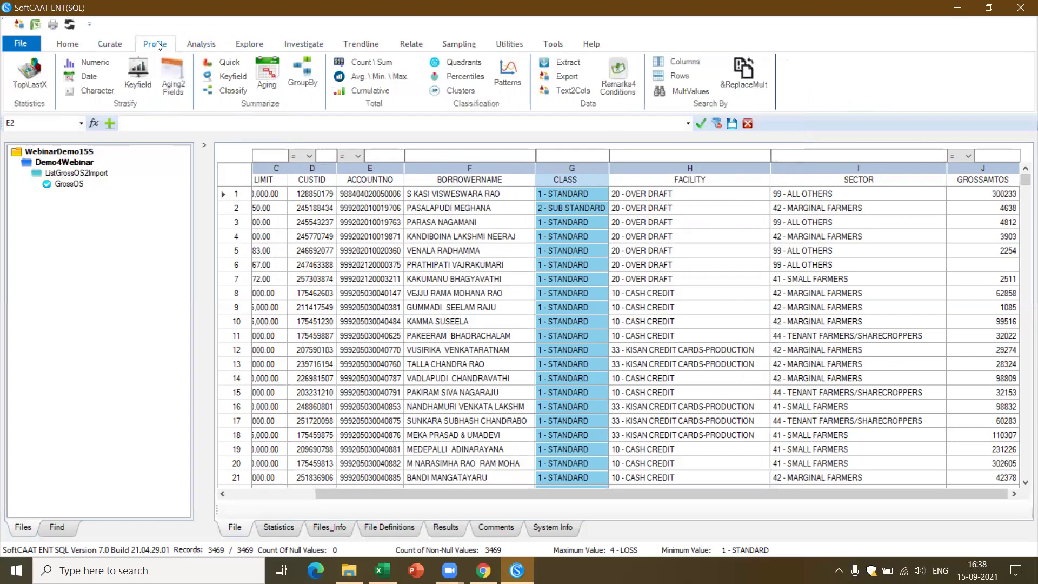
pyautogui.click(233, 90)
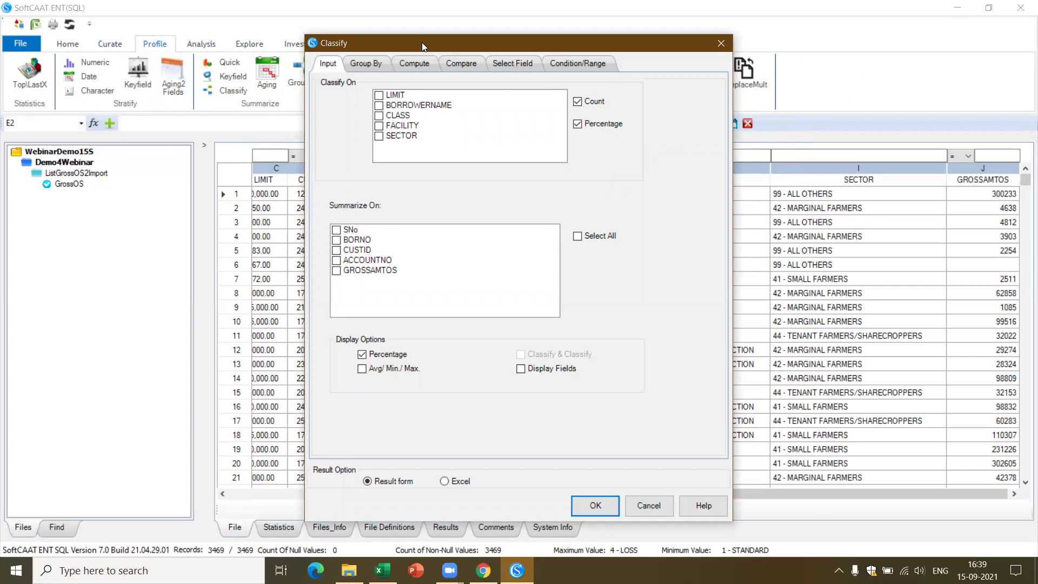
pyautogui.moveTo(422, 42); pyautogui.dragTo(463, 167)
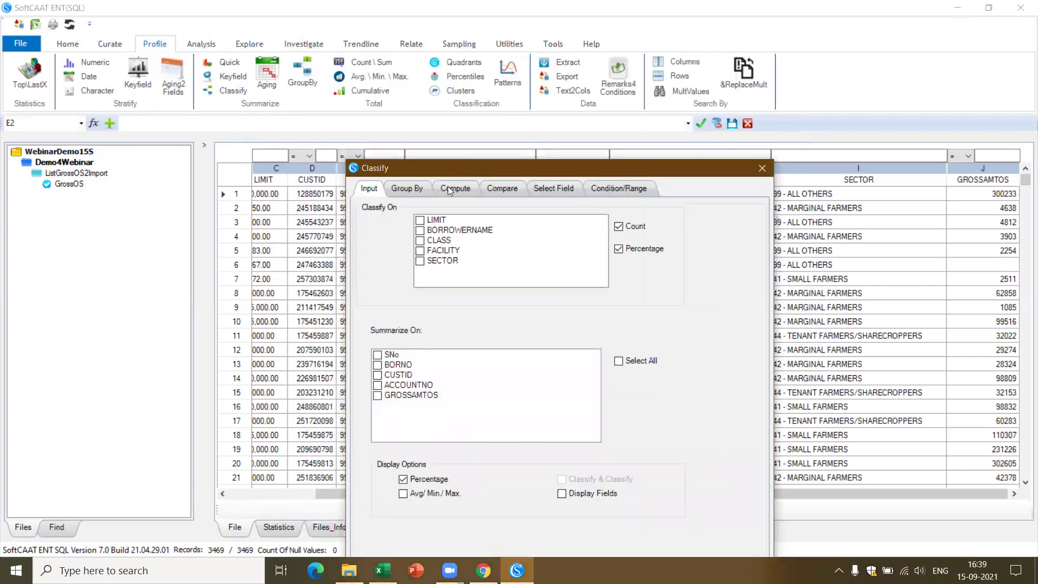
pyautogui.click(427, 243)
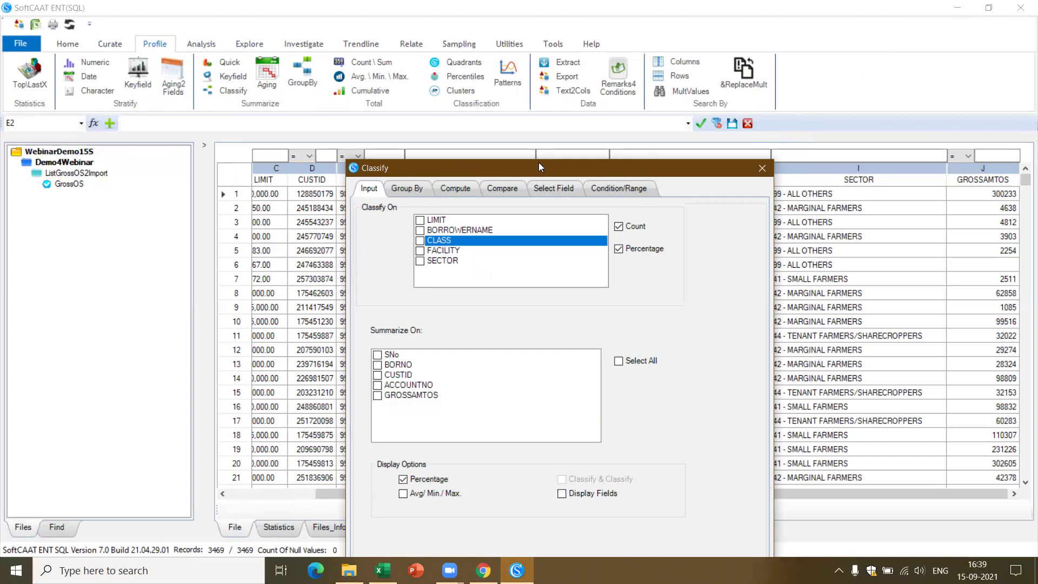
pyautogui.moveTo(539, 162); pyautogui.dragTo(369, 42)
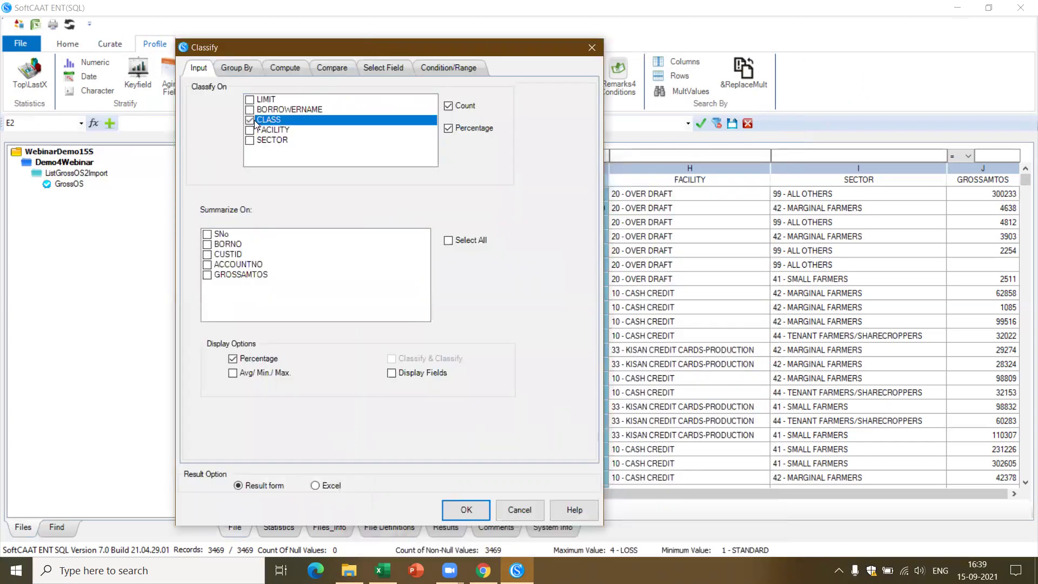
pyautogui.click(206, 275)
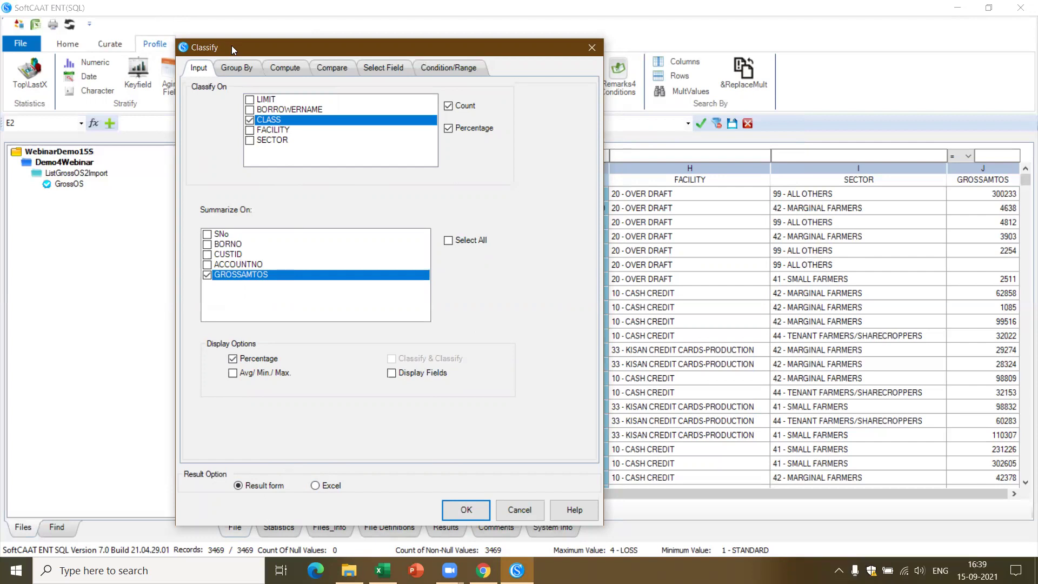
# Group the classification by SECTOR and generate it in a result form with count and percentage.
pyautogui.click(232, 70)
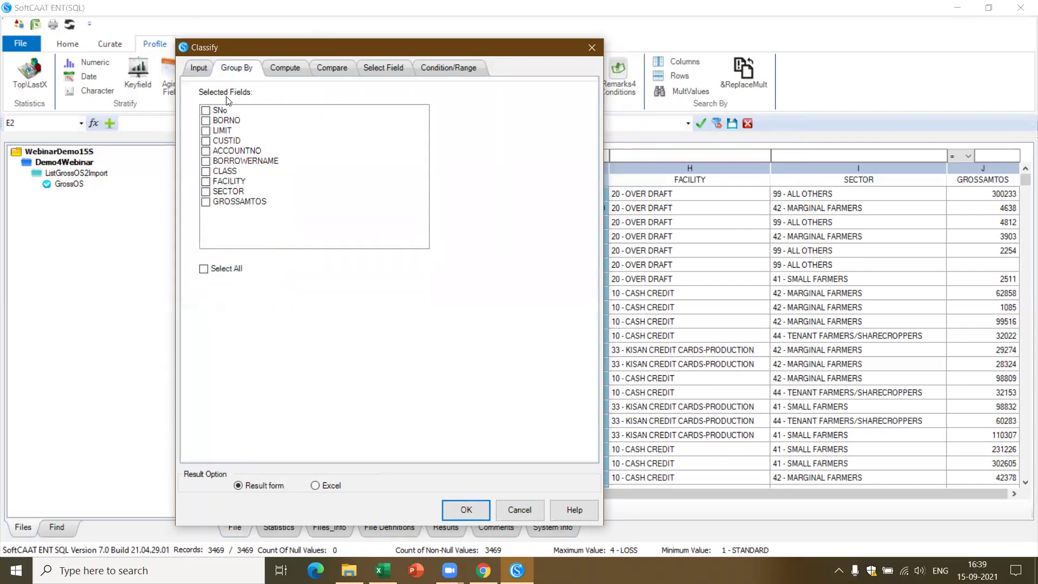
pyautogui.click(206, 192)
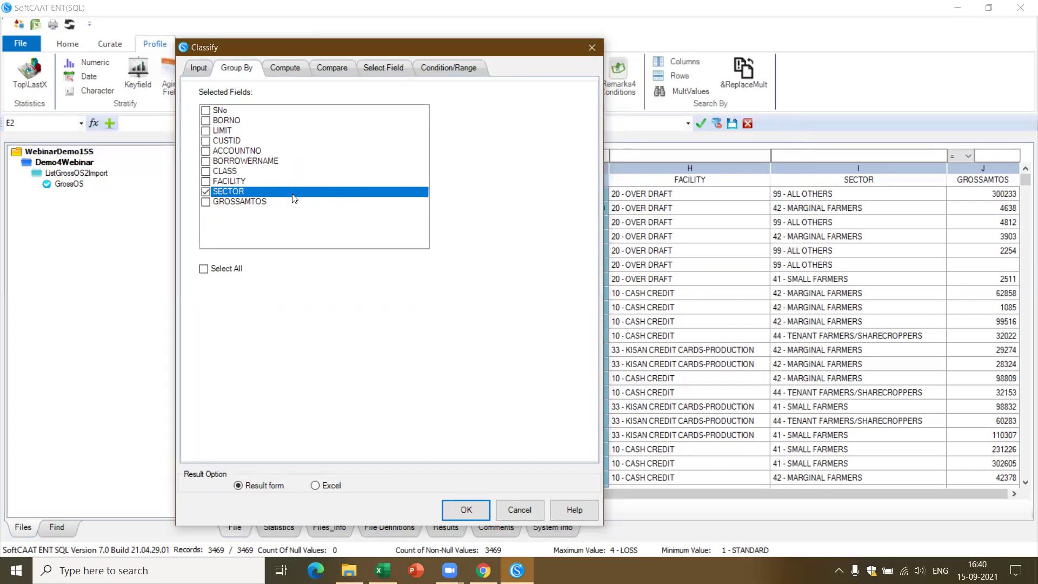
pyautogui.click(198, 70)
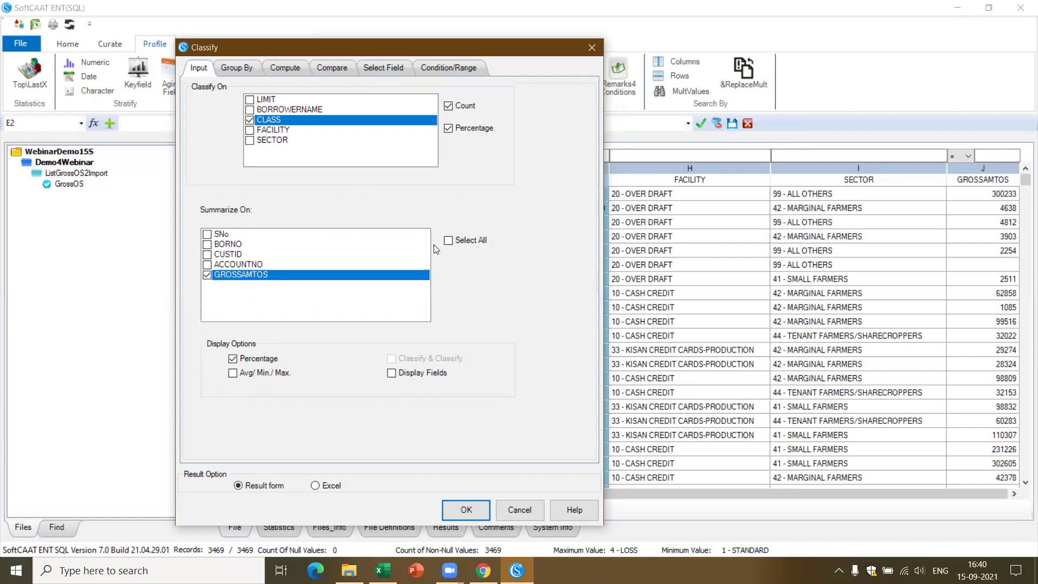
pyautogui.click(477, 513)
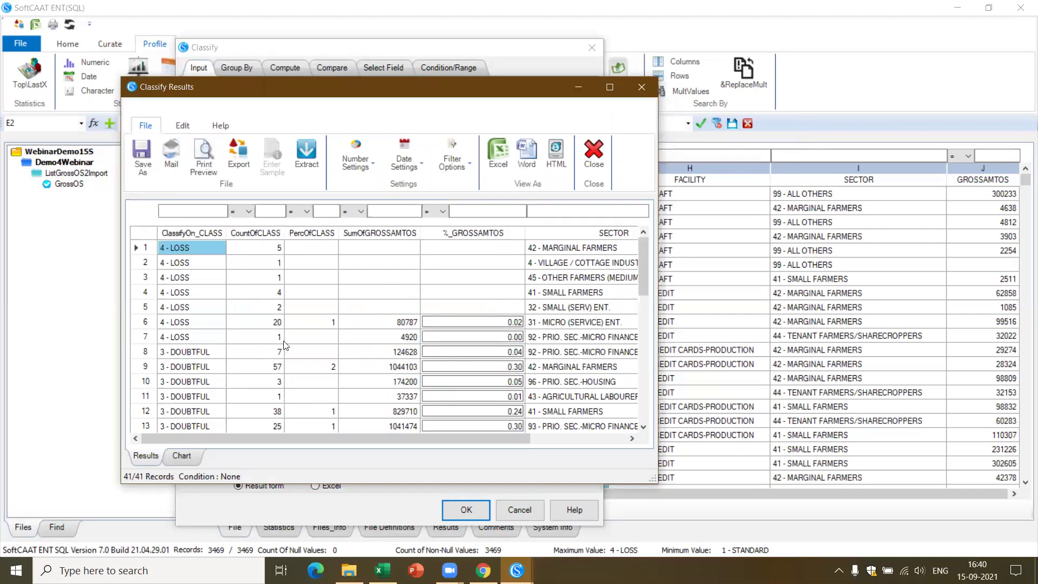
# Examine the counts and sectors of the 4 - LOSS rows in the classification results and enlarge the results to full screen.
pyautogui.click(203, 326)
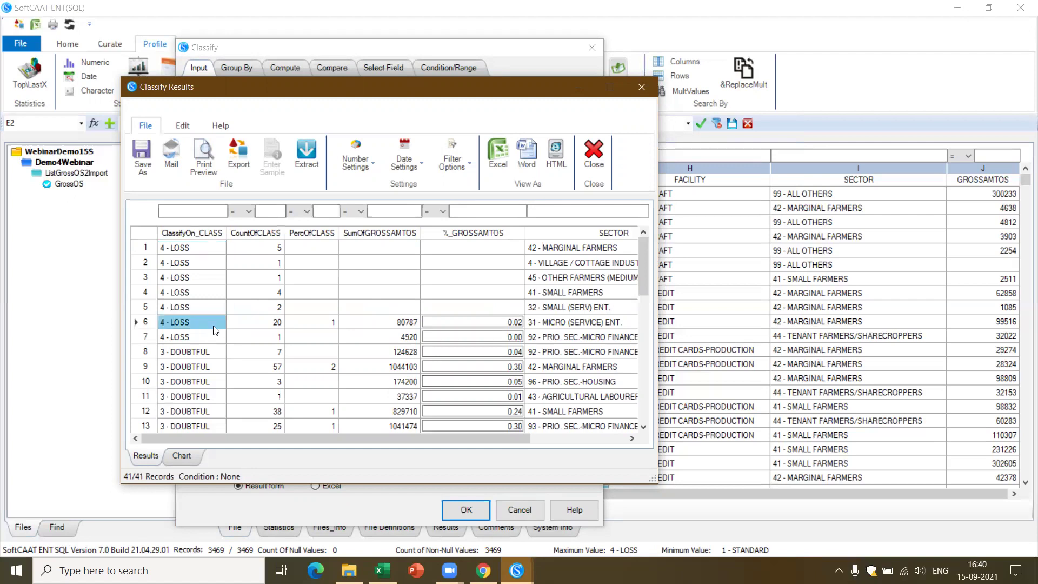
pyautogui.click(274, 323)
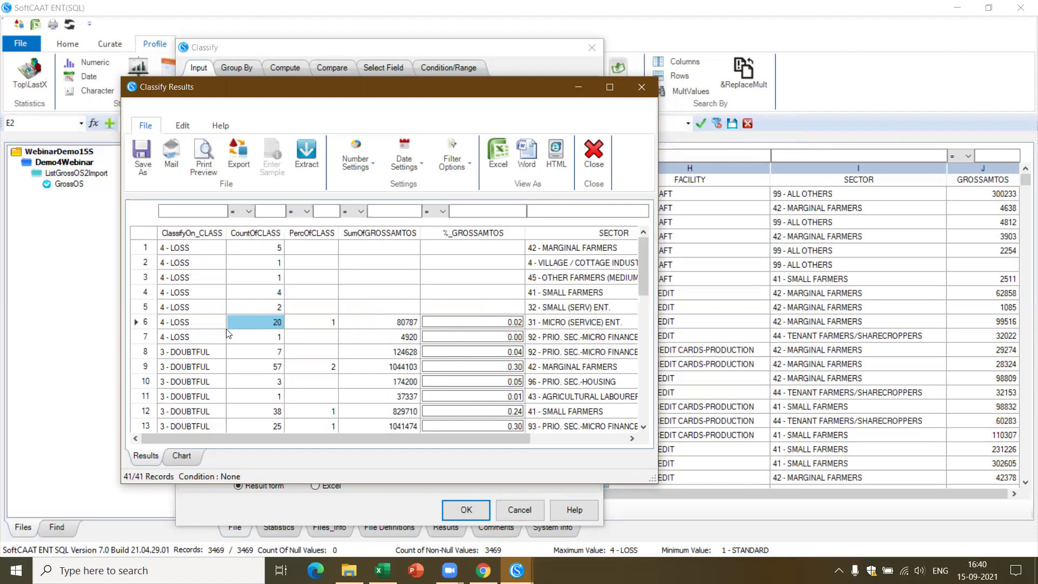
pyautogui.click(583, 324)
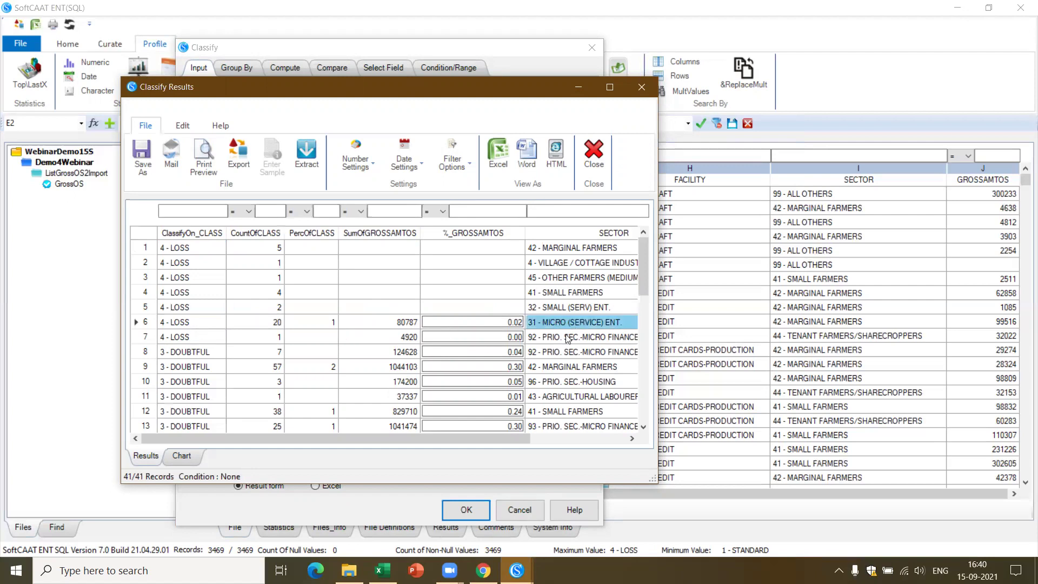
pyautogui.click(568, 338)
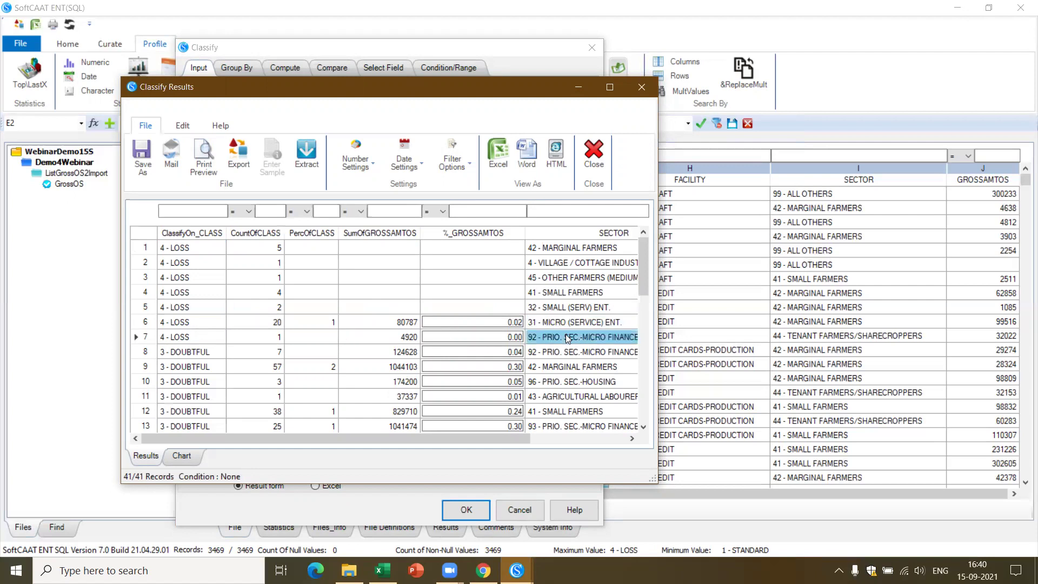
pyautogui.click(610, 86)
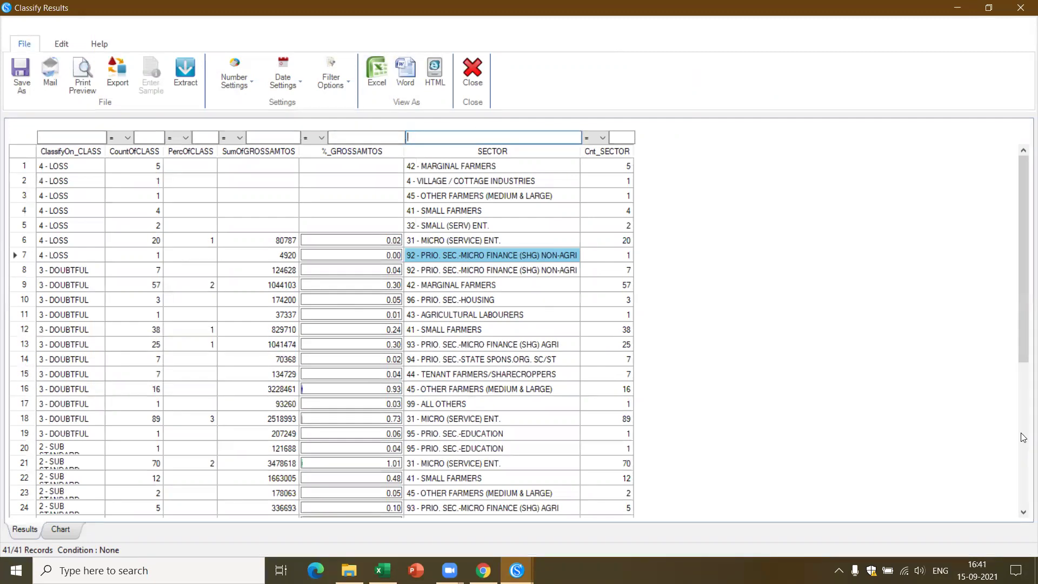
# Filter the classification results to sectors containing PRIO, examine the rows and clear the filter.
pyautogui.write('RIO')
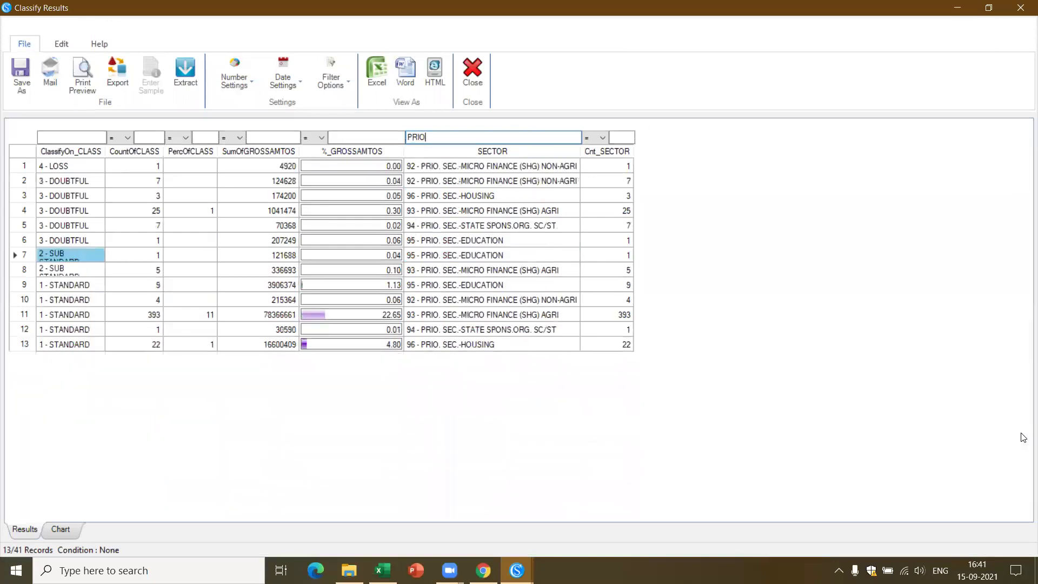
pyautogui.press('BackSpace')
pyautogui.press('BackSpace')
pyautogui.press('BackSpace')
pyautogui.press('BackSpace')
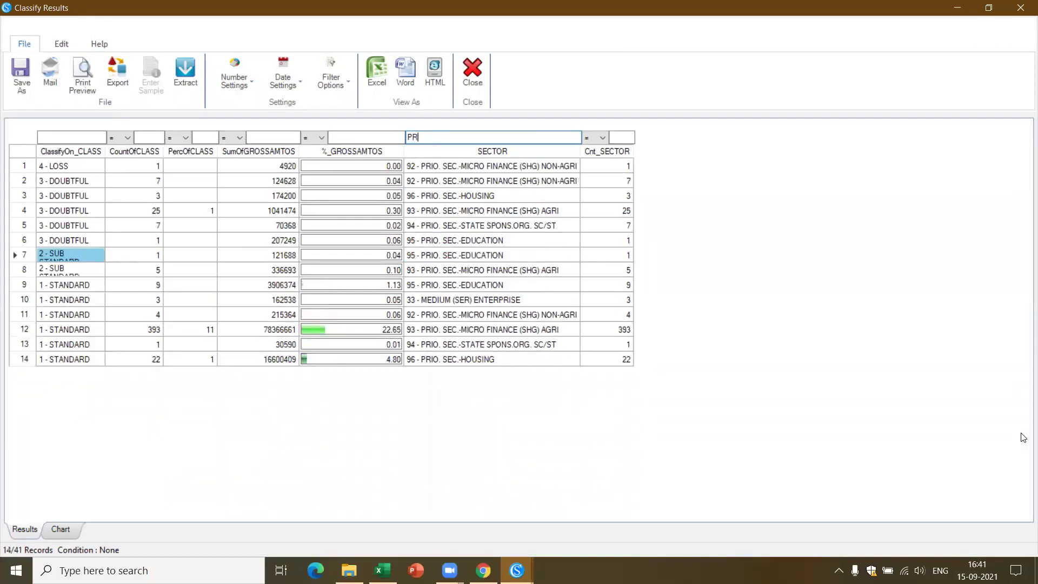
# Filter the classification results to sectors containing EDU, examine the rows, clear the filter and close the results.
pyautogui.write('EDU')
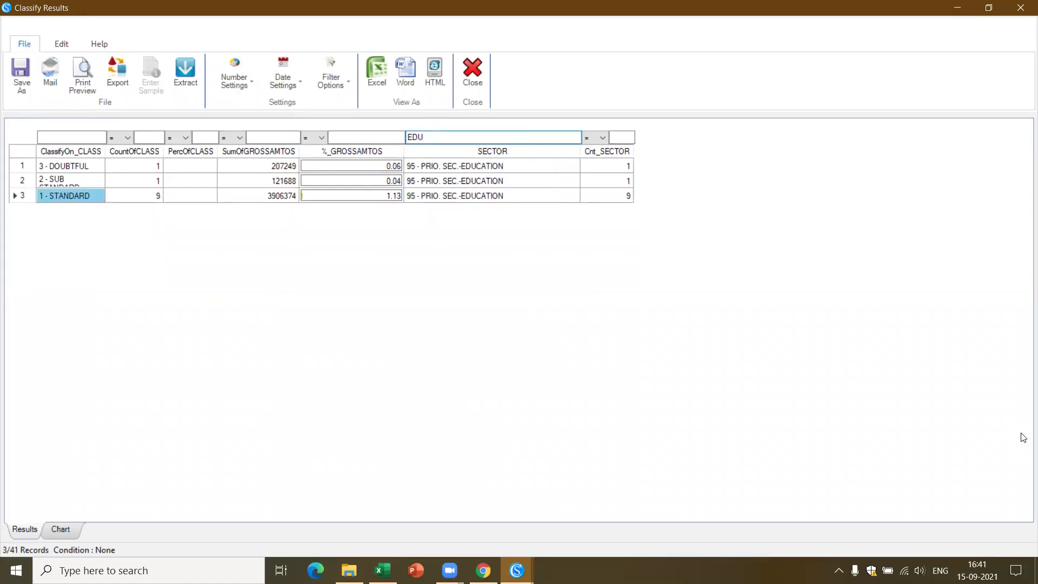
pyautogui.press('BackSpace')
pyautogui.press('BackSpace')
pyautogui.press('BackSpace')
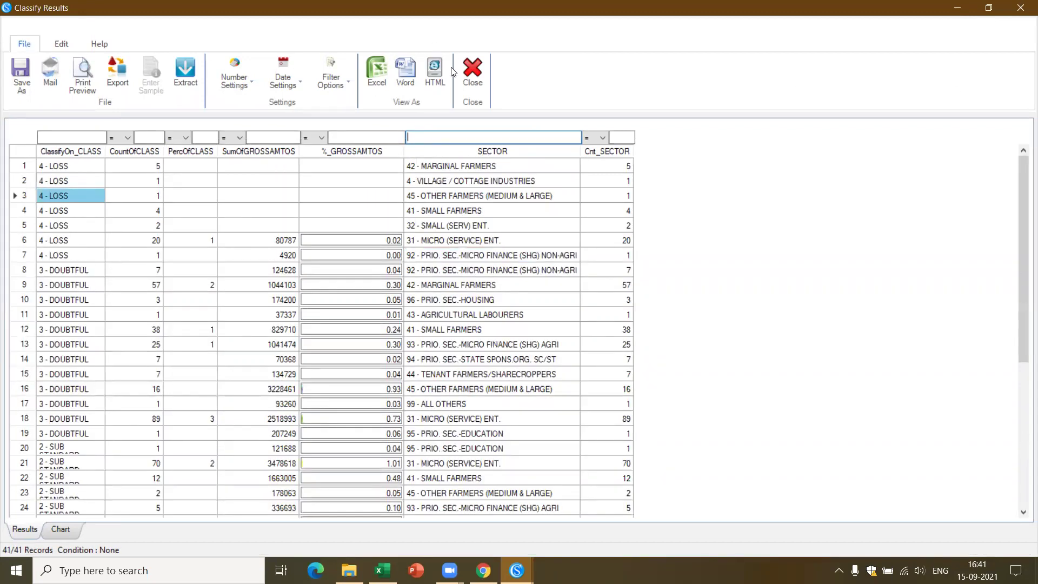
pyautogui.click(476, 79)
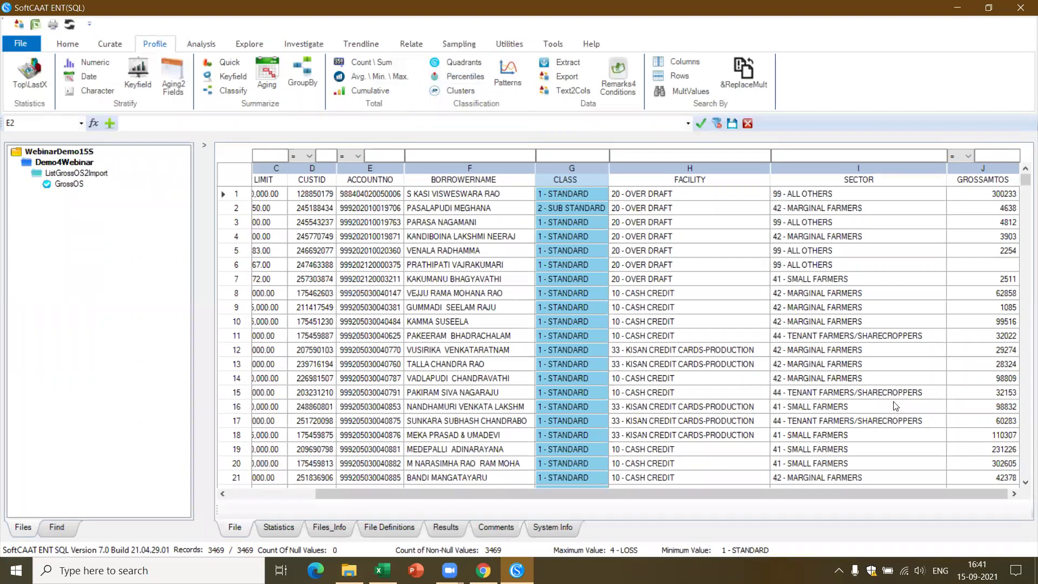
# Run a Quick Summarize on GROSSAMTOS, accumulating count and sum of GROSSAMTOS in descending order in a result form.
pyautogui.click(984, 209)
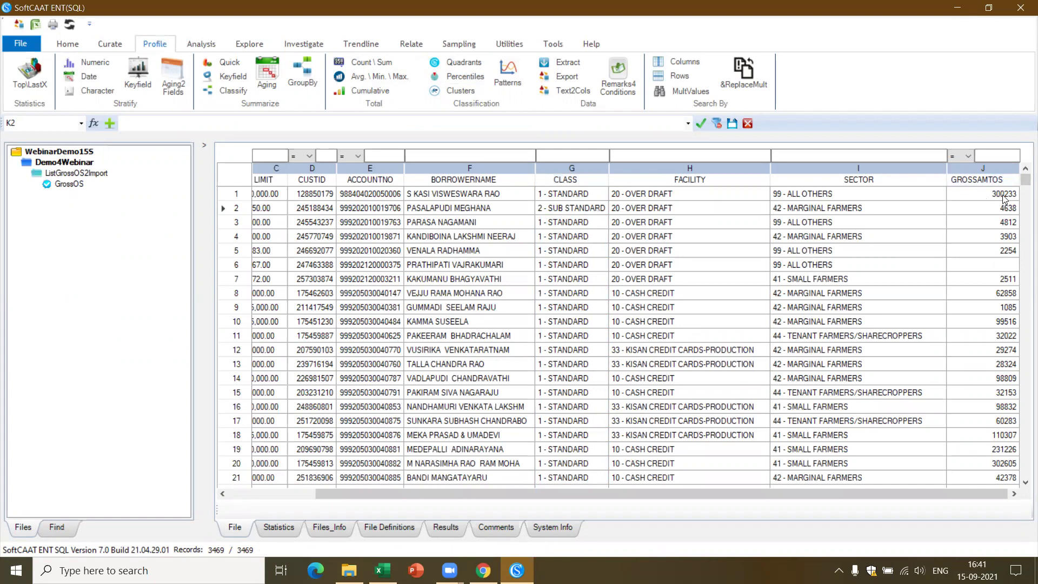
pyautogui.click(230, 66)
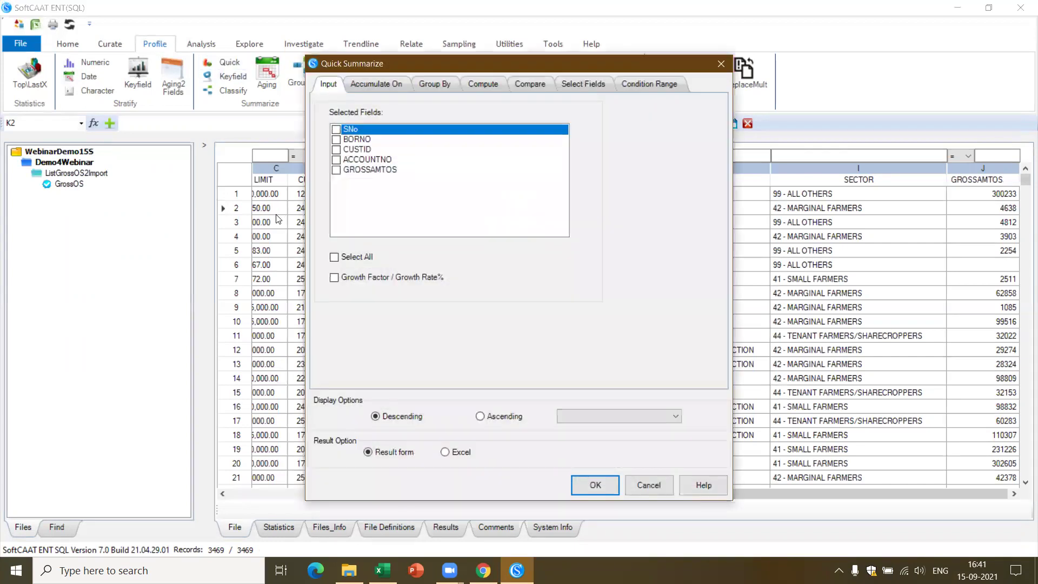
pyautogui.click(337, 170)
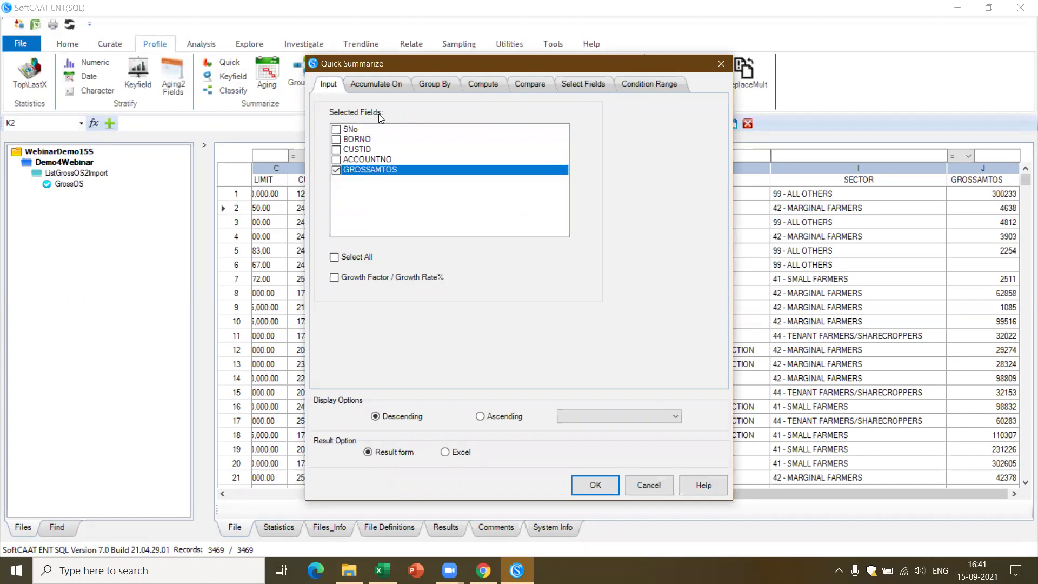
pyautogui.click(379, 85)
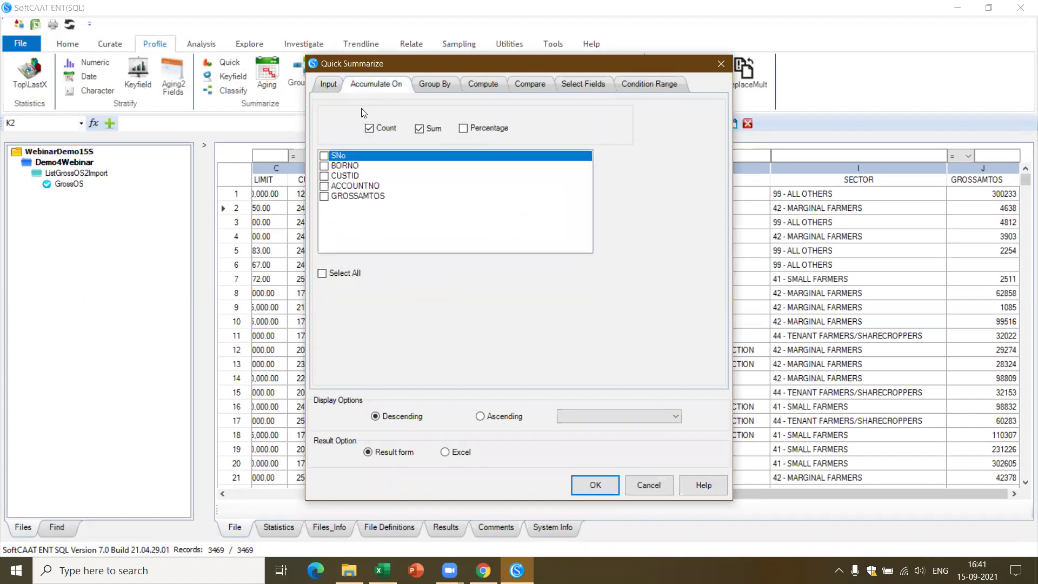
pyautogui.click(326, 196)
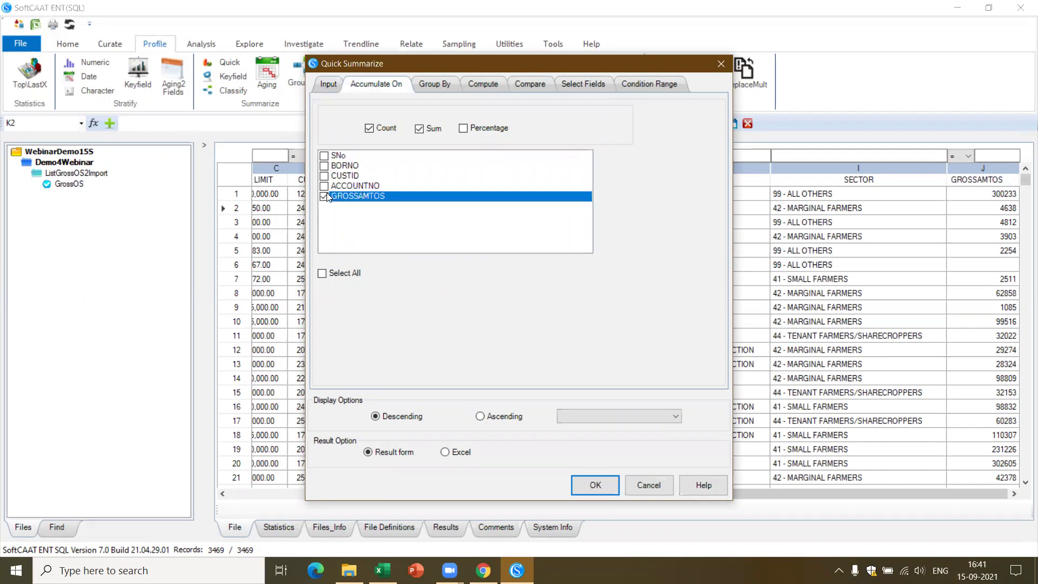
pyautogui.click(611, 484)
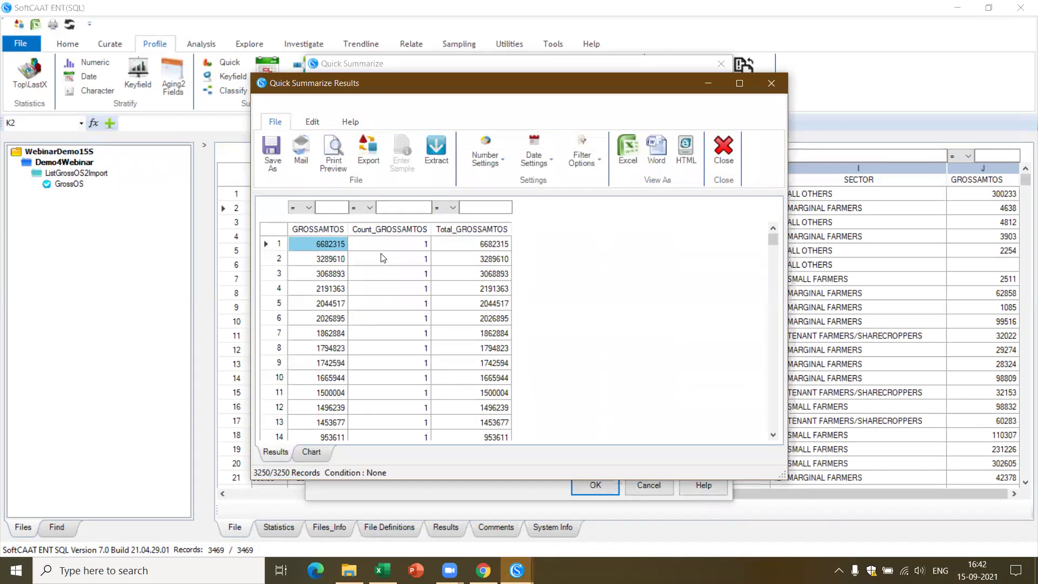
# Sort the Quick Summarize results by Count_GROSSAMTOS in descending order.
pyautogui.click(420, 230)
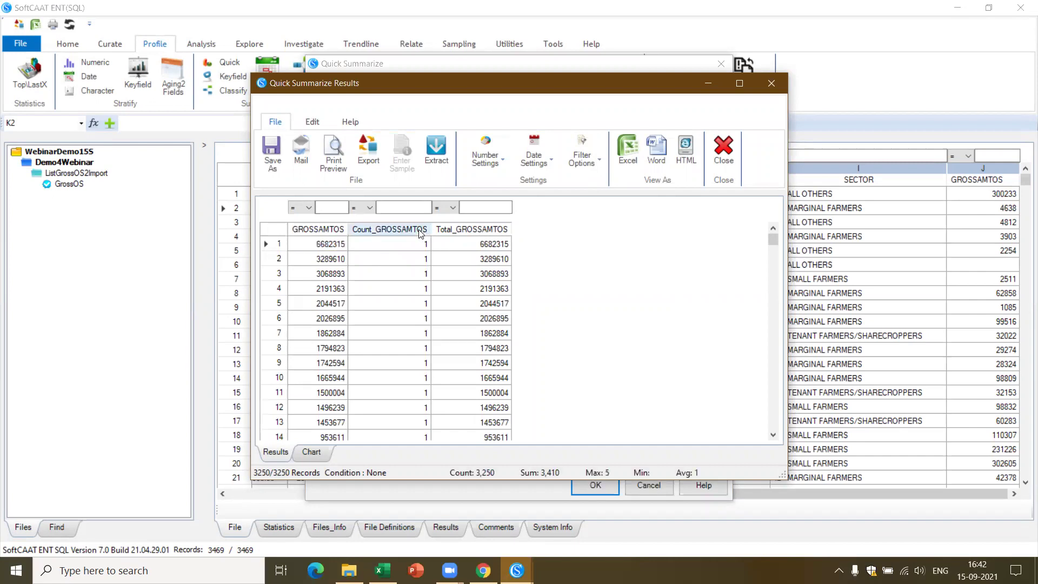
pyautogui.click(420, 231)
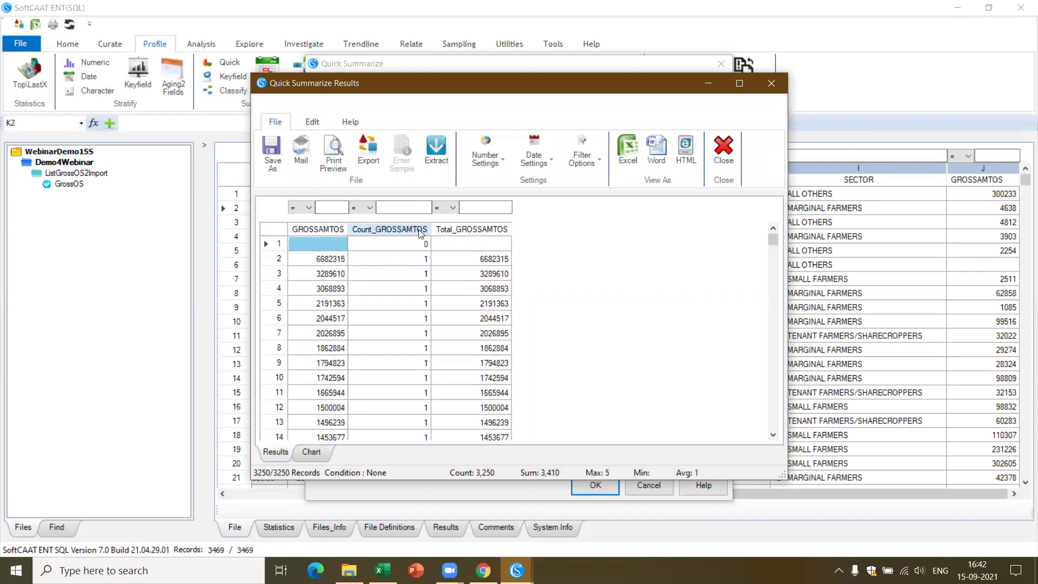
pyautogui.click(421, 231)
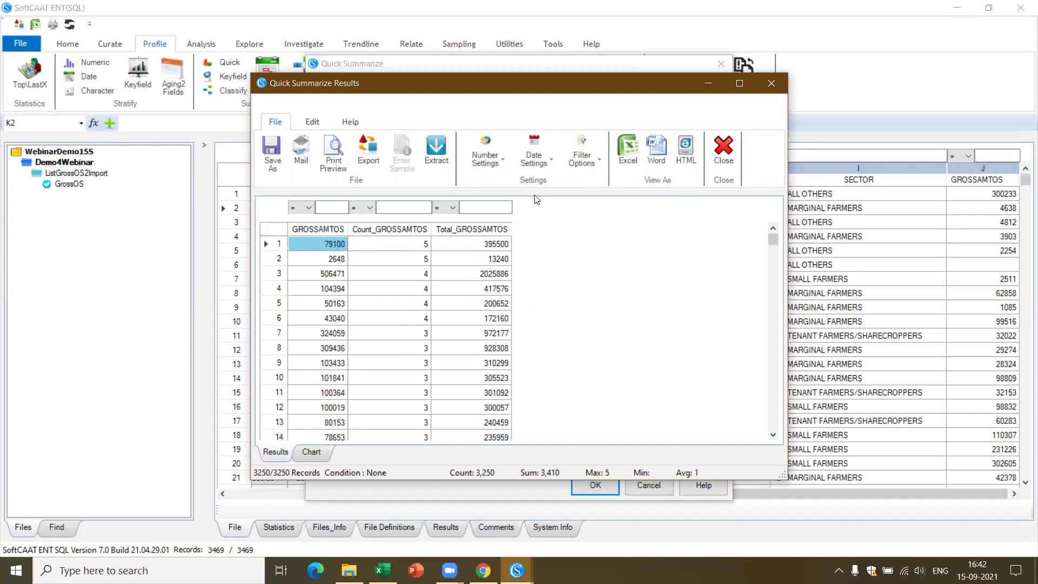
# Drill down into the records behind the 79100 amount, examine all their columns, and close the extracted records and summary results.
pyautogui.doubleClick(462, 248)
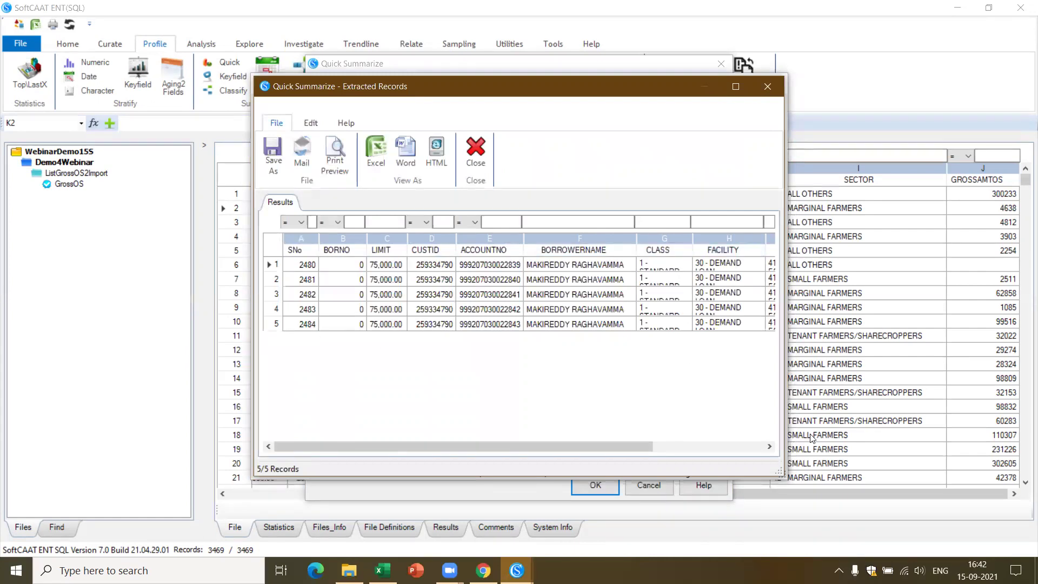
pyautogui.rightClick(768, 450)
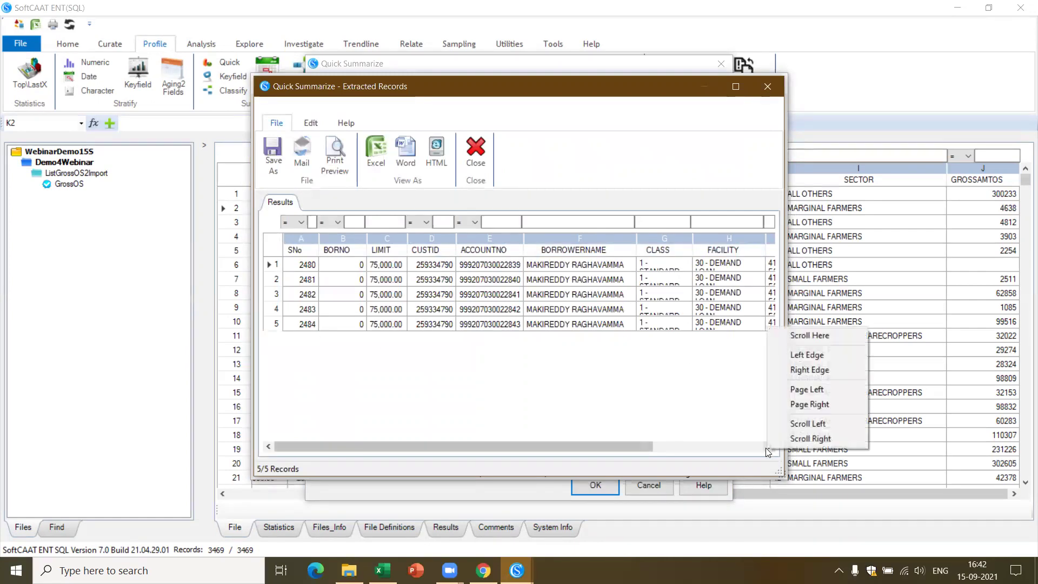
pyautogui.click(557, 297)
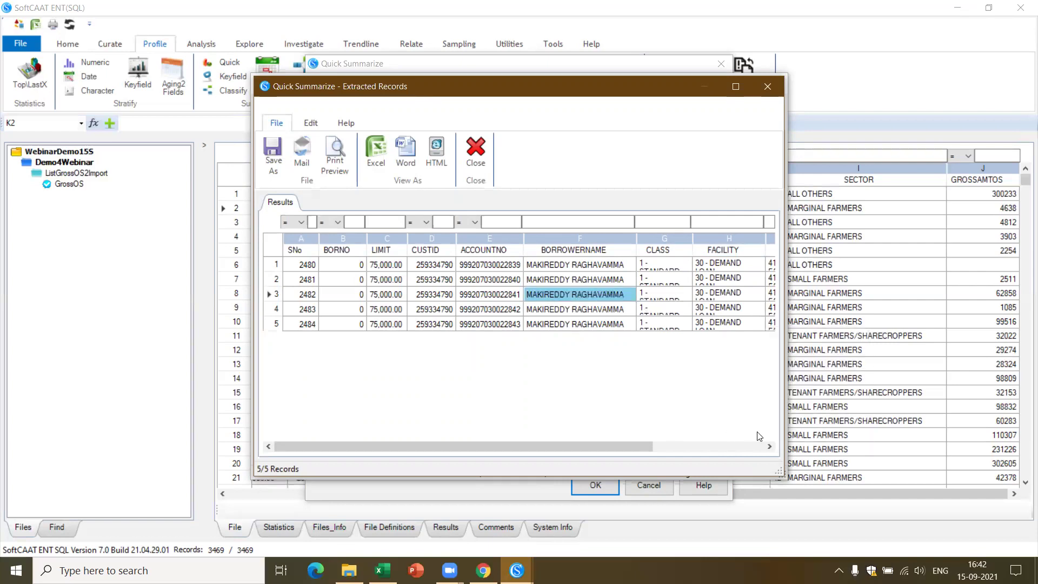
pyautogui.click(769, 447)
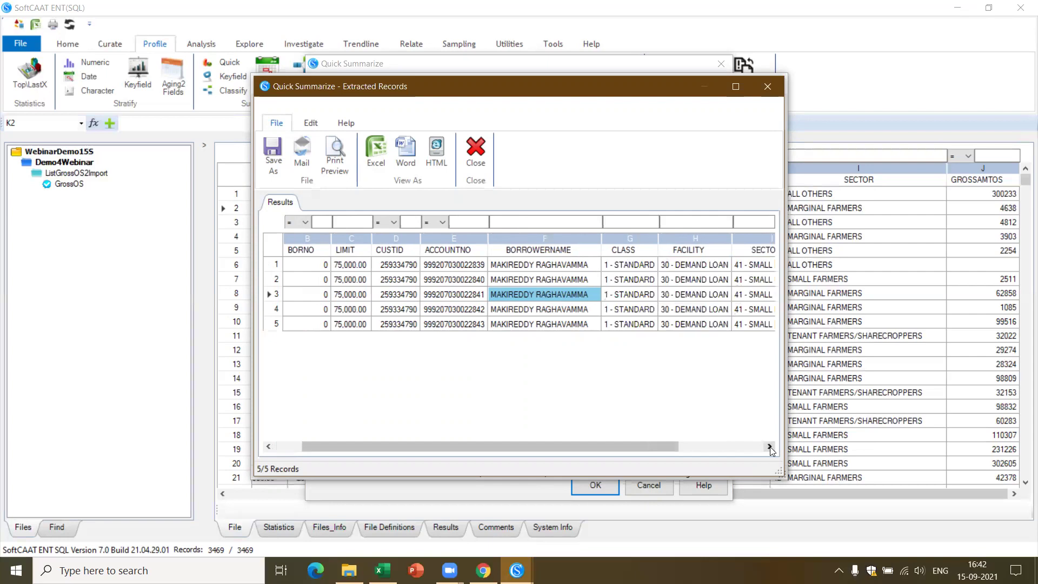
pyautogui.click(769, 447)
pyautogui.click(769, 446)
pyautogui.click(769, 446)
pyautogui.click(769, 447)
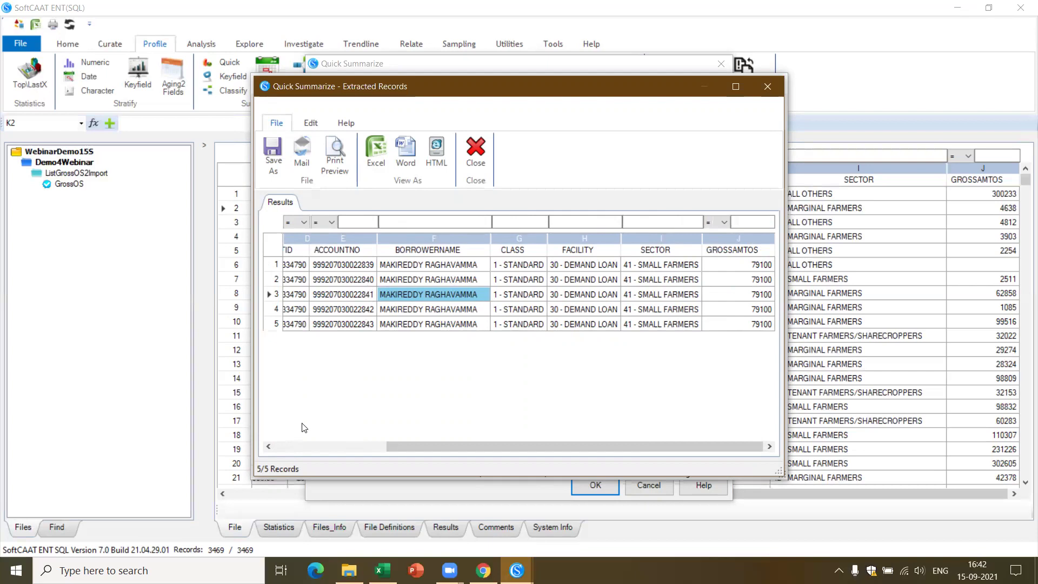
pyautogui.click(269, 447)
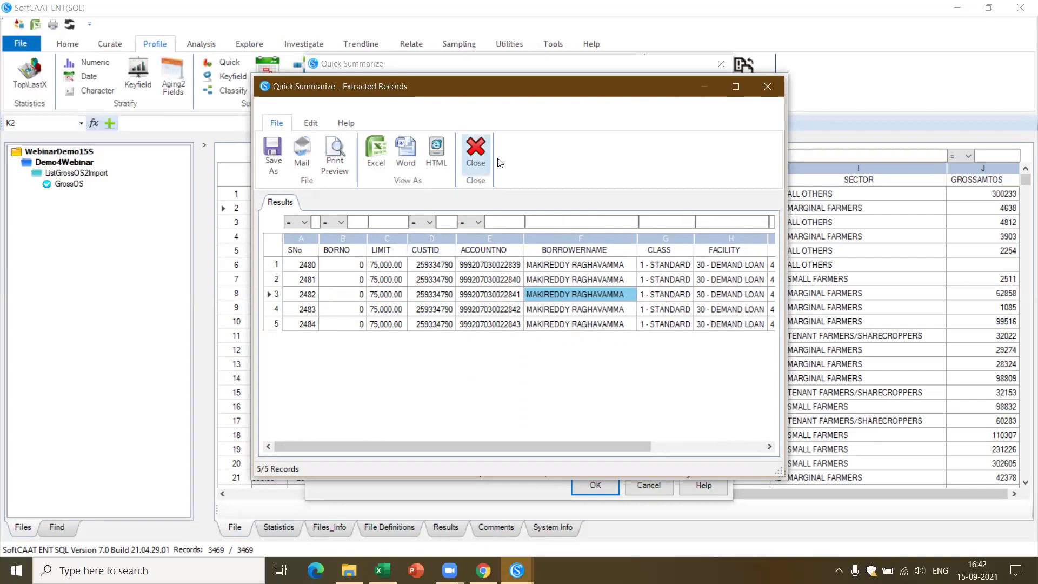
pyautogui.click(476, 156)
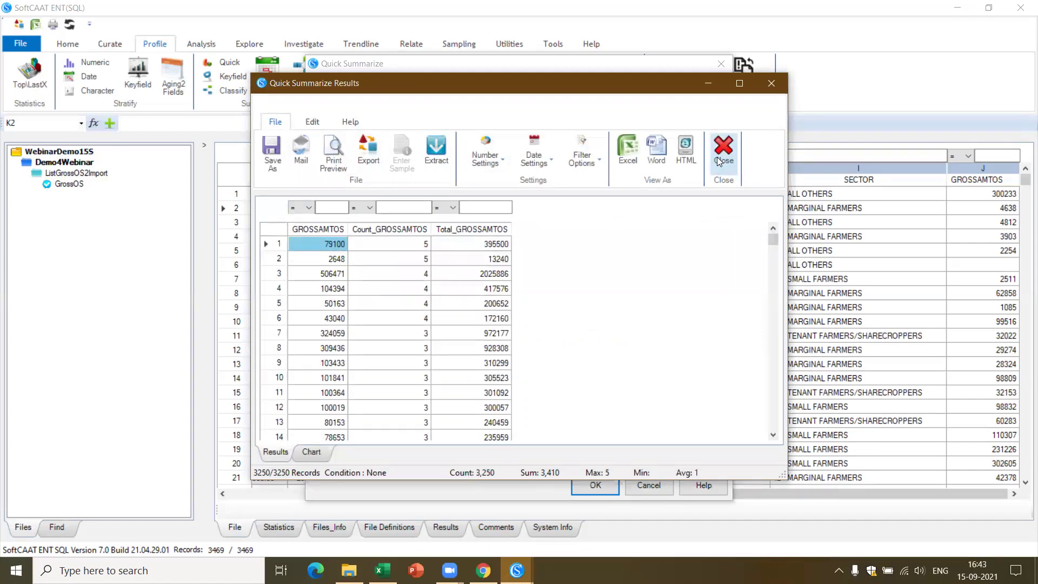
pyautogui.click(719, 160)
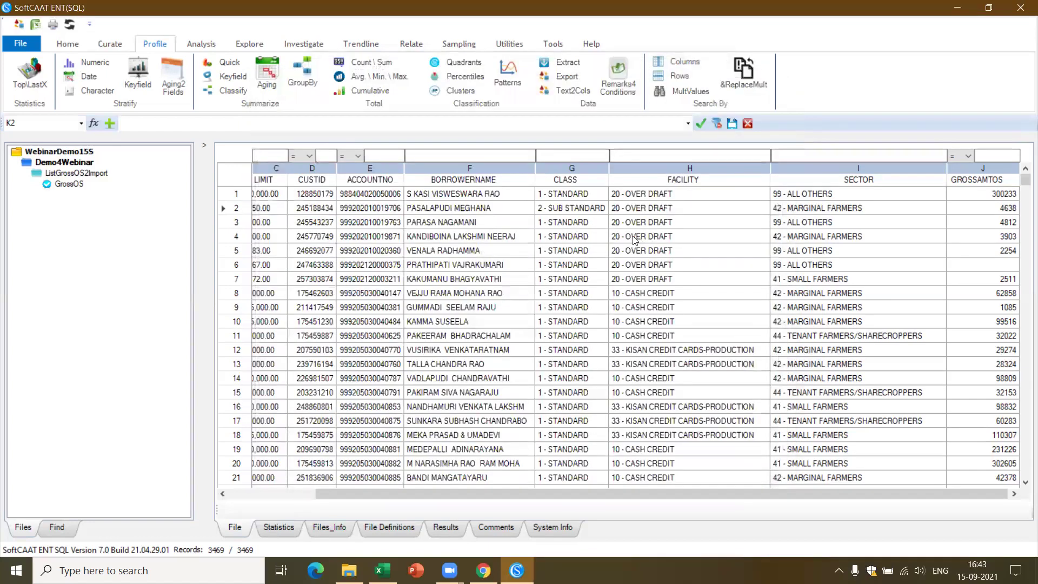
# Set up a Group By on the GrossOS data with FACILITY as the classify field, including count and percentage.
pyautogui.click(707, 243)
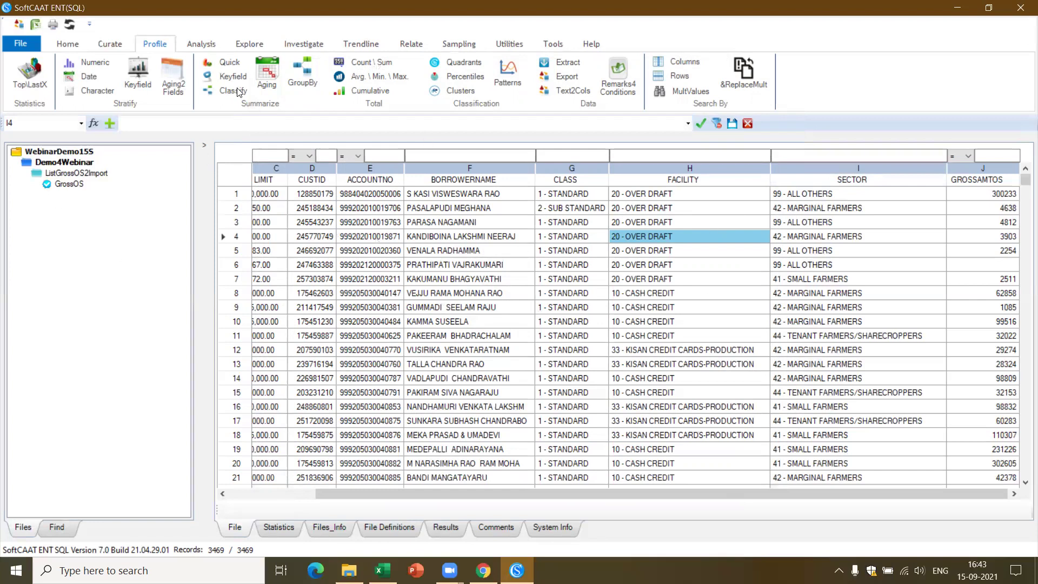
pyautogui.click(313, 72)
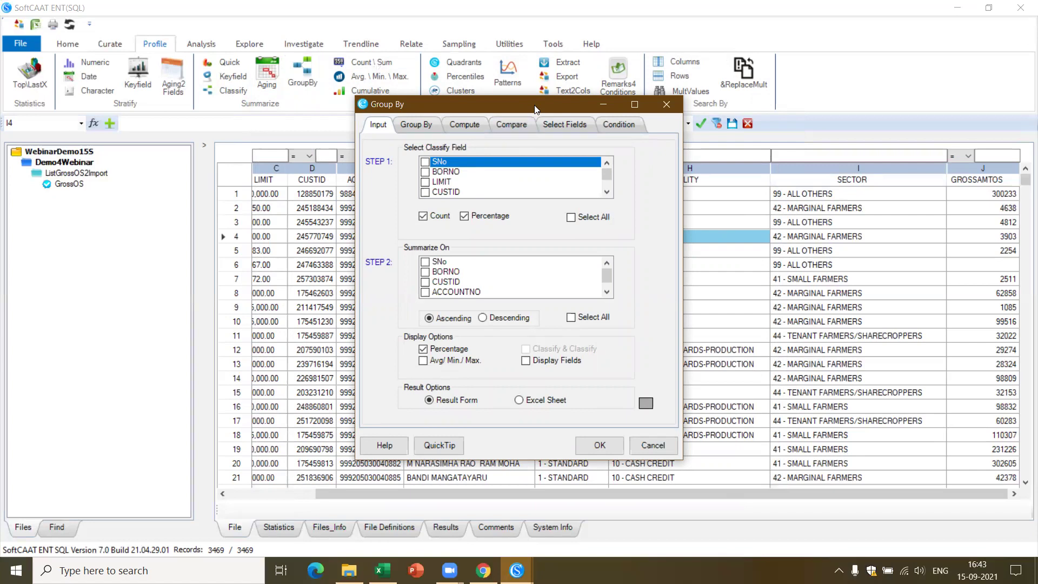
pyautogui.moveTo(535, 109); pyautogui.dragTo(423, 106)
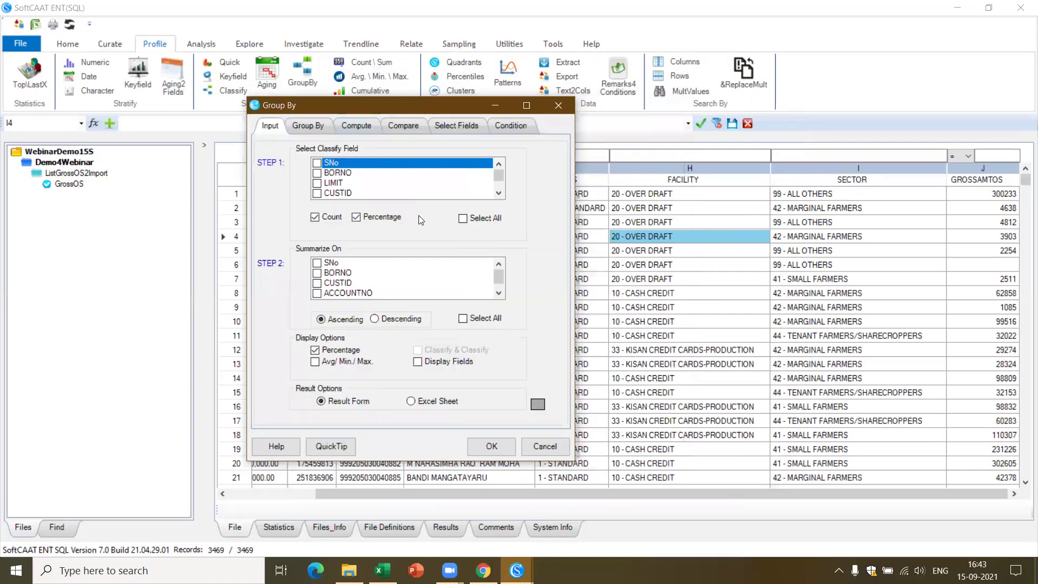
pyautogui.click(498, 193)
pyautogui.click(498, 194)
pyautogui.click(498, 193)
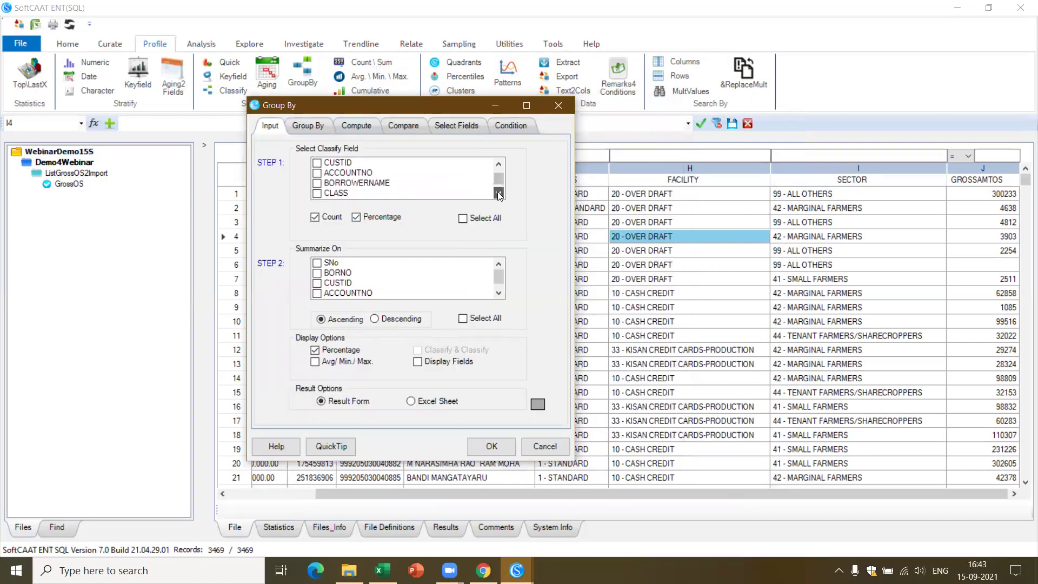
pyautogui.click(499, 164)
pyautogui.click(498, 163)
pyautogui.click(498, 163)
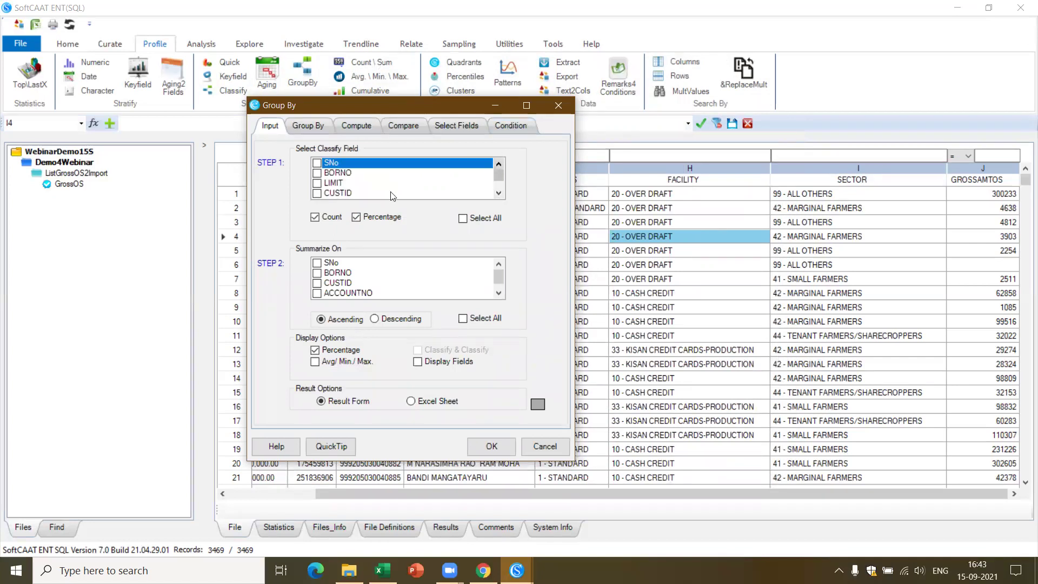
pyautogui.click(499, 193)
pyautogui.click(498, 193)
pyautogui.click(499, 193)
pyautogui.click(498, 193)
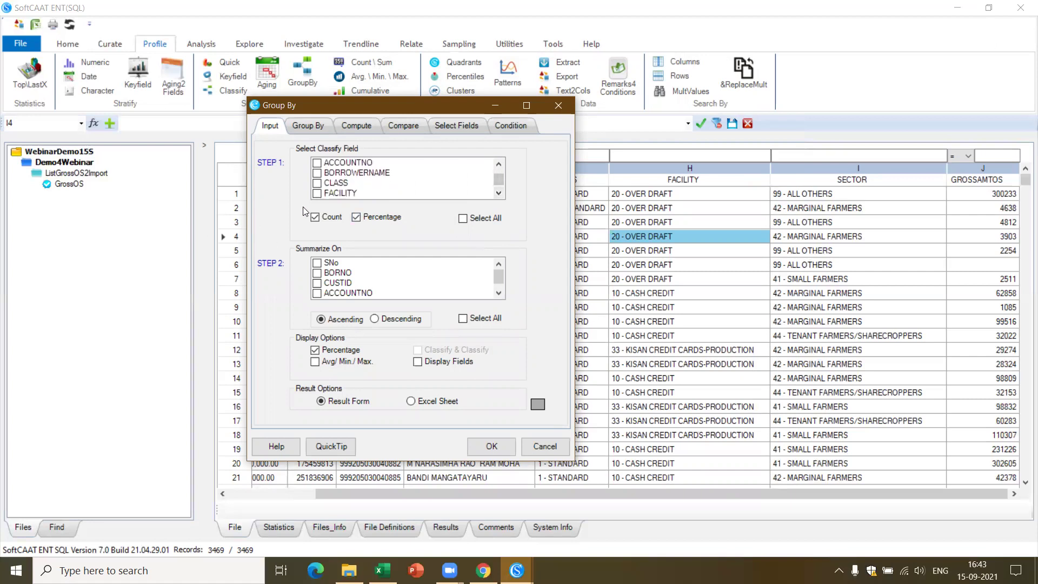
pyautogui.click(317, 194)
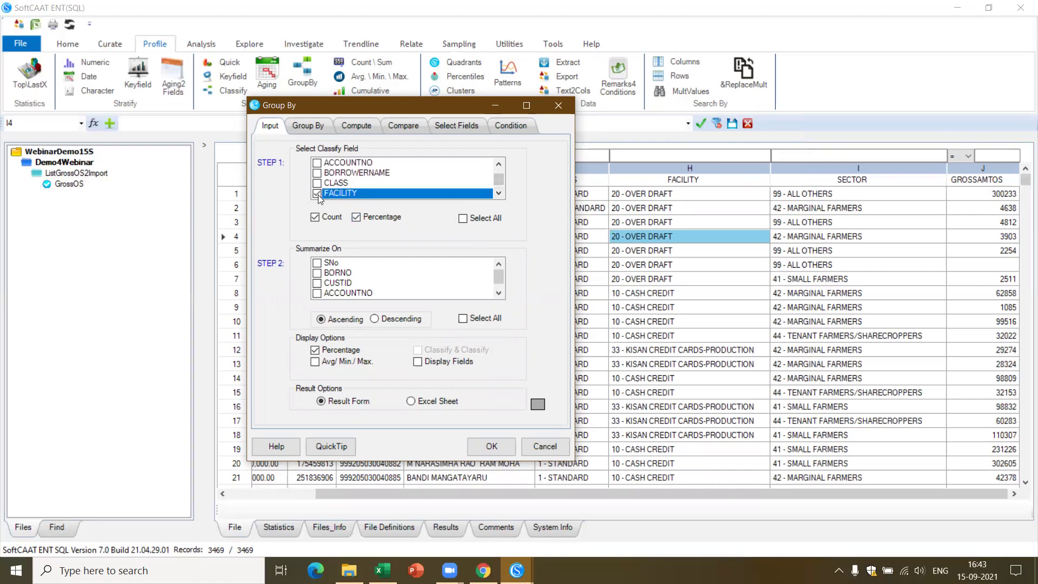
# Summarize the facility grouping on GROSSAMTOS in ascending order, run it to a result form and enlarge the results to full screen.
pyautogui.click(499, 292)
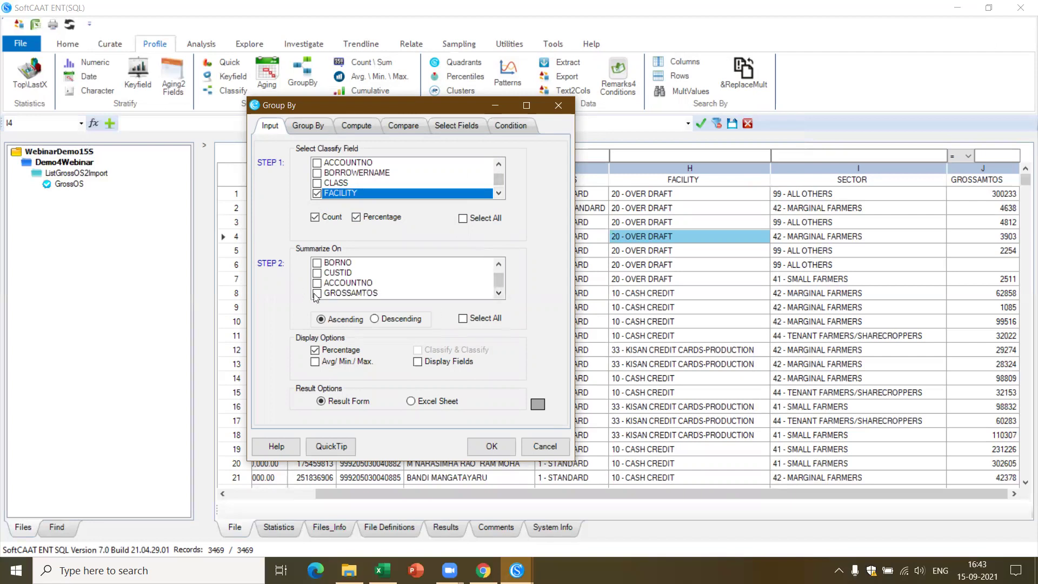
pyautogui.click(316, 295)
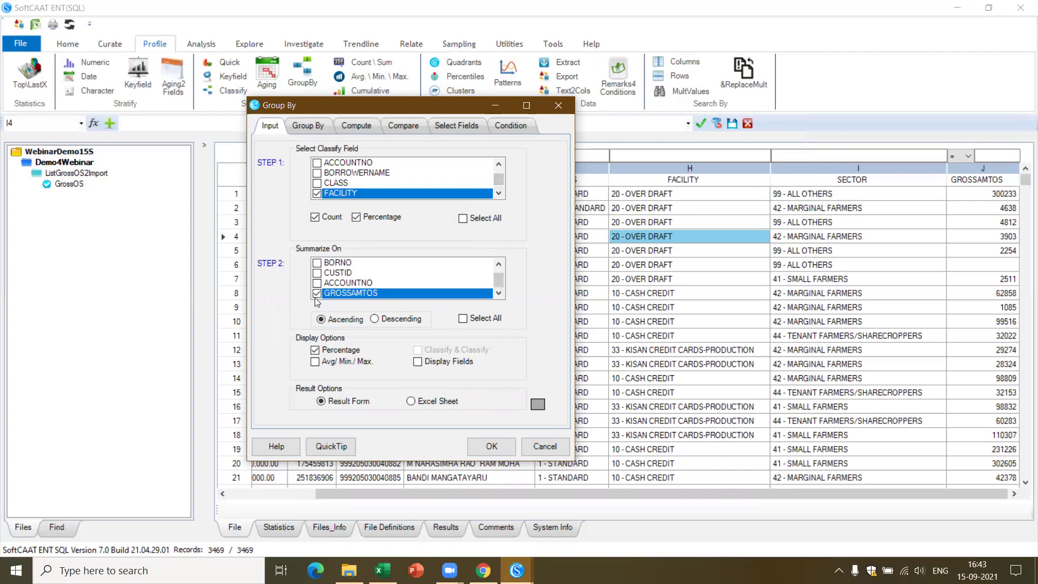
pyautogui.click(315, 350)
pyautogui.click(492, 447)
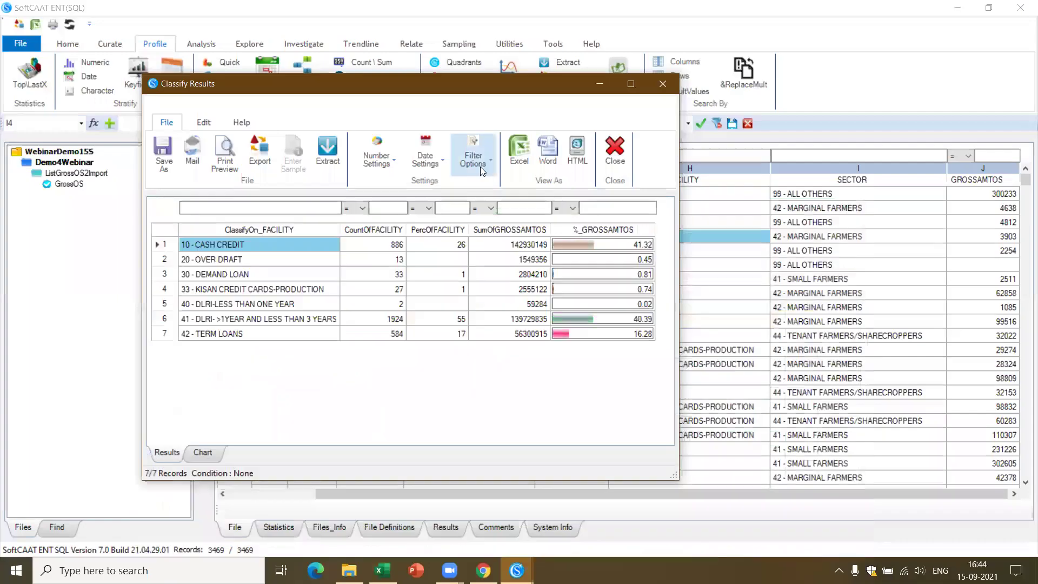
pyautogui.click(631, 83)
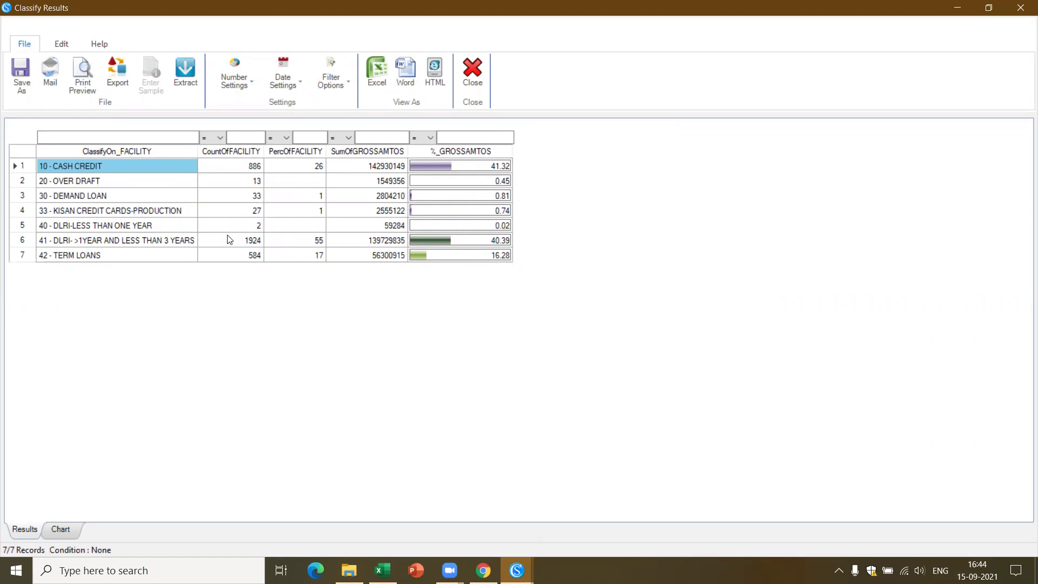
# Sort the facility results by SumOfGROSSAMTOS in ascending order, dismissing the error and closing the empty extracted records window.
pyautogui.click(380, 151)
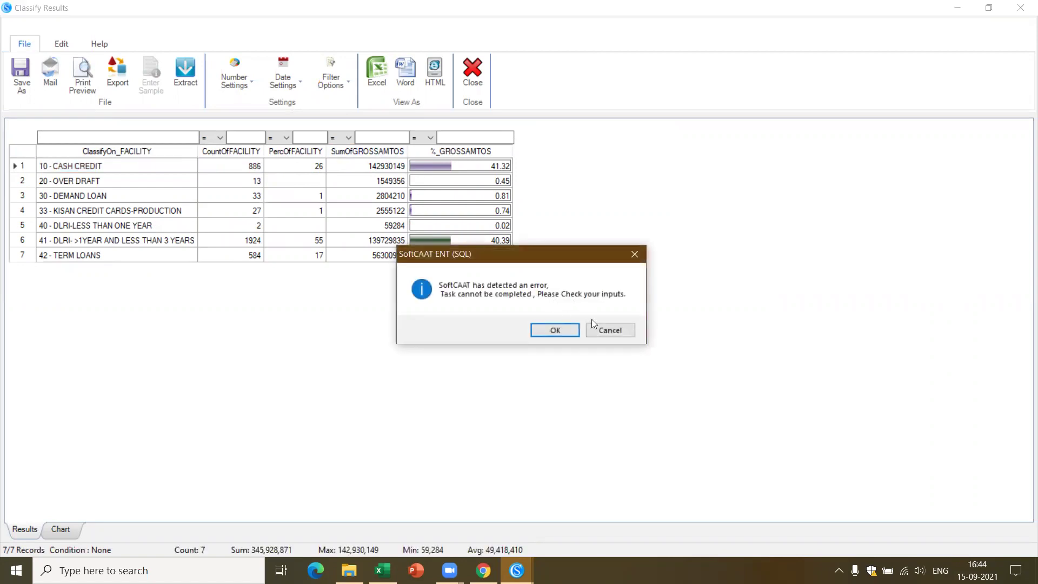
pyautogui.click(617, 331)
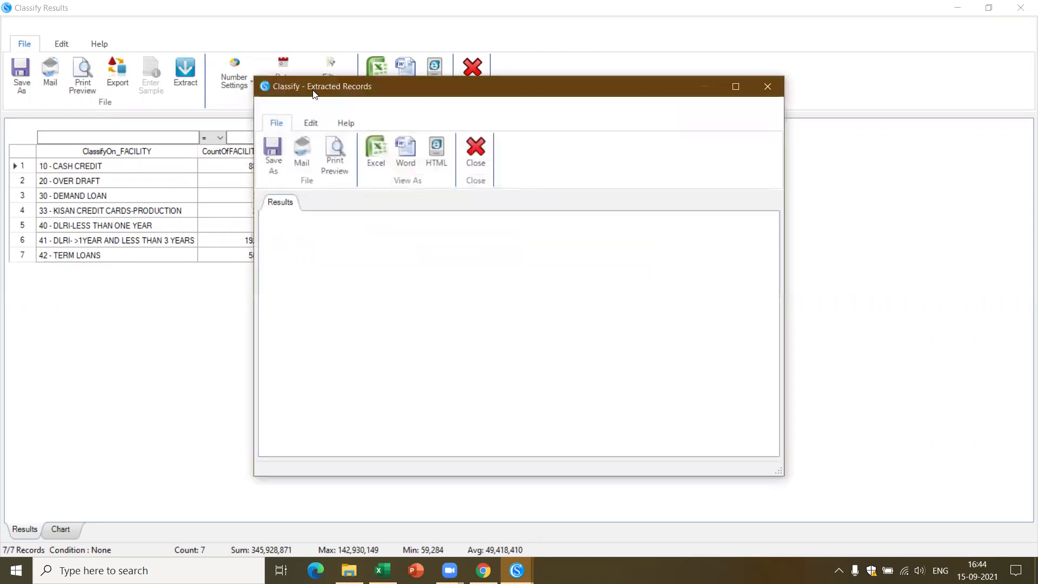
pyautogui.click(767, 87)
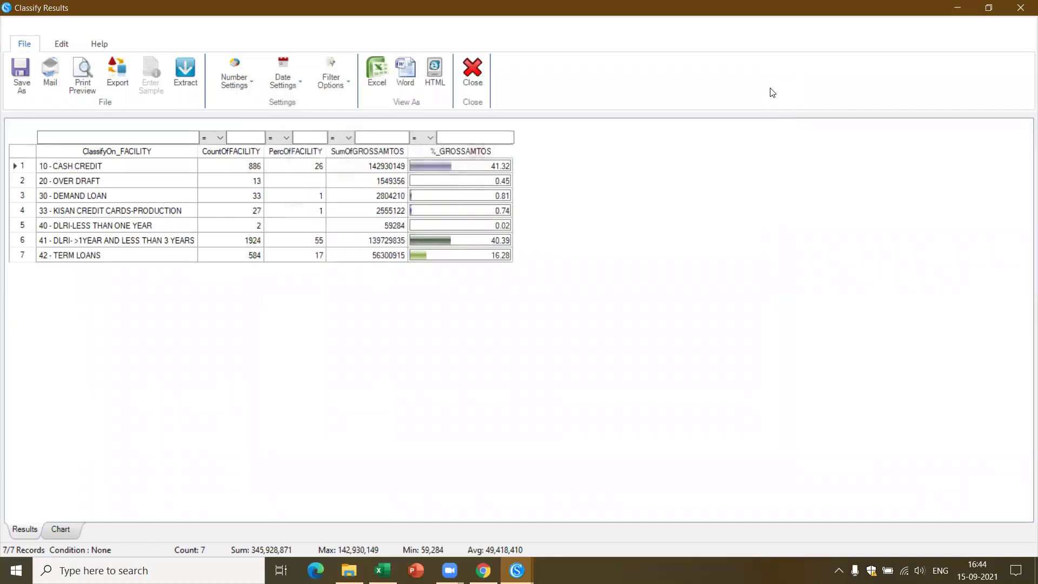
pyautogui.click(378, 151)
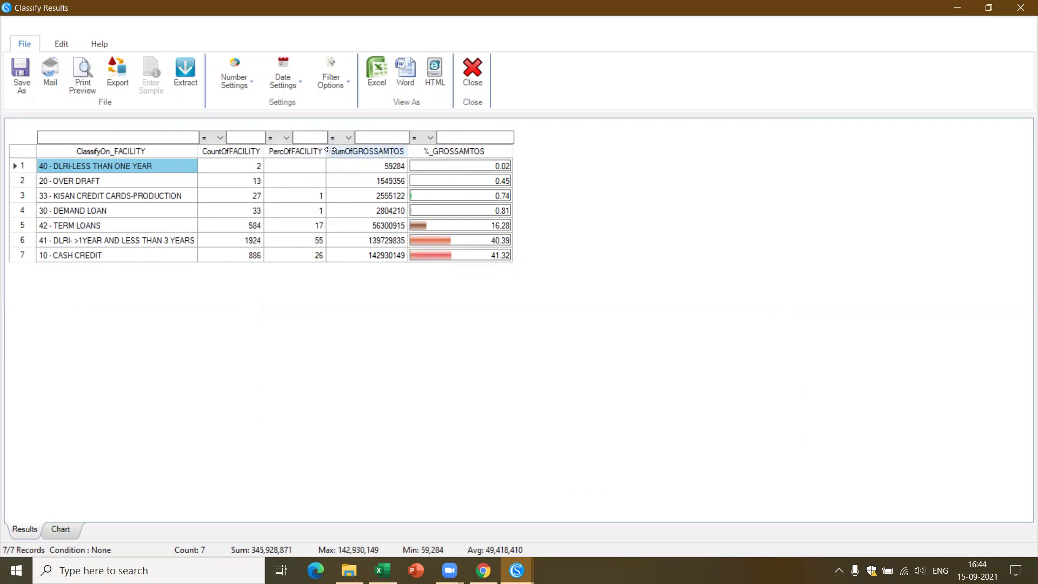
# Sort the facility results by PercOfFACILITY in descending order, examine the ranking and close the results.
pyautogui.click(311, 153)
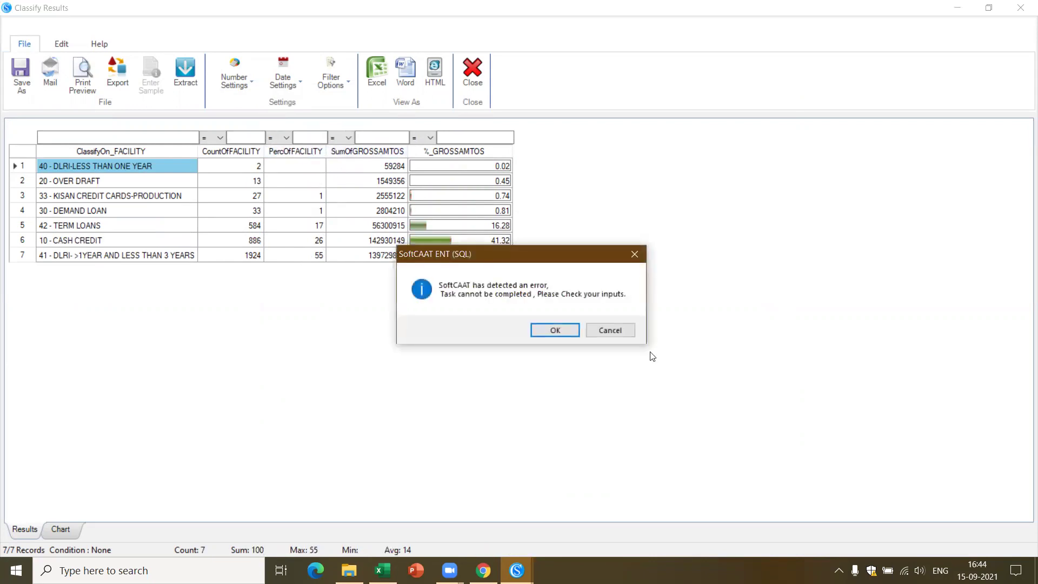
pyautogui.click(610, 330)
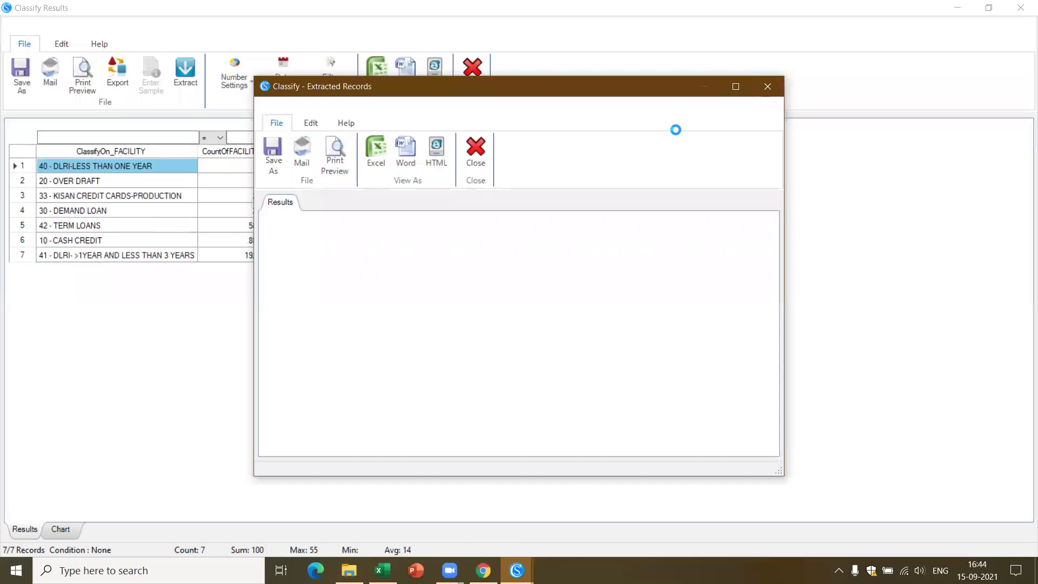
pyautogui.click(768, 86)
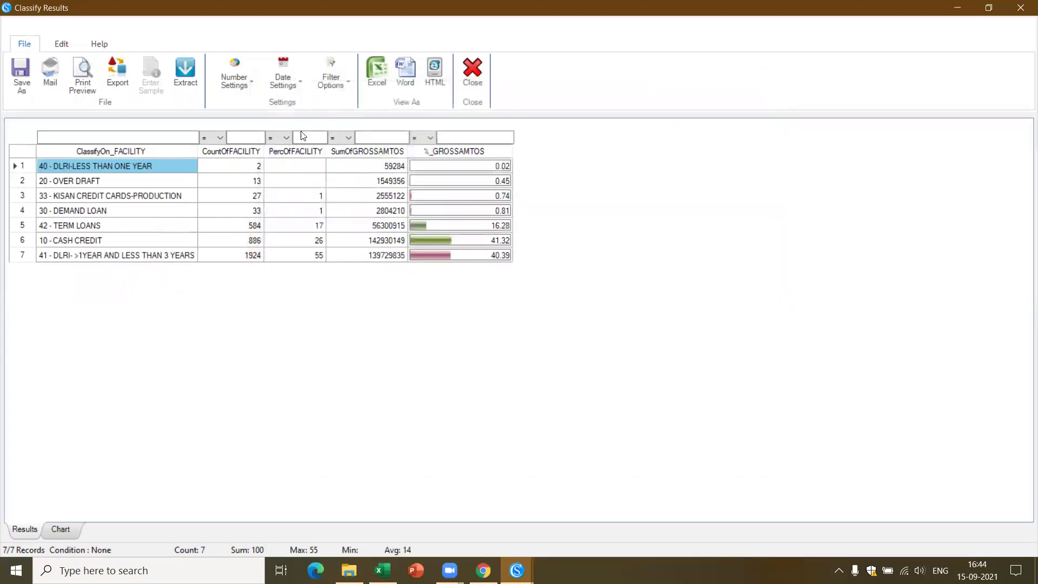
pyautogui.click(298, 152)
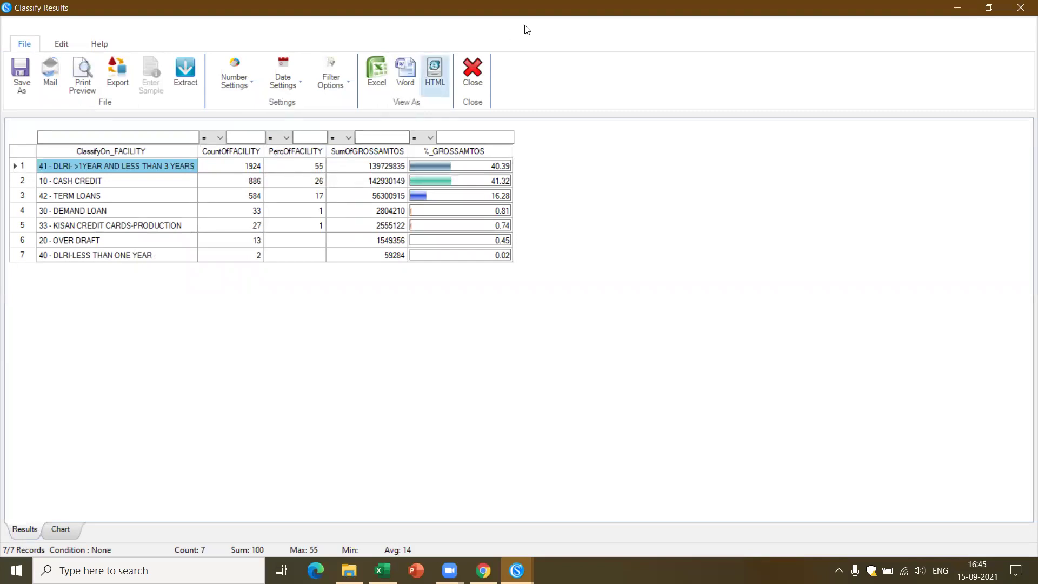
pyautogui.click(470, 76)
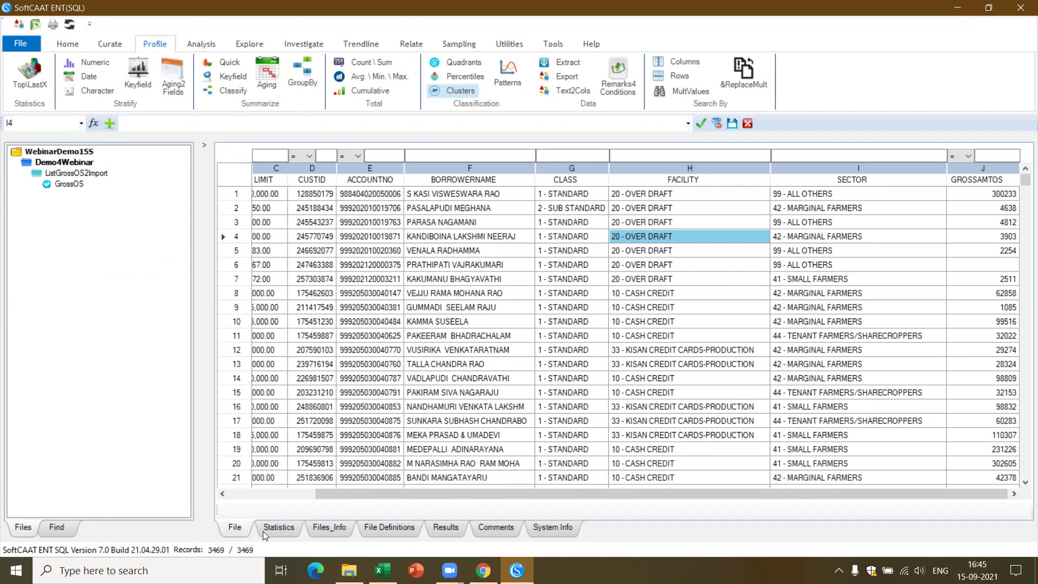
# Review the numeric field statistics of GrossOS, its column definitions including LIMIT, and the log of performed functions.
pyautogui.click(279, 528)
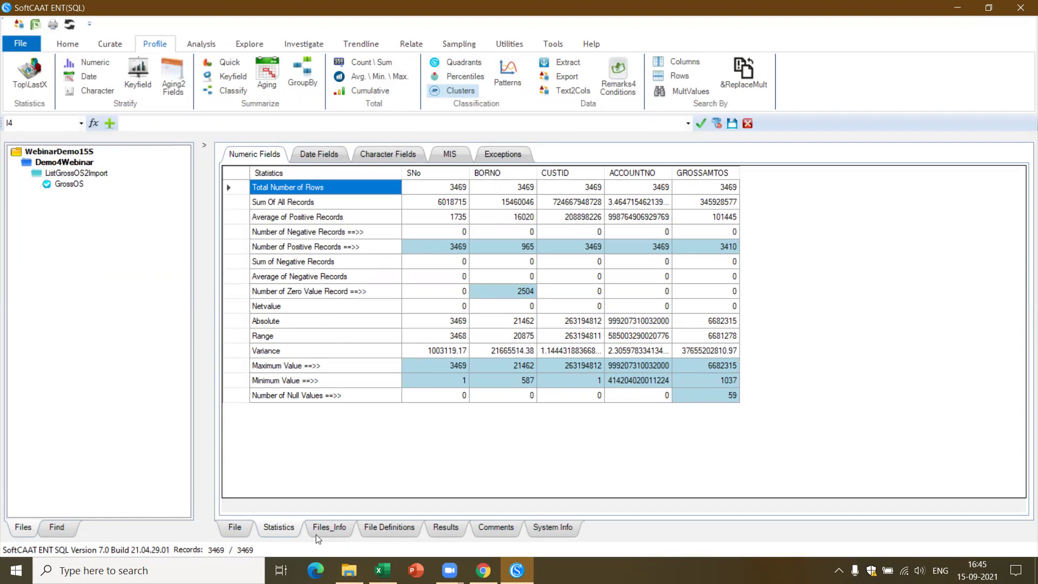
pyautogui.click(401, 528)
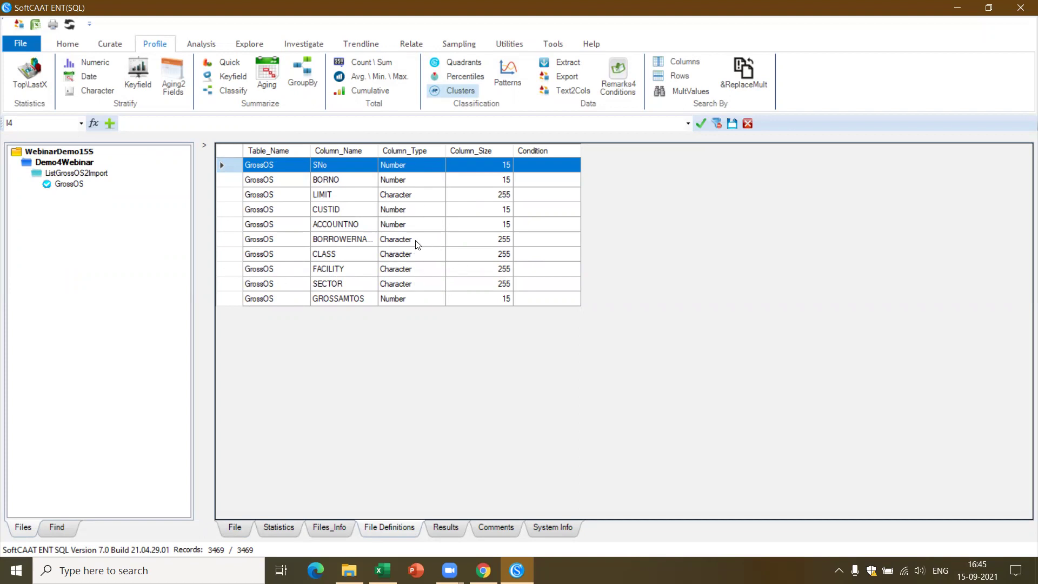
pyautogui.click(420, 199)
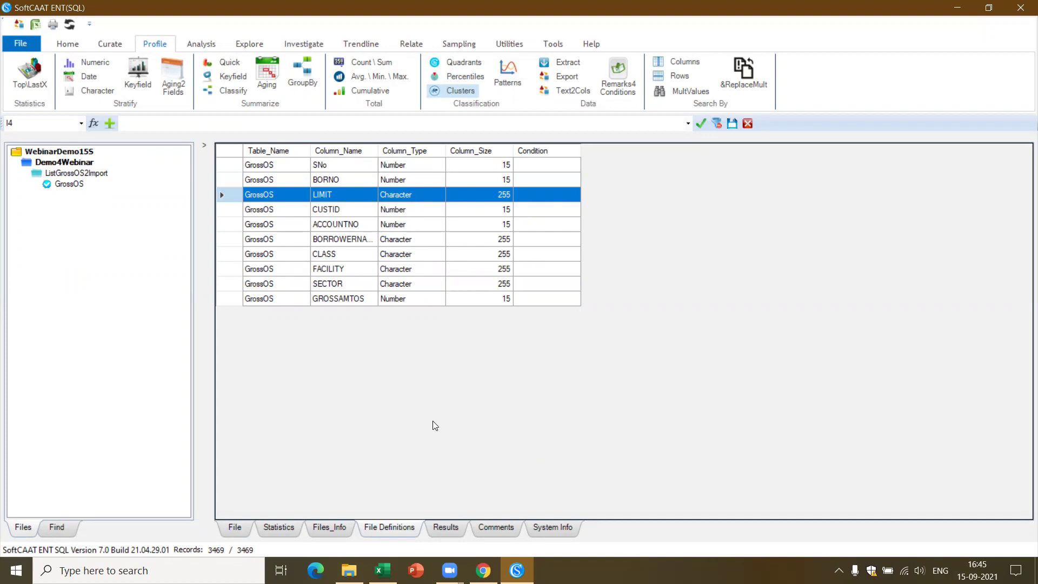
pyautogui.click(449, 527)
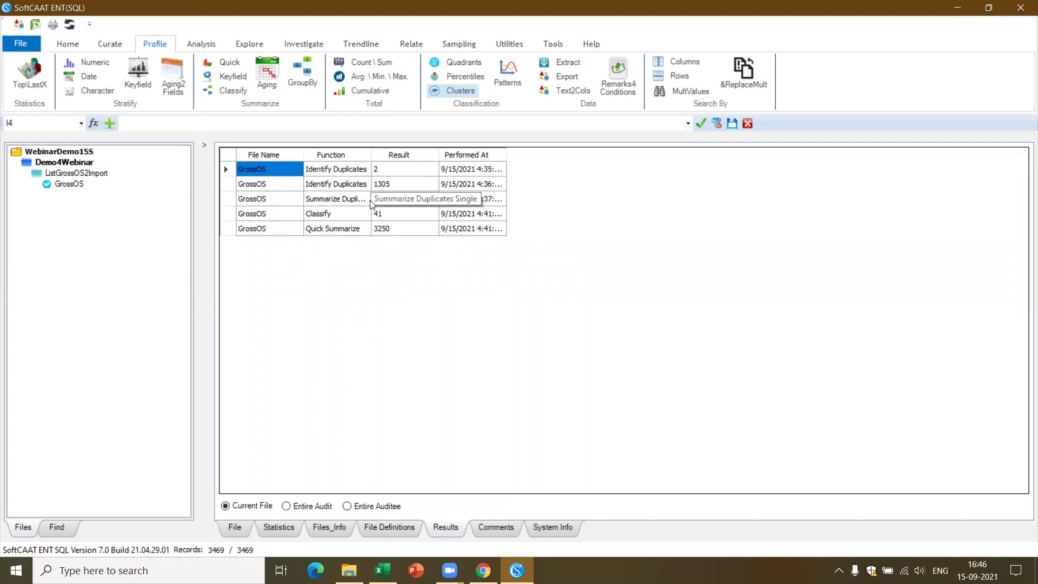
# Widen the results log's Performed At column to show full timestamps, and open the ABC Company auditee with its AccountTrans data.
pyautogui.moveTo(504, 153); pyautogui.dragTo(637, 158)
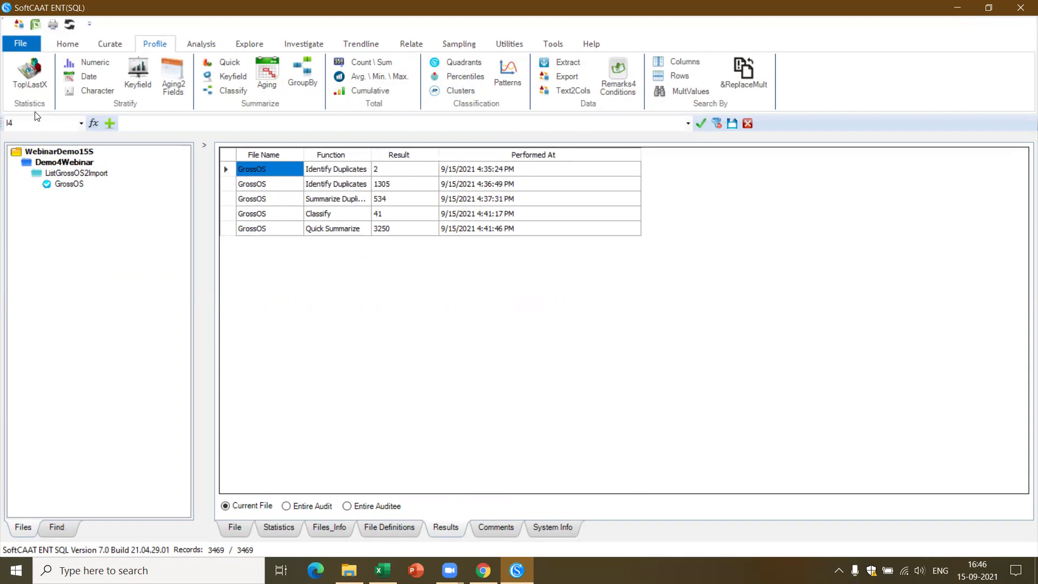
pyautogui.click(19, 45)
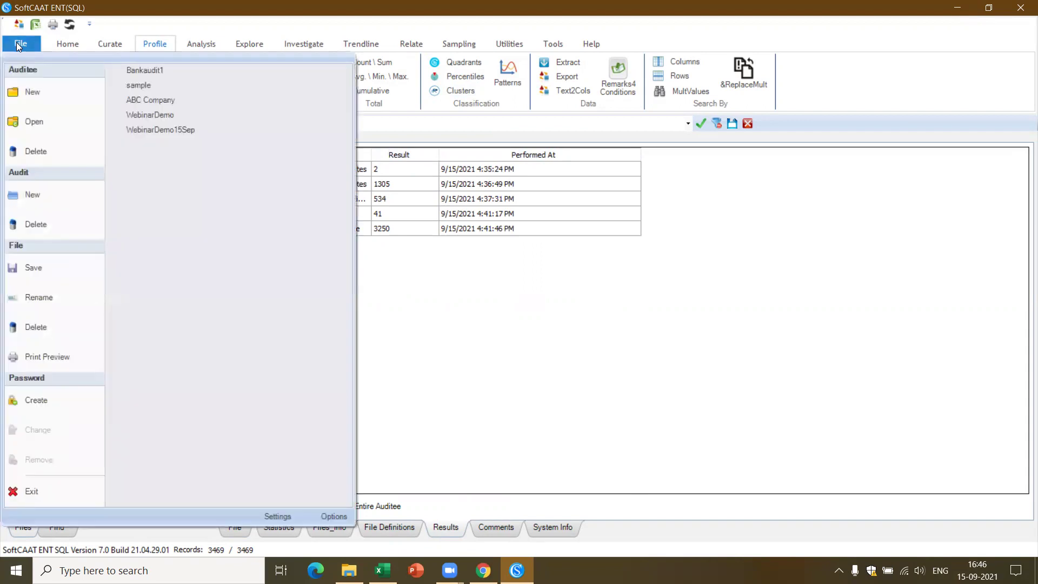
pyautogui.click(150, 97)
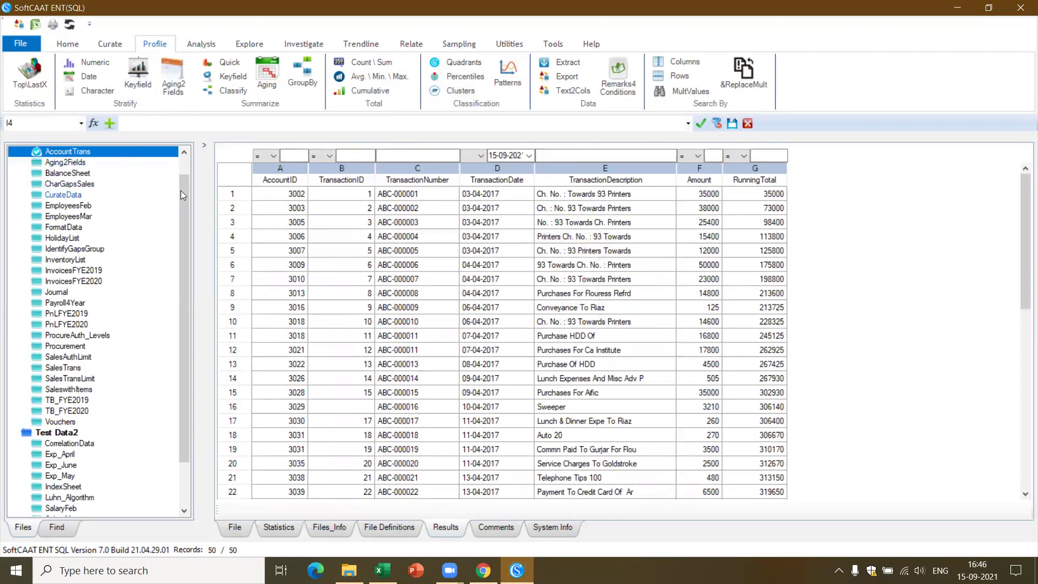
pyautogui.click(184, 151)
pyautogui.click(184, 151)
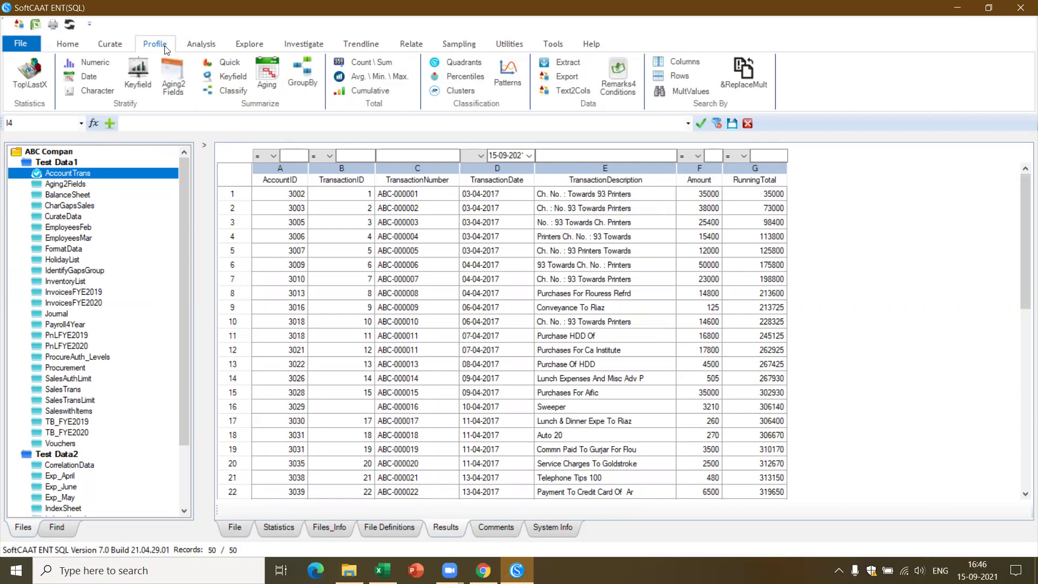
# Run character gap detection on TransactionNumber with mask CCCCNNNNNN to a result form, review the missing numbers and close the results.
pyautogui.click(297, 47)
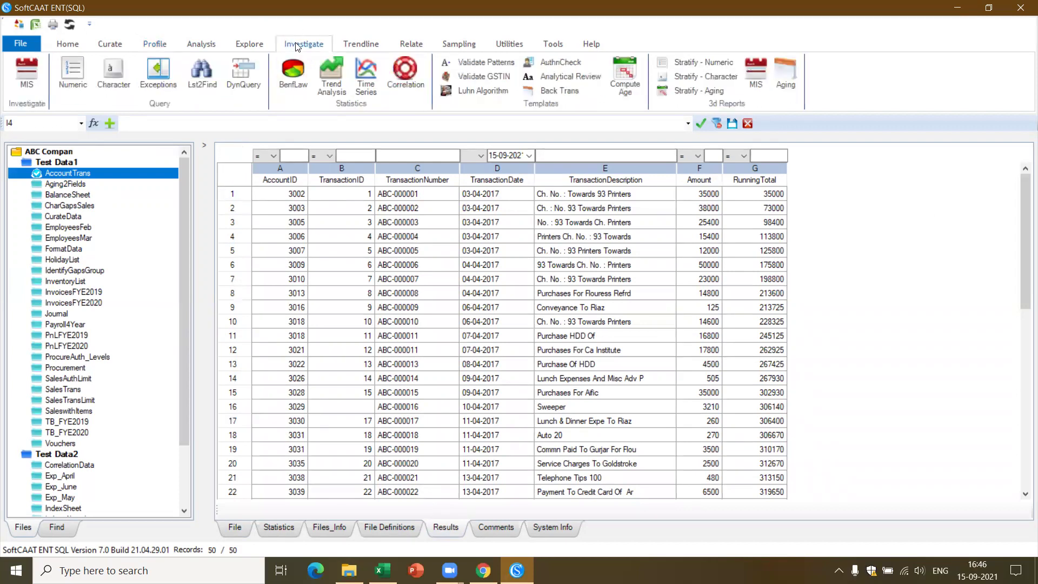
pyautogui.click(242, 47)
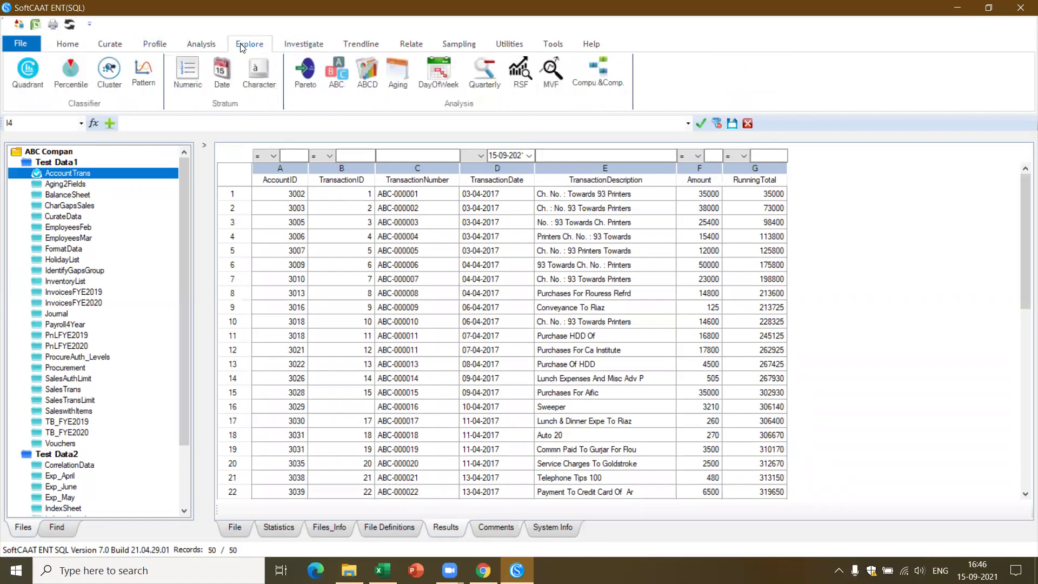
pyautogui.click(201, 48)
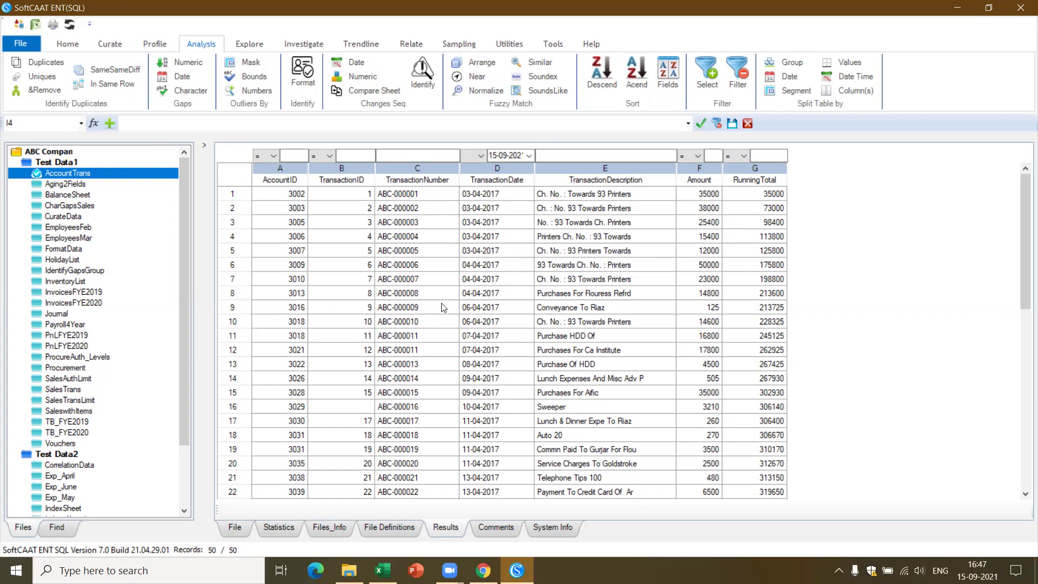
pyautogui.click(178, 90)
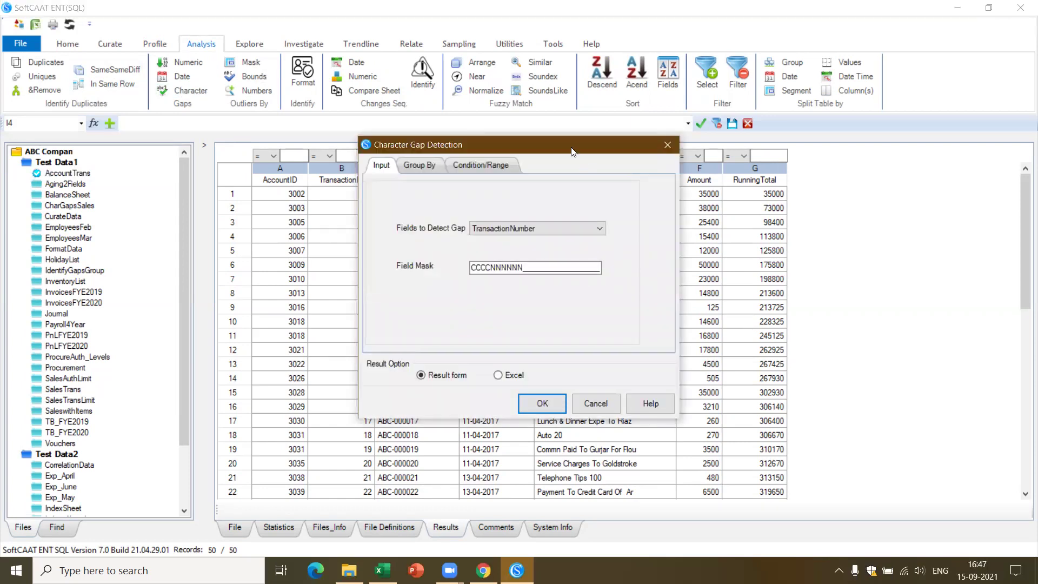
pyautogui.moveTo(575, 154); pyautogui.dragTo(643, 155)
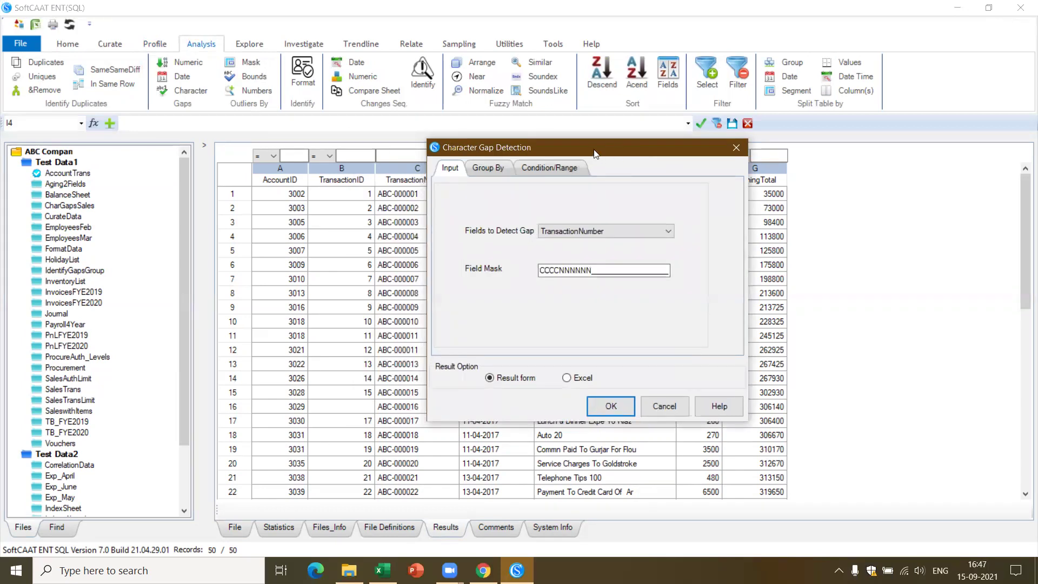
pyautogui.moveTo(595, 155); pyautogui.dragTo(634, 148)
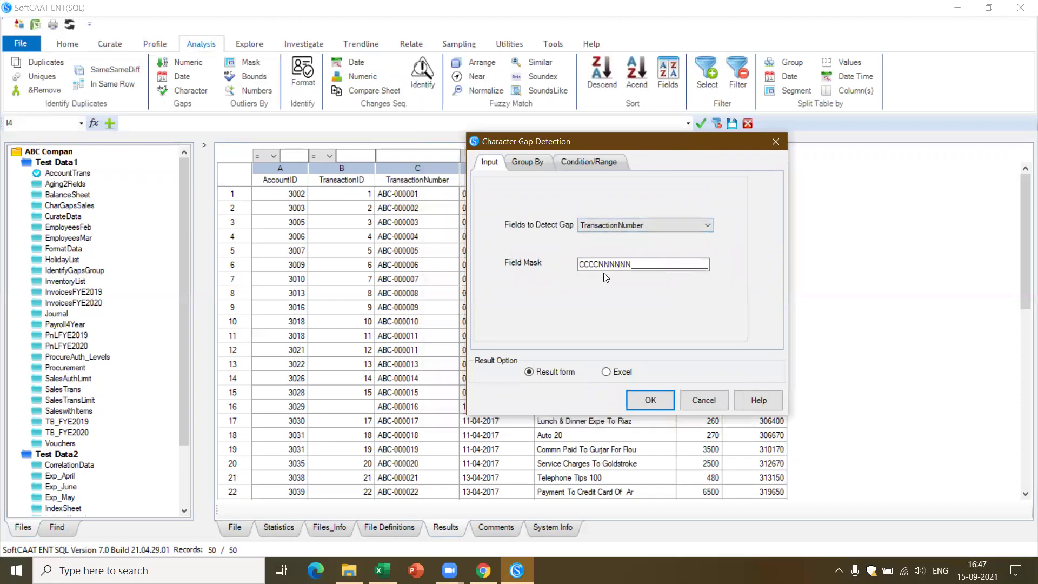
pyautogui.click(654, 403)
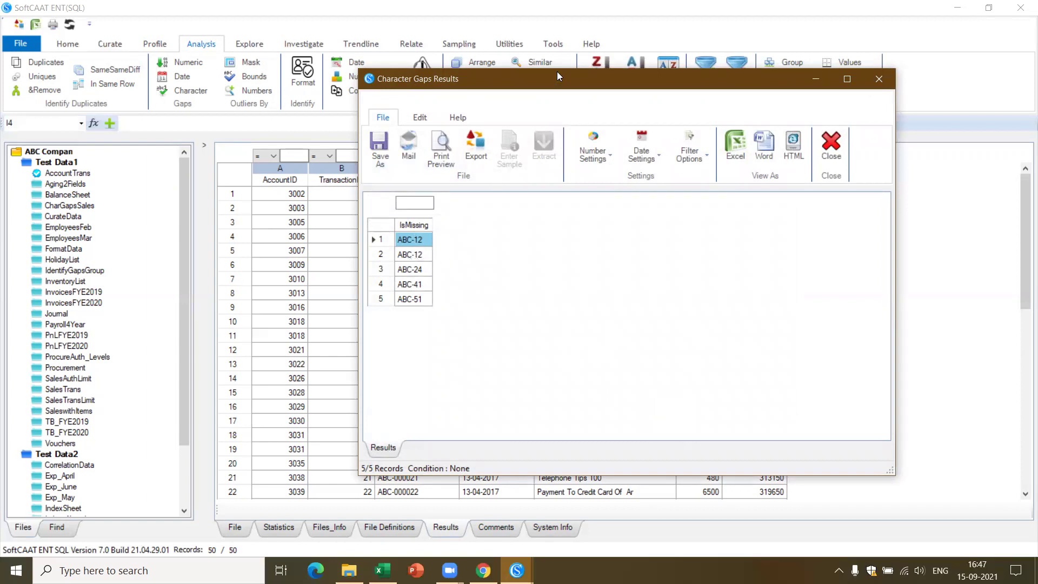
pyautogui.moveTo(550, 88); pyautogui.dragTo(677, 90)
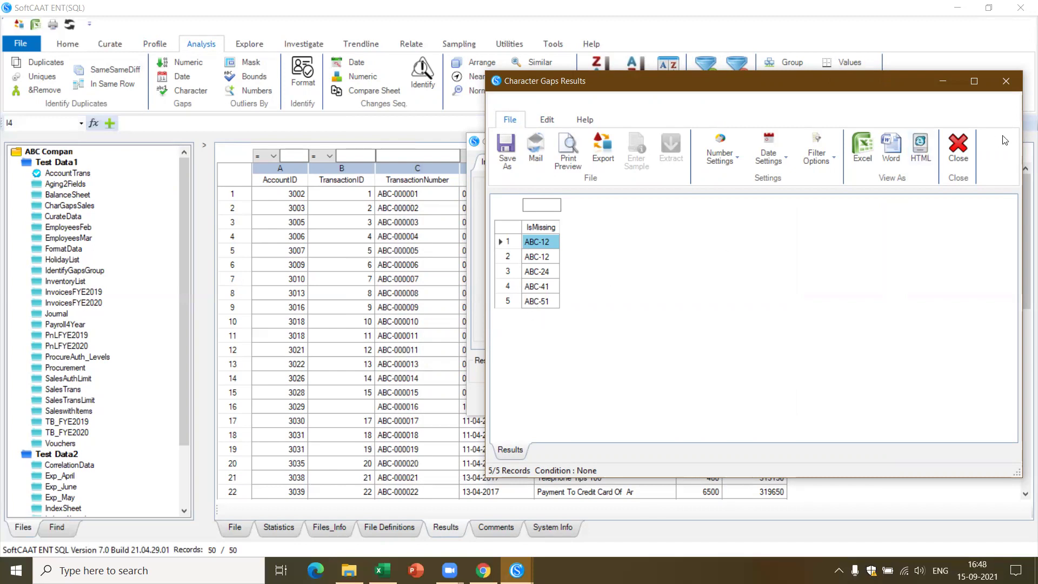
pyautogui.click(966, 150)
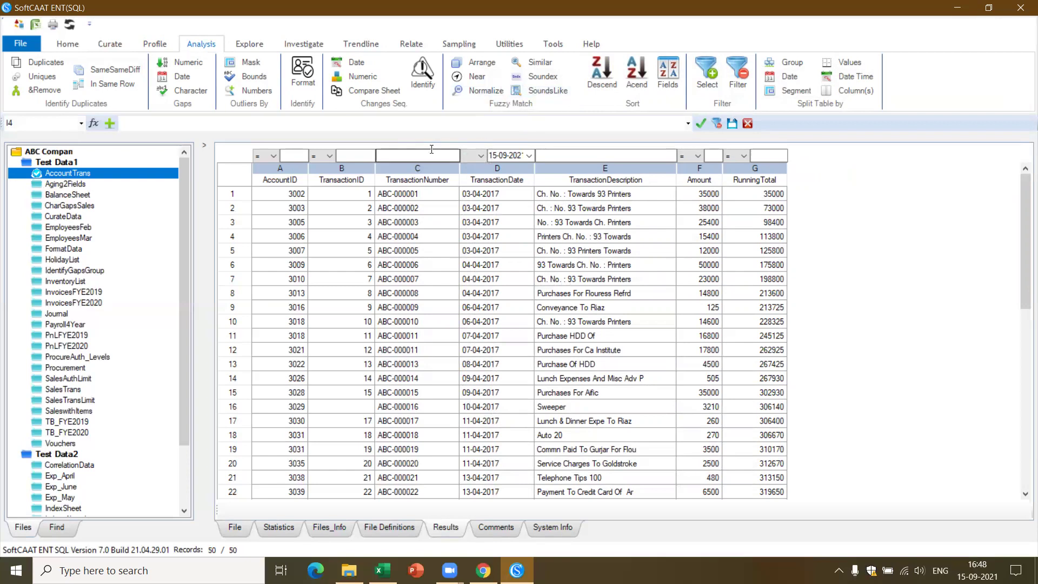
# Run a Fuzzy Match Arrange on TransactionDescription, splitting by Space with Find Duplicates enabled, and output to a result form.
pyautogui.click(482, 63)
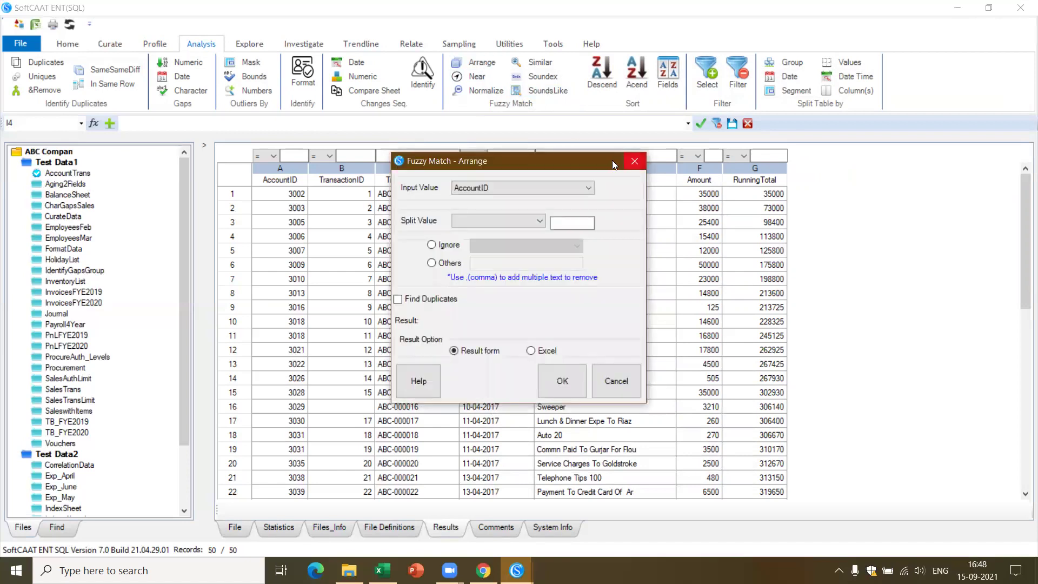
pyautogui.moveTo(591, 167); pyautogui.dragTo(590, 225)
pyautogui.click(588, 247)
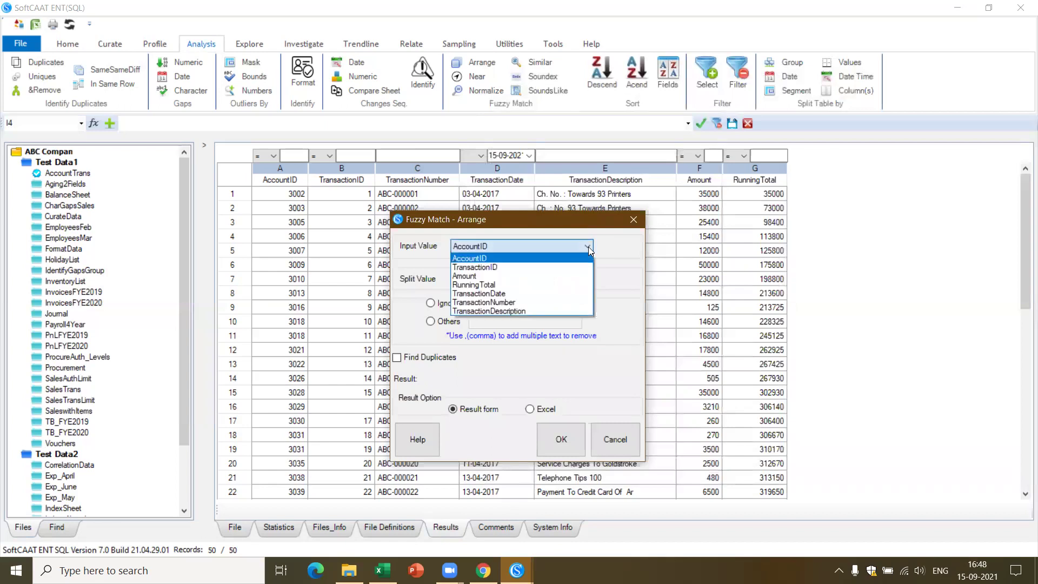
pyautogui.click(550, 310)
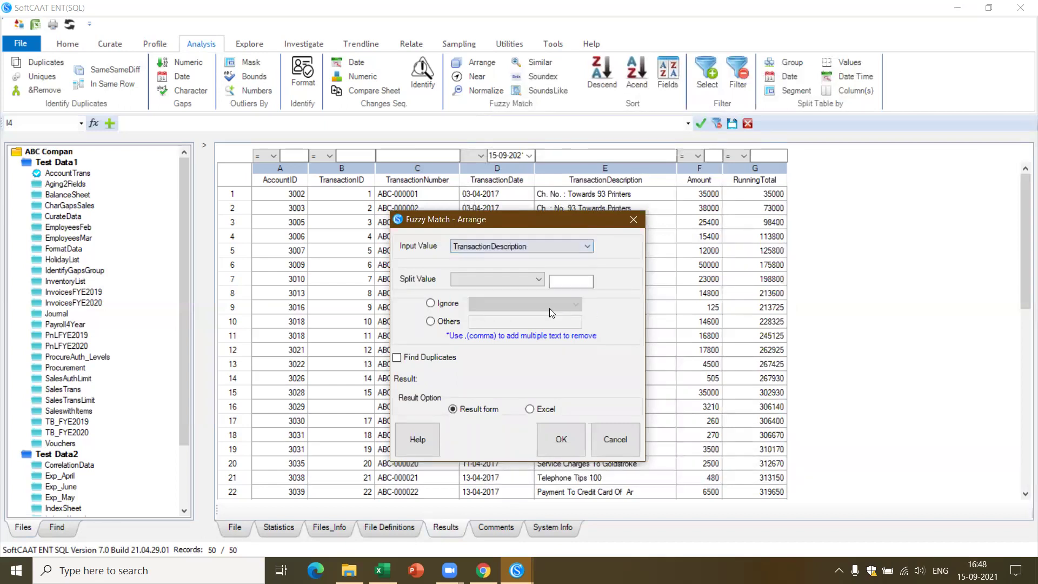
pyautogui.click(540, 281)
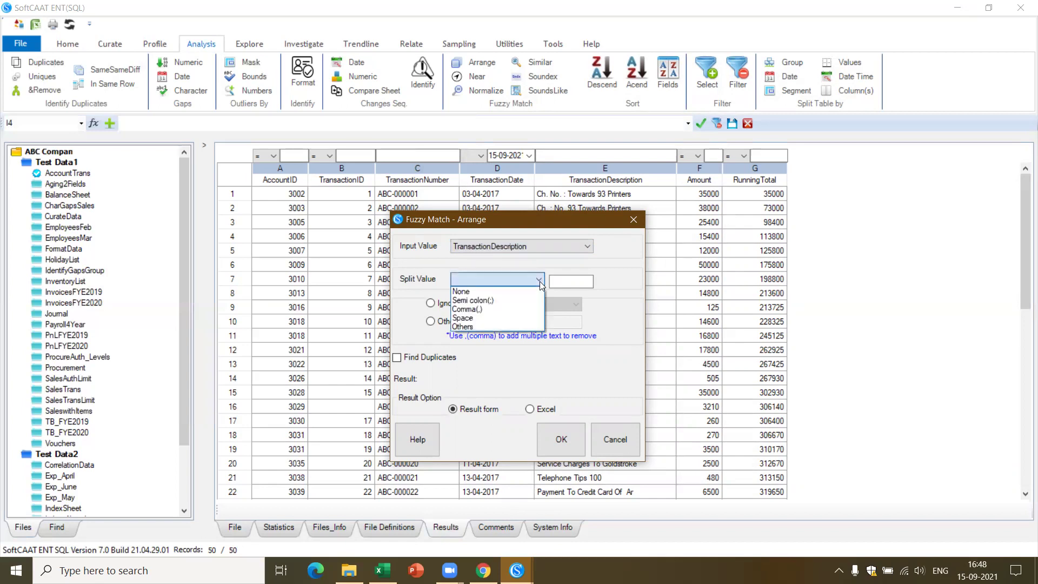
pyautogui.click(508, 319)
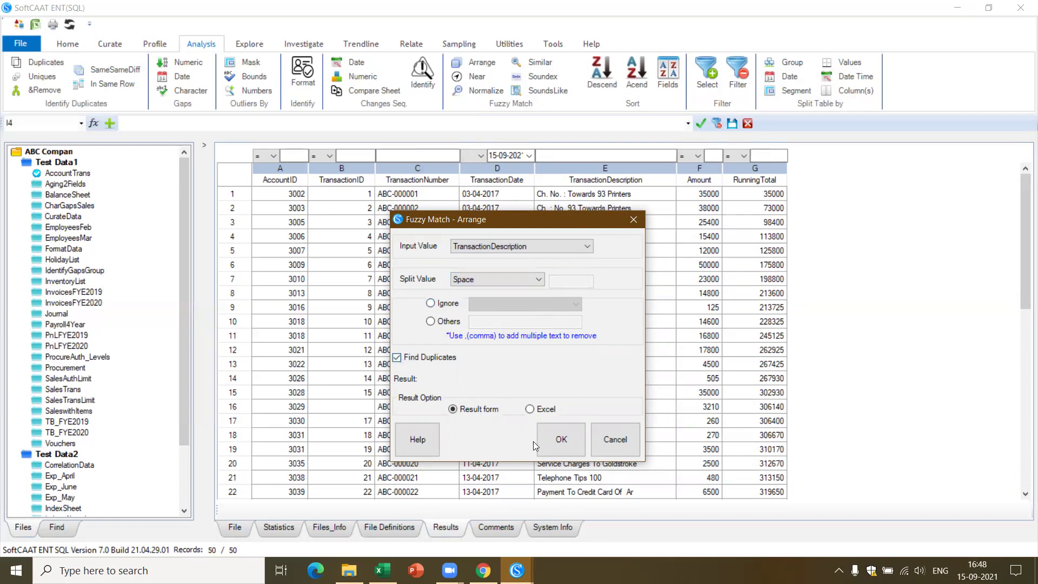
pyautogui.click(560, 442)
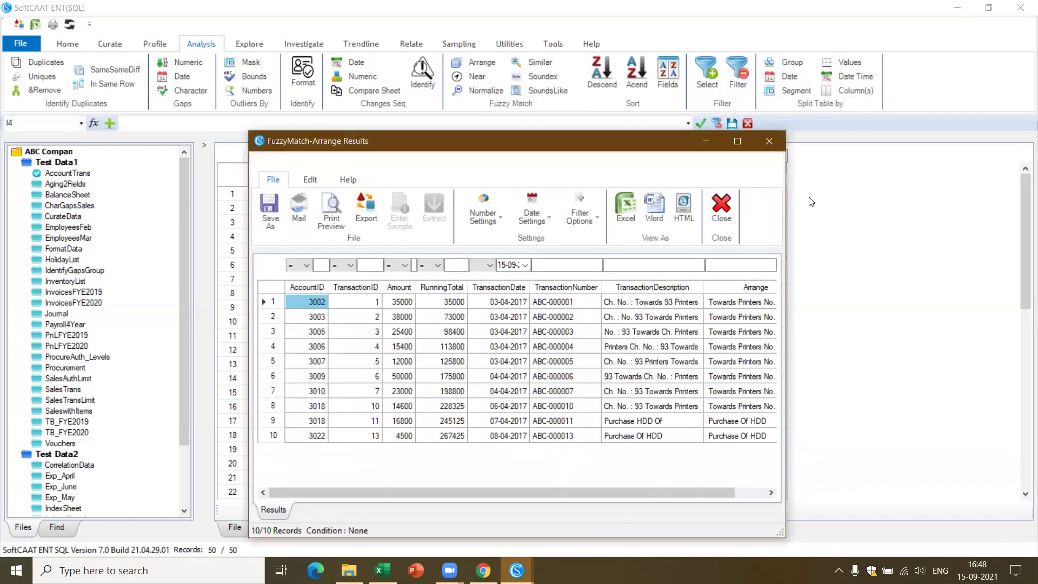
# Enlarge the fuzzy match results, compare the TransactionDescription and Arrange values, including Purchase HDD Of, and close the results.
pyautogui.click(738, 142)
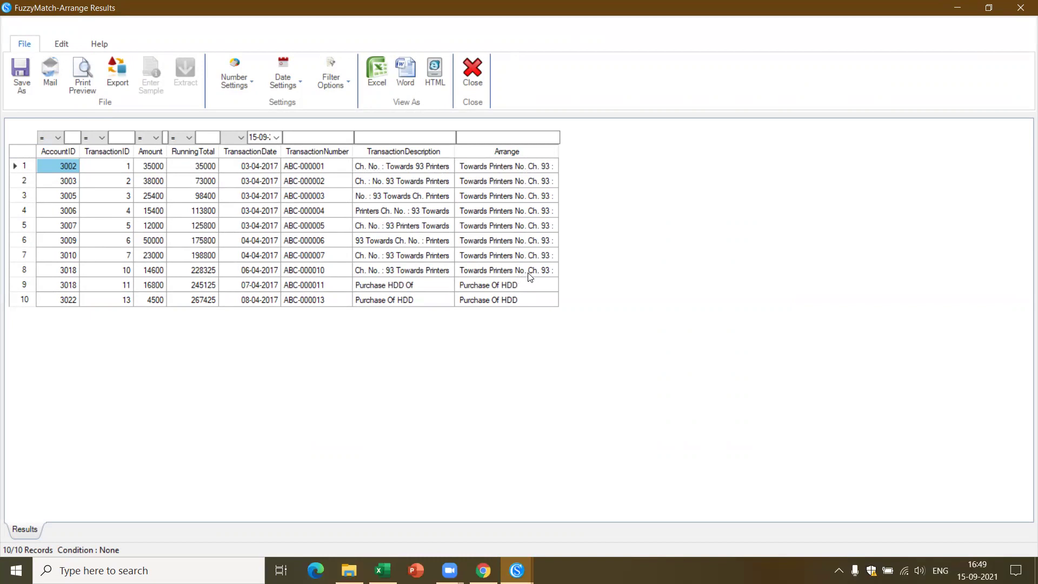
pyautogui.click(377, 287)
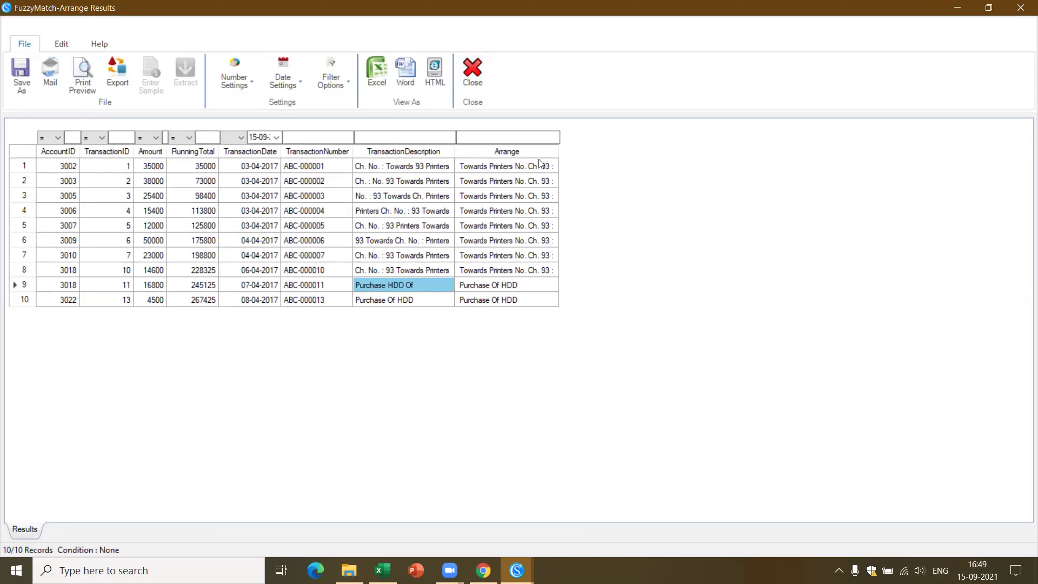
pyautogui.click(479, 74)
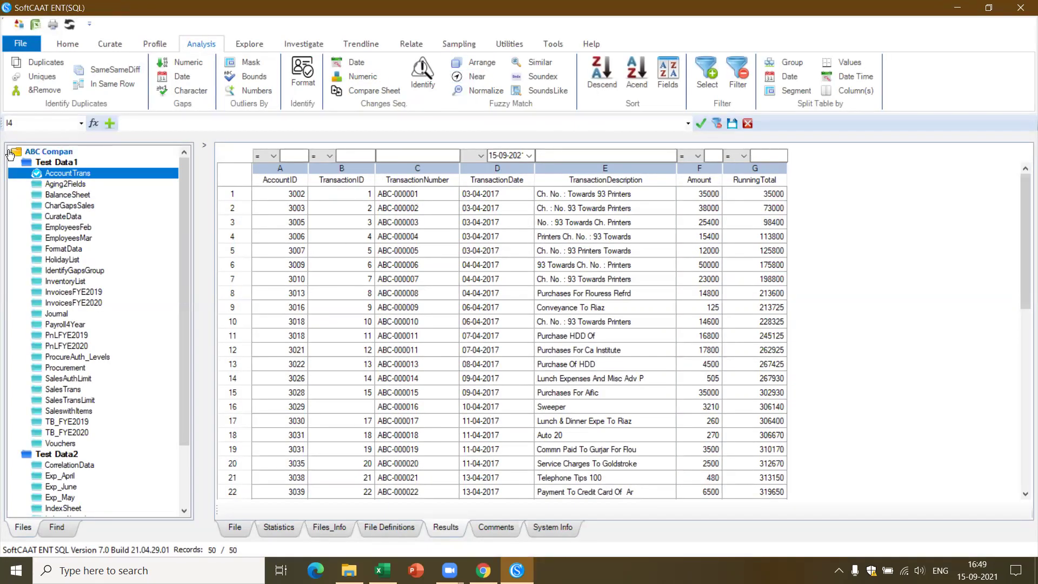
# Open the Aging2Fields table and set up two-field aging with ReceiptDate as primary and Sale_Date as secondary date.
pyautogui.click(54, 187)
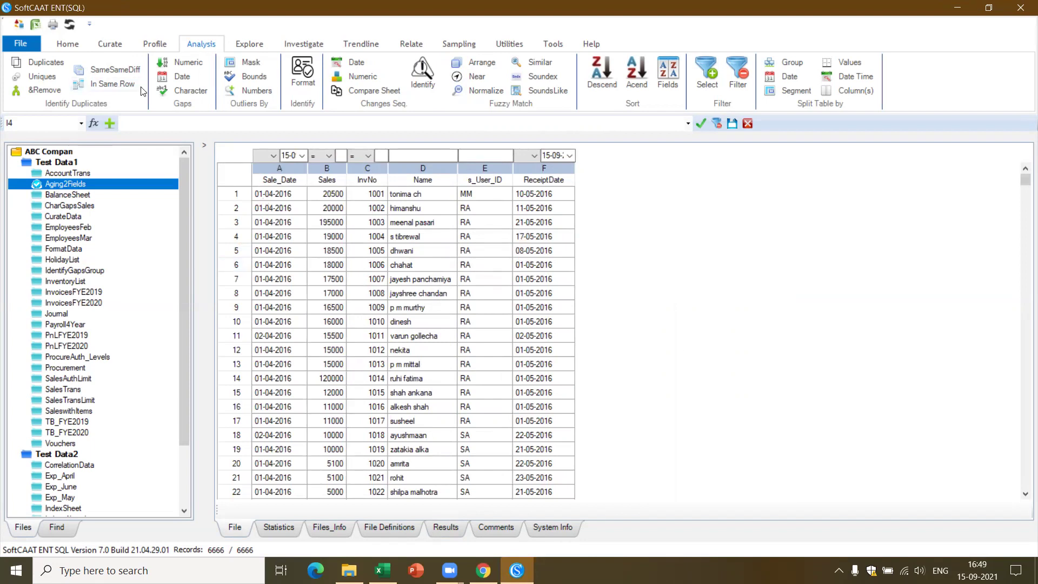
pyautogui.click(147, 47)
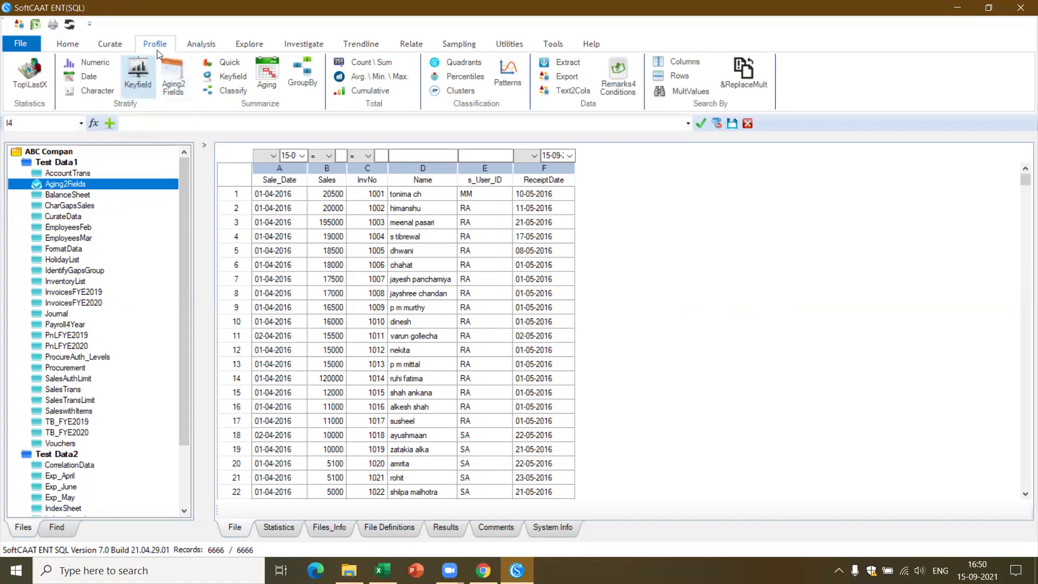
pyautogui.click(171, 85)
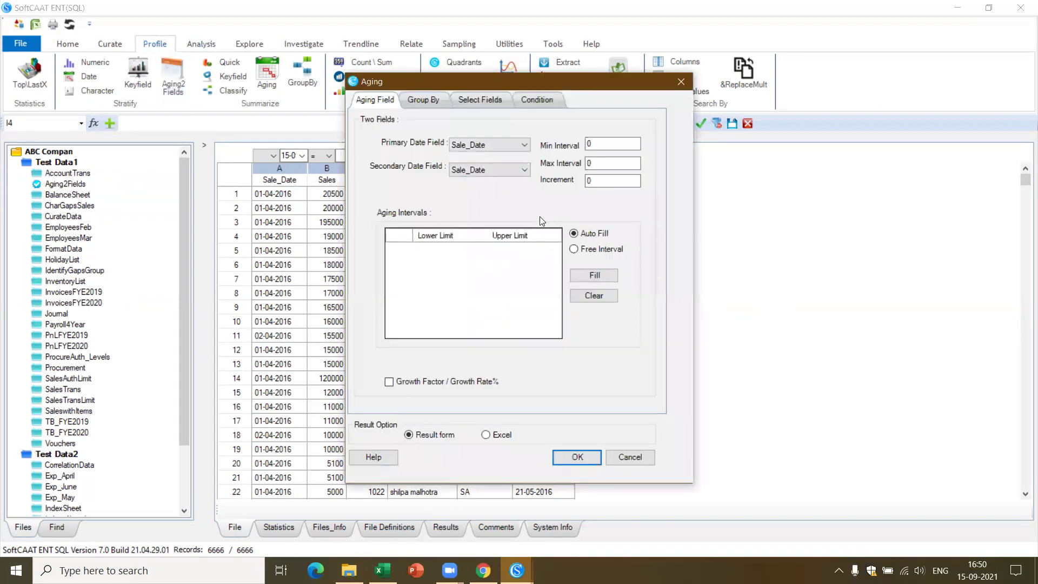
pyautogui.click(528, 145)
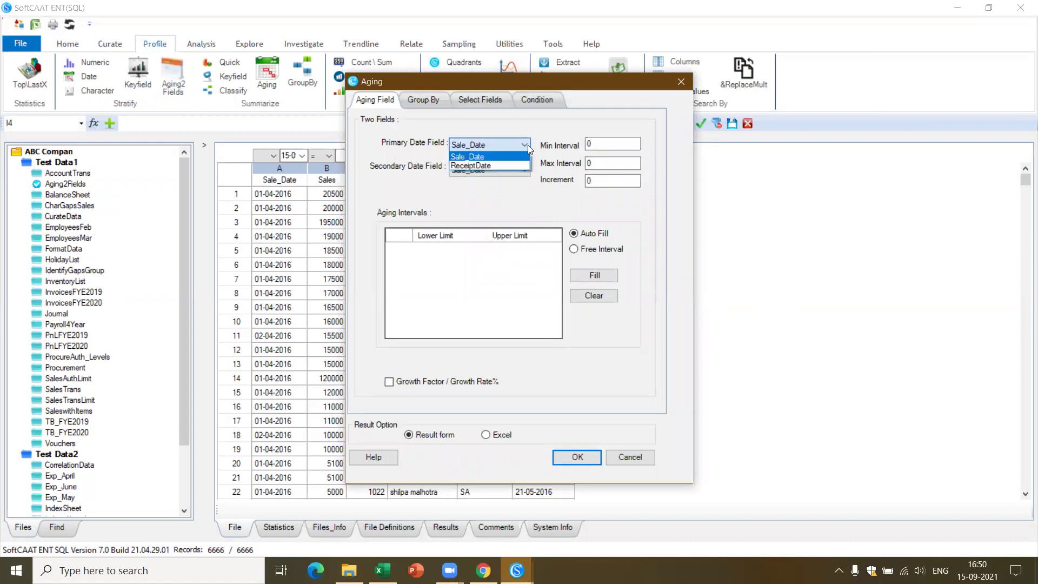
pyautogui.click(512, 162)
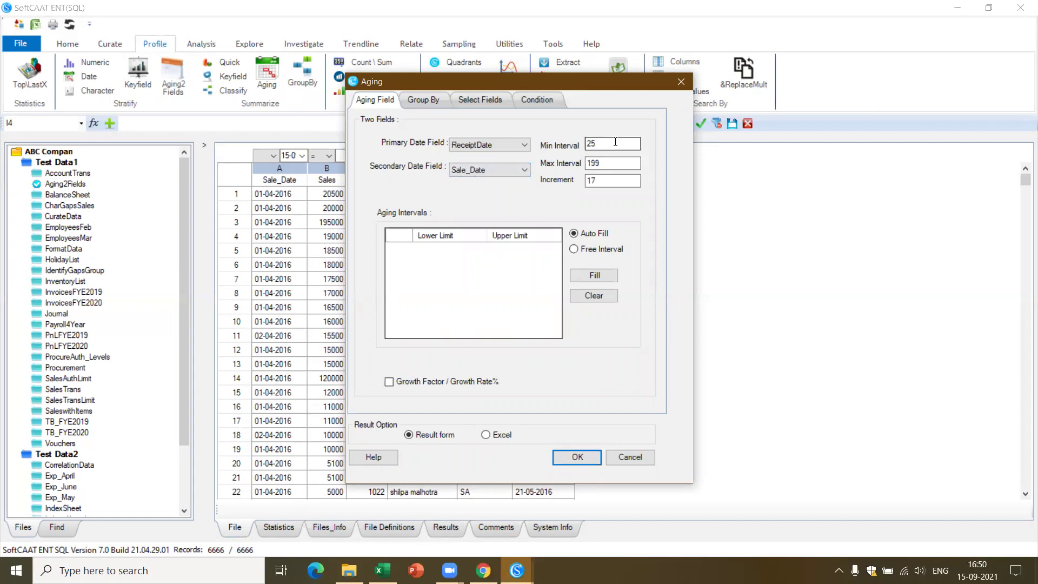
# Set the aging increment to 20, auto-fill the intervals from 25 to 199 and run the aging to a result form.
pyautogui.doubleClick(612, 181)
pyautogui.write('20')
pyautogui.click(595, 277)
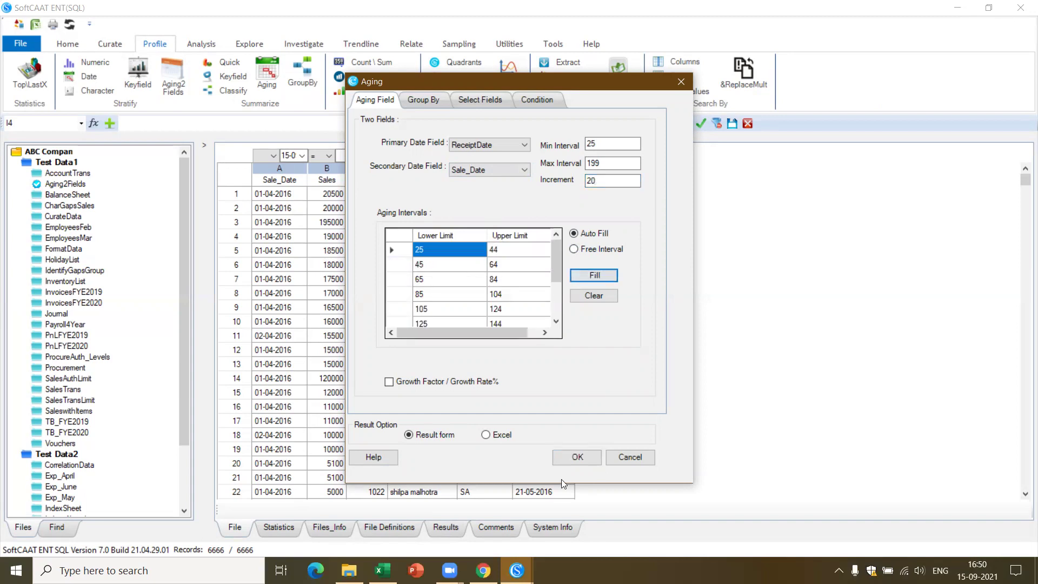
pyautogui.click(578, 458)
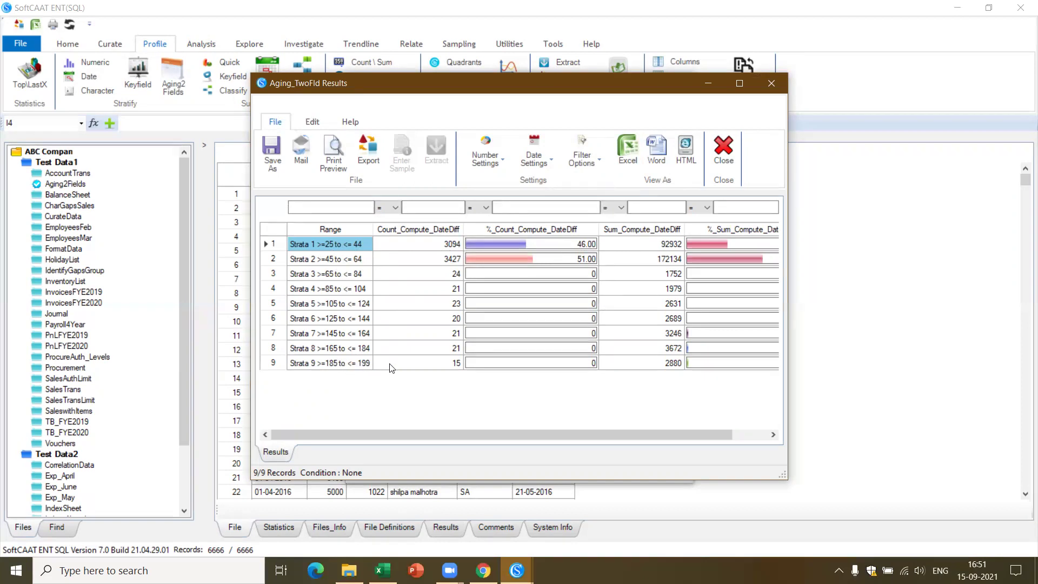
# Drill into the records of the 185 to 199 day stratum, review them, and close both the records and the aging results.
pyautogui.click(344, 365)
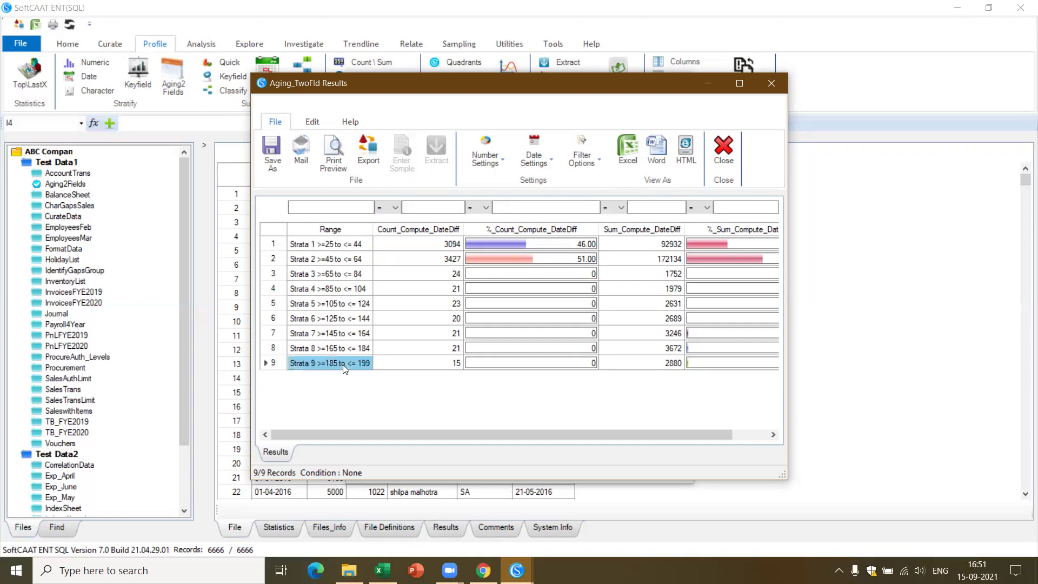
pyautogui.doubleClick(342, 364)
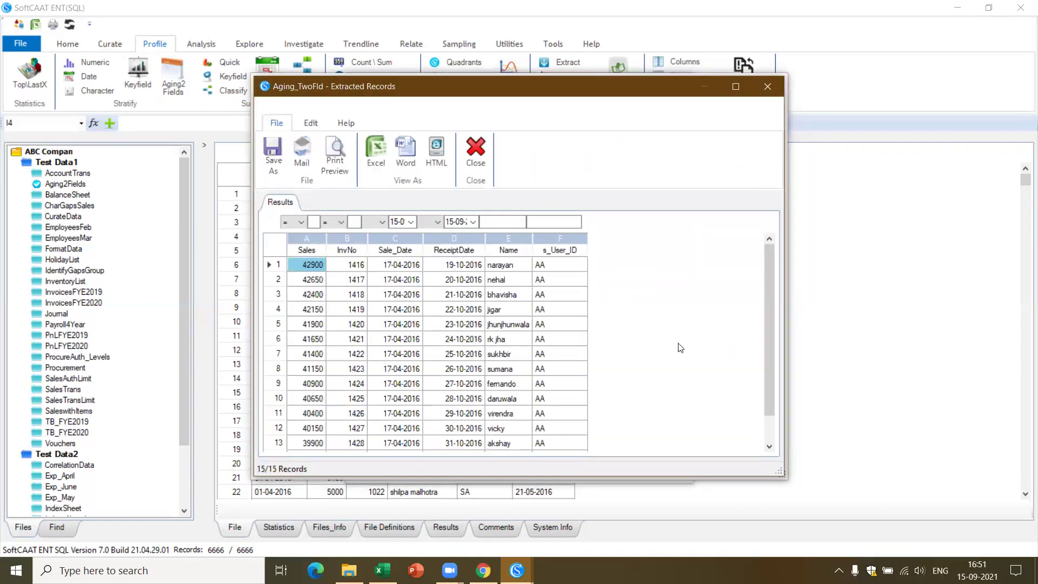
pyautogui.click(474, 149)
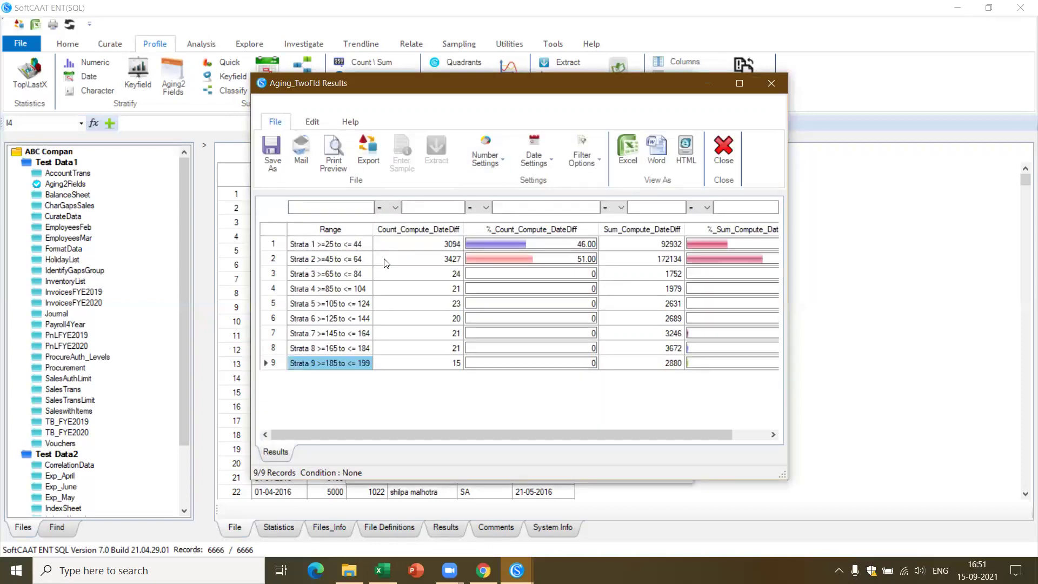
pyautogui.click(725, 158)
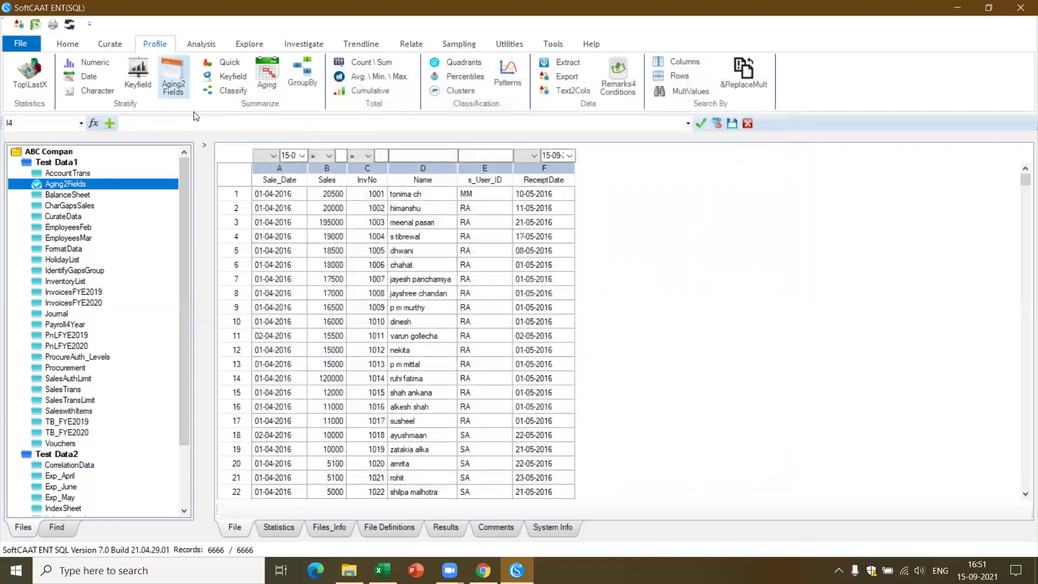
# Set up two-field aging on Aging2Fields with ReceiptDate as primary date, Sale_Date as secondary date and free intervals.
pyautogui.click(173, 78)
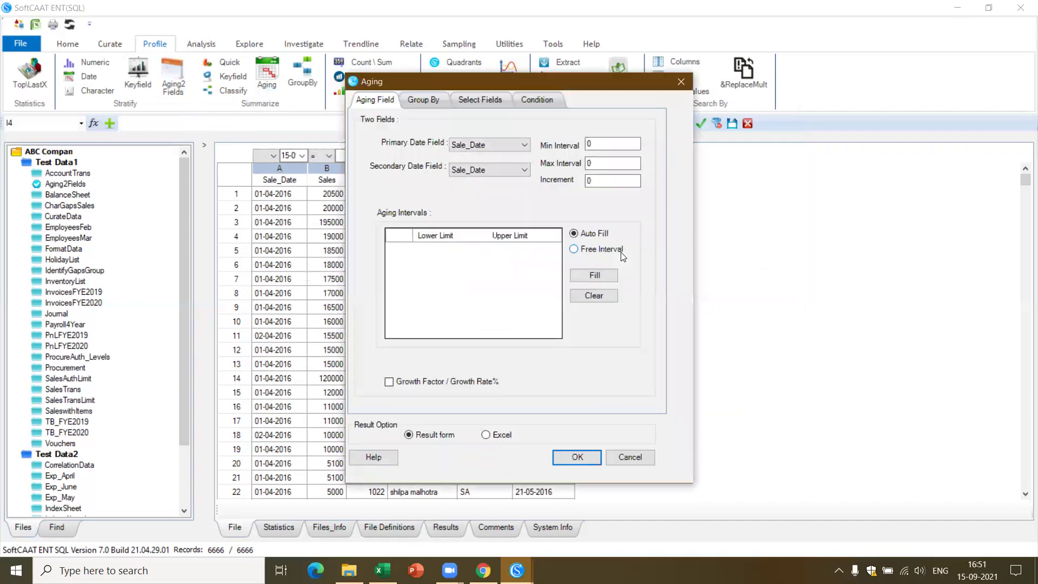
pyautogui.click(525, 145)
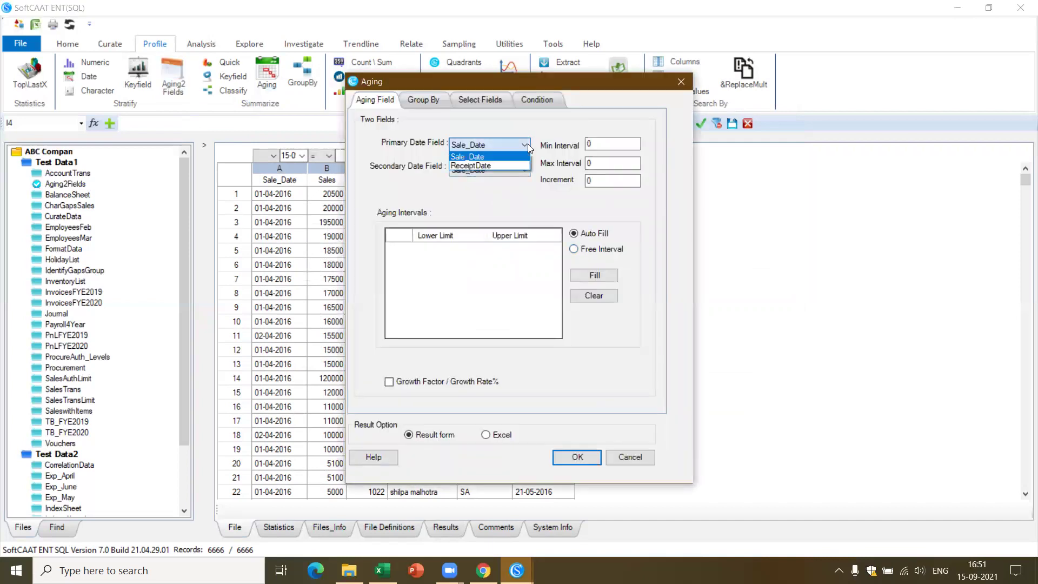
pyautogui.click(513, 165)
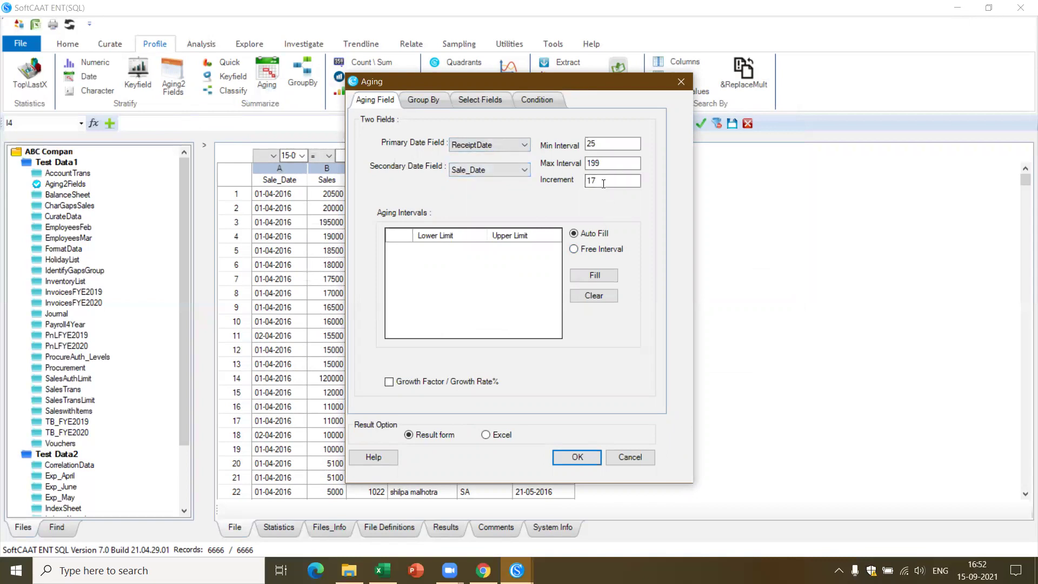
pyautogui.click(580, 249)
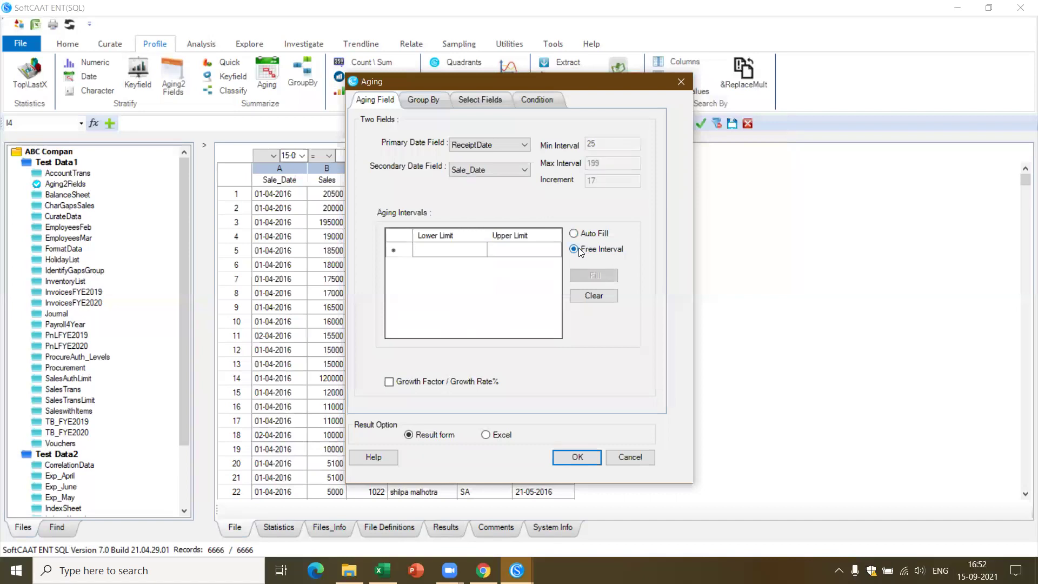
# Define the first two free aging intervals as 30 to 45 and 46 to 60.
pyautogui.click(468, 251)
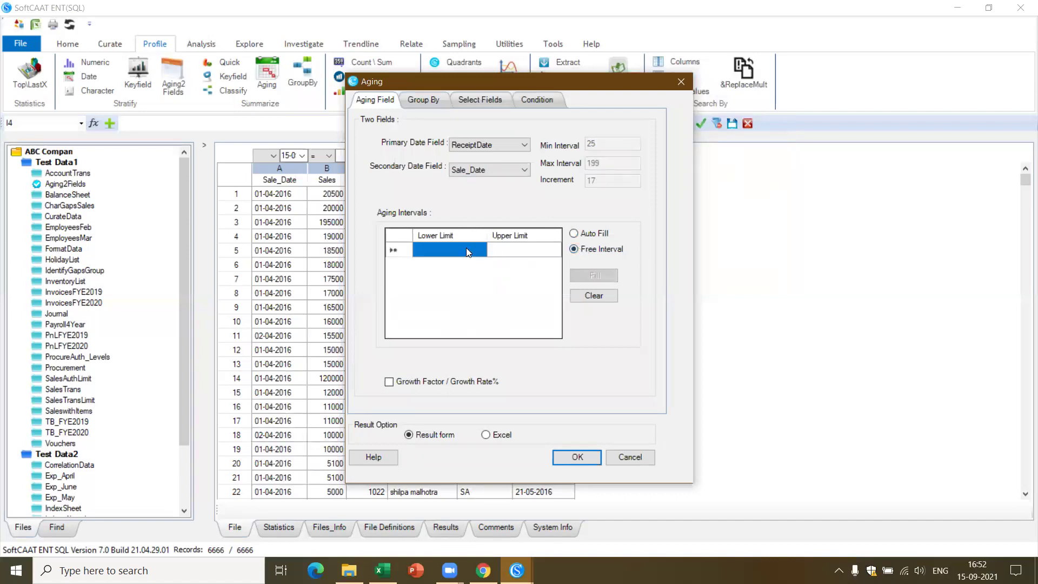
pyautogui.write('30')
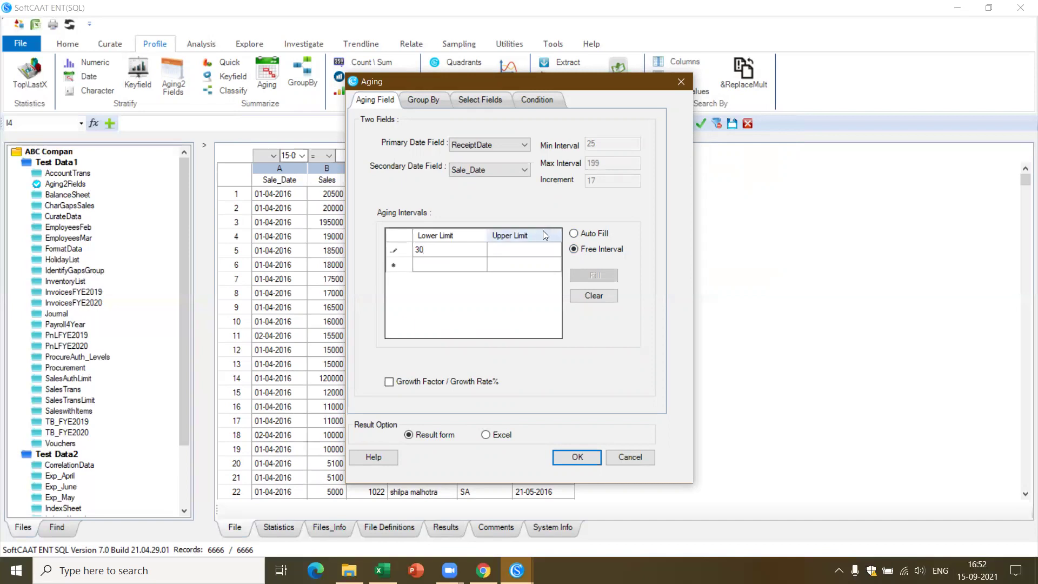
pyautogui.click(526, 254)
pyautogui.write('45')
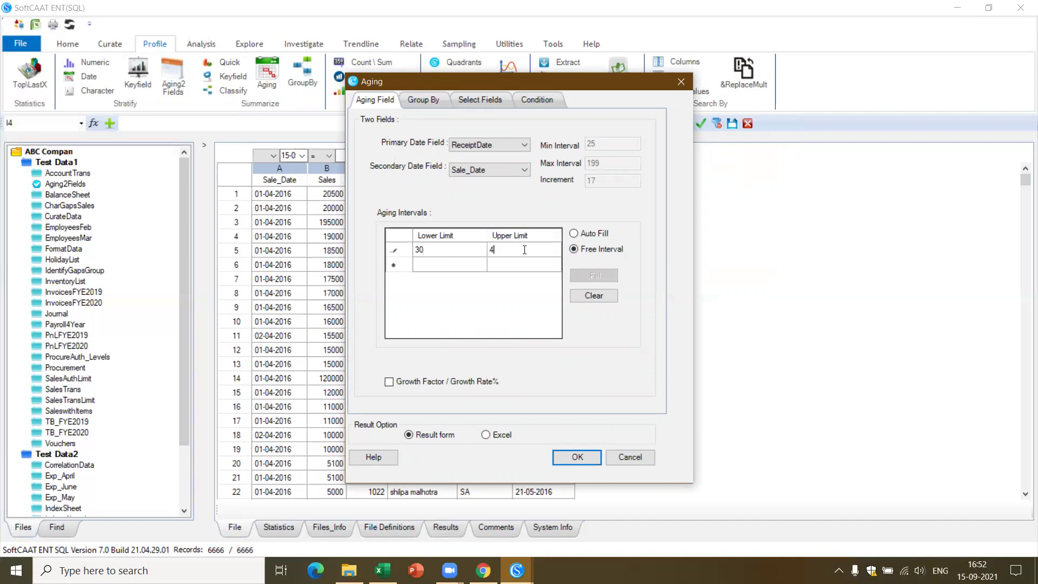
pyautogui.click(459, 264)
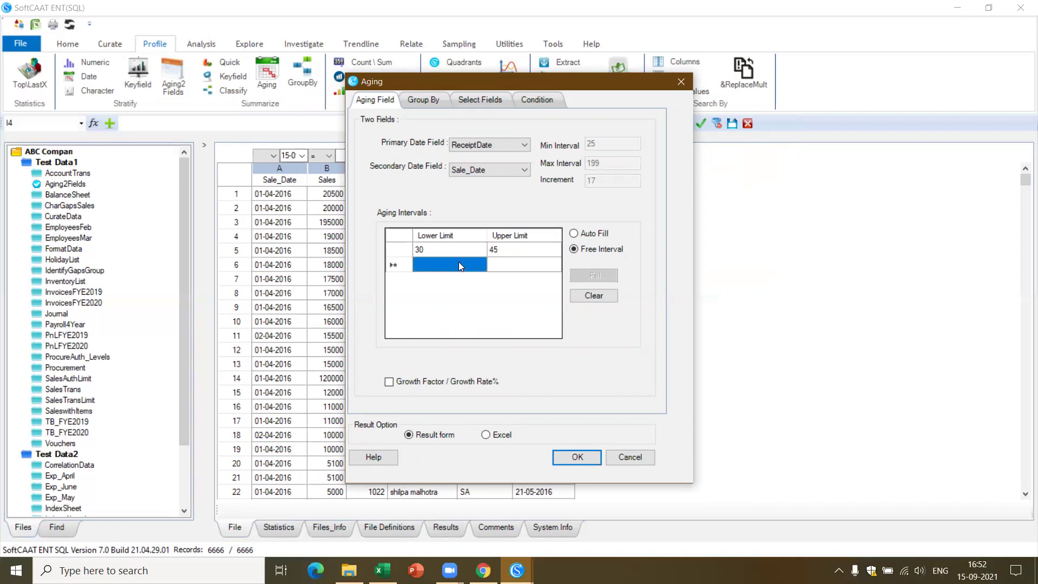
pyautogui.write('46')
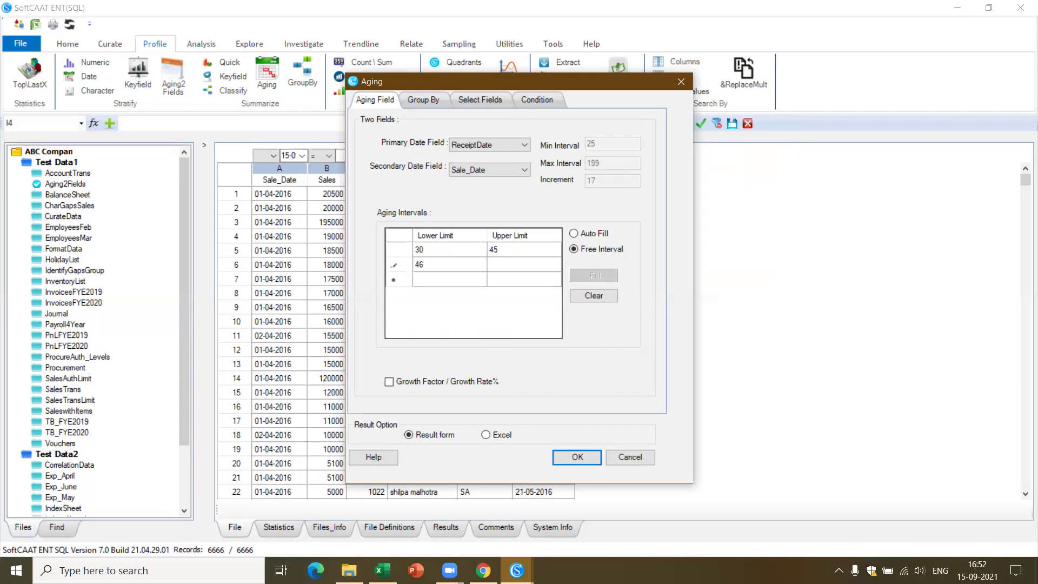
pyautogui.click(499, 269)
pyautogui.write('60')
# Add a third aging interval of 61 to 90, run the aging to a result form and close the results.
pyautogui.click(463, 281)
pyautogui.write('61')
pyautogui.click(497, 286)
pyautogui.write('90')
pyautogui.click(591, 458)
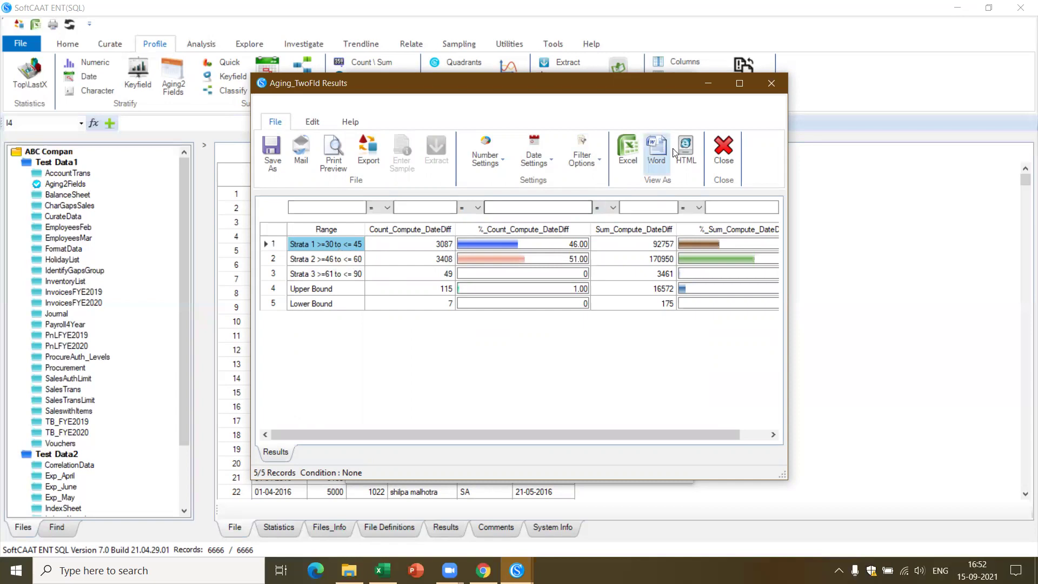
pyautogui.click(724, 168)
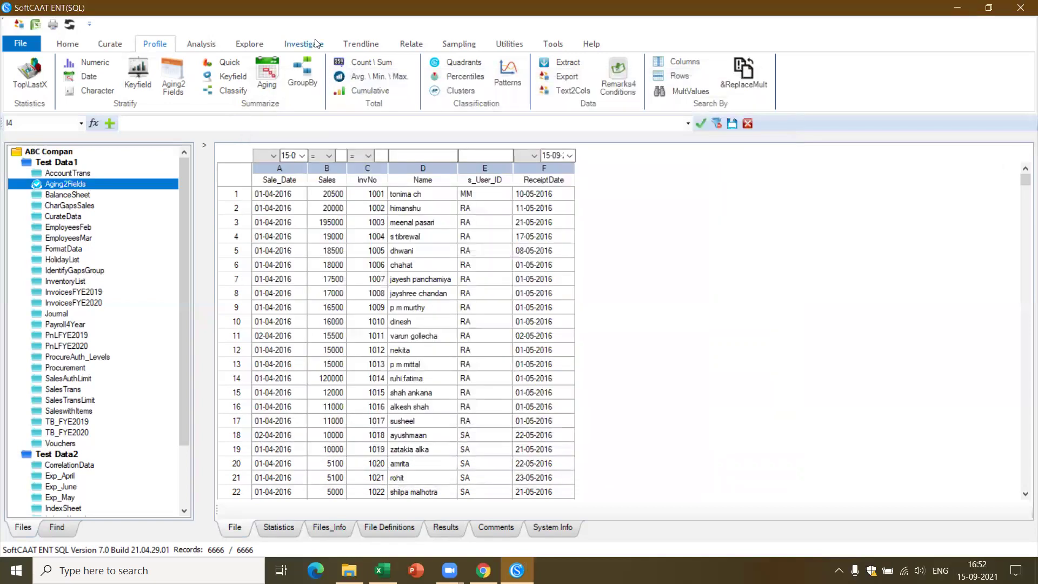
# Start another two-field aging with ReceiptDate as primary and Sale_Date as secondary date, again using free intervals.
pyautogui.click(172, 85)
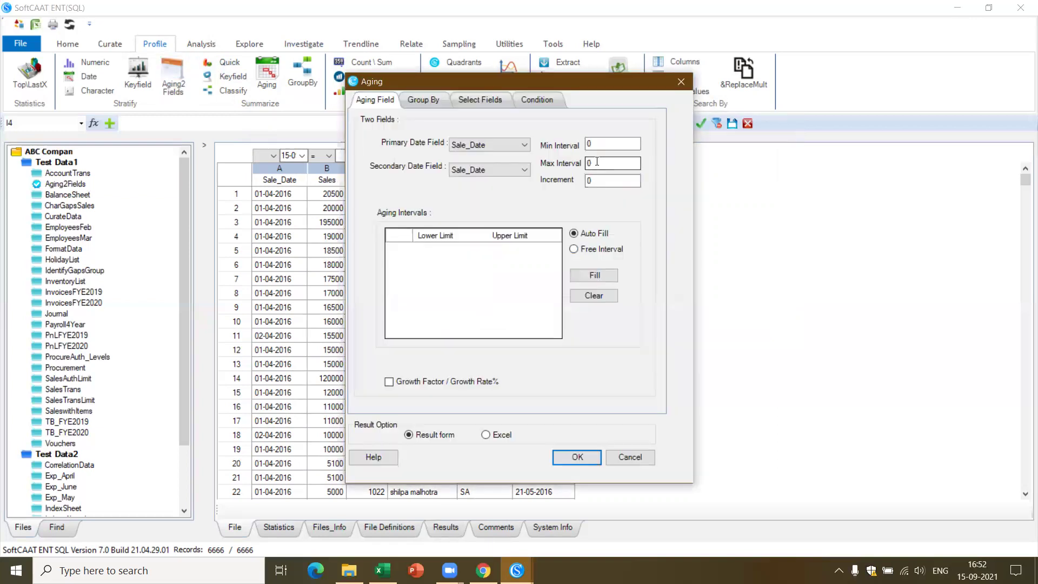
pyautogui.click(527, 146)
pyautogui.click(508, 164)
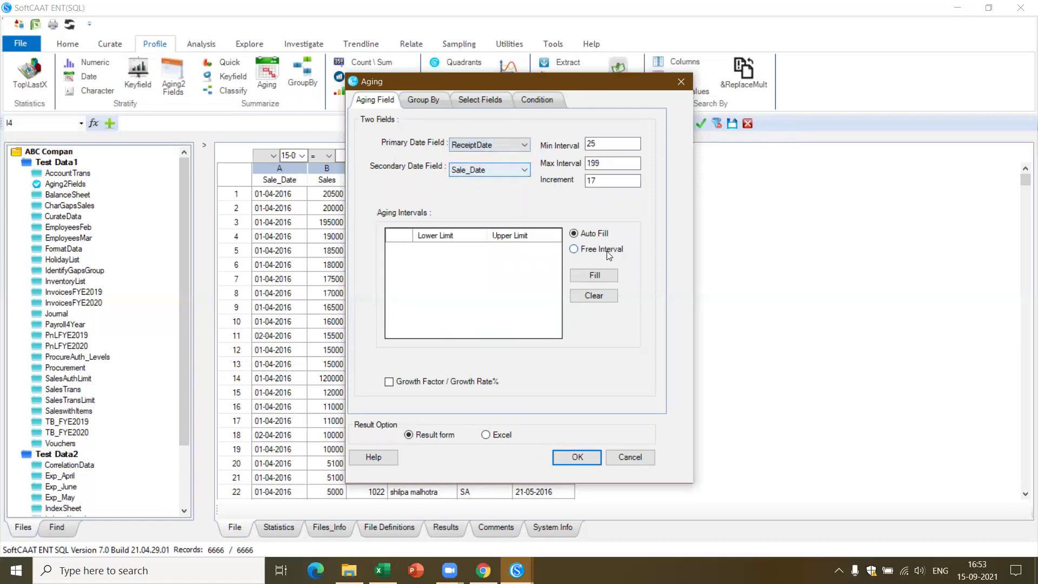
pyautogui.click(580, 250)
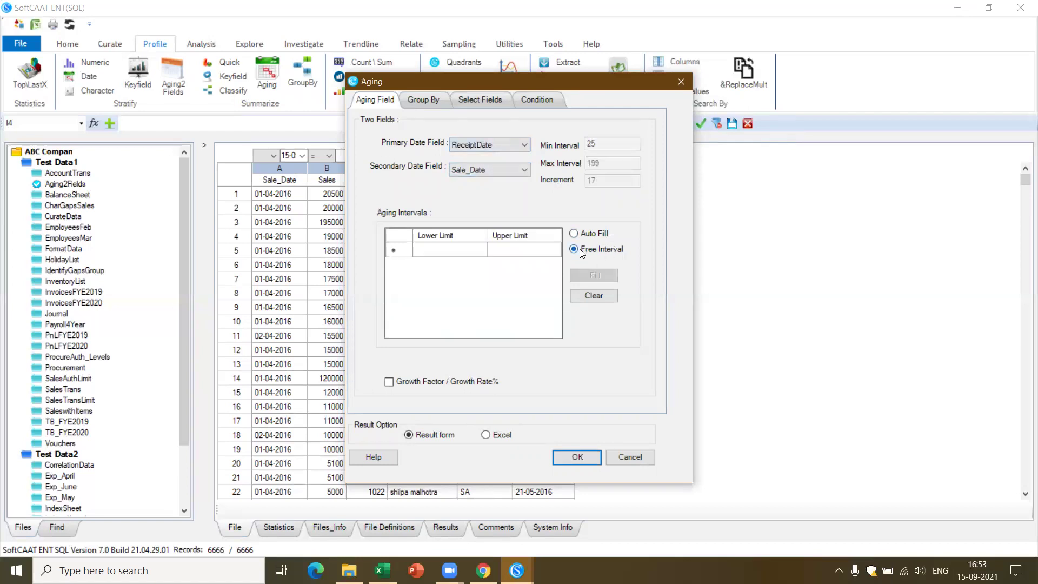
# Define the first two free aging intervals as 25 to 30 and 31 to 45.
pyautogui.click(445, 253)
pyautogui.write('25')
pyautogui.click(494, 250)
pyautogui.write('30')
pyautogui.click(451, 263)
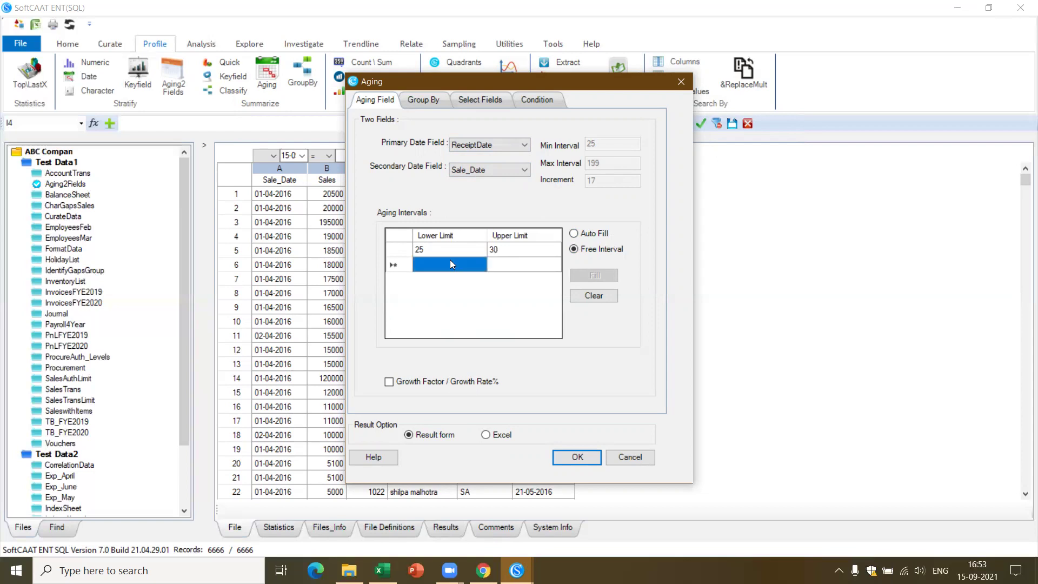
pyautogui.write('31')
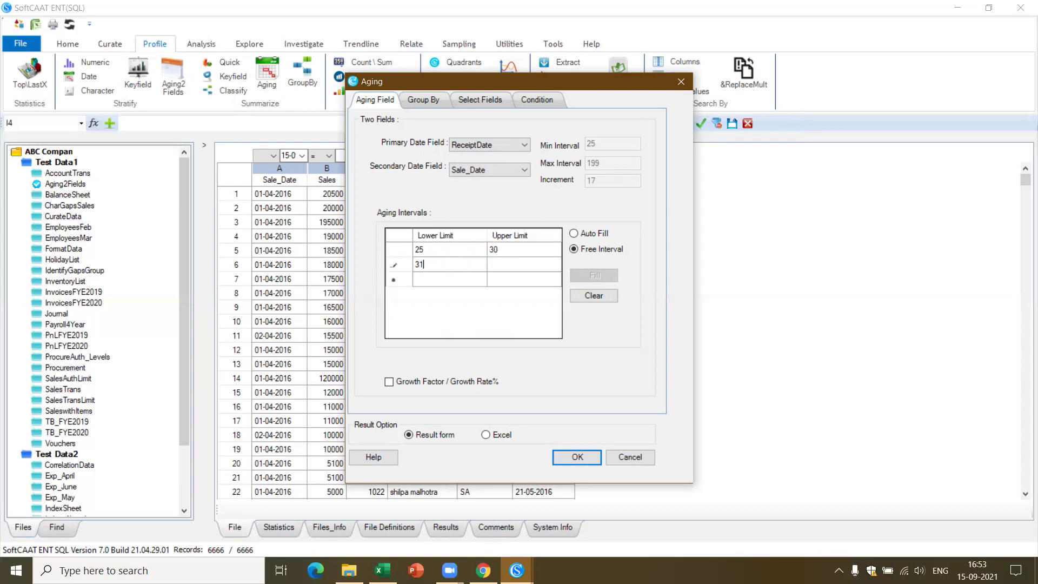
pyautogui.click(507, 265)
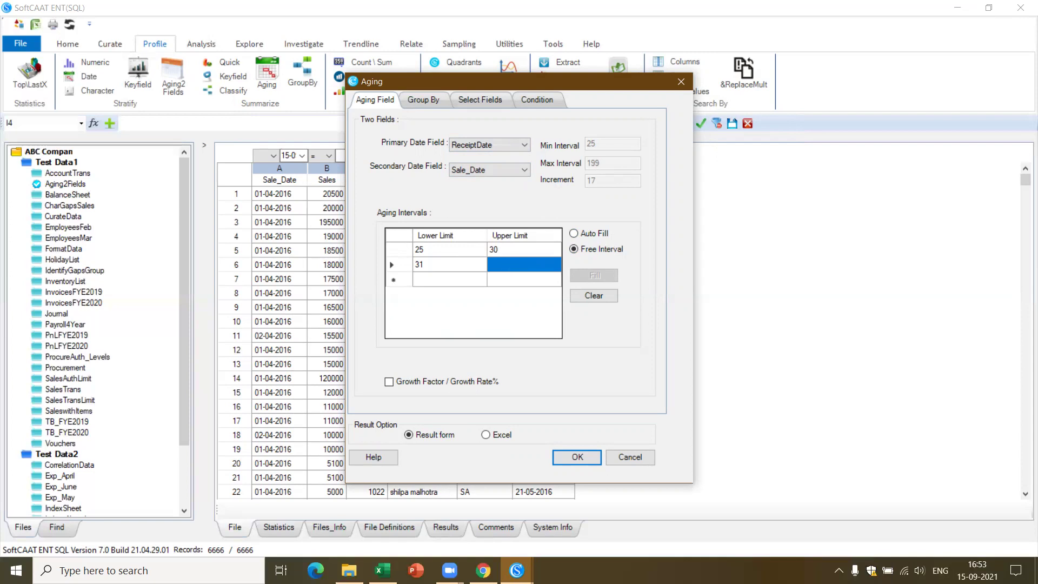
pyautogui.write('45')
# Add the next two aging intervals as 46 to 60 and 61 to 90.
pyautogui.click(474, 280)
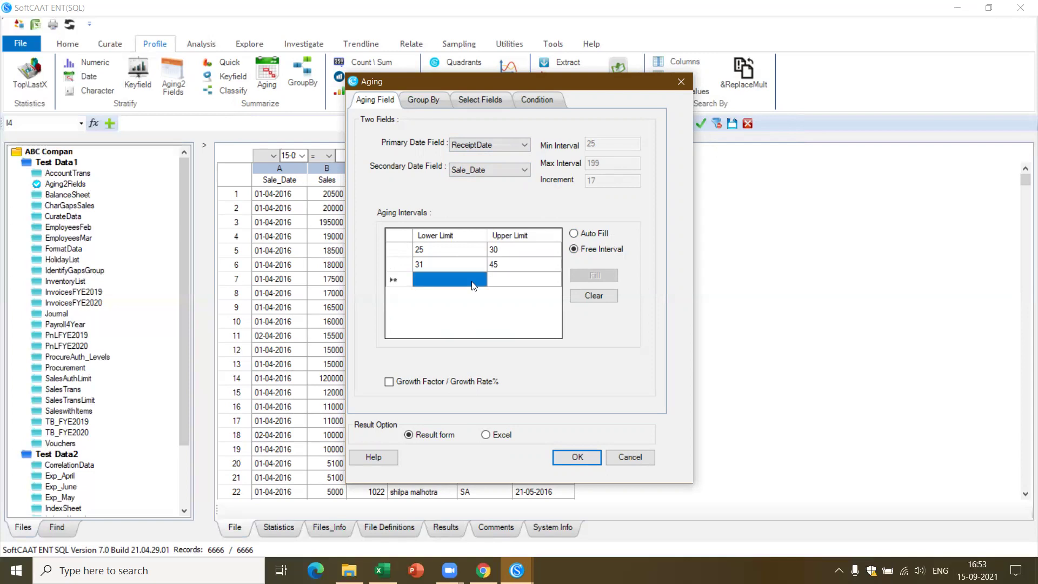
pyautogui.write('46')
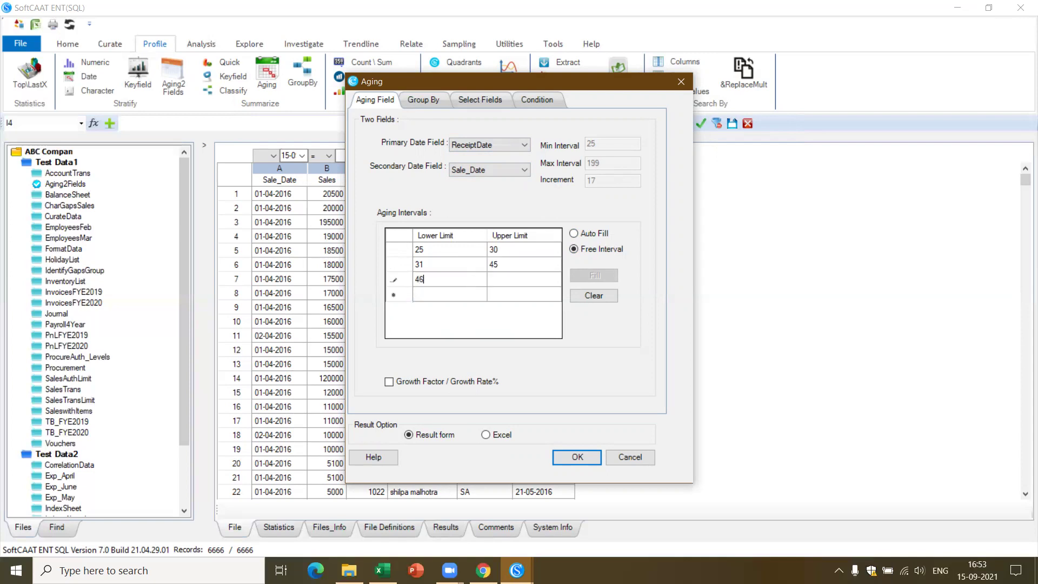
pyautogui.click(502, 273)
pyautogui.write('60')
pyautogui.click(463, 297)
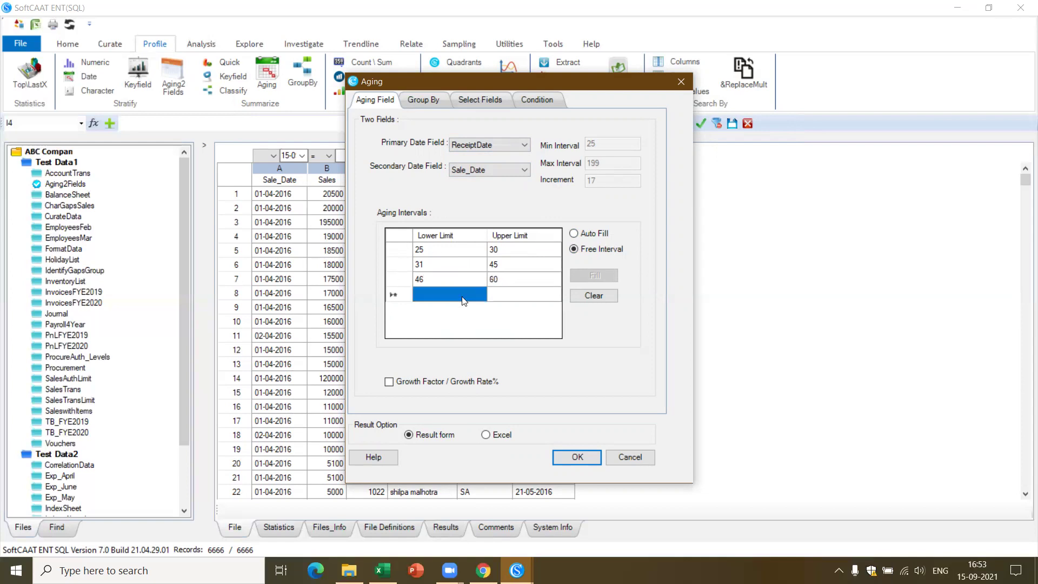
pyautogui.write('61')
pyautogui.click(492, 291)
pyautogui.write('90')
# Add a final aging interval of 90 to 180, run the aging to a result form and close the results.
pyautogui.click(458, 311)
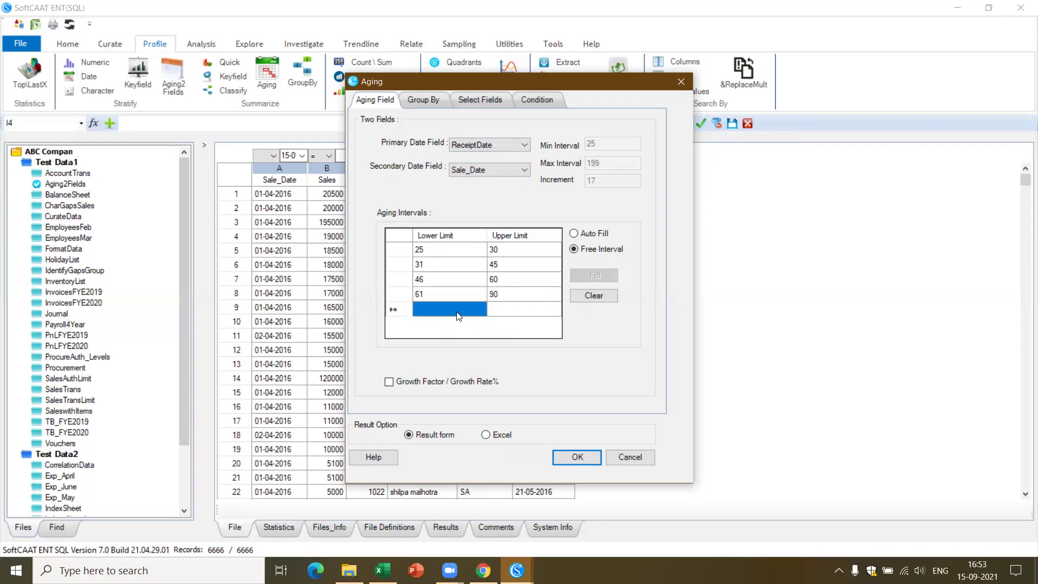
pyautogui.write('90')
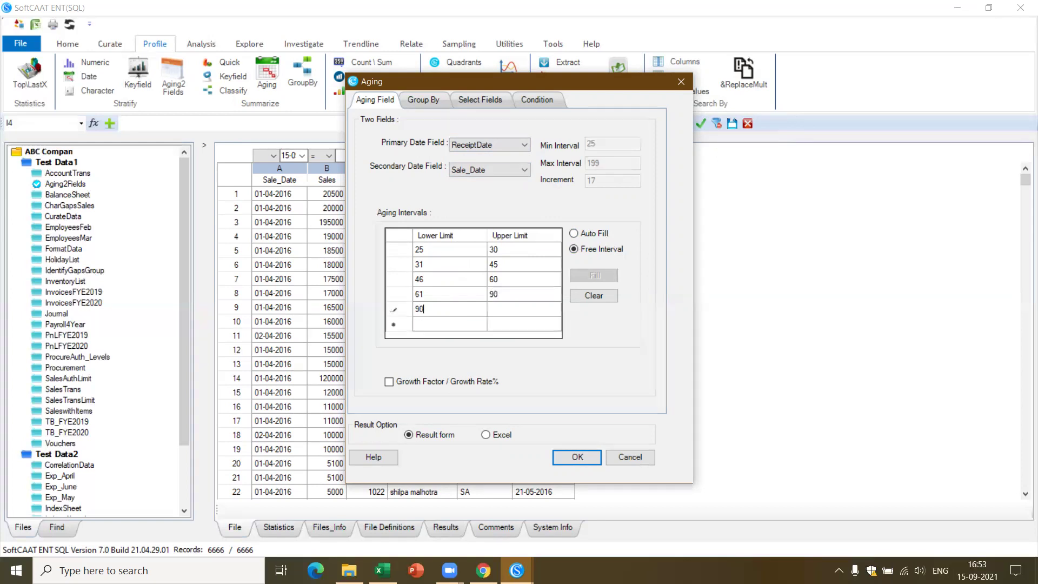
pyautogui.click(504, 315)
pyautogui.write('180')
pyautogui.click(583, 455)
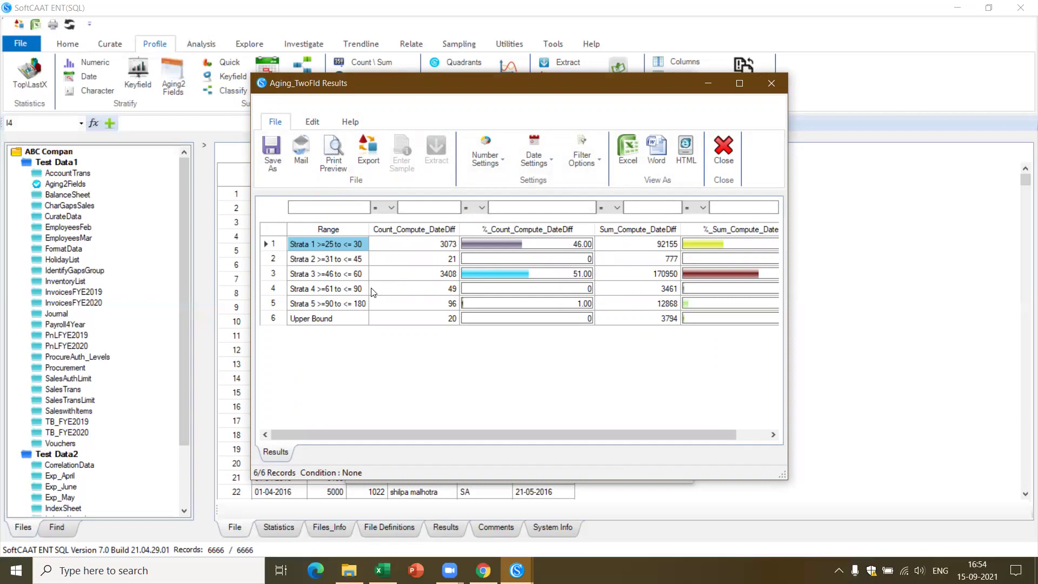
pyautogui.click(724, 155)
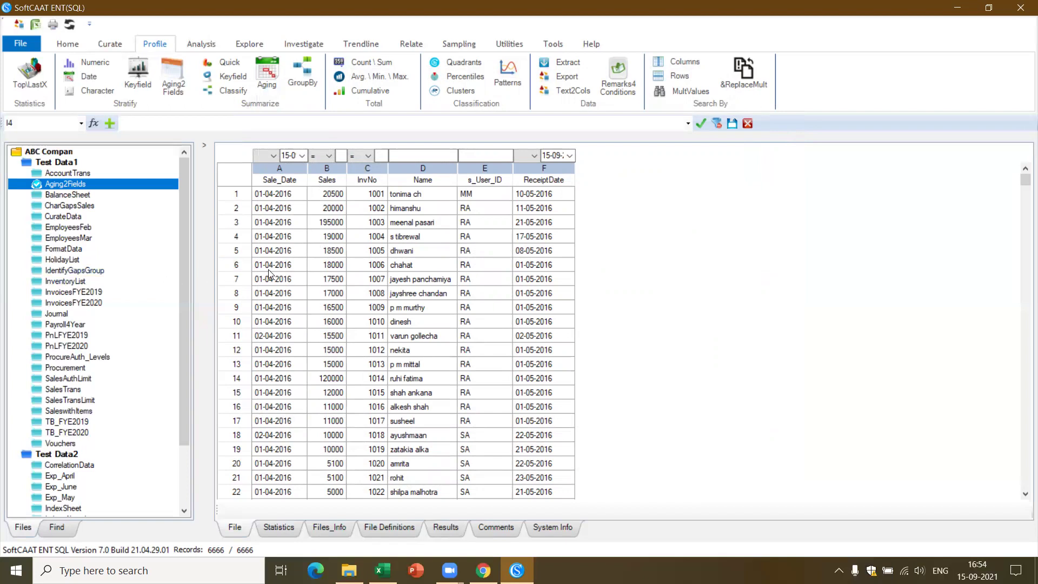
# Open the FormatData table.
pyautogui.click(77, 252)
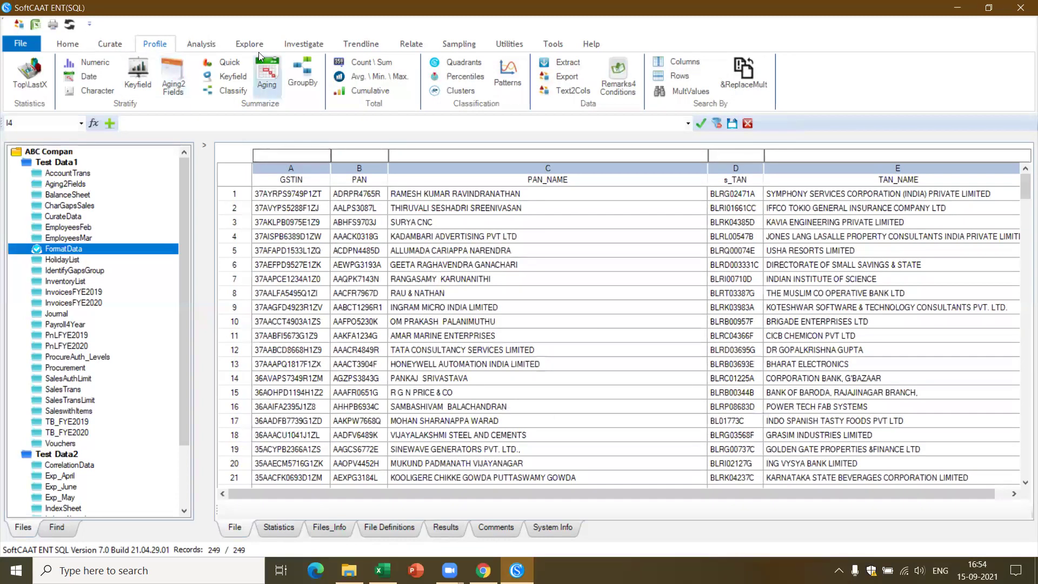
pyautogui.click(205, 44)
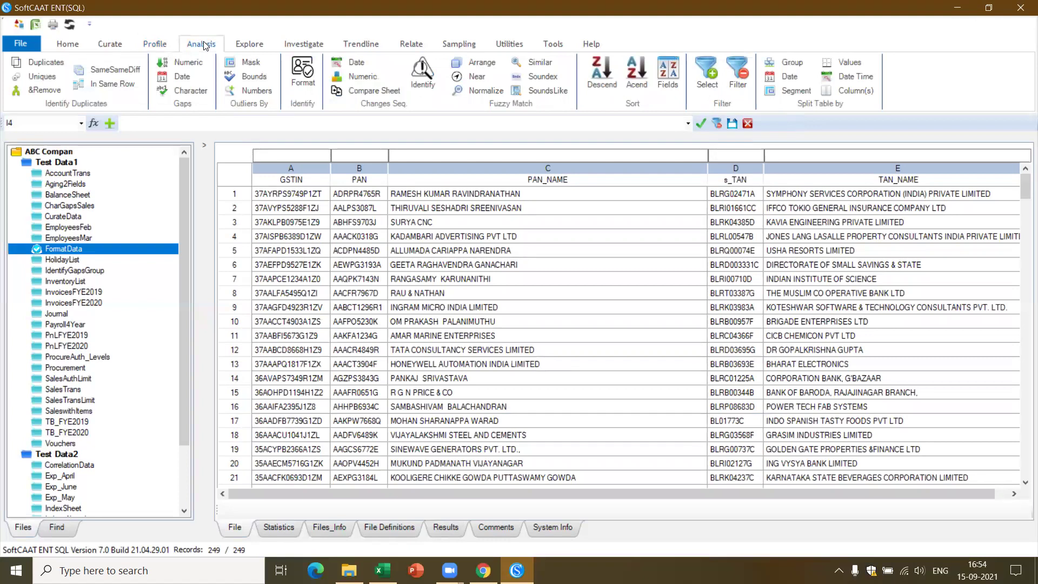
pyautogui.click(250, 47)
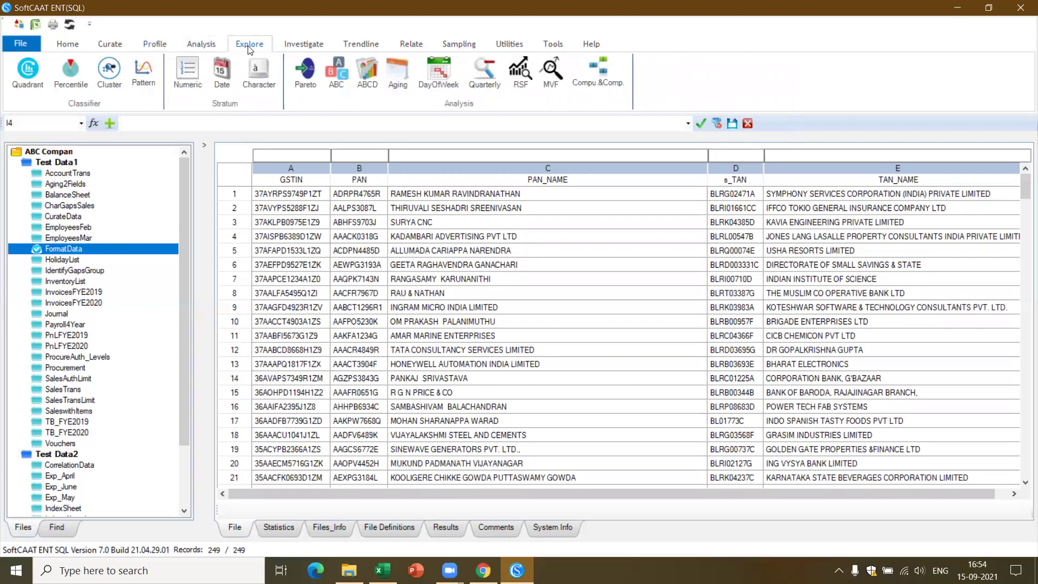
pyautogui.click(297, 47)
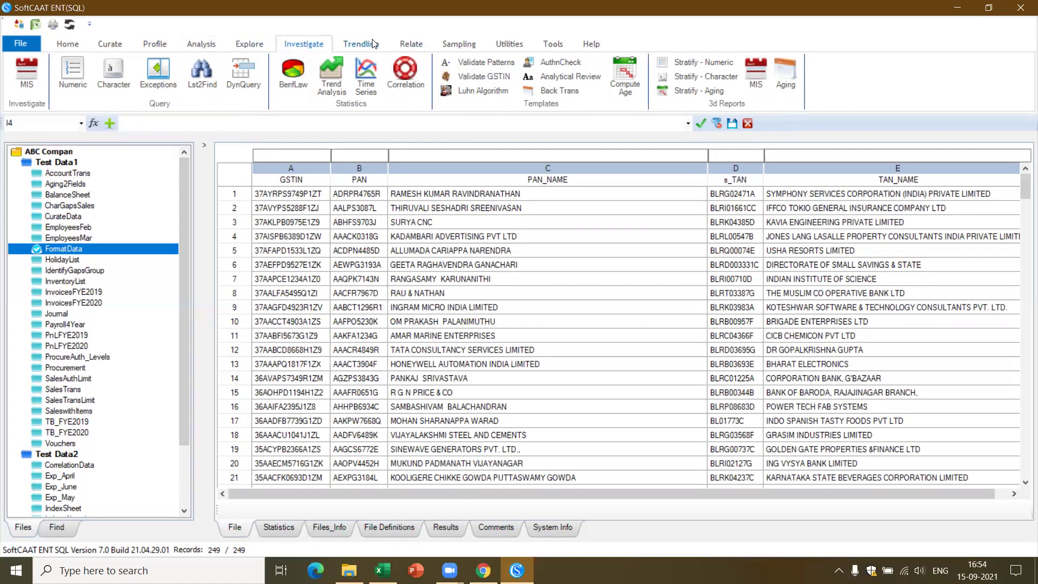
pyautogui.click(249, 47)
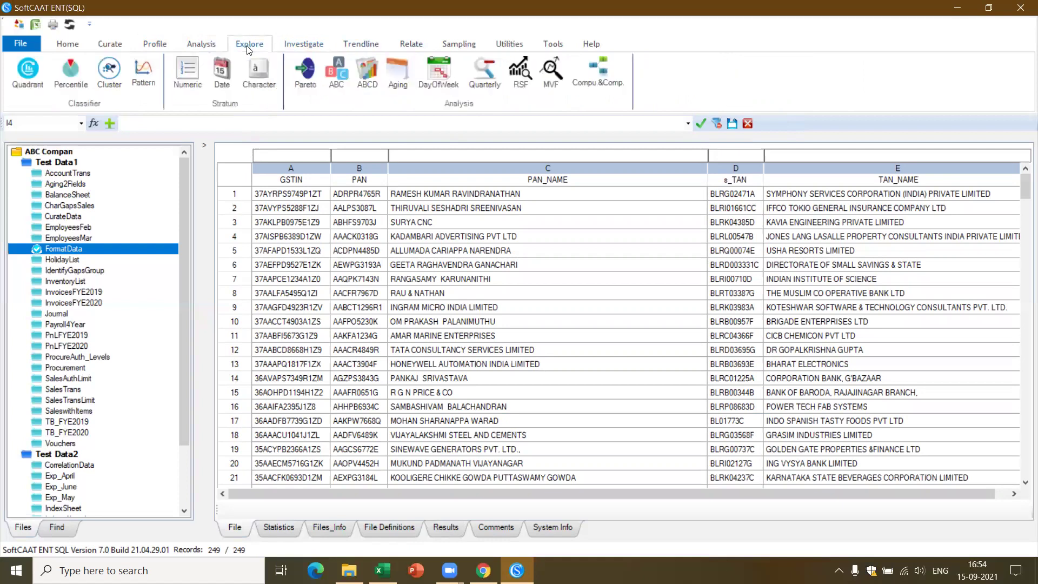
pyautogui.click(205, 47)
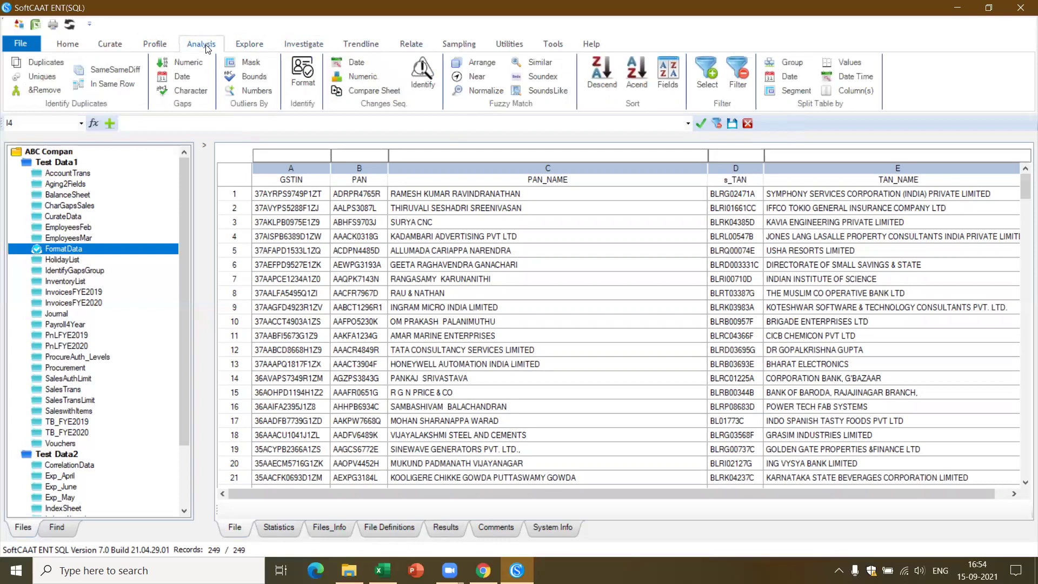
pyautogui.doubleClick(207, 48)
pyautogui.click(379, 242)
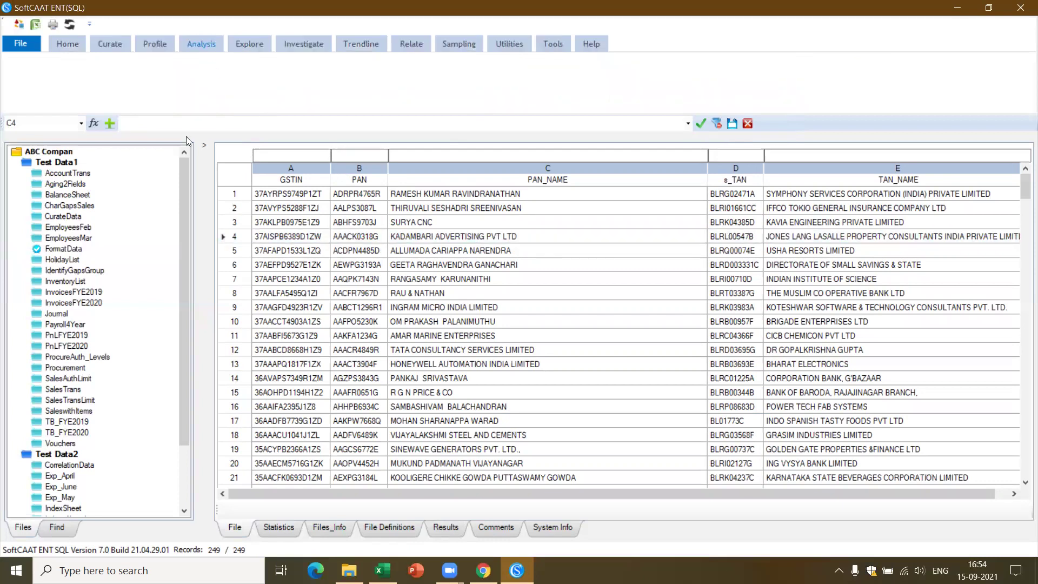
pyautogui.click(157, 42)
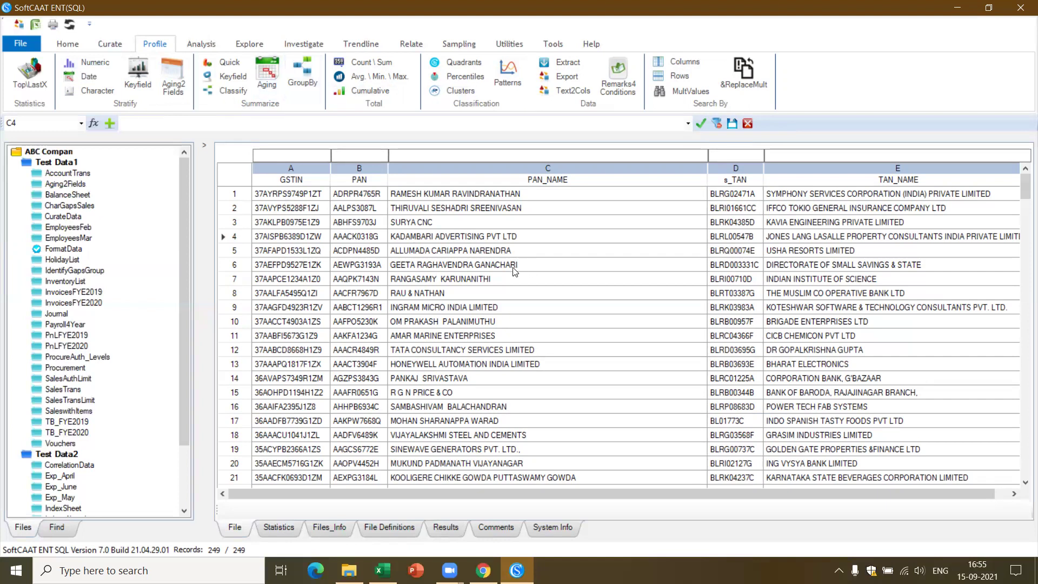
pyautogui.rightClick(478, 234)
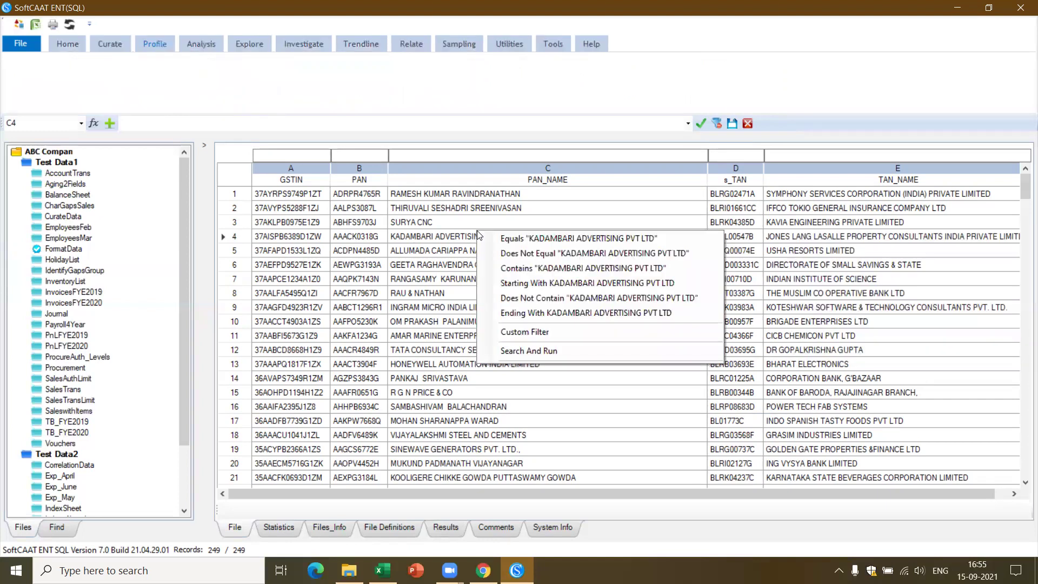
pyautogui.click(478, 235)
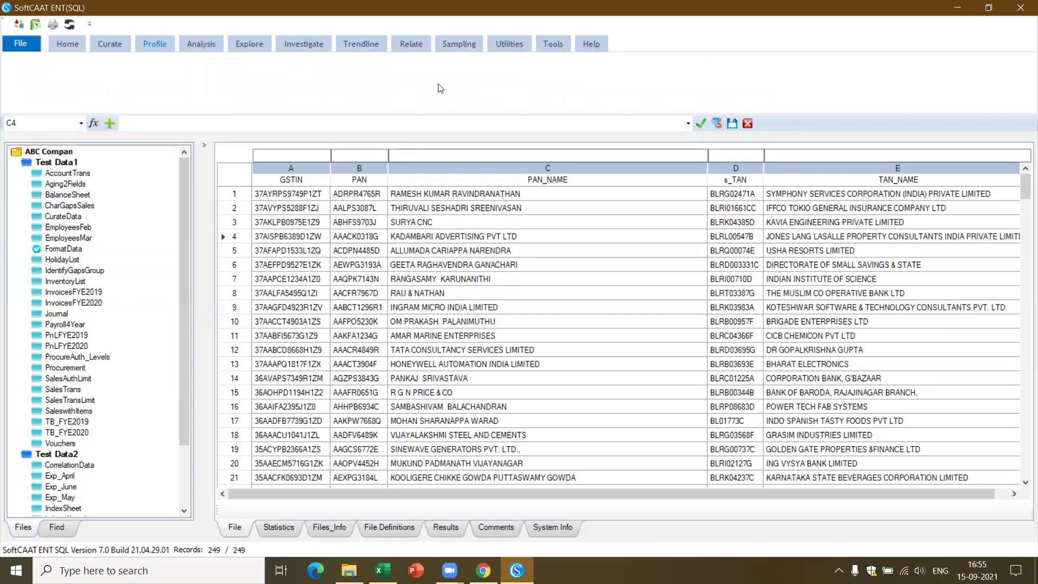
# Run Identify Format on the GSTIN field with field length shown and exceptions identified, output to a result form.
pyautogui.click(316, 45)
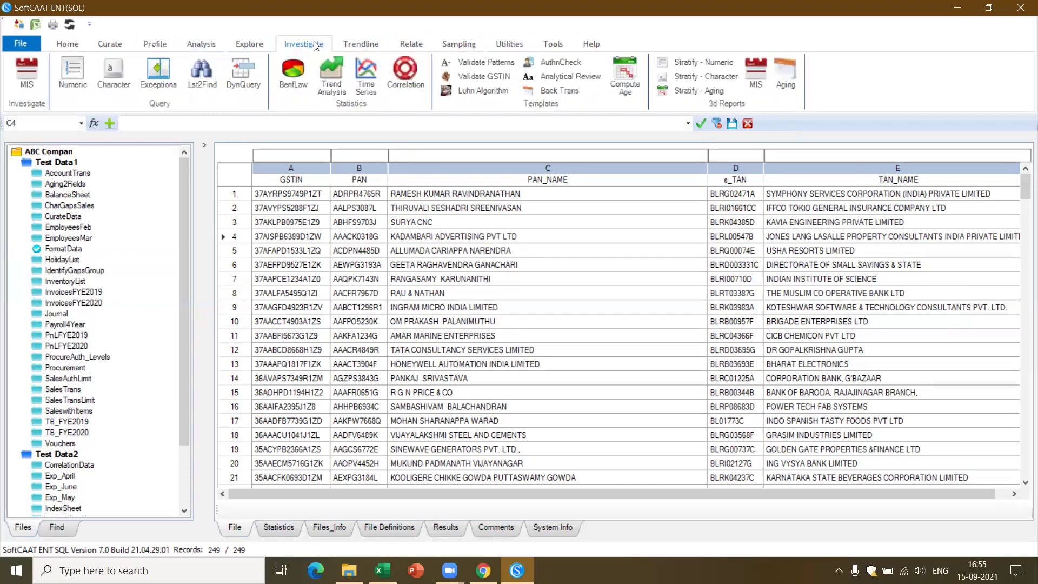
pyautogui.click(247, 47)
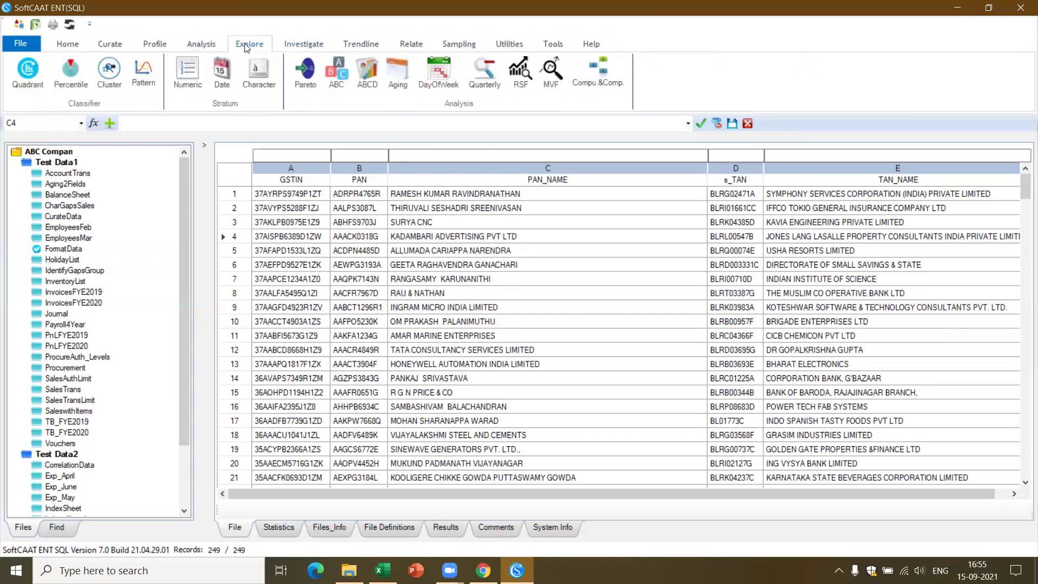
pyautogui.click(203, 49)
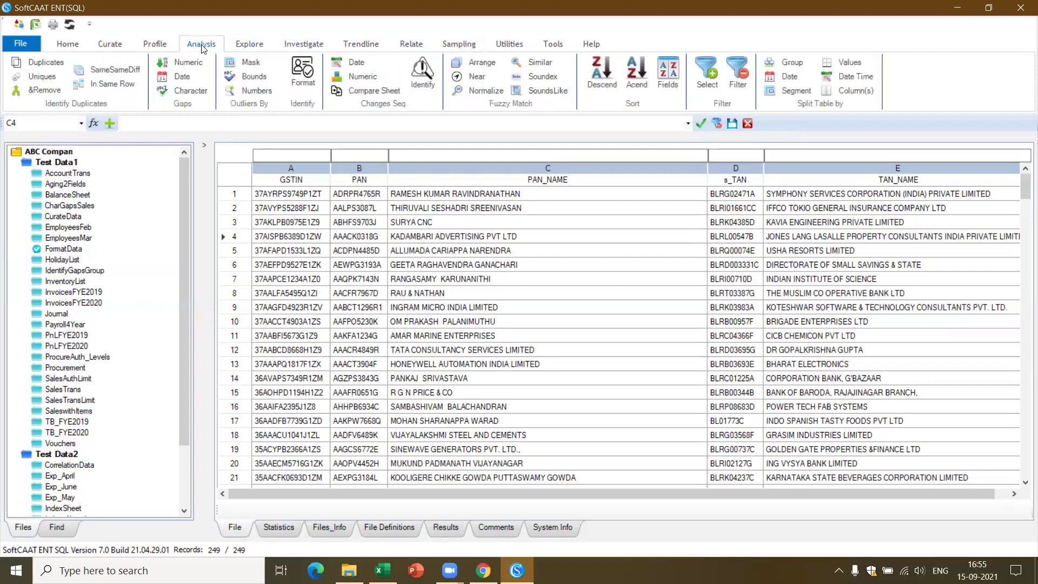
pyautogui.click(306, 76)
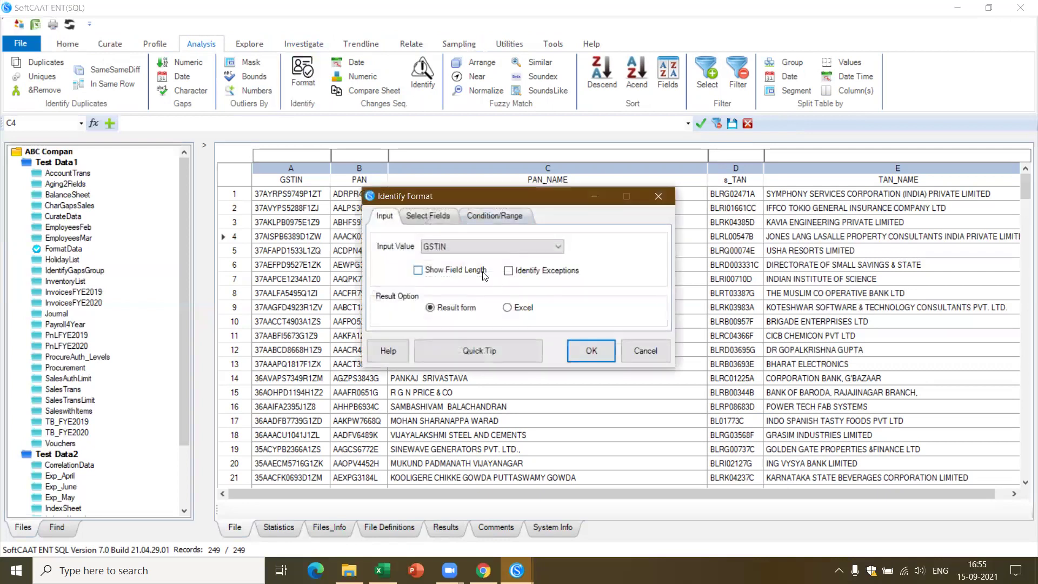
pyautogui.click(418, 271)
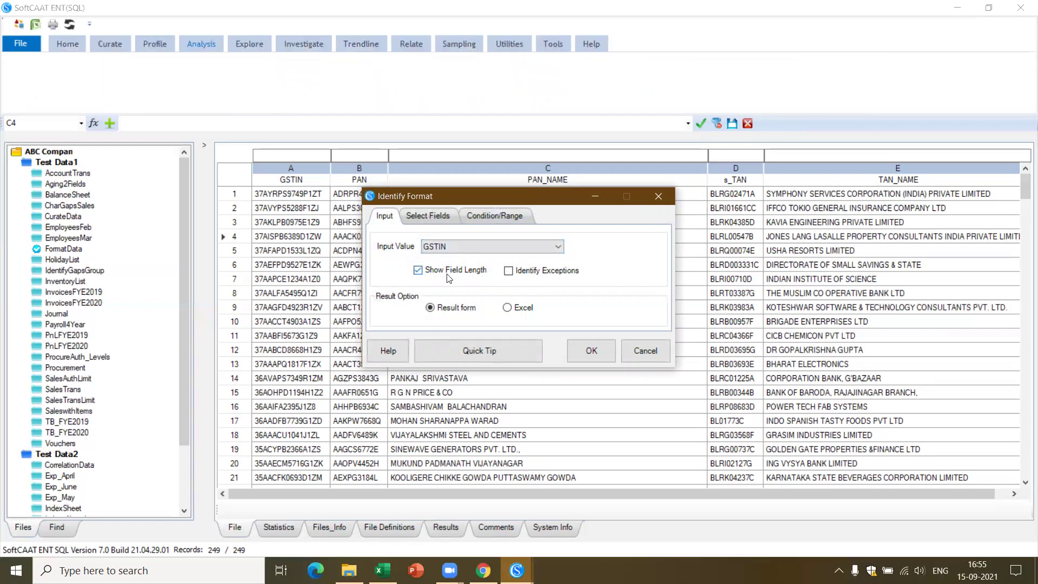
pyautogui.click(510, 272)
pyautogui.click(591, 352)
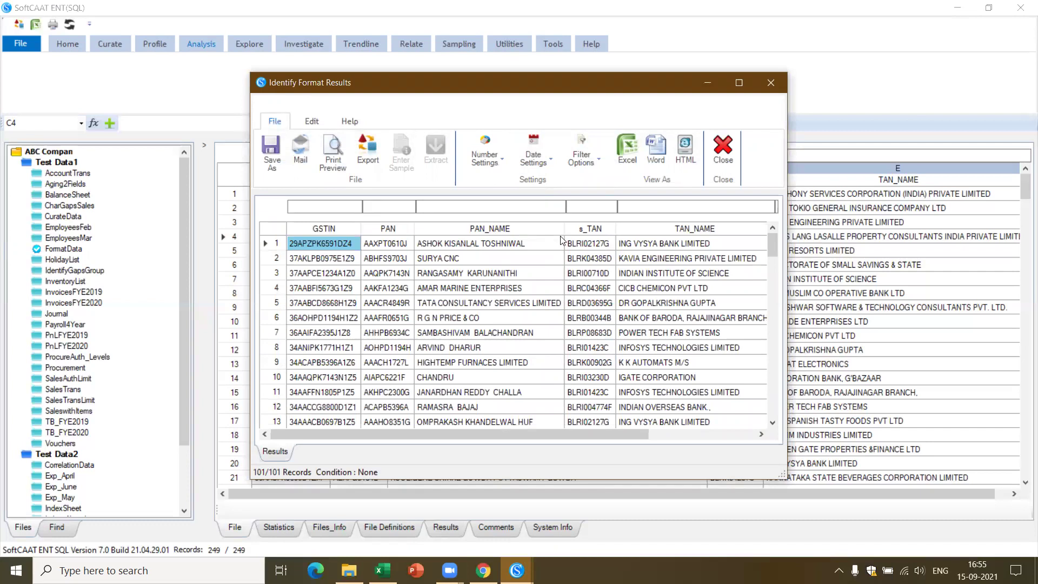
# Filter the maximized format results to records with a FieldLength of 14, review them and close the results.
pyautogui.click(740, 83)
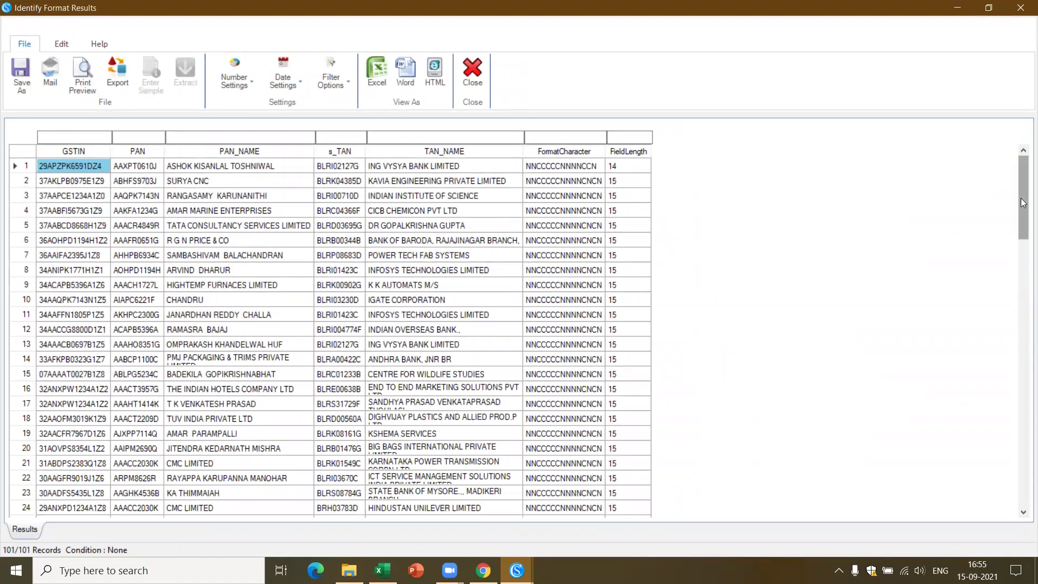
pyautogui.moveTo(1024, 202)
pyautogui.mouseDown()
pyautogui.moveTo(1023, 304)
pyautogui.moveTo(1018, 205)
pyautogui.mouseUp()
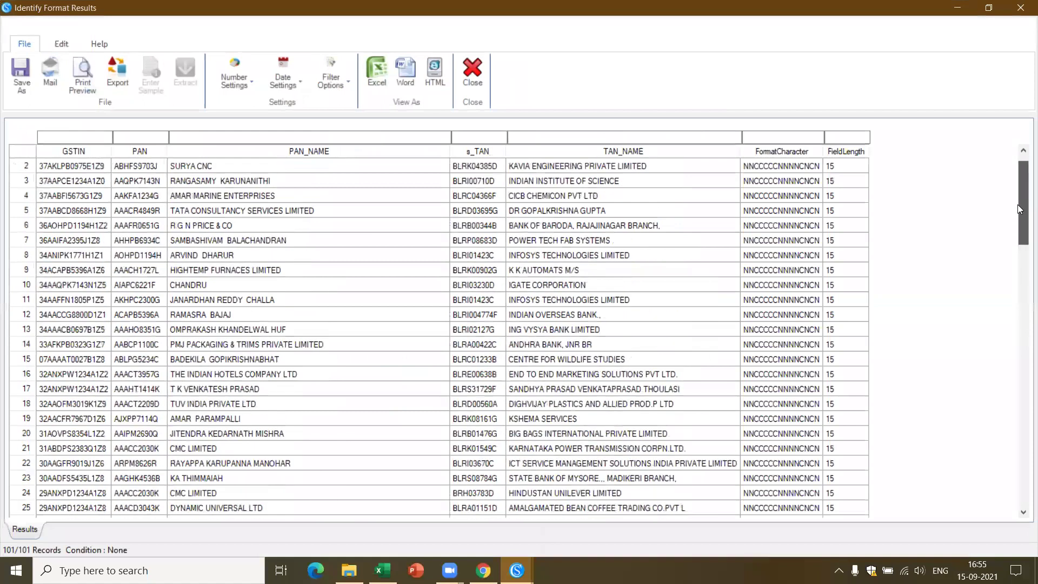
pyautogui.click(848, 137)
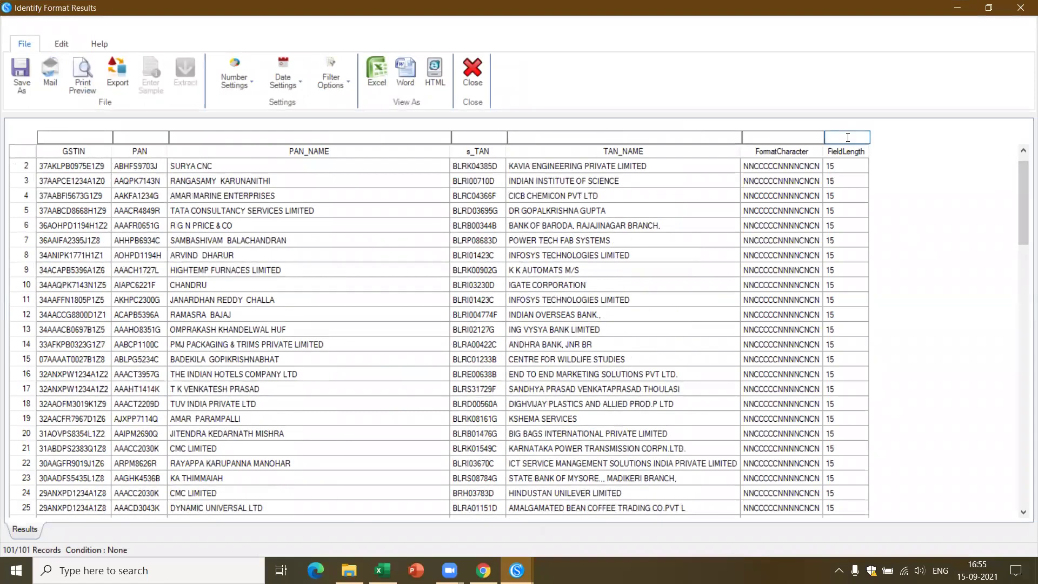
pyautogui.write('14')
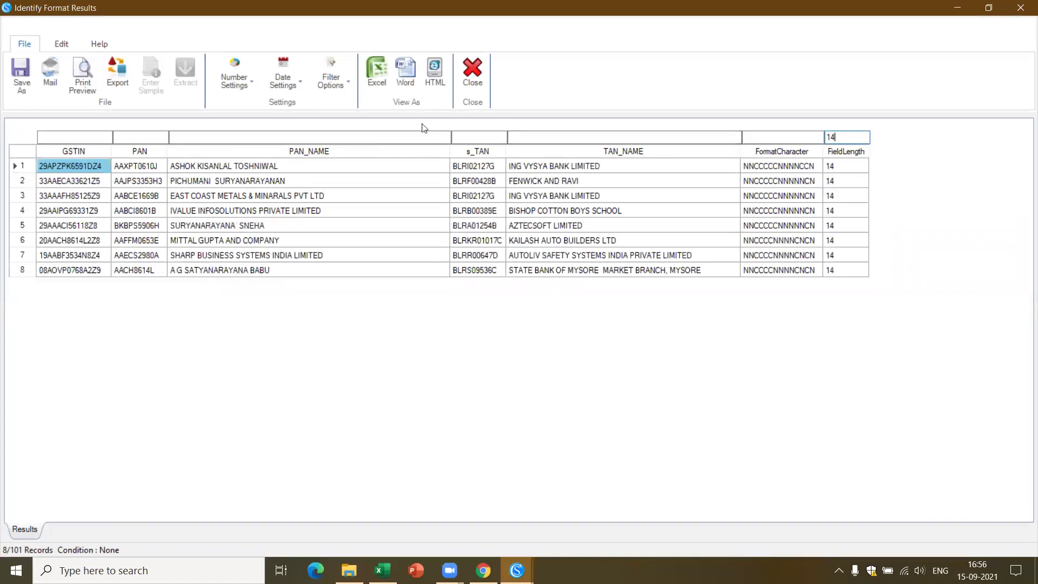
pyautogui.click(472, 73)
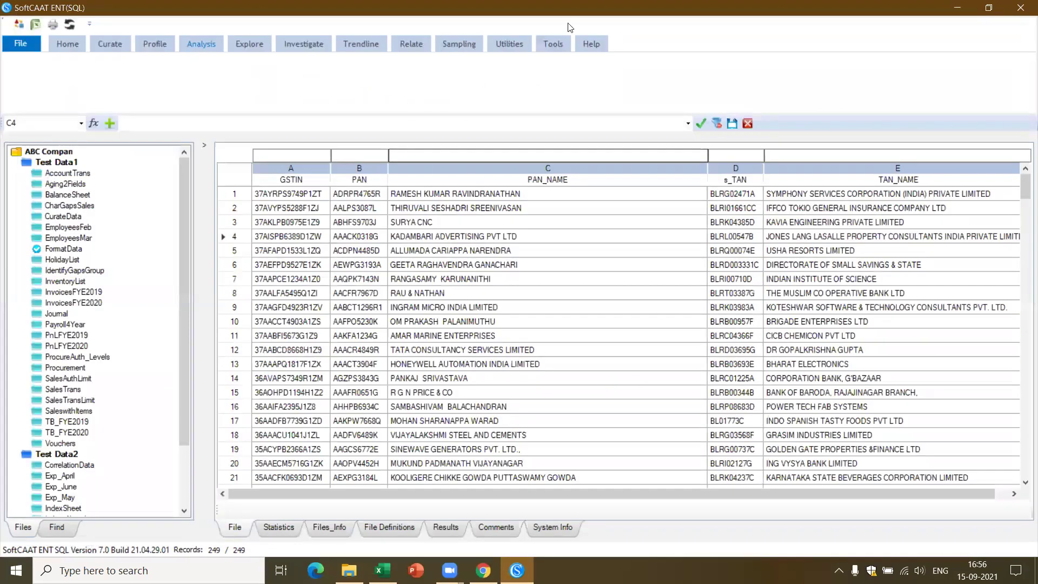
# Look through the EmployeesMar, InvoicesFYE2019 and InvoicesFYE2020 tables, examining the invoice records of 2020.
pyautogui.click(62, 40)
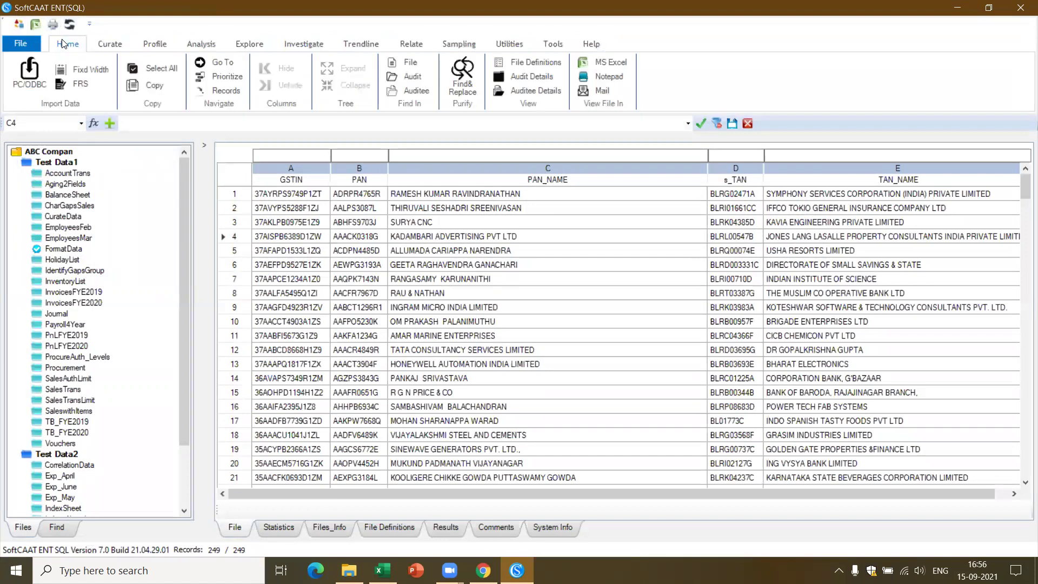
pyautogui.click(420, 322)
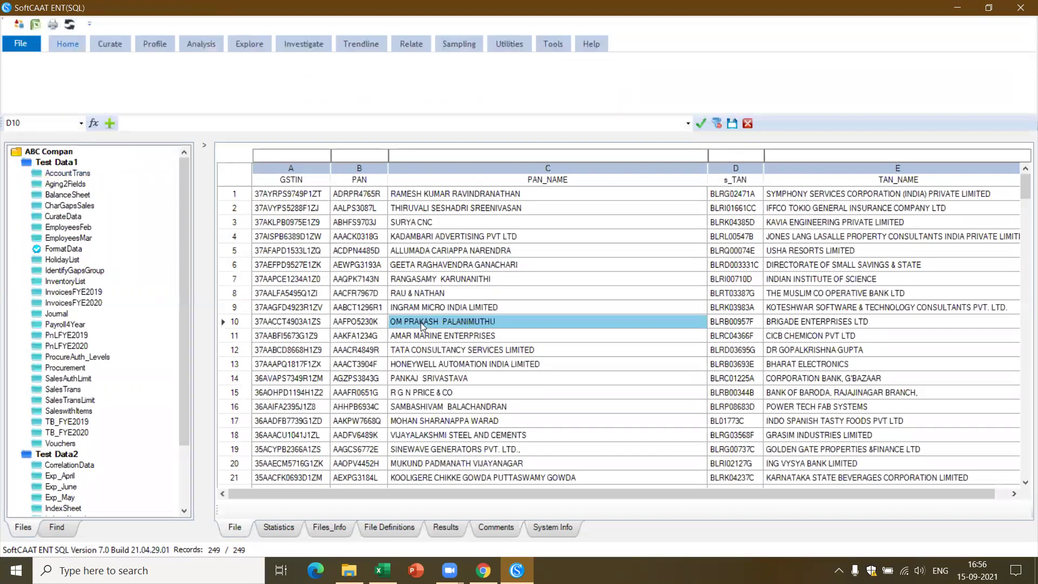
pyautogui.click(74, 238)
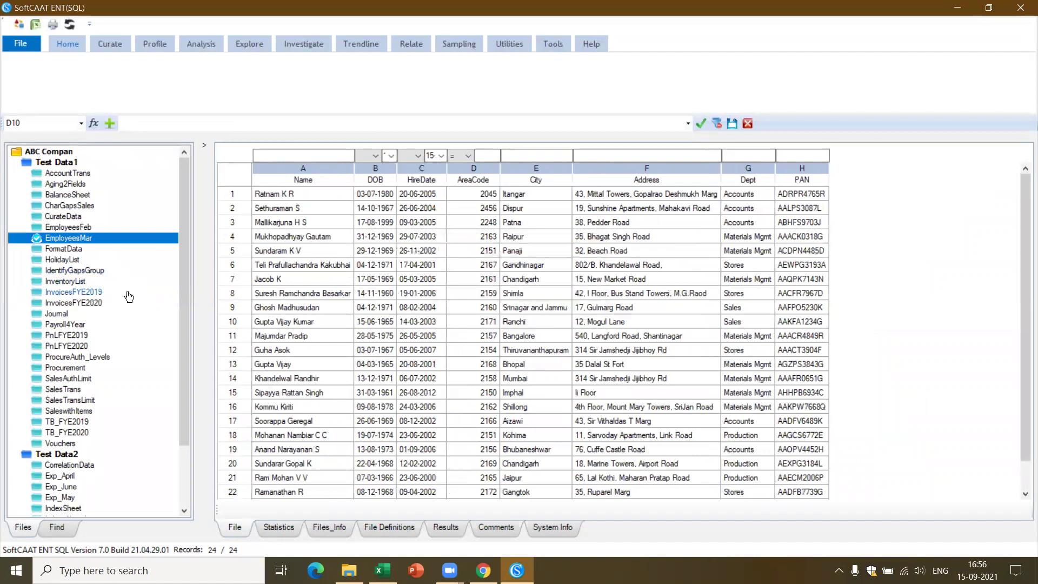
pyautogui.click(90, 292)
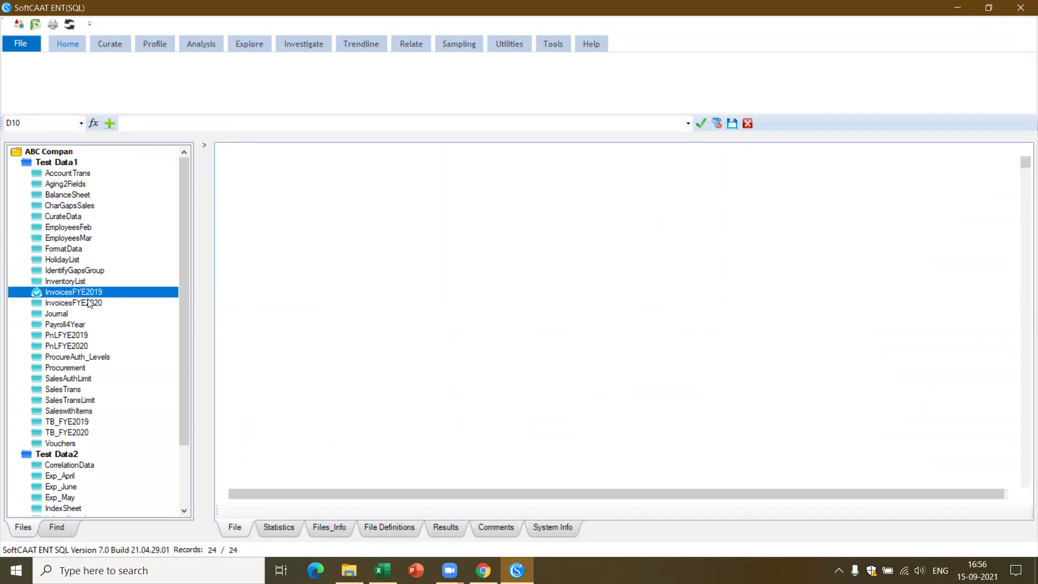
pyautogui.click(89, 303)
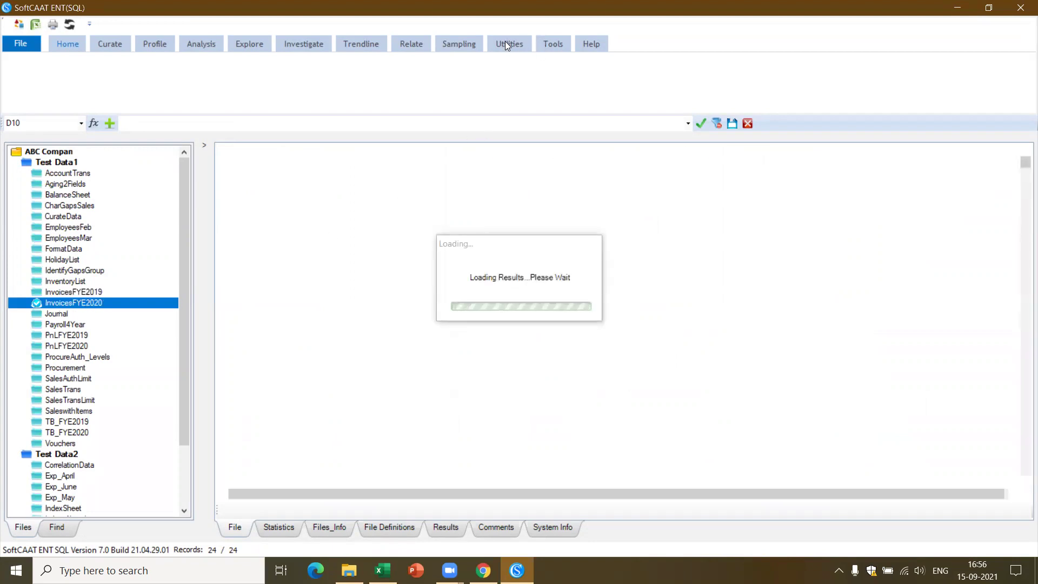
pyautogui.click(414, 44)
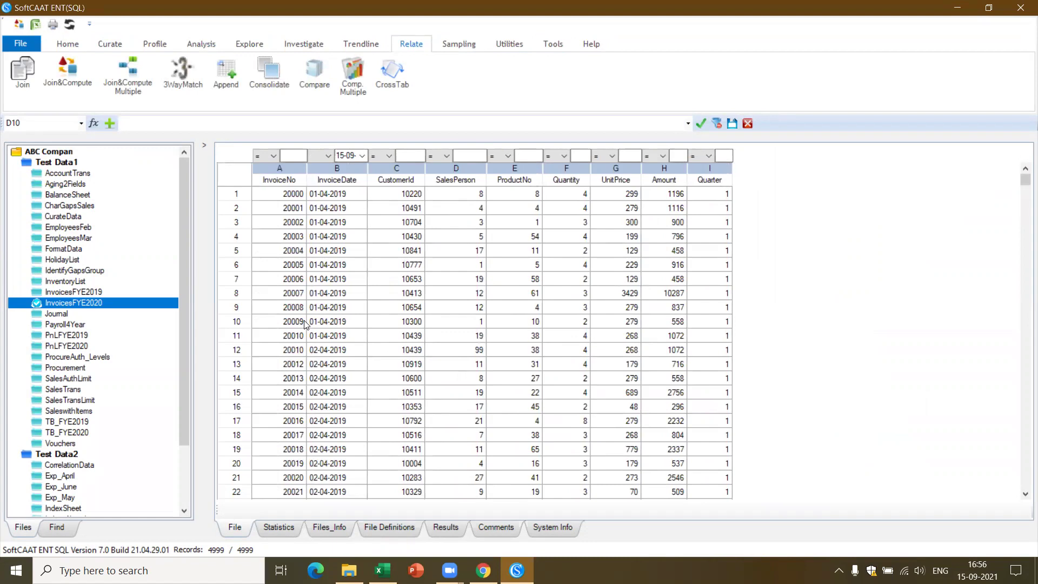
pyautogui.click(334, 194)
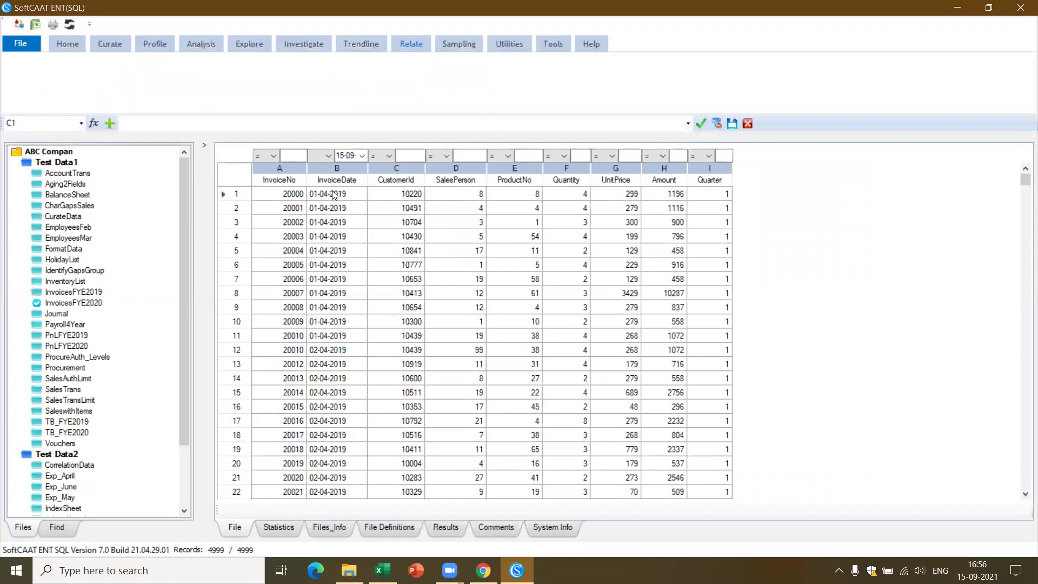
pyautogui.click(96, 306)
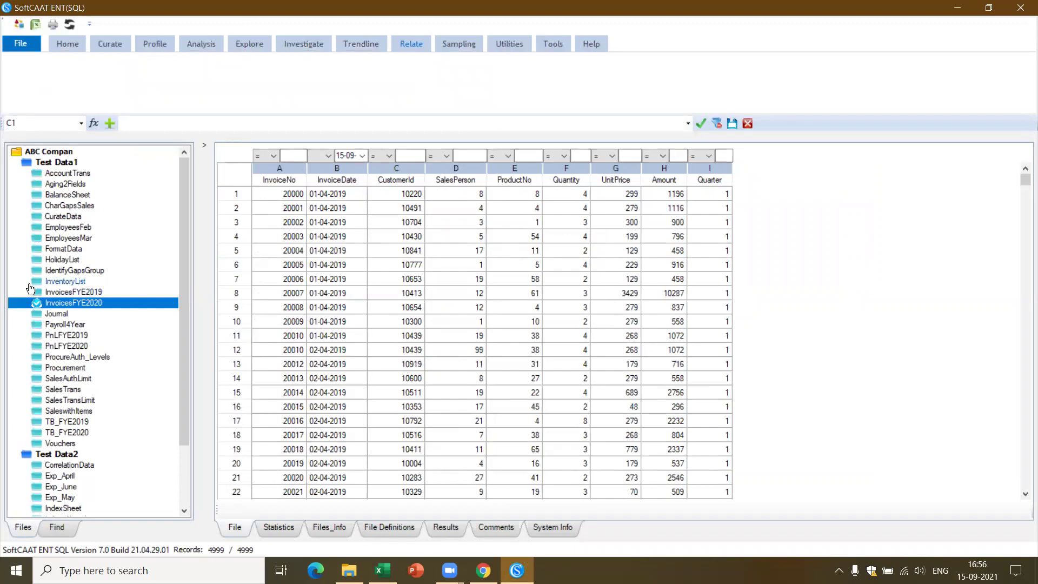
# Open InvoicesFYE2019 and start a file comparison with InvoicesFYE2020 as the secondary sheet.
pyautogui.click(63, 294)
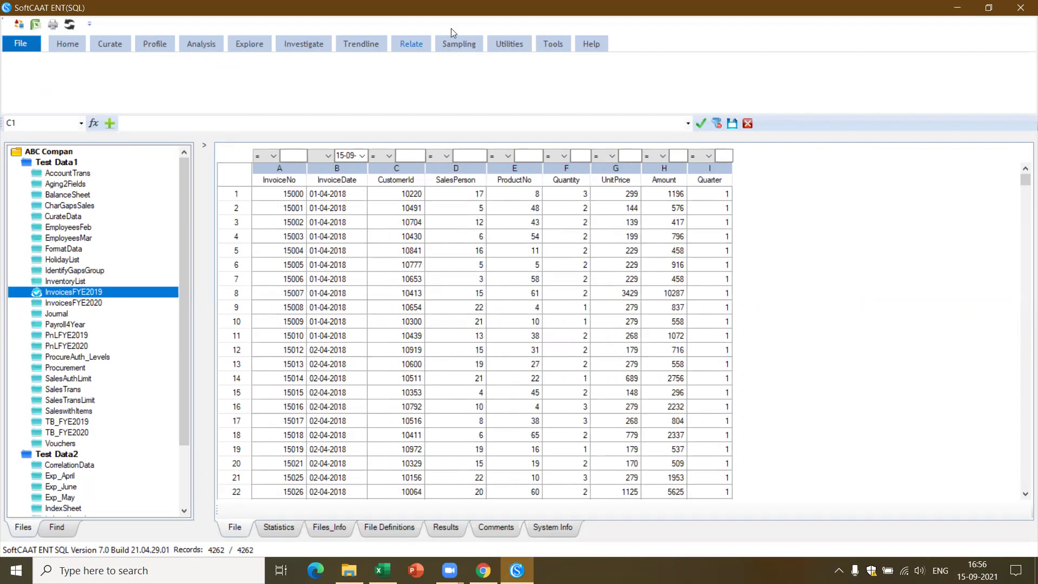
pyautogui.click(412, 44)
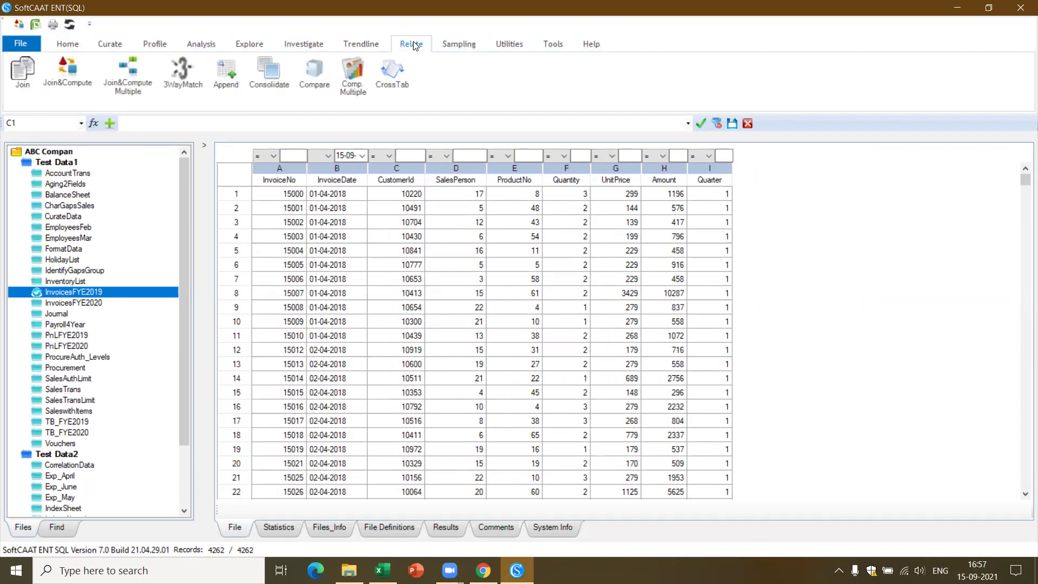
pyautogui.click(316, 82)
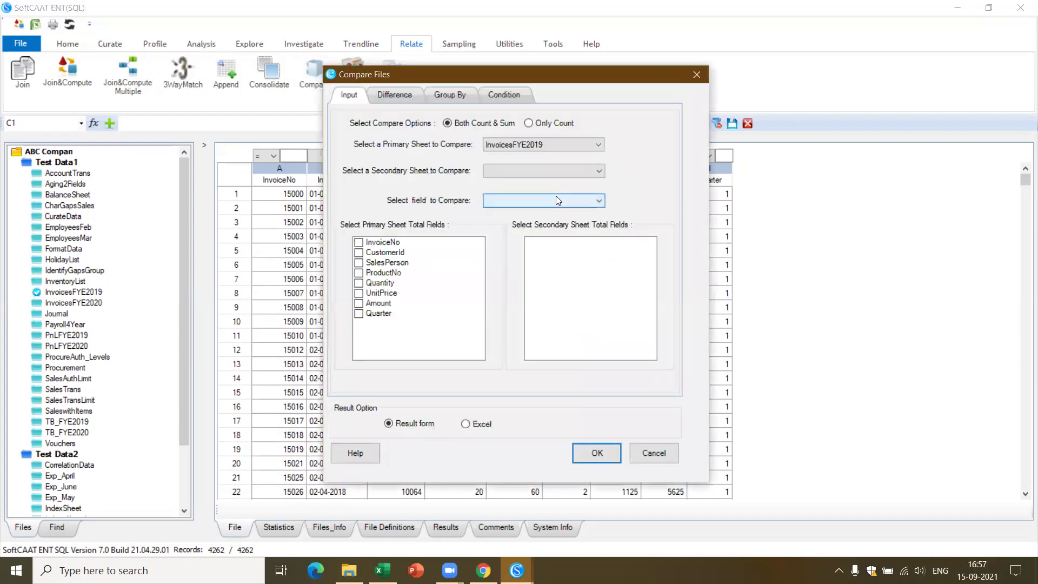
pyautogui.click(598, 172)
pyautogui.press('i')
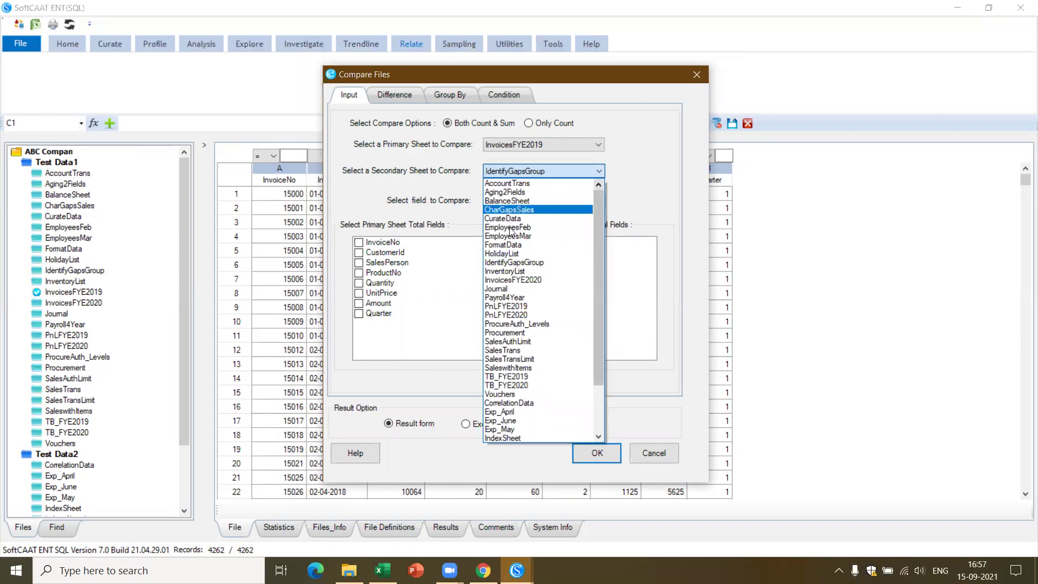
pyautogui.click(530, 280)
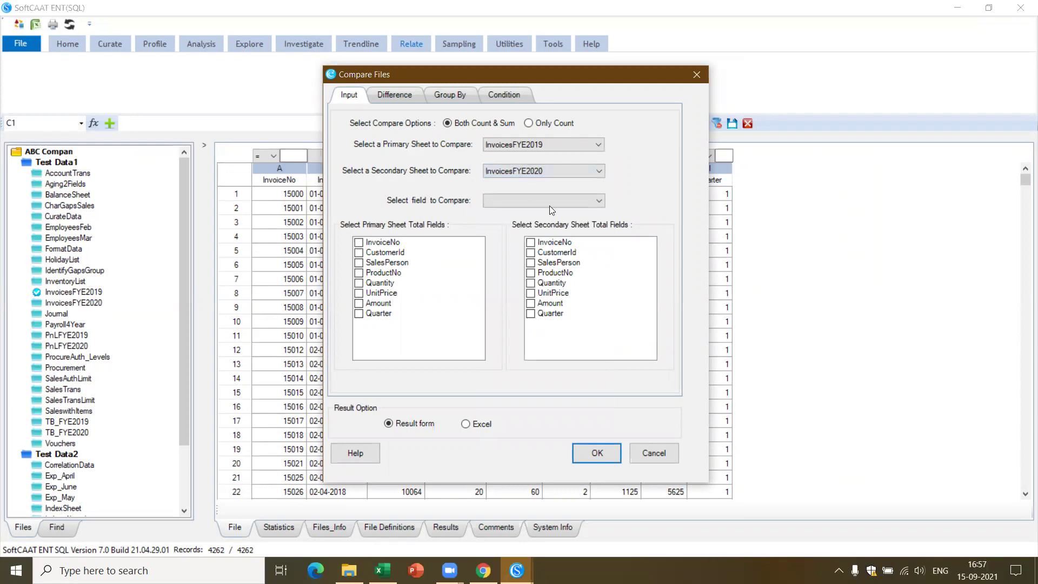
# Set CustomerId as the field to compare and total the Amount field in both the primary and secondary sheets.
pyautogui.click(599, 202)
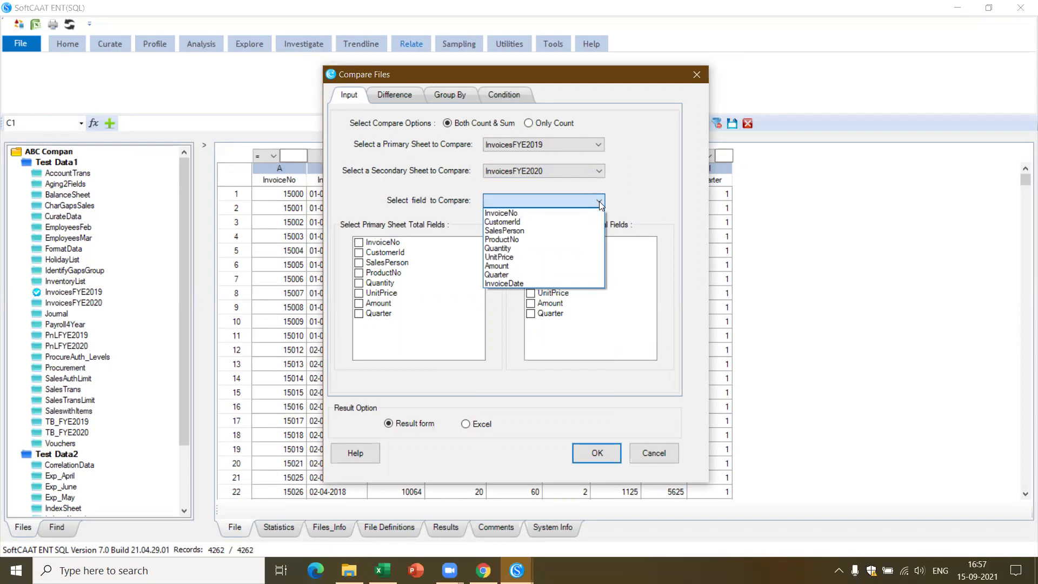
pyautogui.click(563, 222)
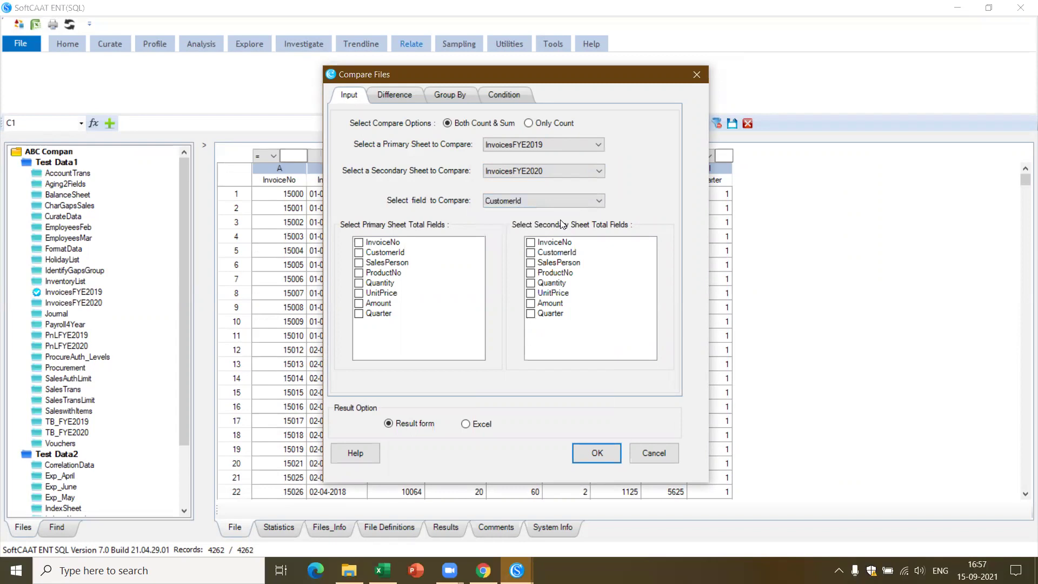
pyautogui.click(362, 306)
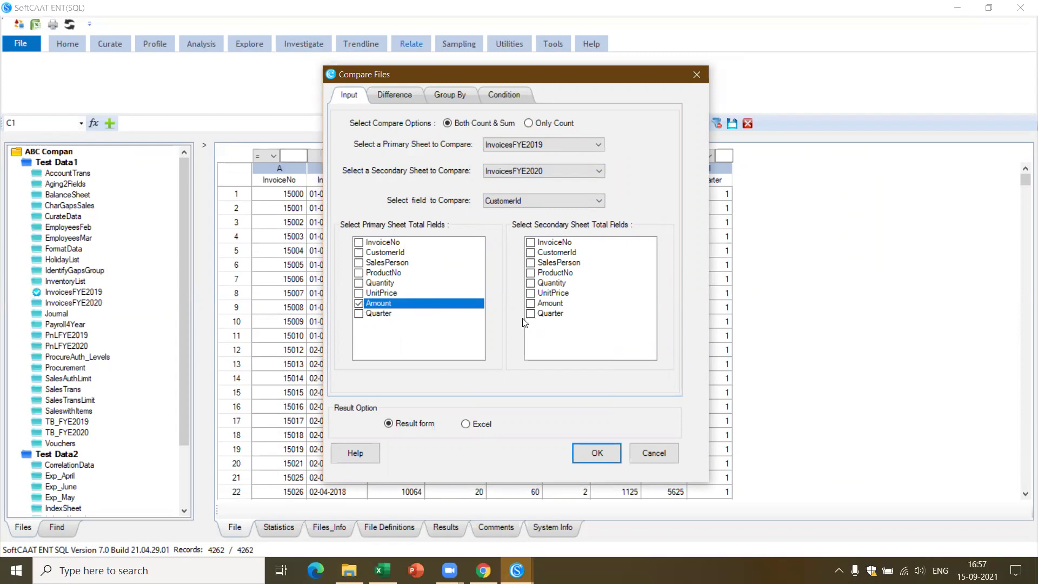
pyautogui.click(530, 303)
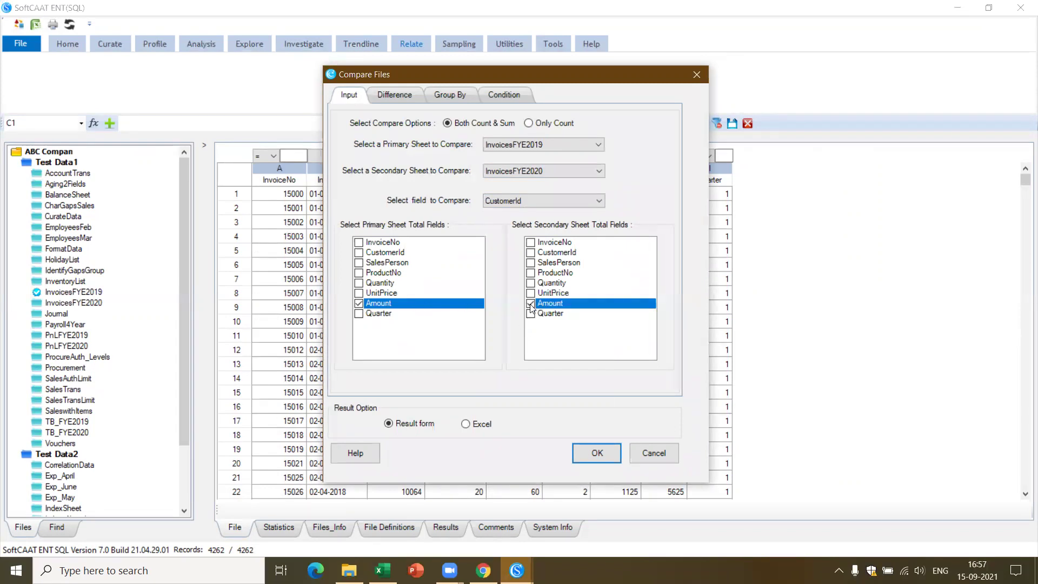
# Add the difference between the primary and secondary Amount totals and run the comparison to a result form.
pyautogui.click(394, 96)
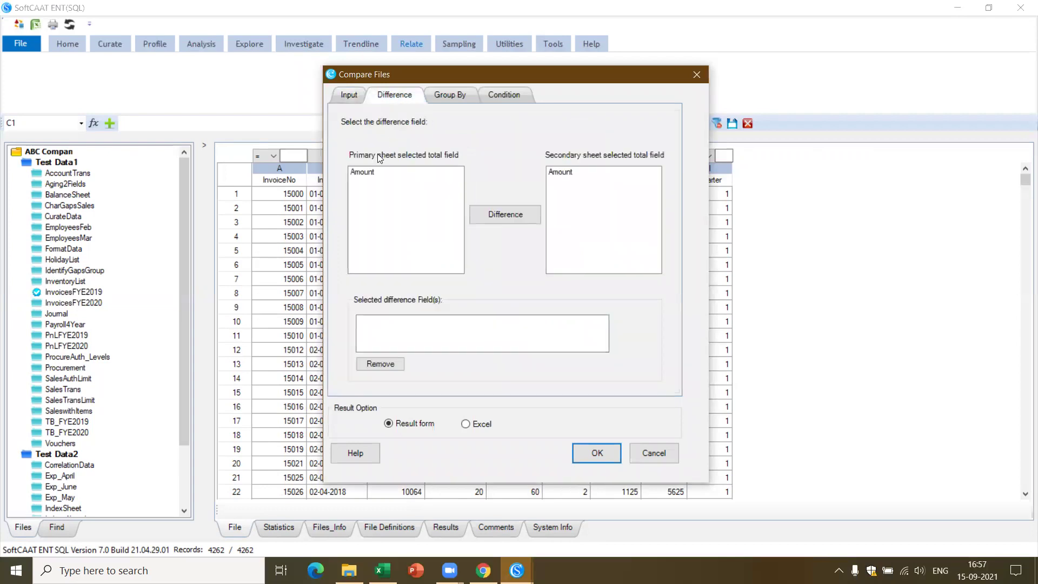
pyautogui.click(371, 172)
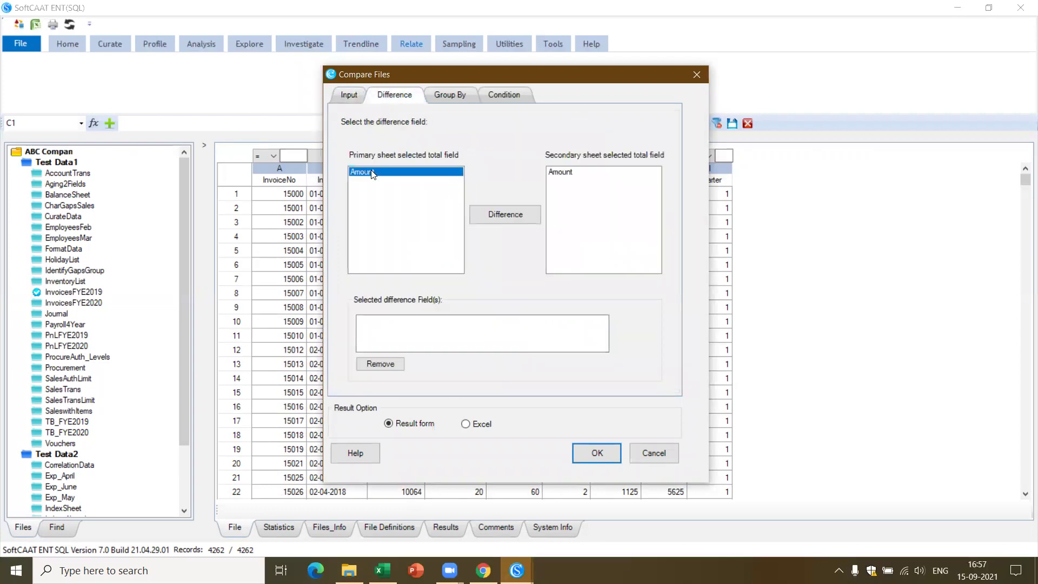
pyautogui.click(571, 172)
pyautogui.click(514, 214)
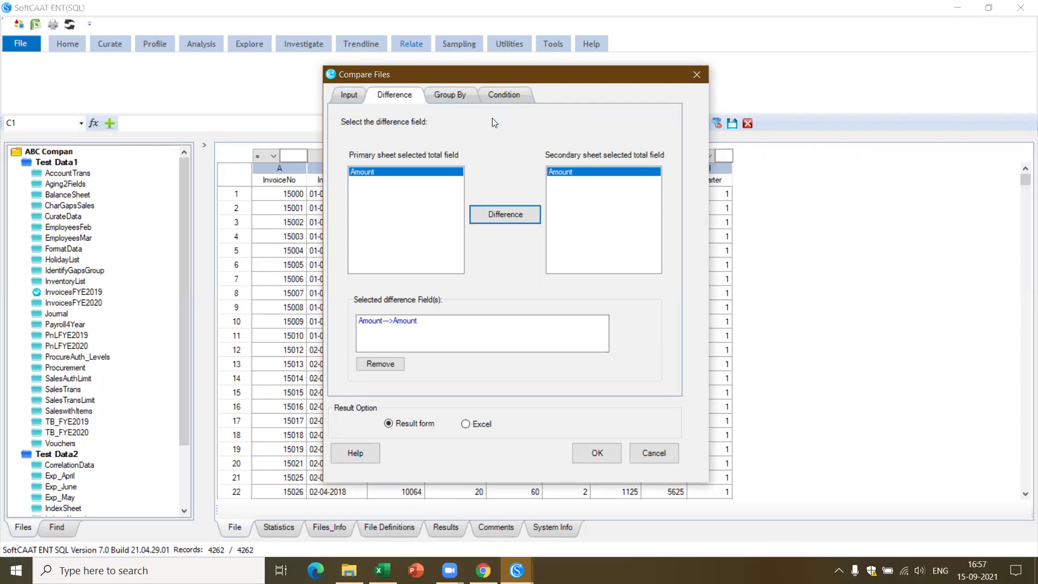
pyautogui.click(349, 96)
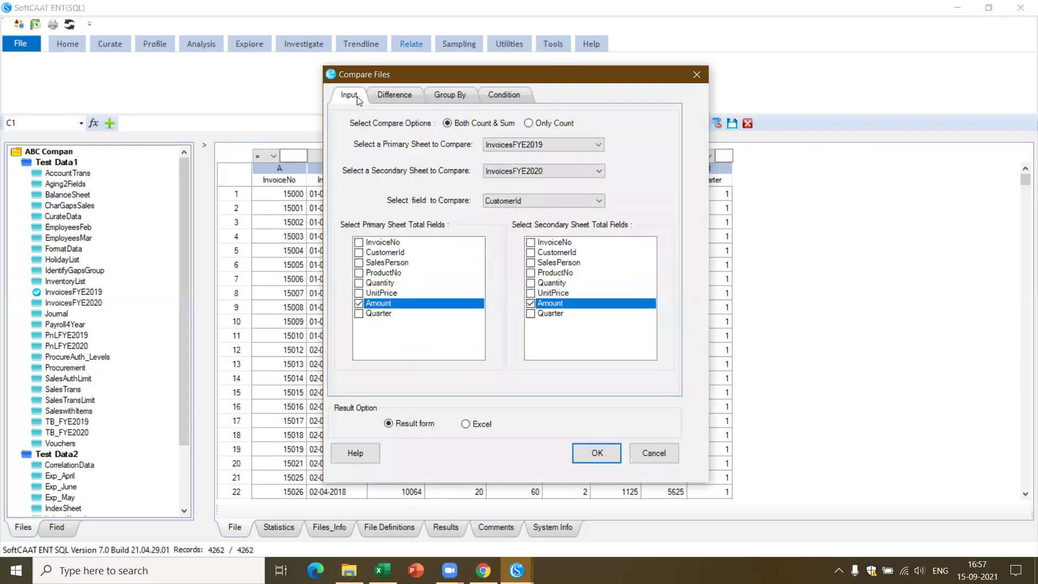
pyautogui.click(598, 454)
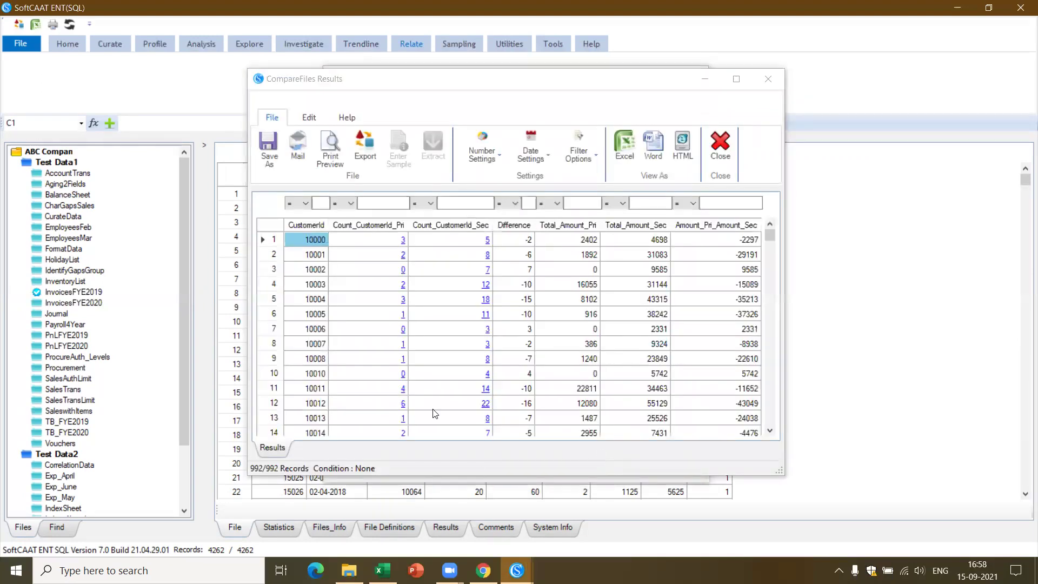
# Maximize the comparison results and filter them to customers with a secondary sheet count of 0.
pyautogui.click(736, 79)
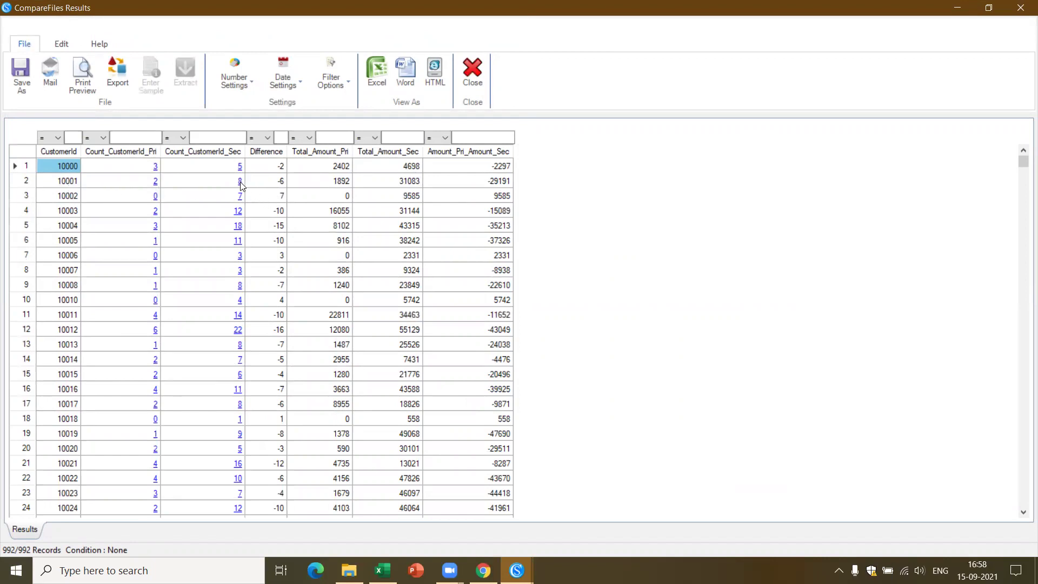
pyautogui.click(140, 140)
pyautogui.click(211, 136)
pyautogui.write('0')
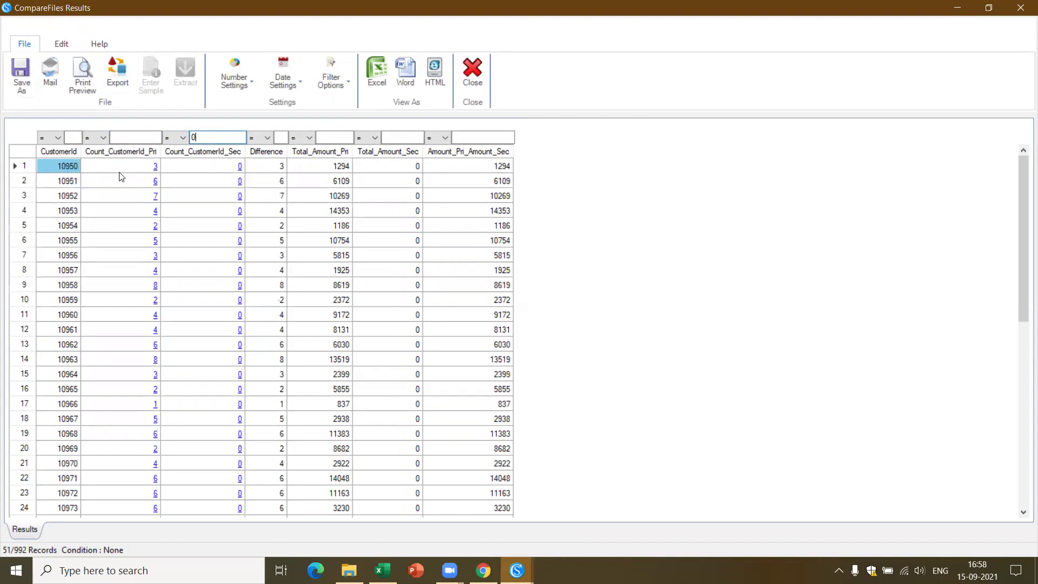
# Replace the secondary count filter with a primary sheet count of 0, and summarize the Amount_Pri_Amount_Sec column for each filter.
pyautogui.click(458, 151)
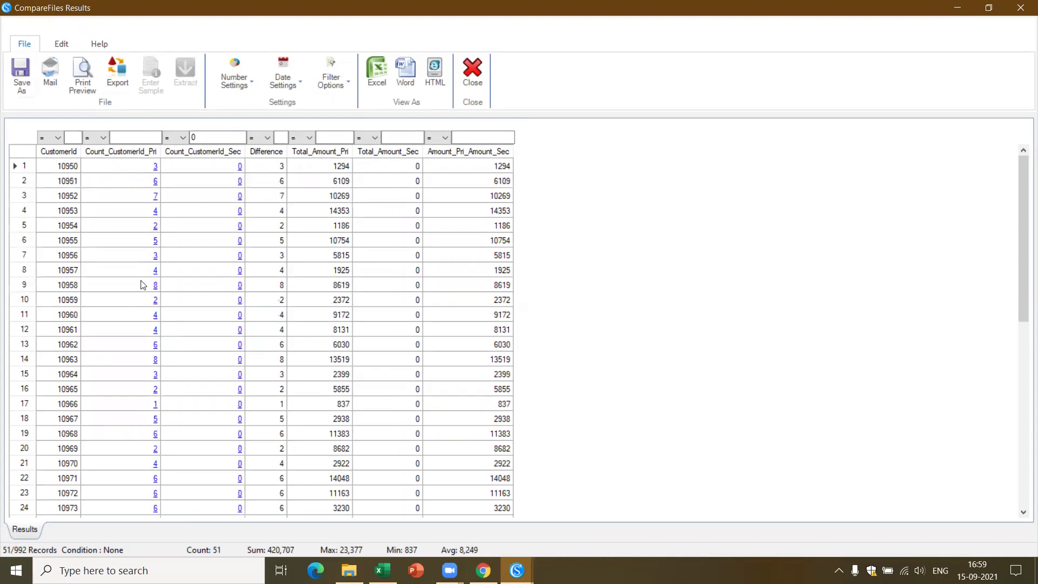
pyautogui.doubleClick(231, 136)
pyautogui.press('BackSpace')
pyautogui.click(152, 137)
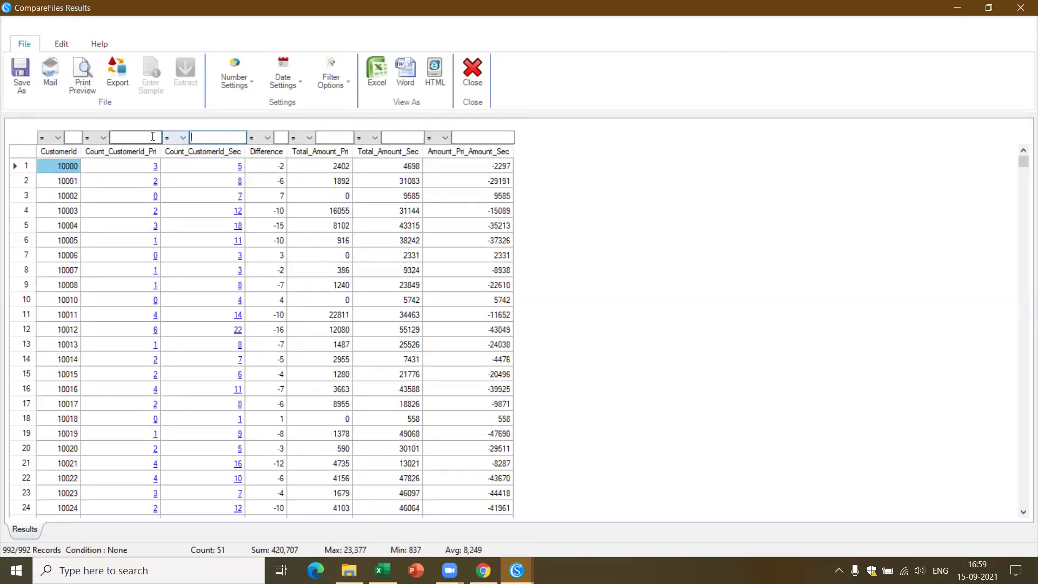
pyautogui.write('0')
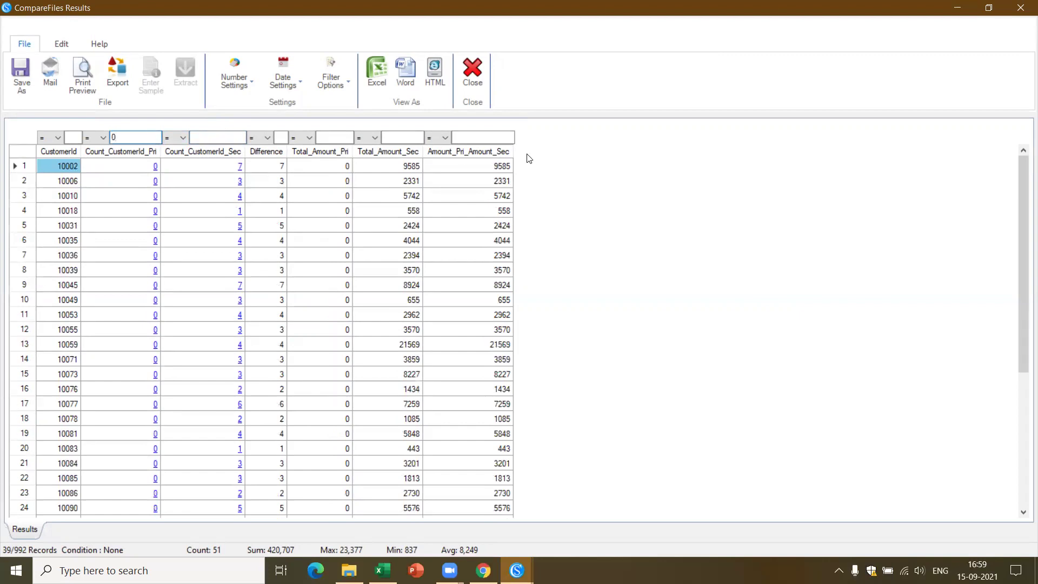
pyautogui.click(461, 151)
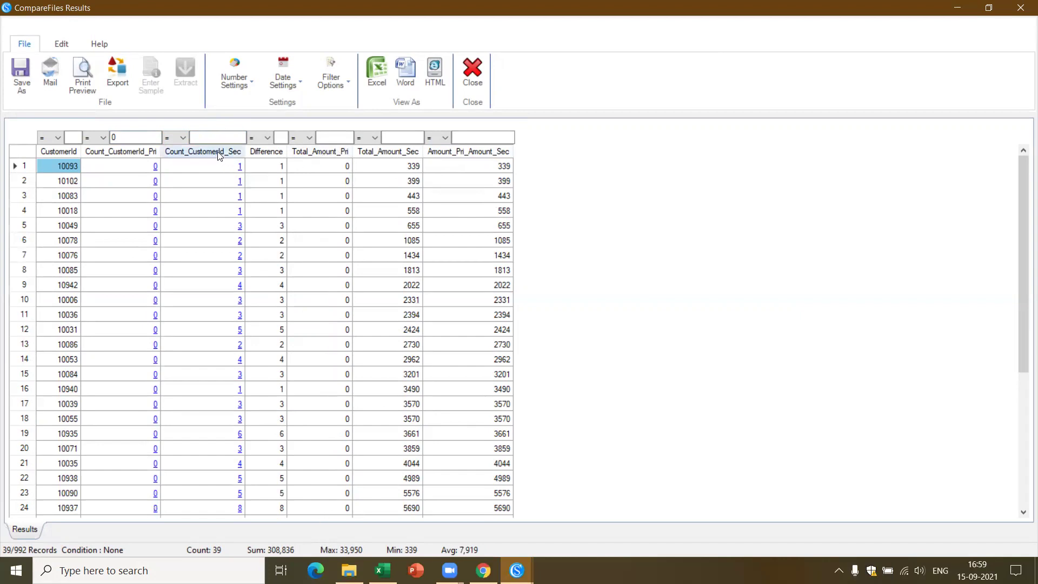
# Clear the primary count filter, sort the results by Difference, re-sort by Amount_Pri_Amount_Sec in descending order, and close the results.
pyautogui.click(149, 135)
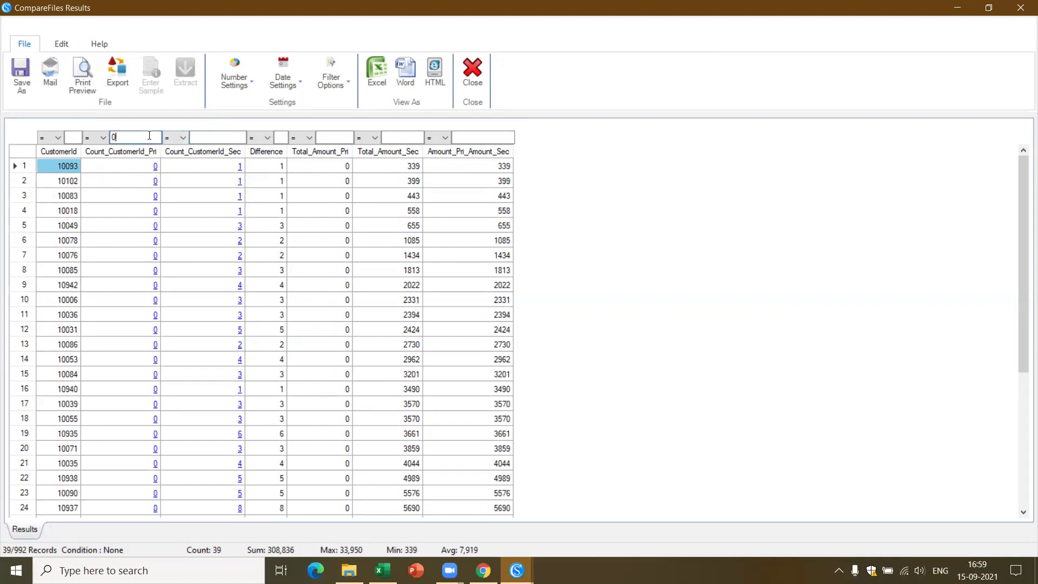
pyautogui.press('BackSpace')
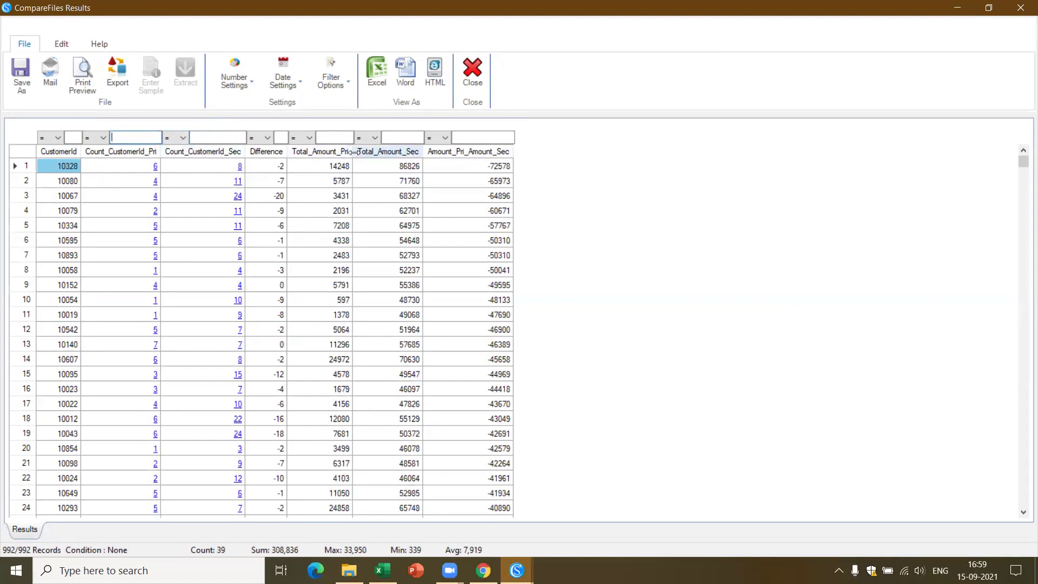
pyautogui.click(269, 153)
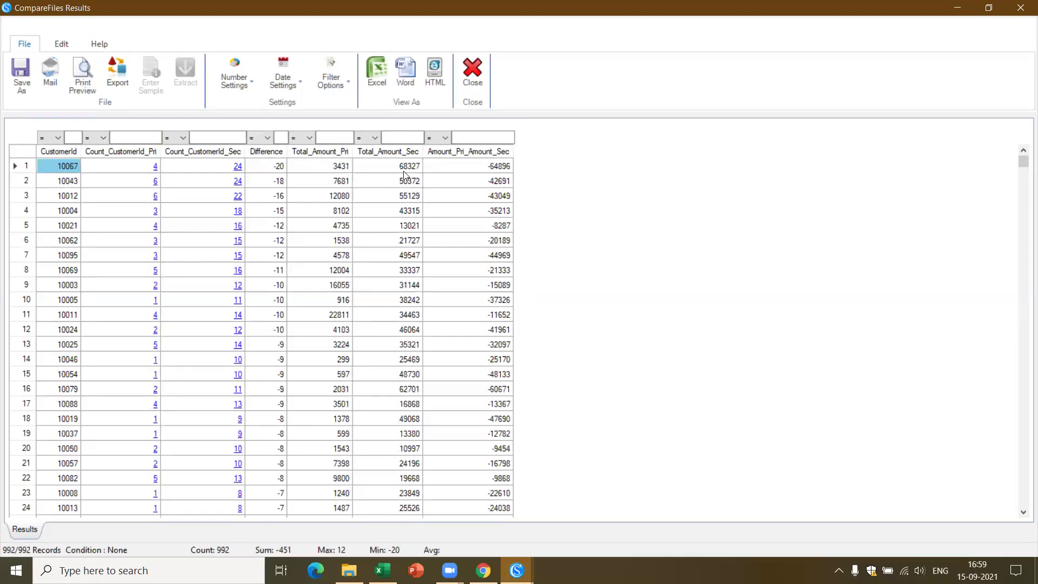
pyautogui.click(466, 153)
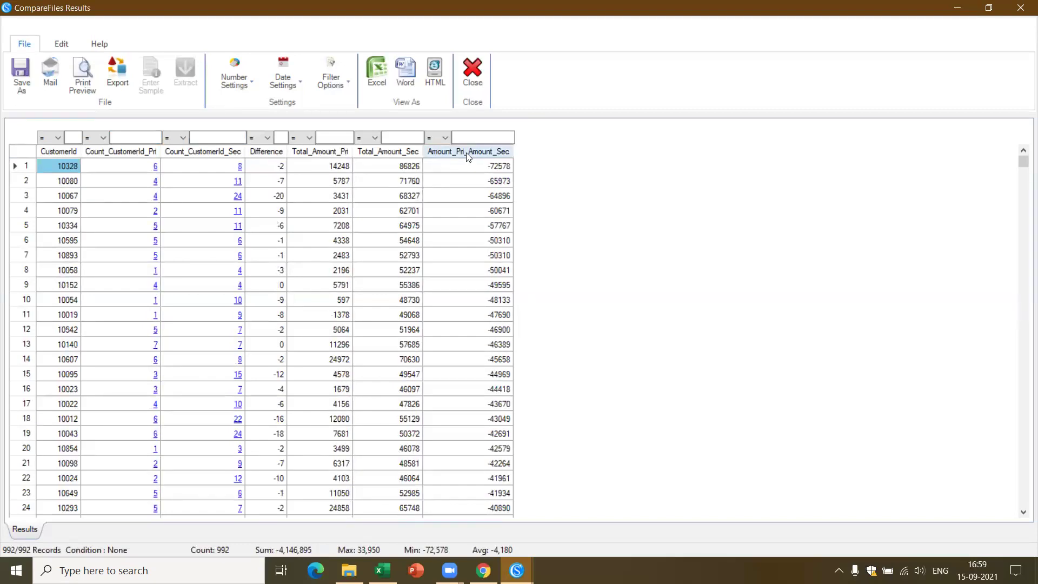
pyautogui.click(466, 152)
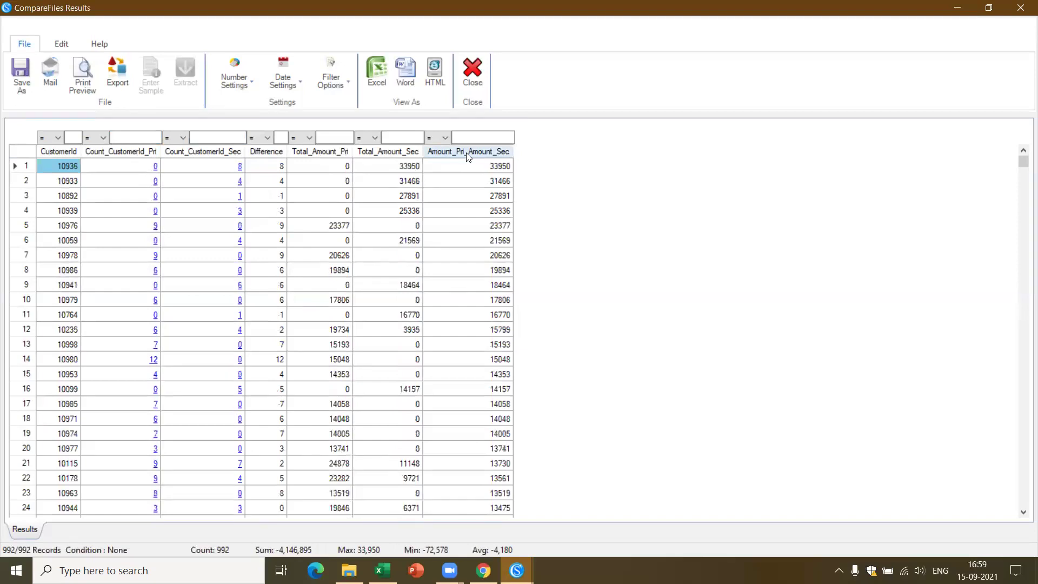
pyautogui.click(473, 73)
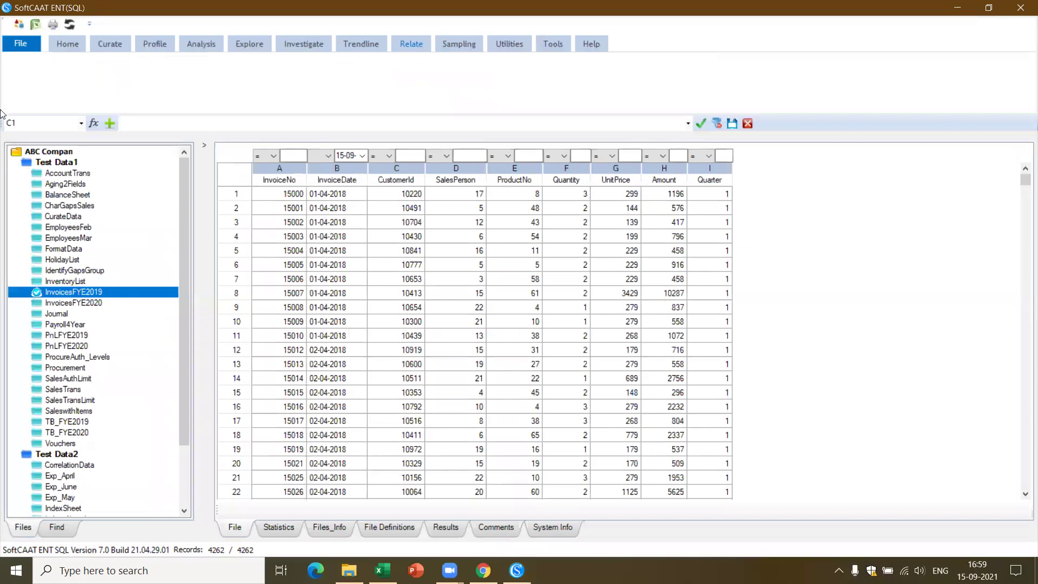
# Open the Payroll4Year sheet, check the Pay_Date column statistics, and sort the records by Emp_Name in ascending order.
pyautogui.click(241, 43)
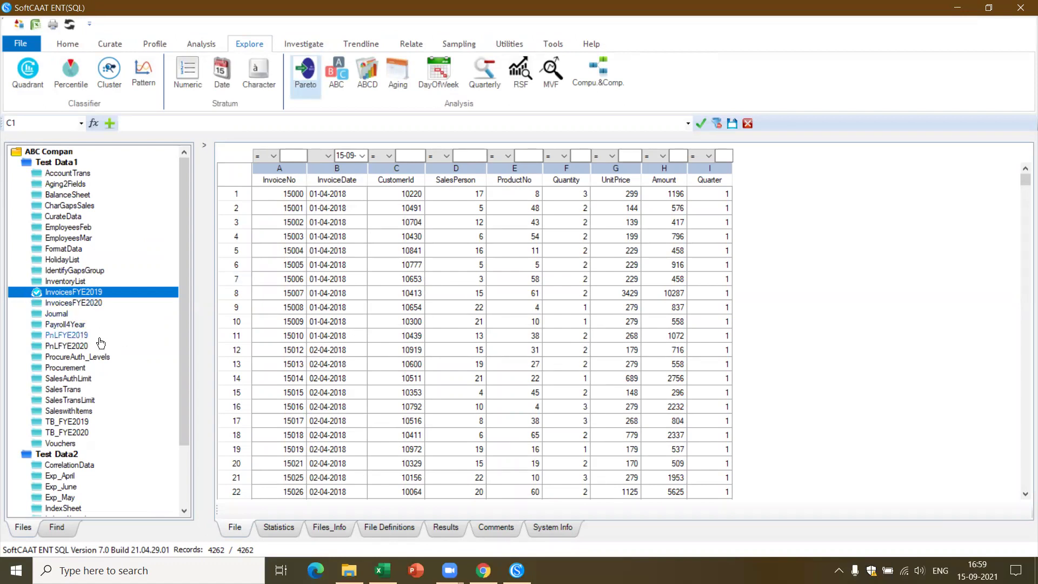
pyautogui.doubleClick(67, 324)
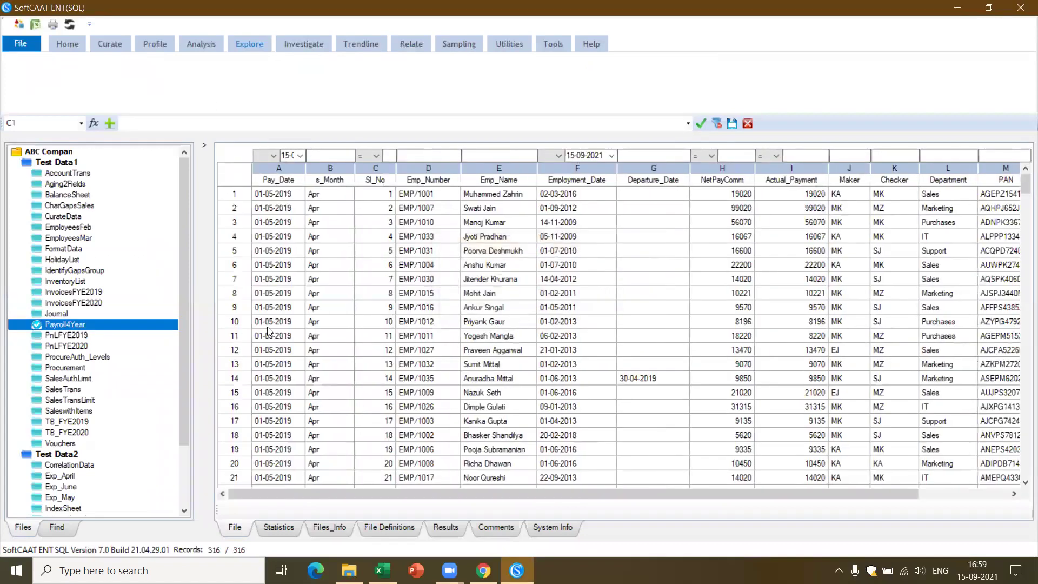
pyautogui.click(499, 314)
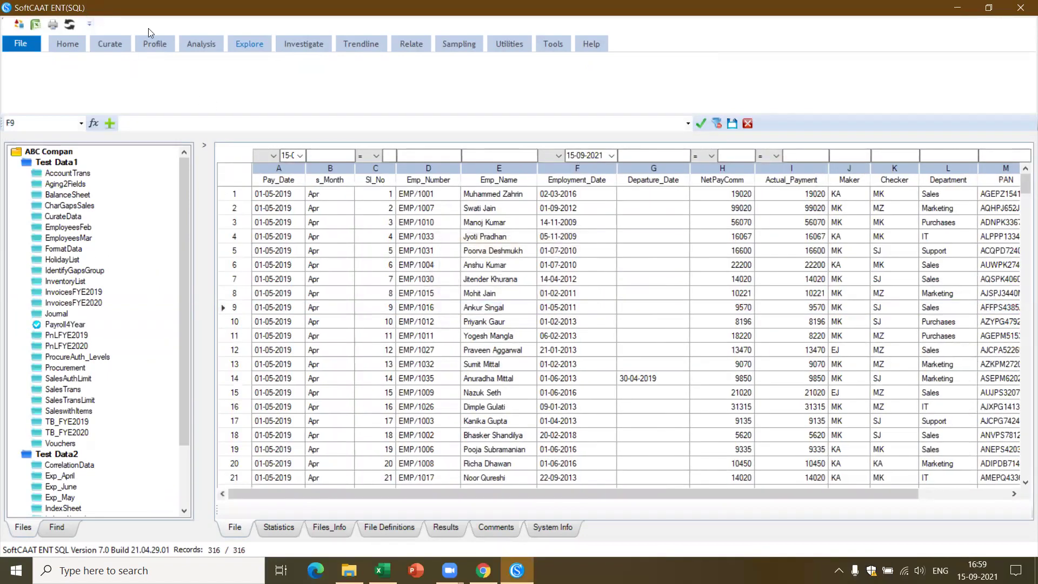
pyautogui.click(157, 46)
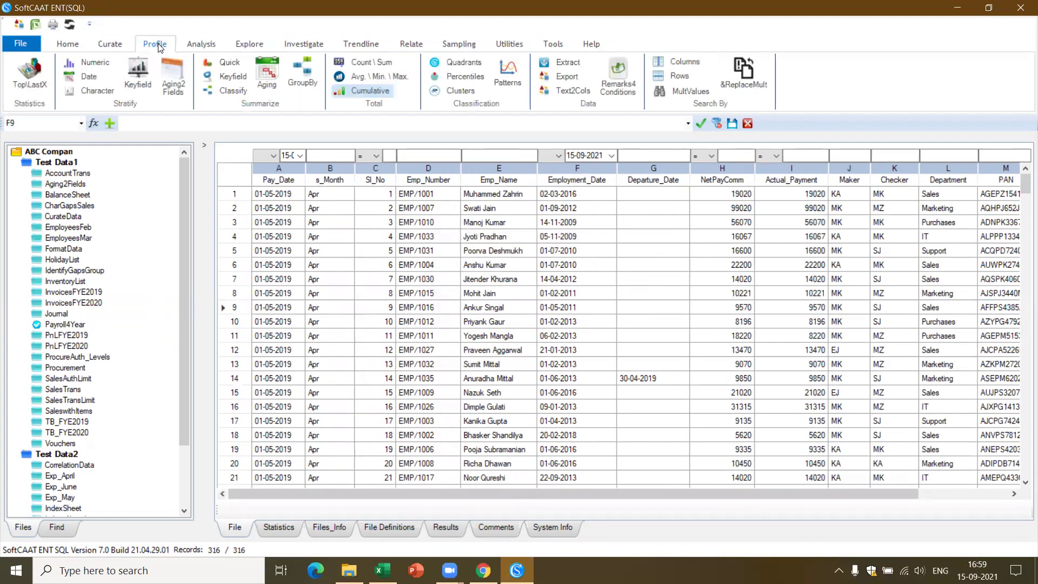
pyautogui.click(202, 47)
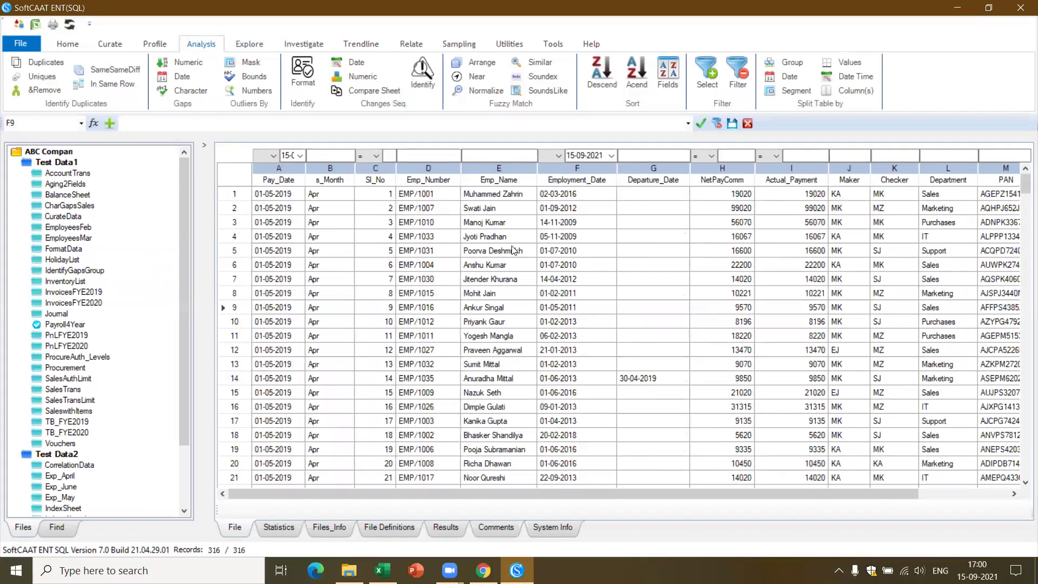
pyautogui.click(285, 180)
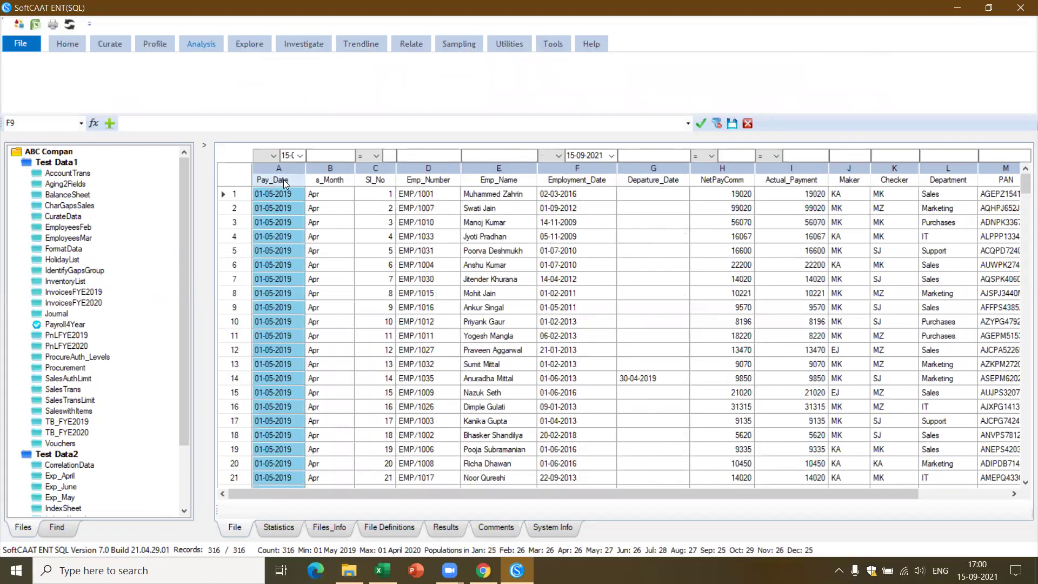
pyautogui.click(513, 198)
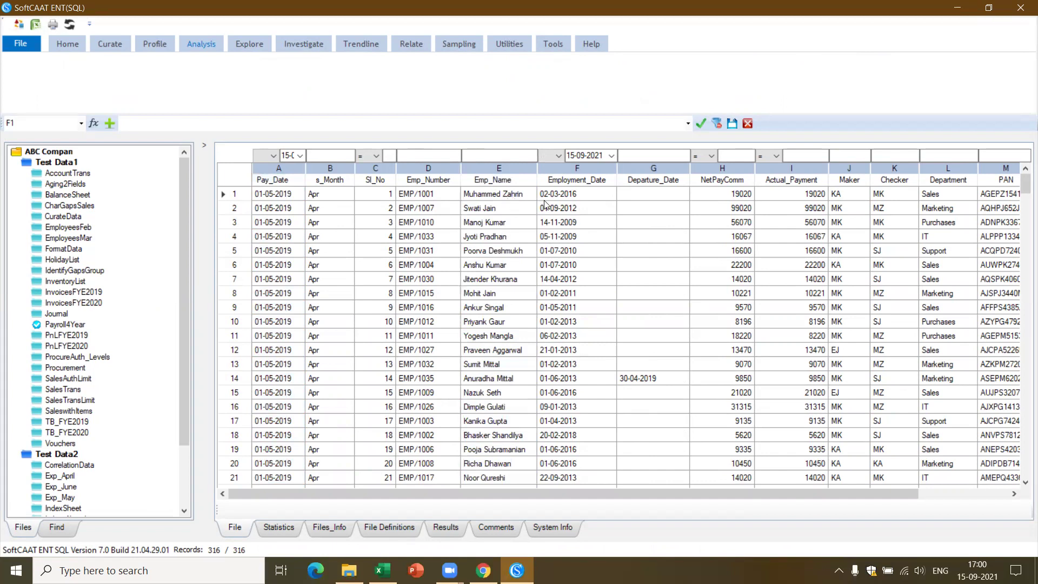
pyautogui.click(518, 183)
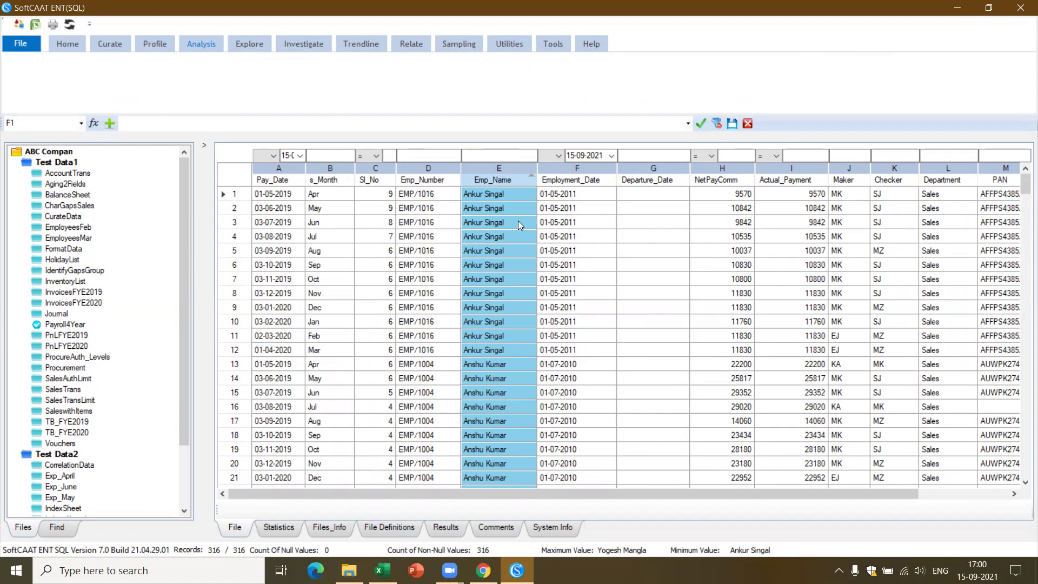
pyautogui.click(854, 200)
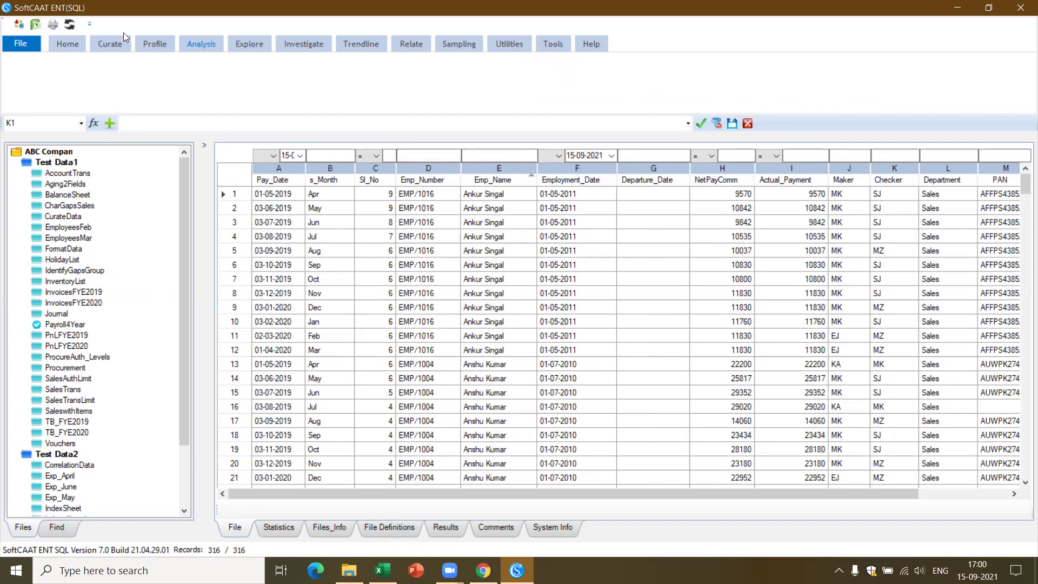
# Run a Duplicates In Same Row check on the Maker and Checker fields, showing details in a result form.
pyautogui.click(198, 40)
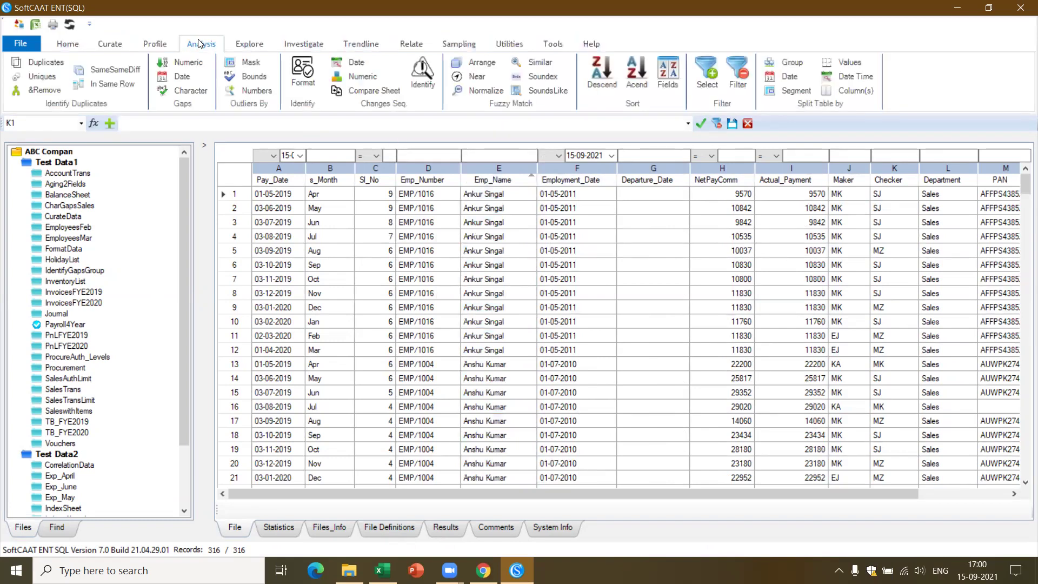
pyautogui.click(128, 82)
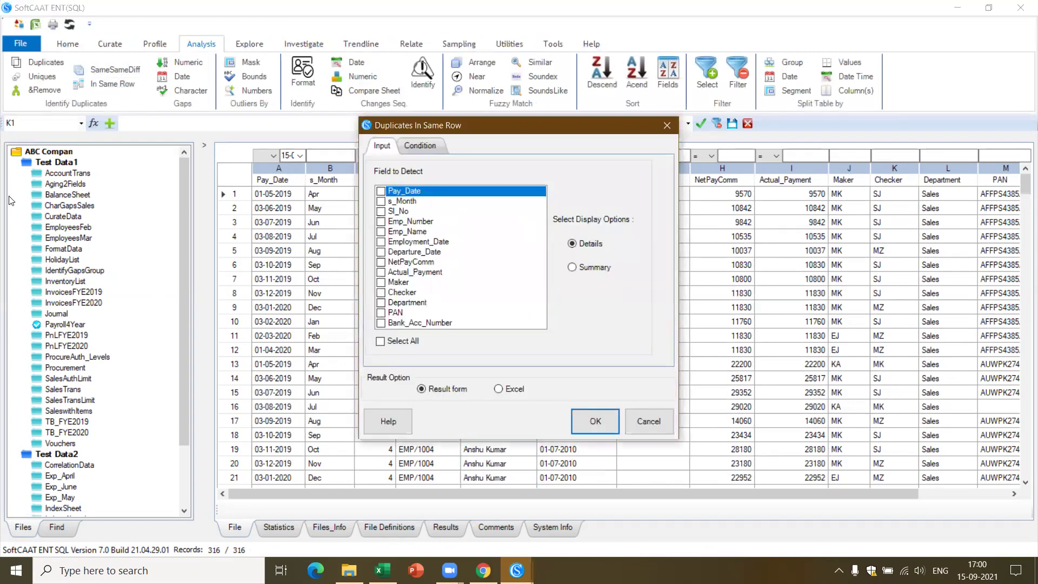
pyautogui.click(382, 273)
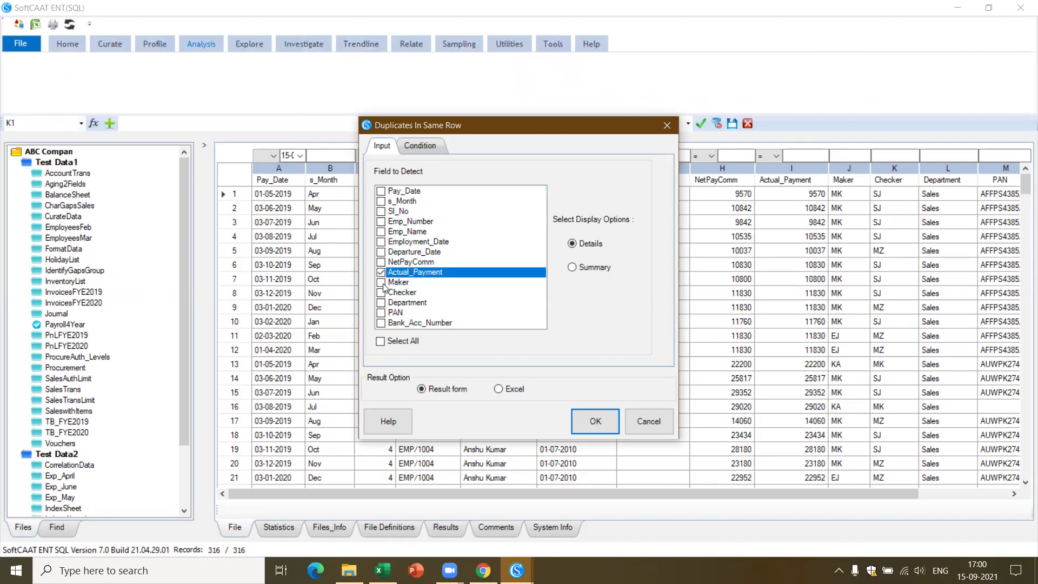
pyautogui.click(384, 282)
pyautogui.click(382, 273)
pyautogui.click(382, 293)
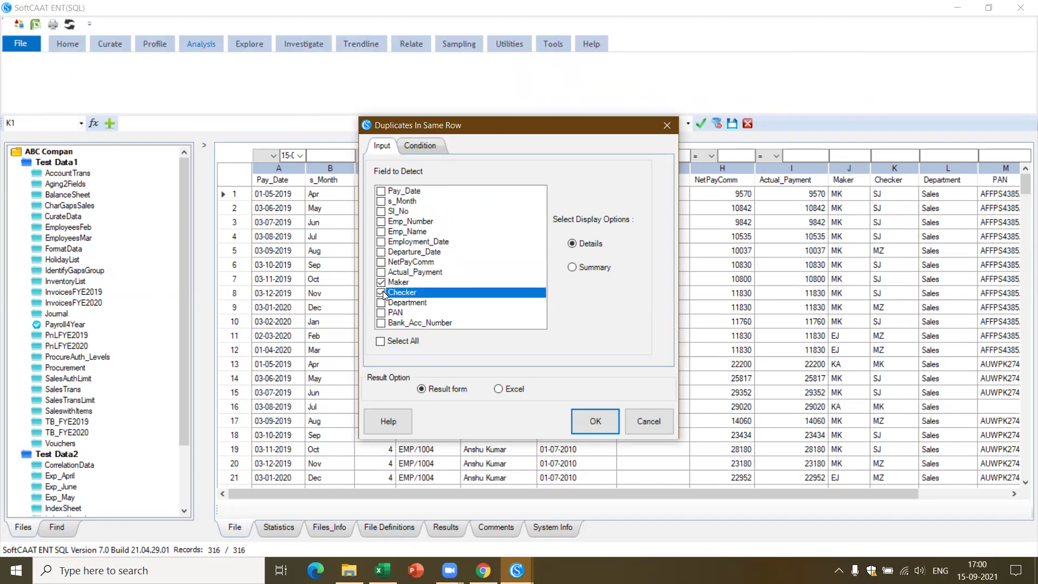
pyautogui.click(594, 423)
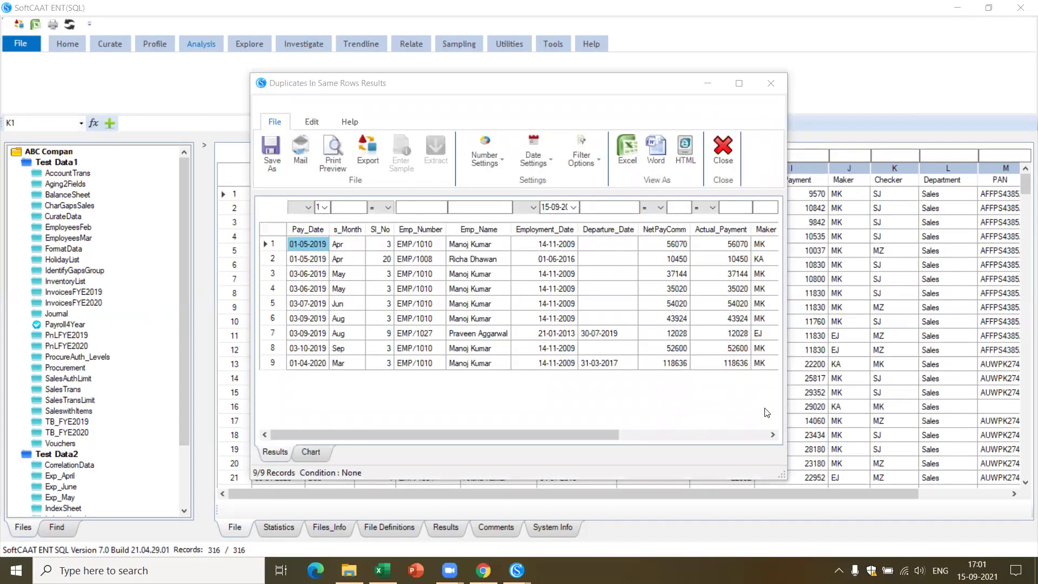
# Examine the Maker and Checker columns in the same-row duplicates results and close the results.
pyautogui.click(772, 435)
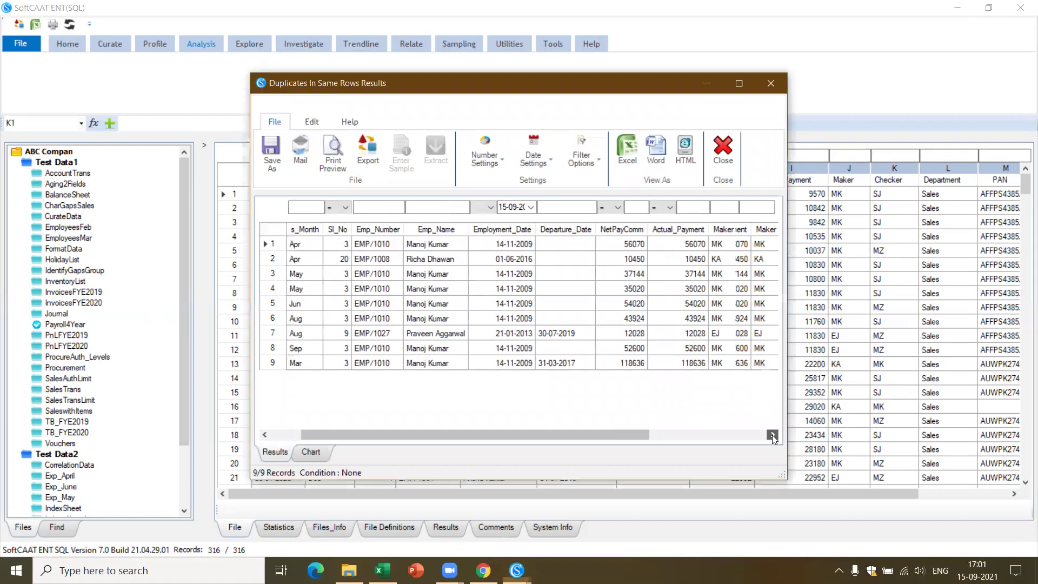
pyautogui.click(772, 435)
pyautogui.click(772, 435)
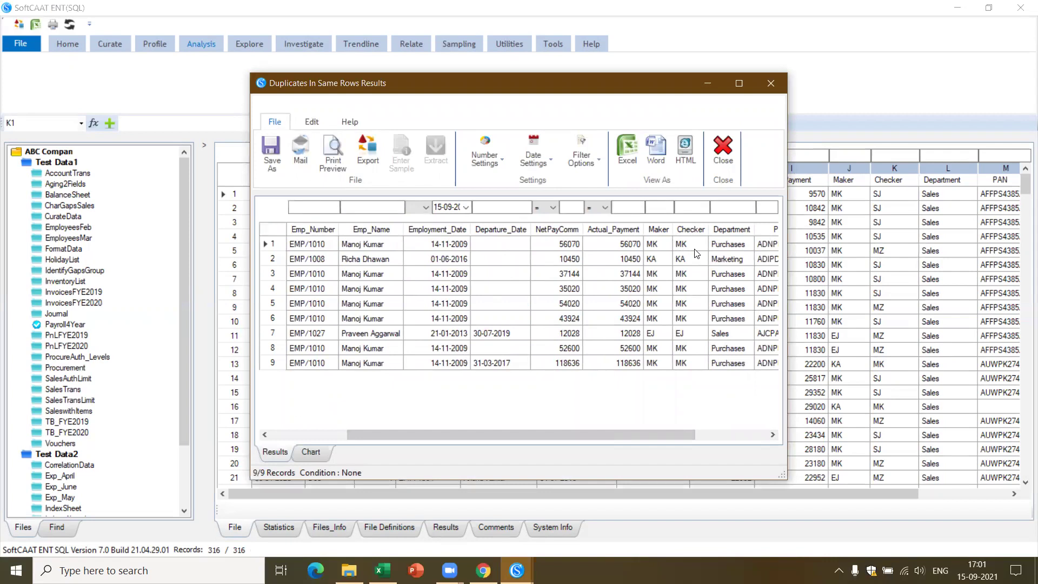
pyautogui.click(729, 161)
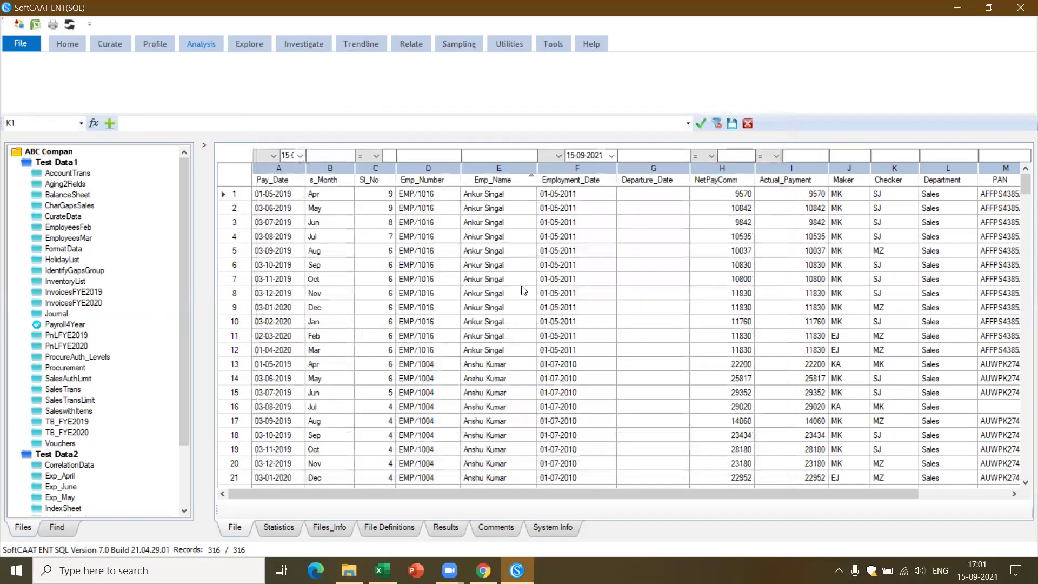
# Run a Same Same Different check with Emp_Number and Emp_Name as same fields plus a difference field, then review and close the maximized results.
pyautogui.click(570, 195)
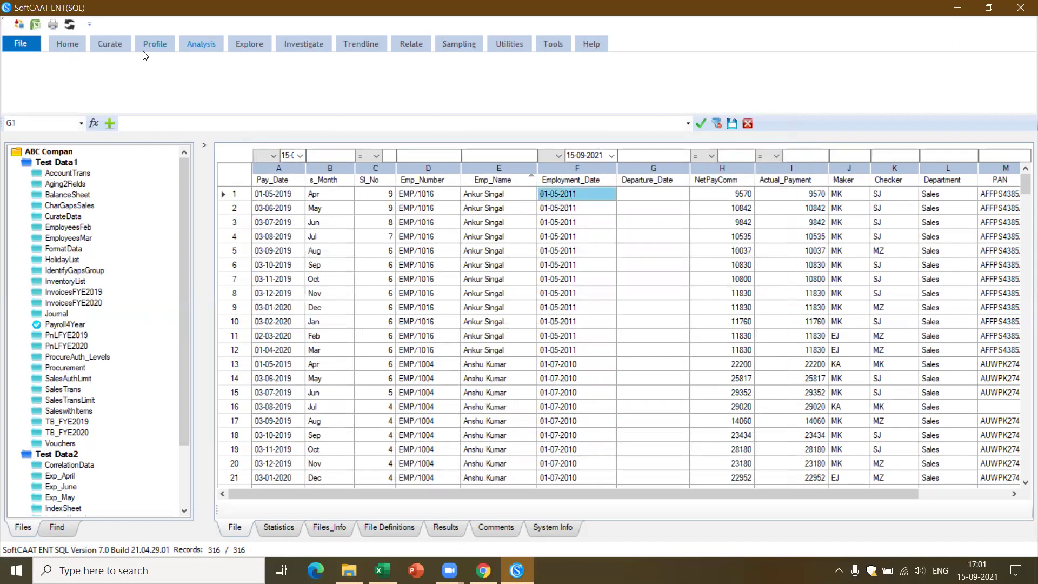
pyautogui.click(207, 47)
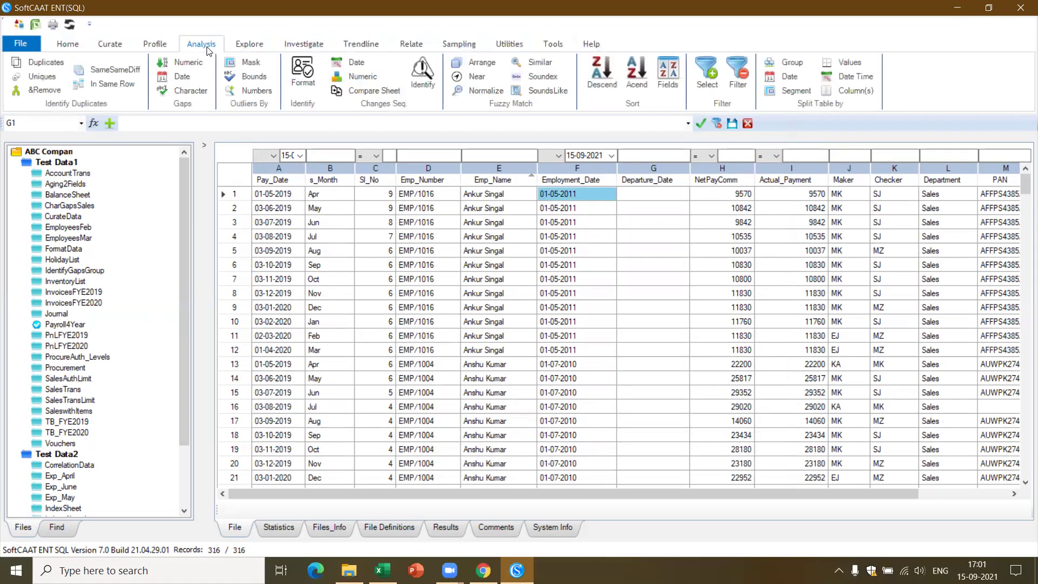
pyautogui.click(139, 75)
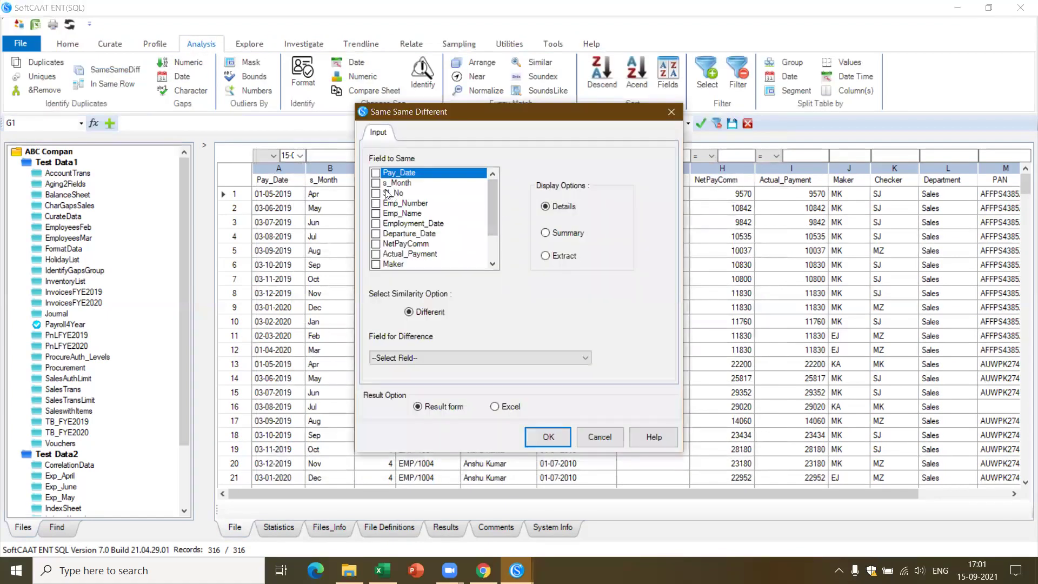
pyautogui.click(395, 205)
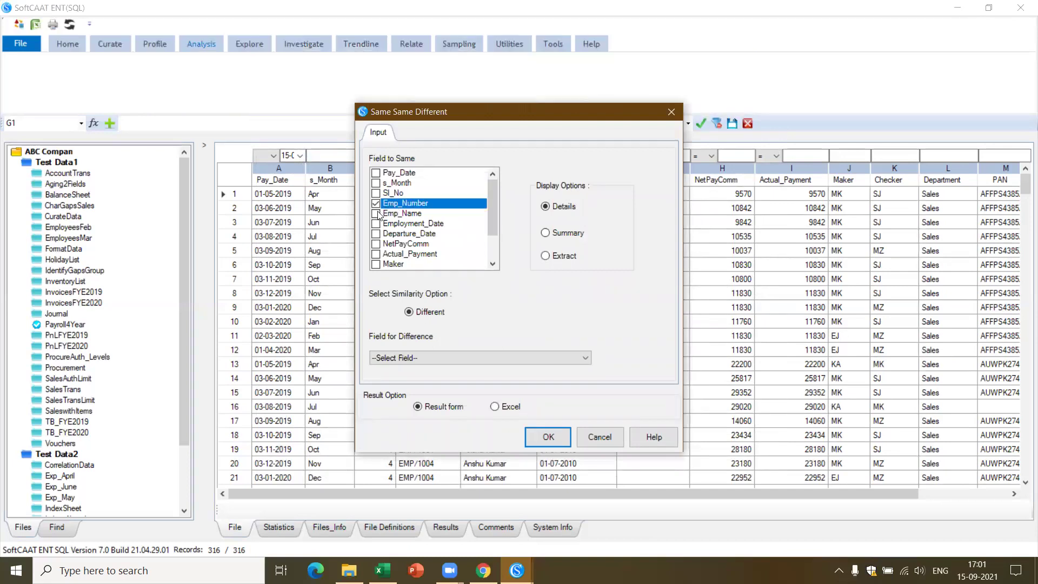
pyautogui.click(376, 215)
pyautogui.click(589, 357)
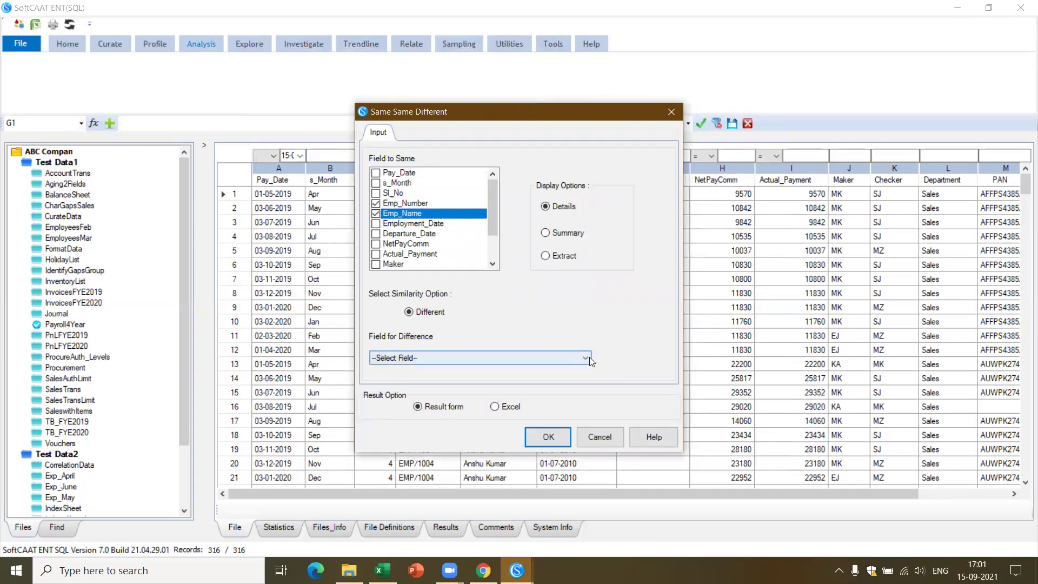
pyautogui.click(517, 475)
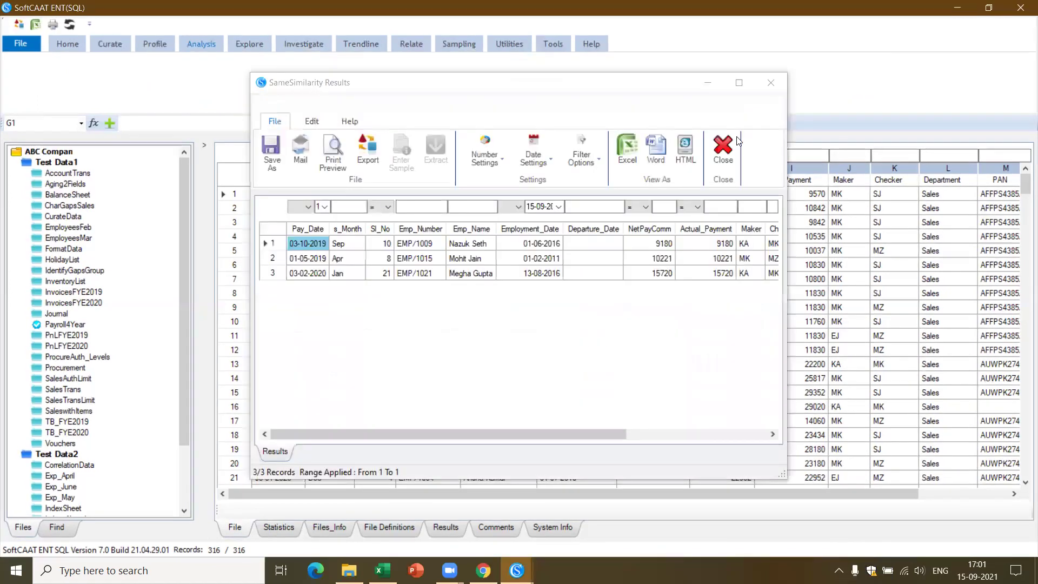
pyautogui.click(738, 83)
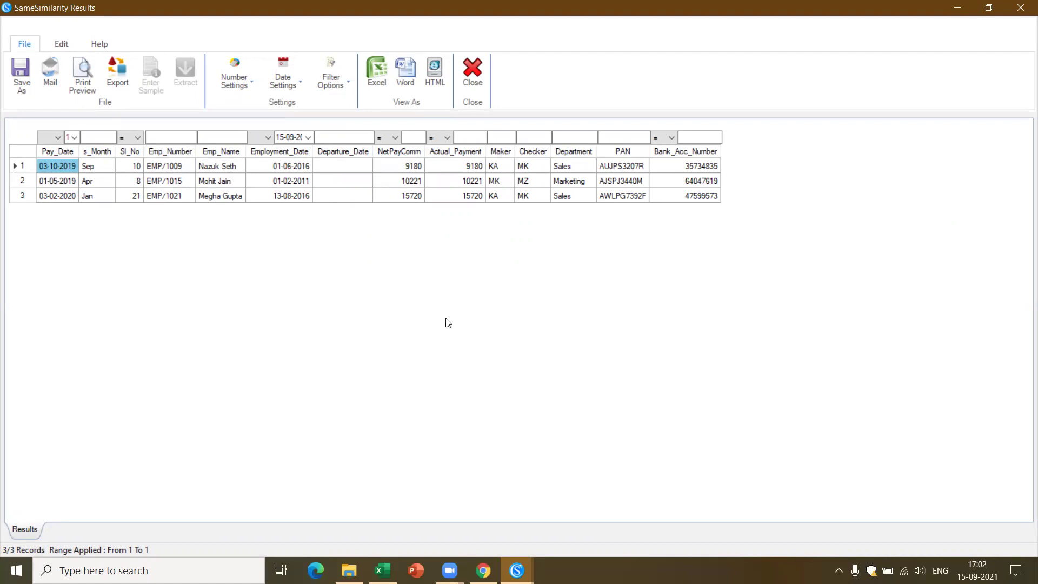
pyautogui.click(471, 80)
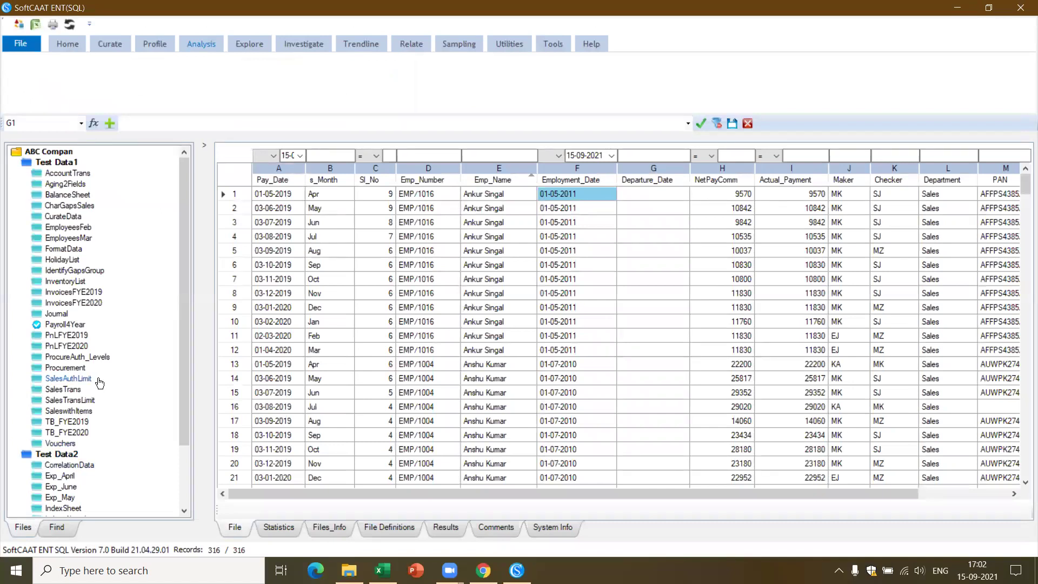
# Open the Procurement sheet and run a Relative Size Factor analysis on MaterialName with Unit_Price as the numeric field.
pyautogui.doubleClick(68, 371)
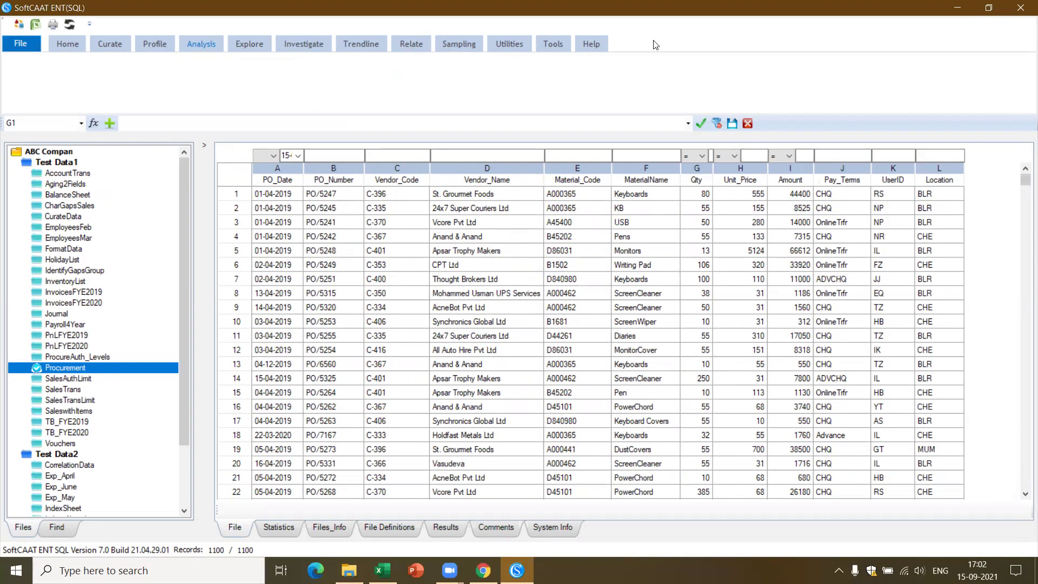
pyautogui.click(301, 46)
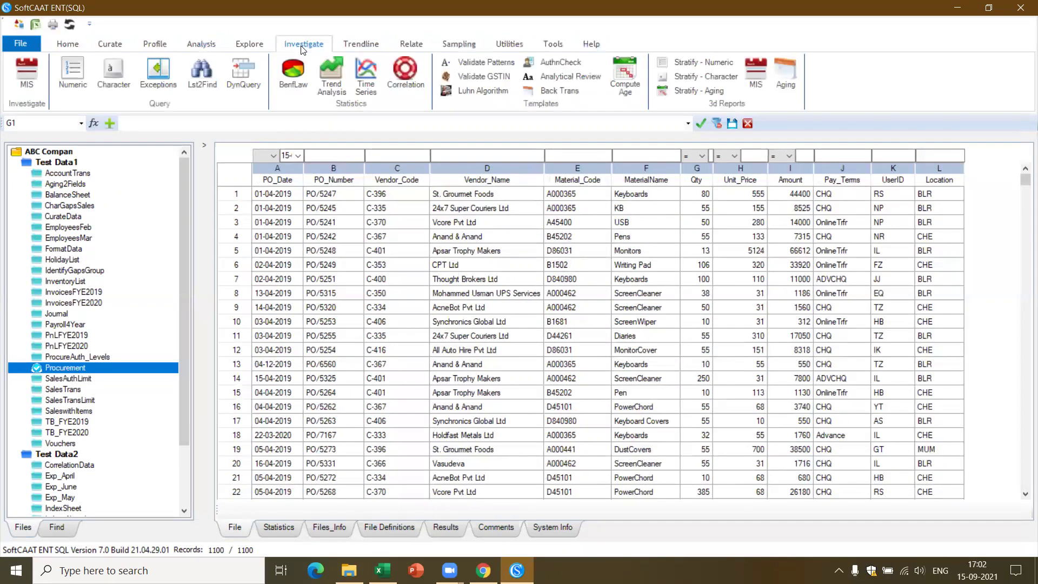
pyautogui.click(250, 47)
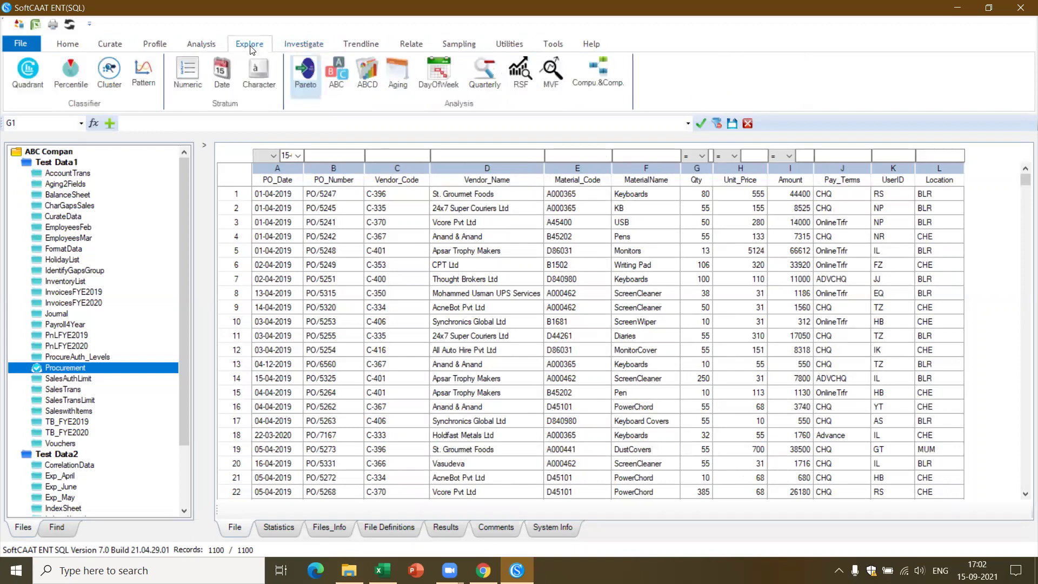
pyautogui.click(521, 80)
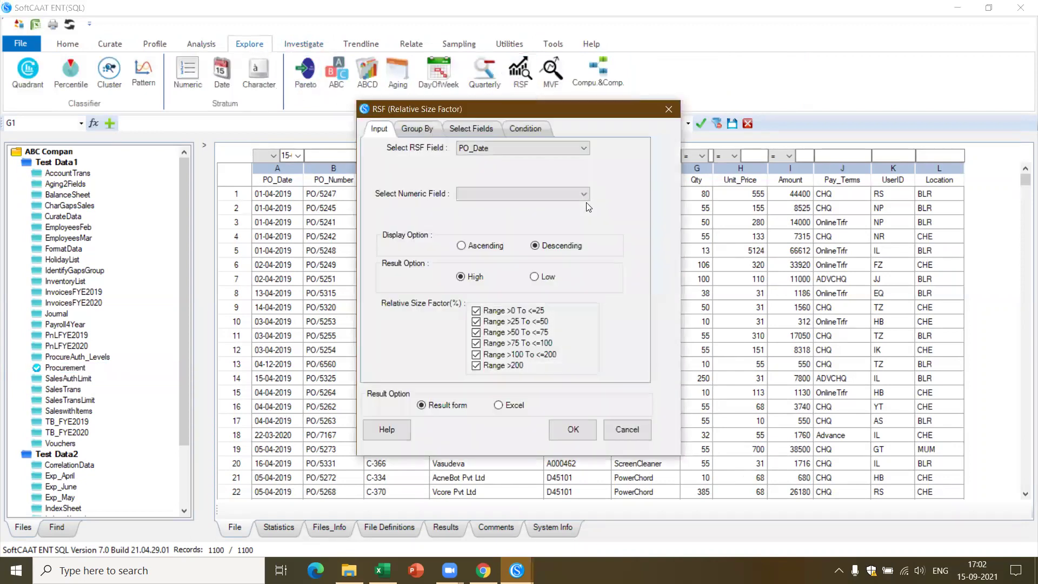
pyautogui.click(586, 148)
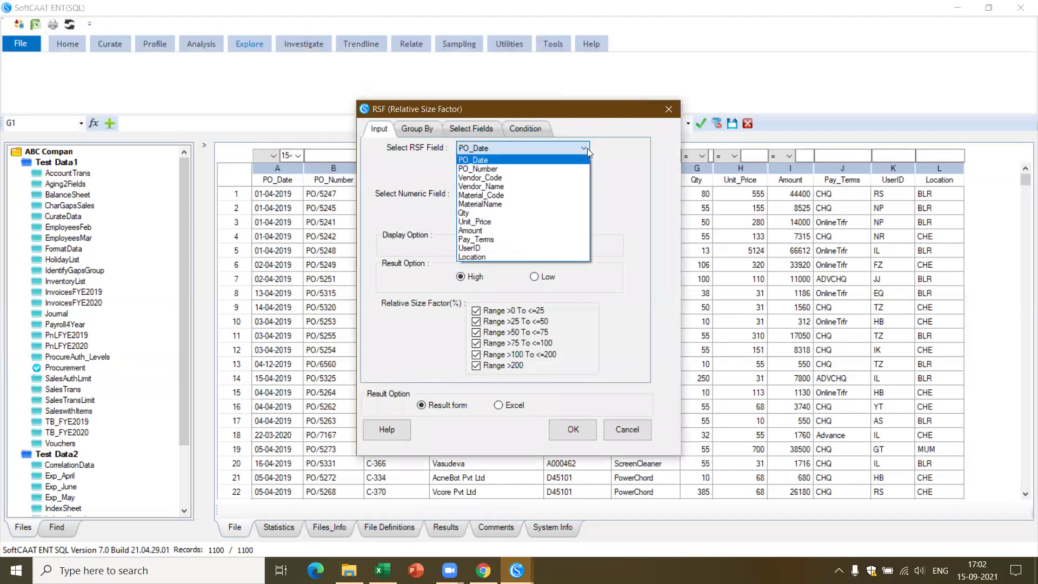
pyautogui.click(537, 204)
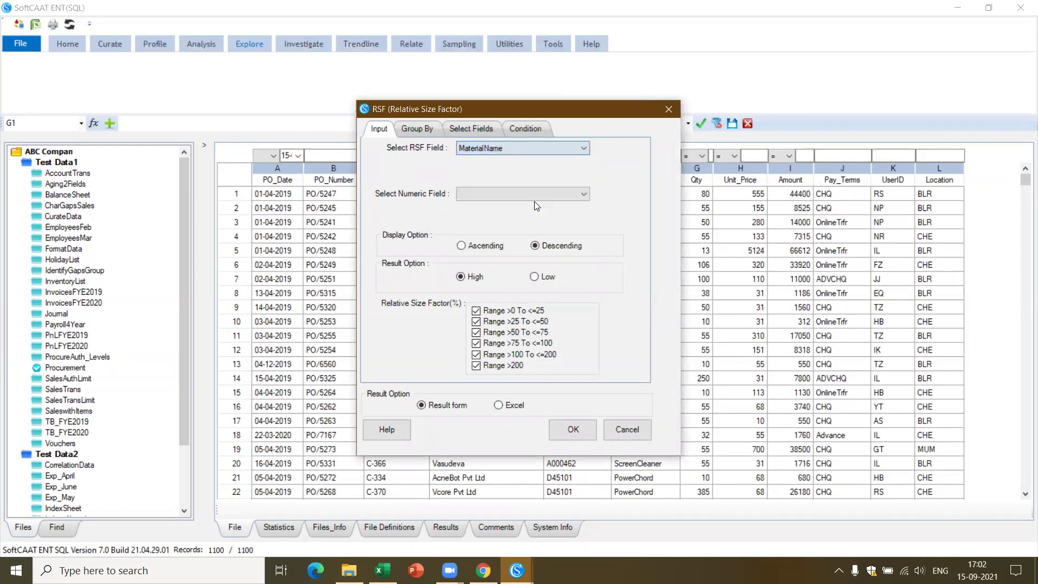
pyautogui.click(585, 193)
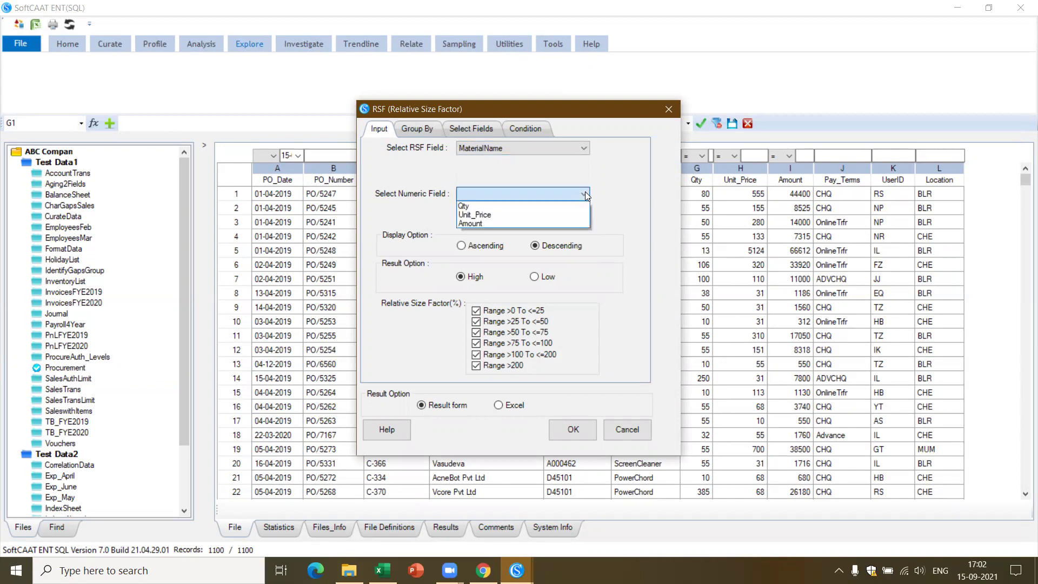
pyautogui.click(555, 214)
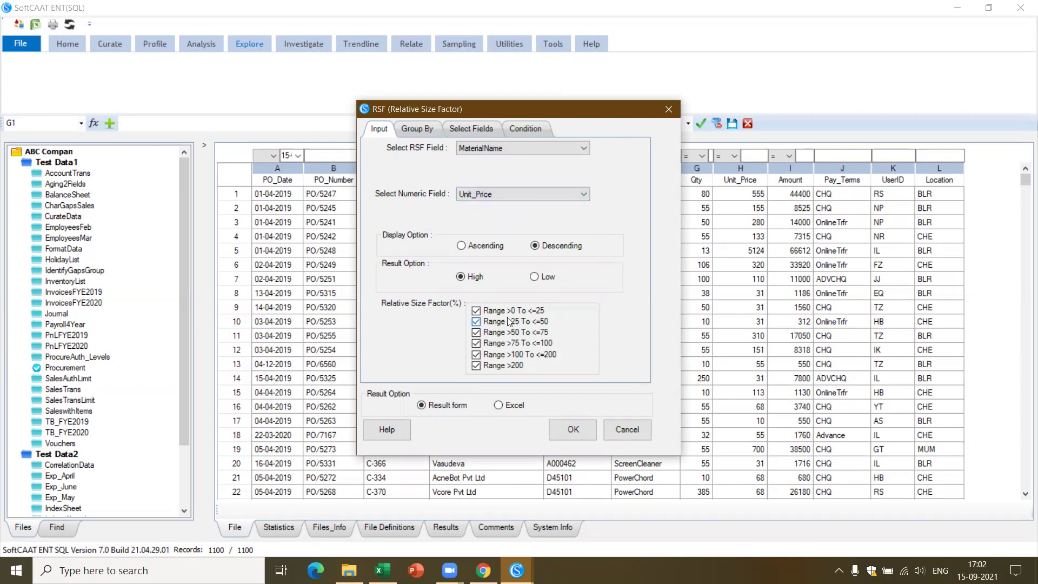
pyautogui.click(578, 434)
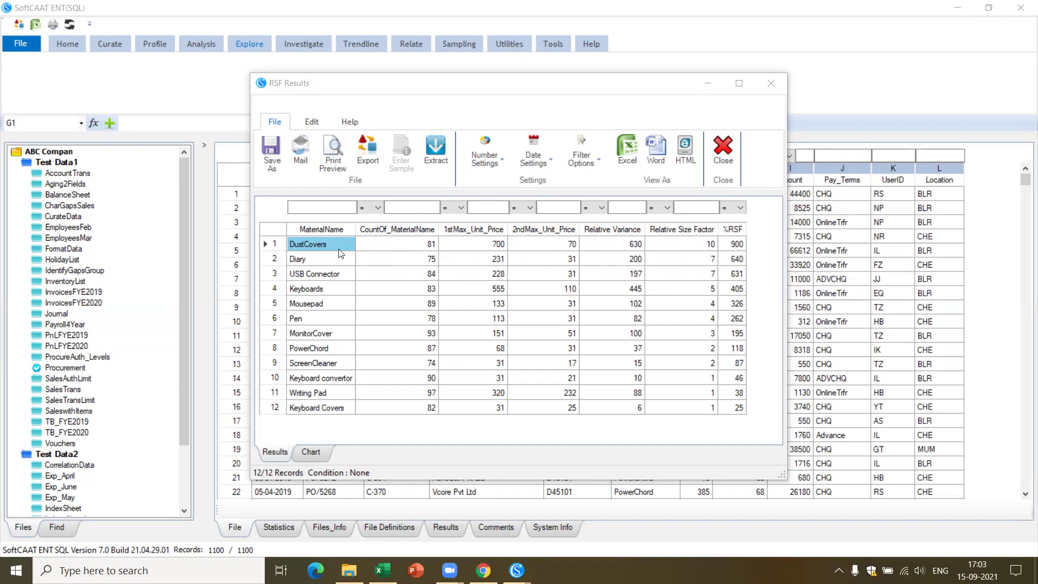
# Extract the DustCovers records from the RSF results, review them sorted by Unit_Price in descending order, and close both result windows.
pyautogui.click(431, 246)
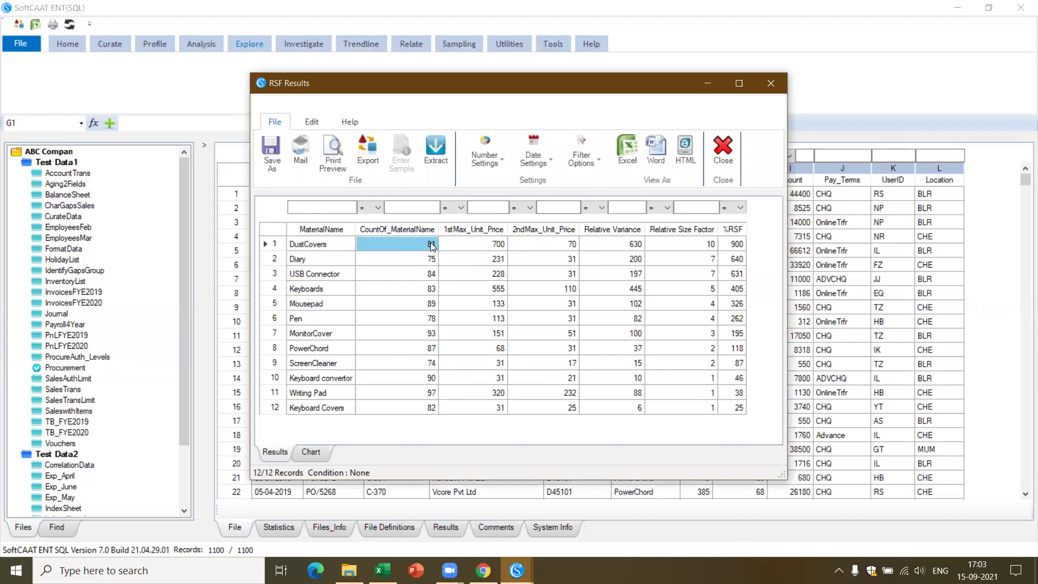
pyautogui.doubleClick(493, 245)
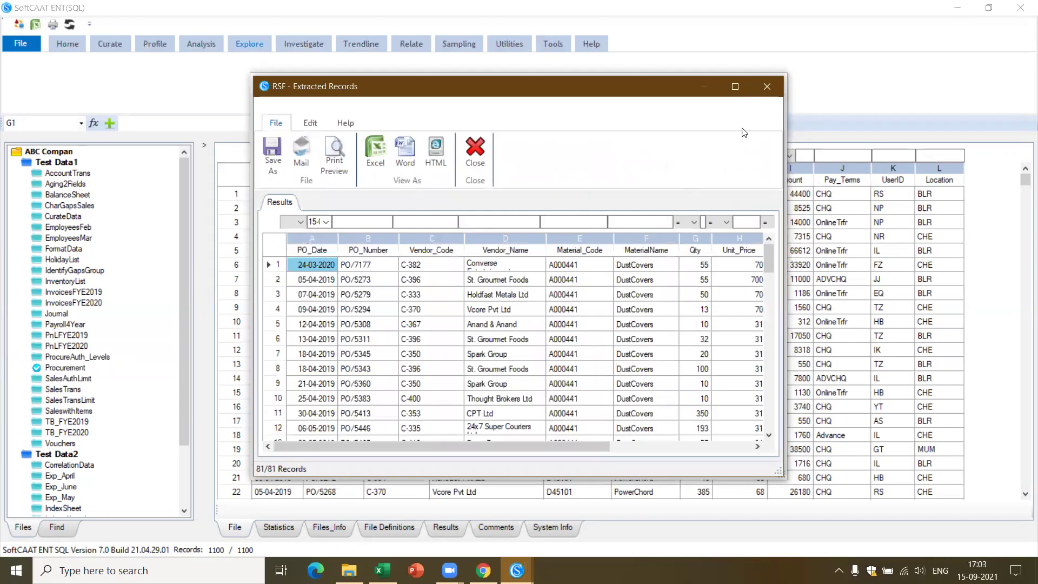
pyautogui.click(736, 86)
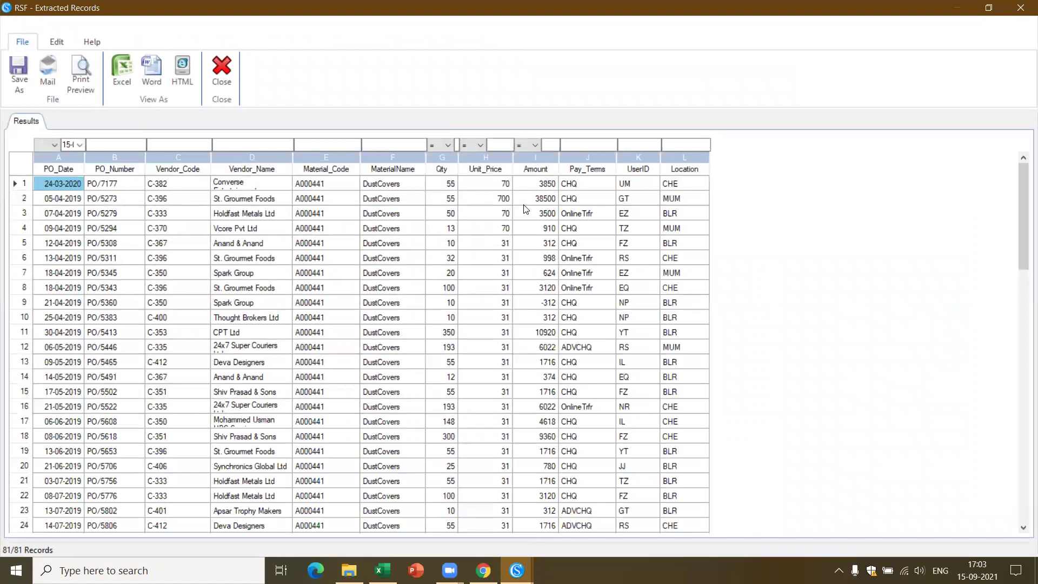
pyautogui.click(500, 172)
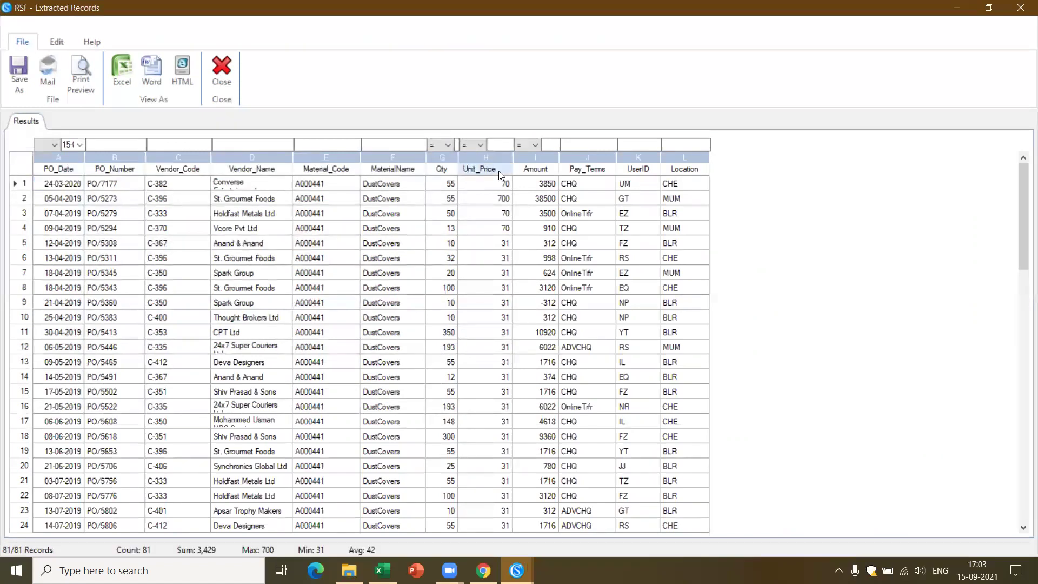
pyautogui.click(499, 172)
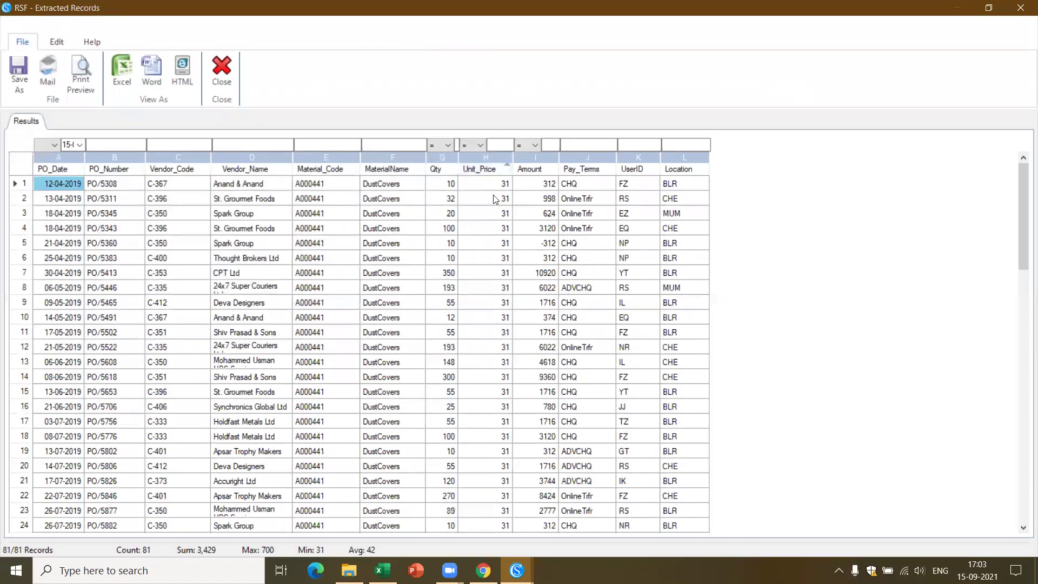
pyautogui.click(488, 172)
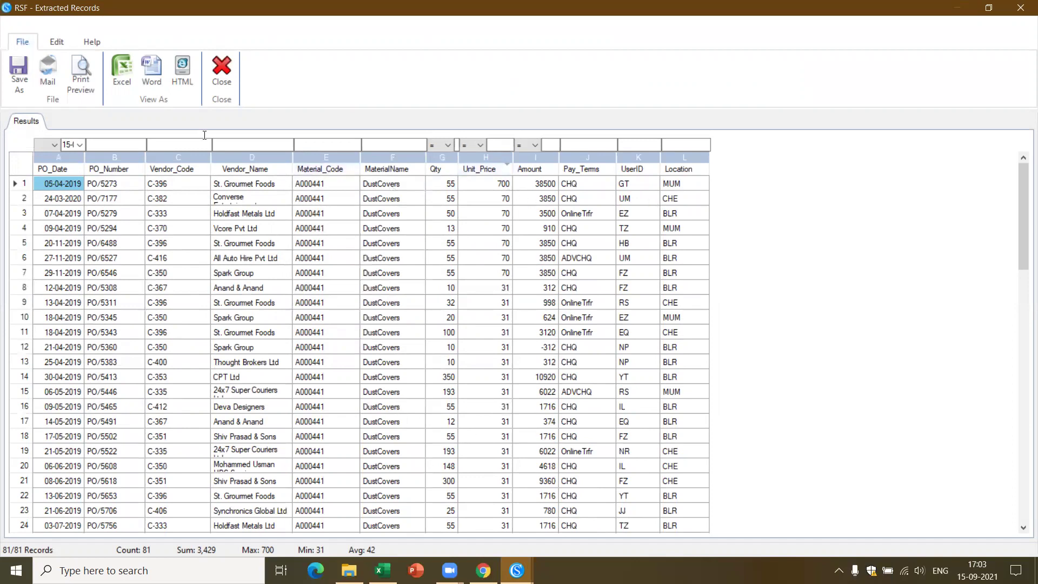
pyautogui.click(226, 76)
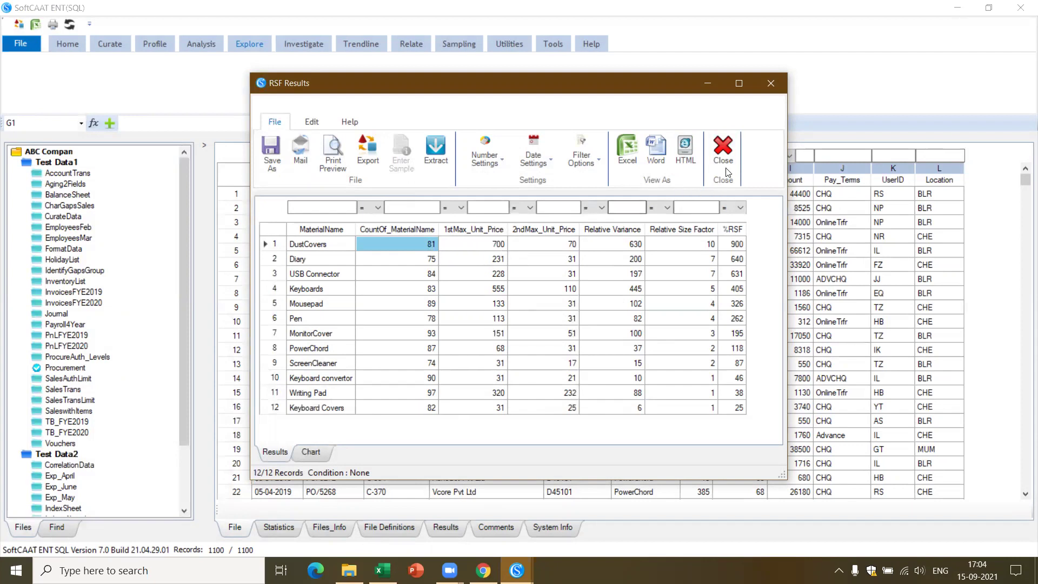
pyautogui.click(723, 150)
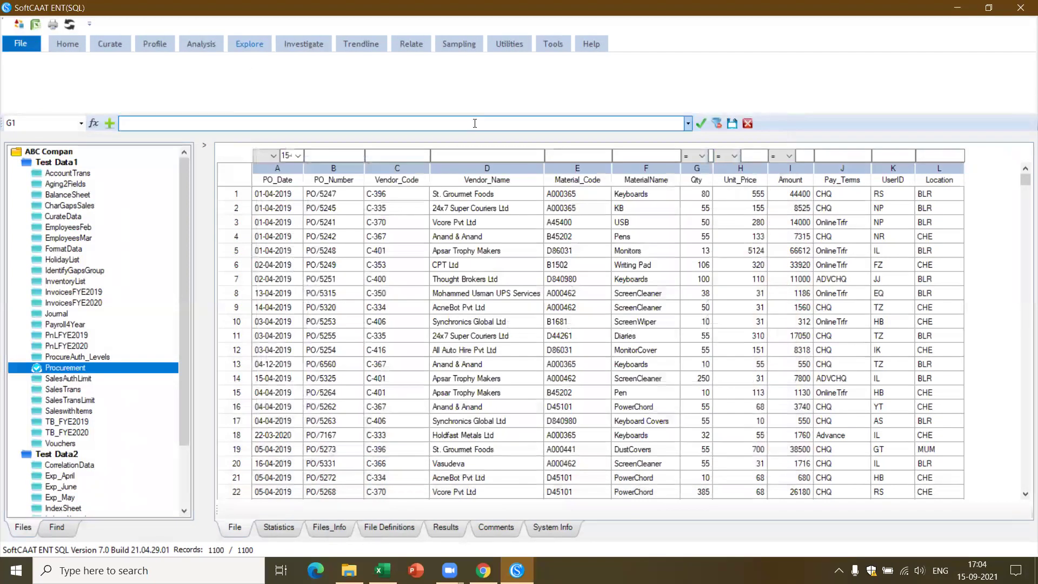
# Run a Maximum Variance Factor analysis on MaterialName with Unit_Price as the numeric field, using descending display and result form output.
pyautogui.click(260, 47)
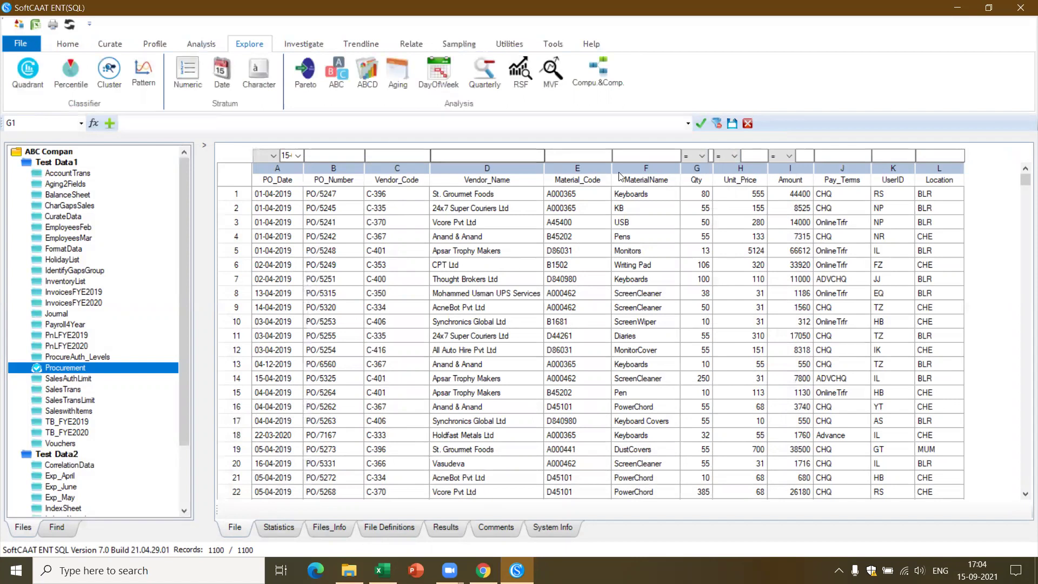
pyautogui.click(548, 86)
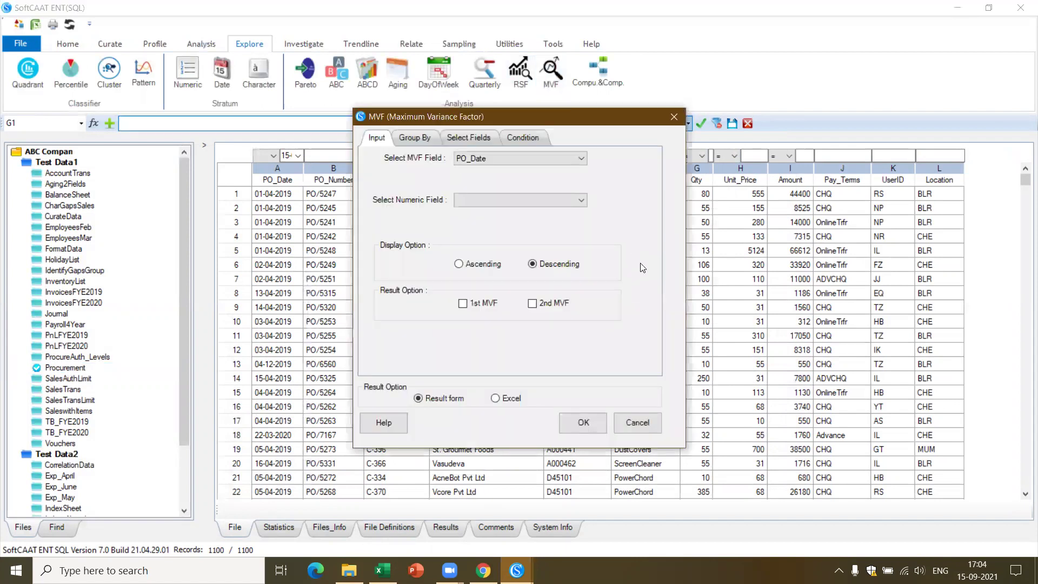
pyautogui.click(582, 158)
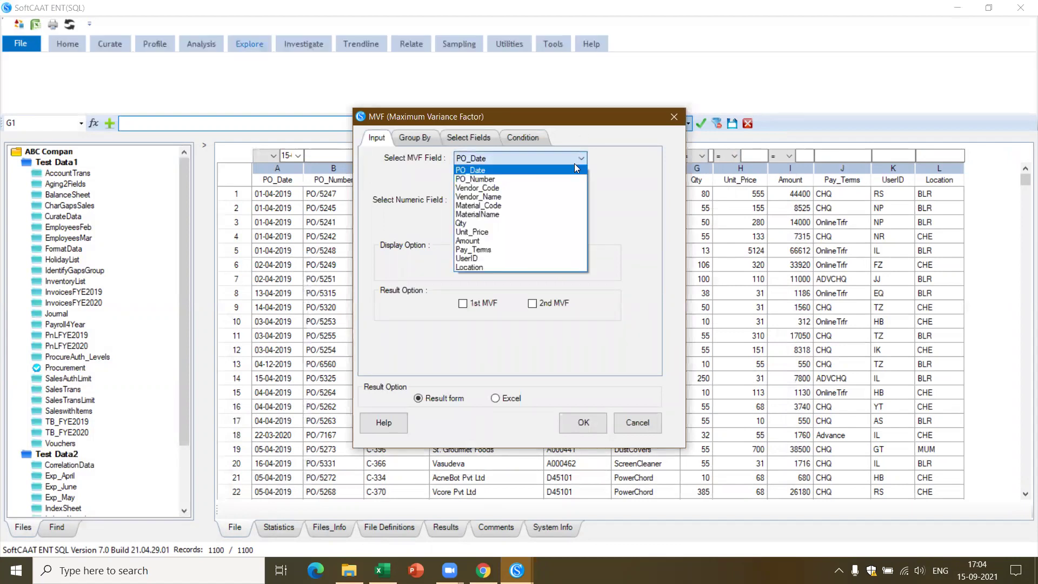
pyautogui.click(549, 215)
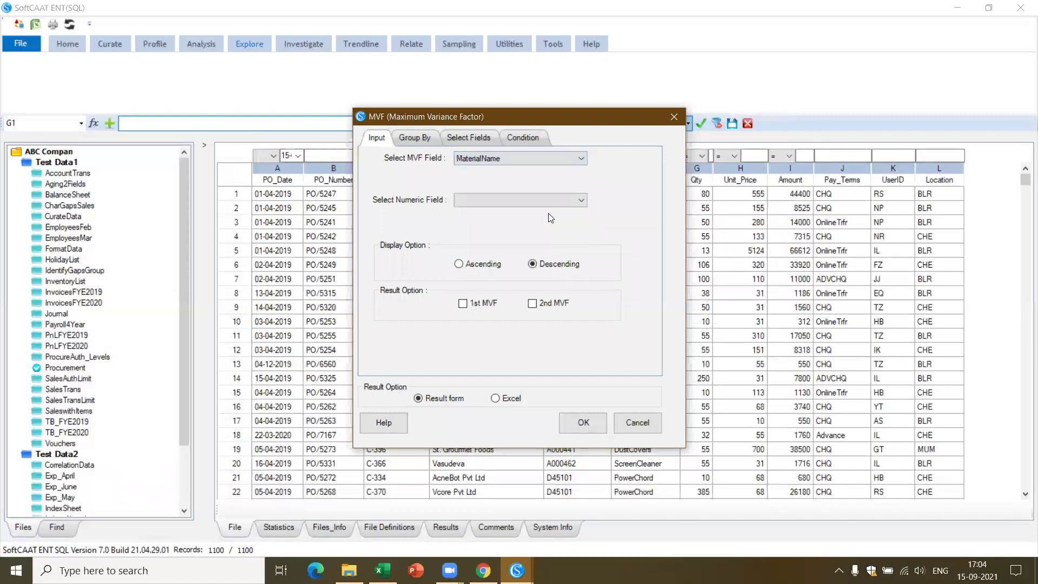
pyautogui.click(586, 198)
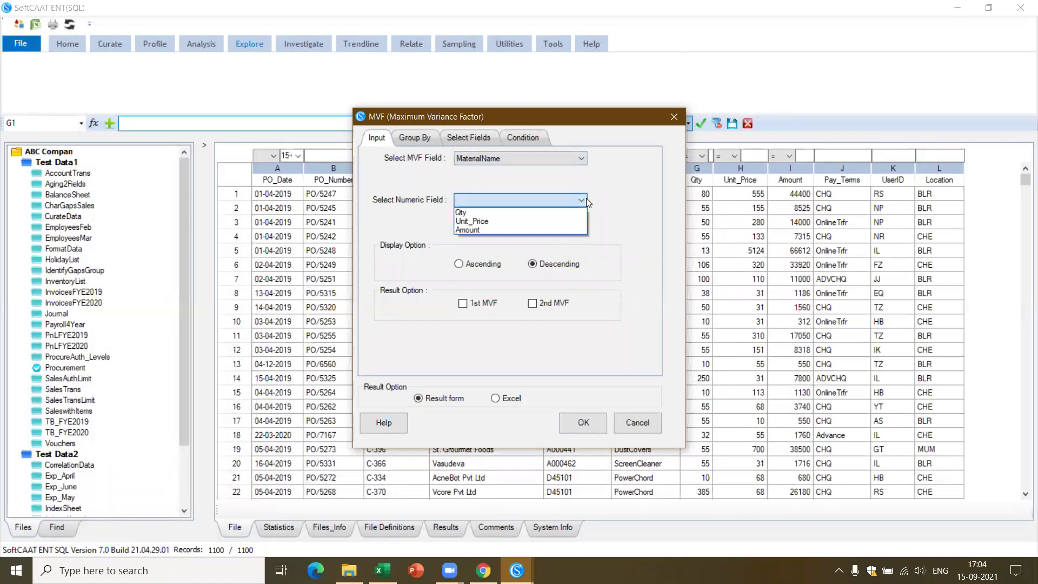
pyautogui.click(563, 223)
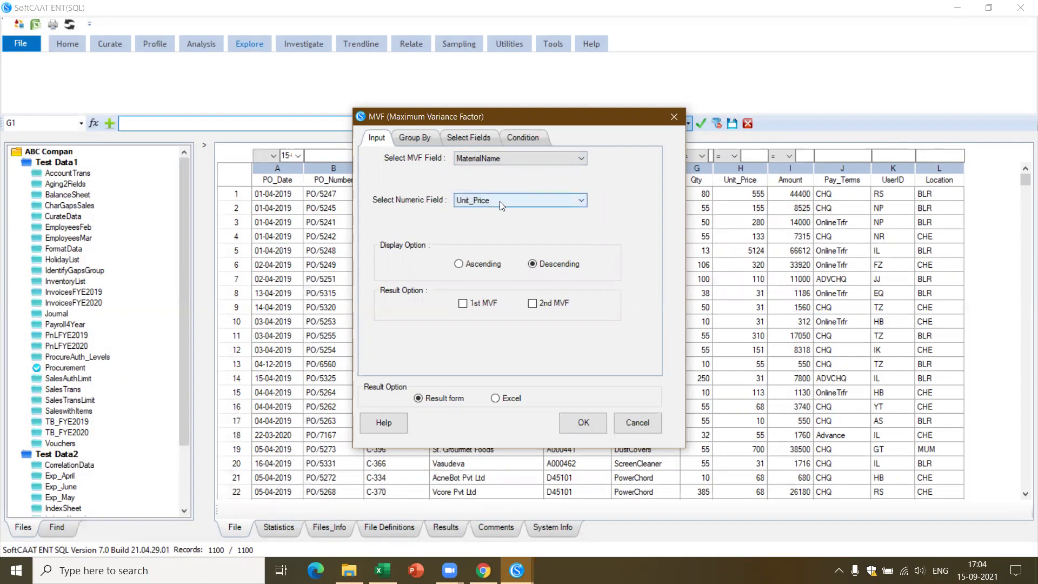
pyautogui.click(585, 426)
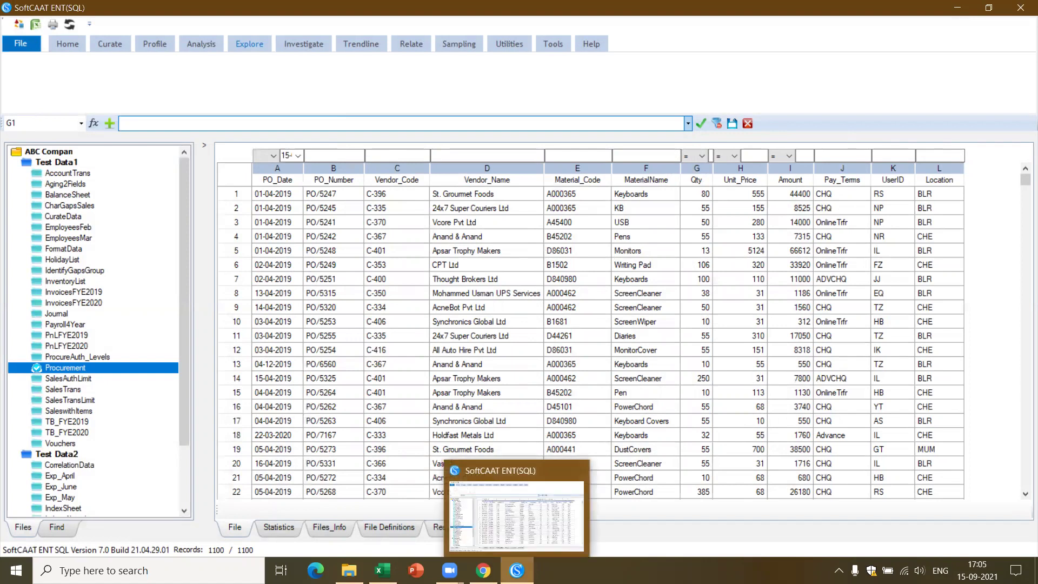
# Run a Maximum Variance Factor analysis on Vendor_Name with Unit_Price as the numeric field, using descending display and result form output.
pyautogui.click(624, 234)
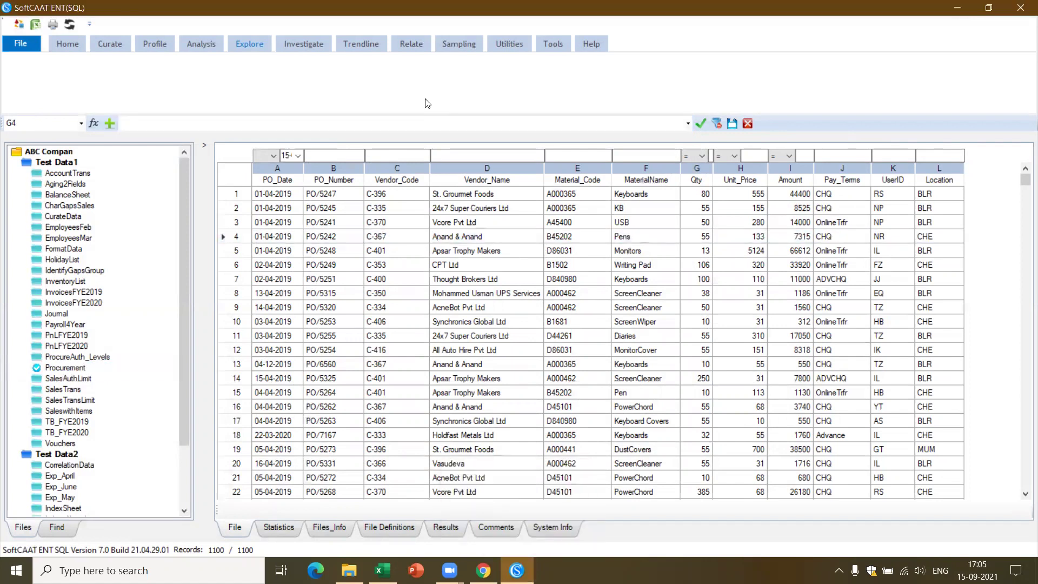
pyautogui.click(263, 46)
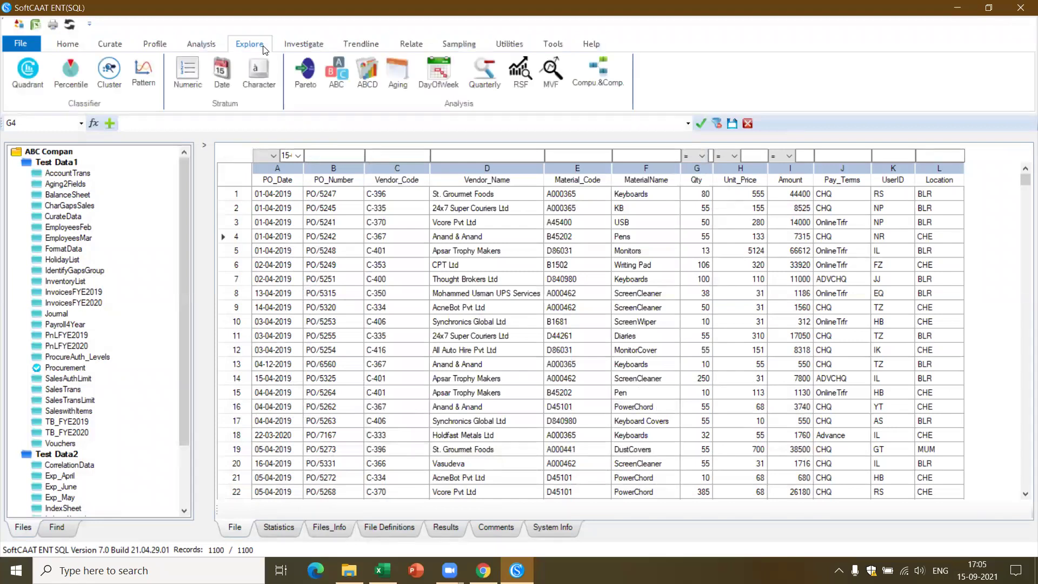
pyautogui.click(554, 77)
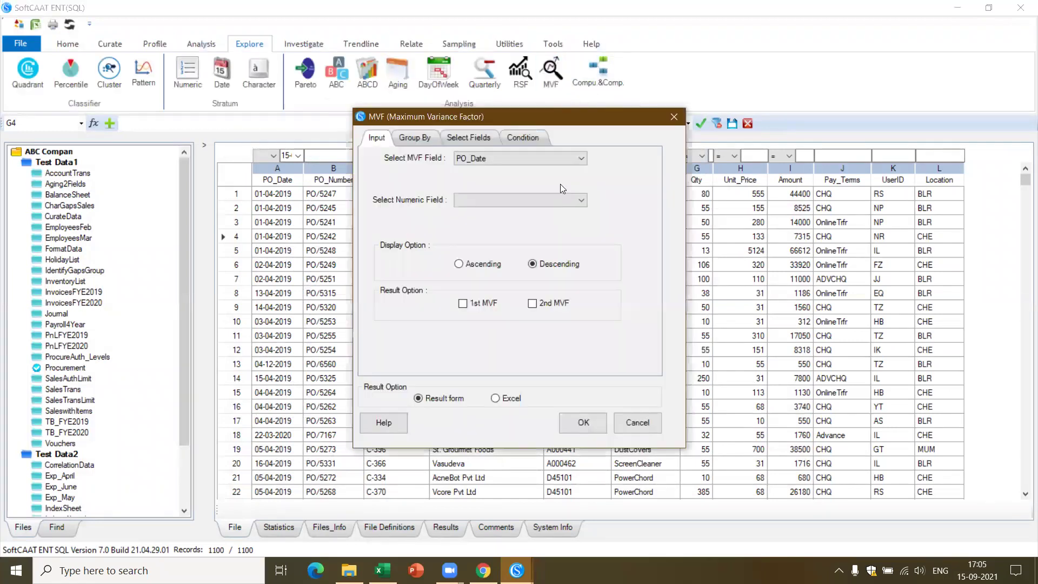
pyautogui.click(582, 156)
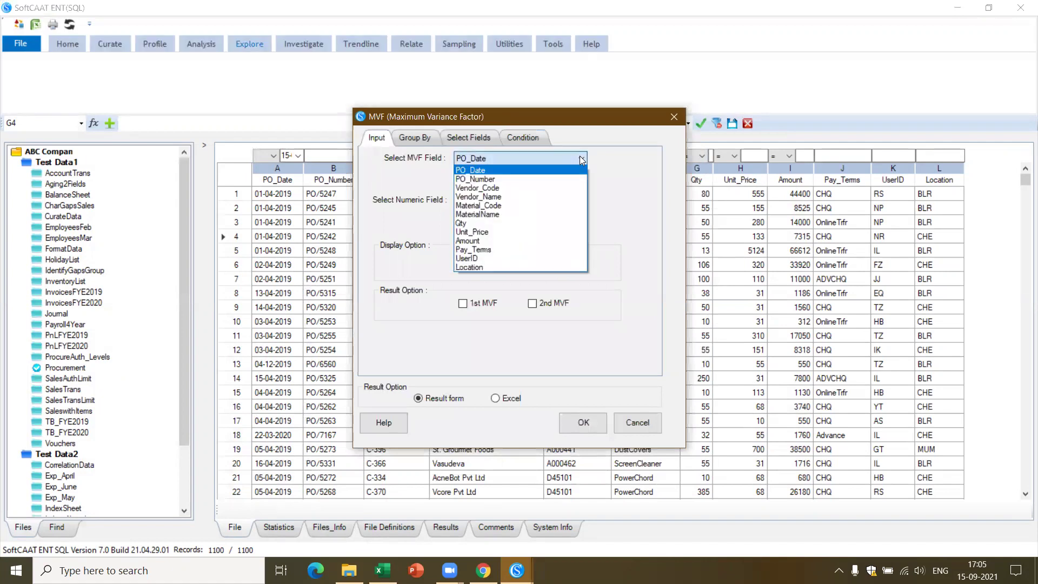
pyautogui.click(533, 196)
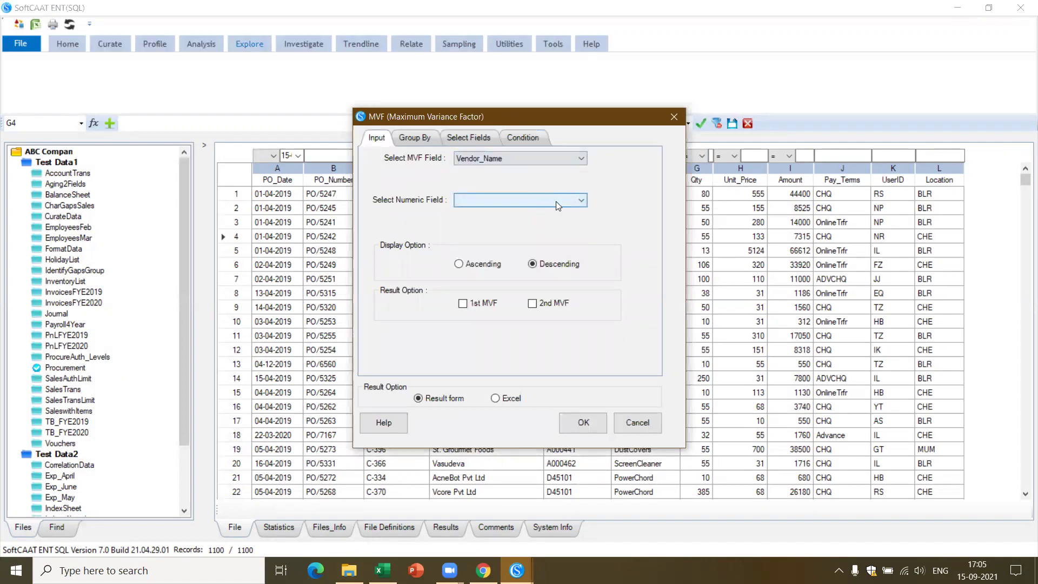
pyautogui.click(581, 200)
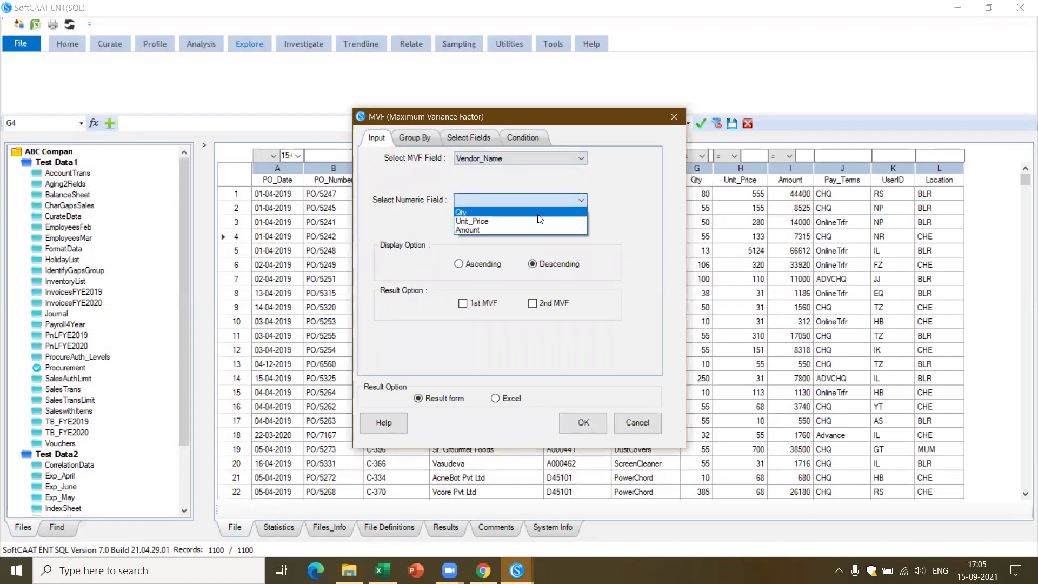
pyautogui.click(539, 221)
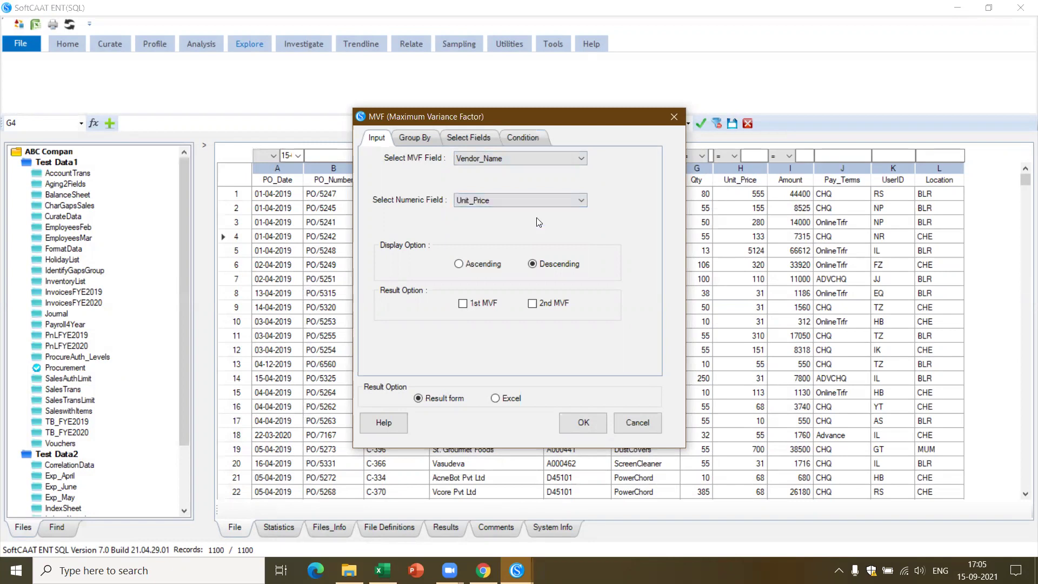
pyautogui.click(584, 423)
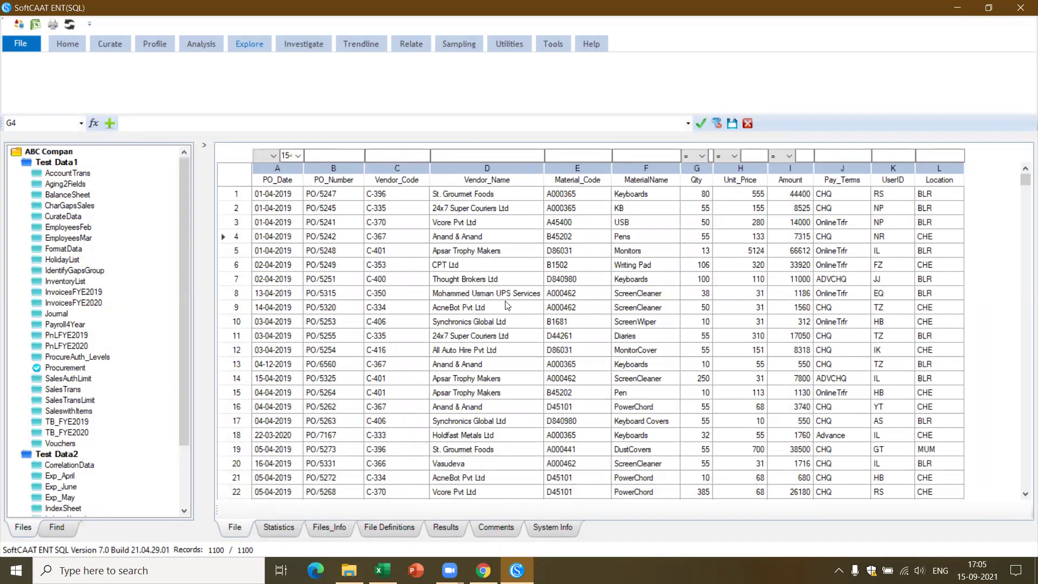
# Check the open windows and the desktop for the Maximum Variance Factor results, and return to the Procurement sheet.
pyautogui.hotkey('alt', 'Tab')
pyautogui.hotkey('alt', 'Tab')
pyautogui.hotkey('alt', 'Tab')
pyautogui.hotkey('alt', 'Tab')
pyautogui.hotkey('alt', 'Tab')
pyautogui.hotkey('alt', 'Tab')
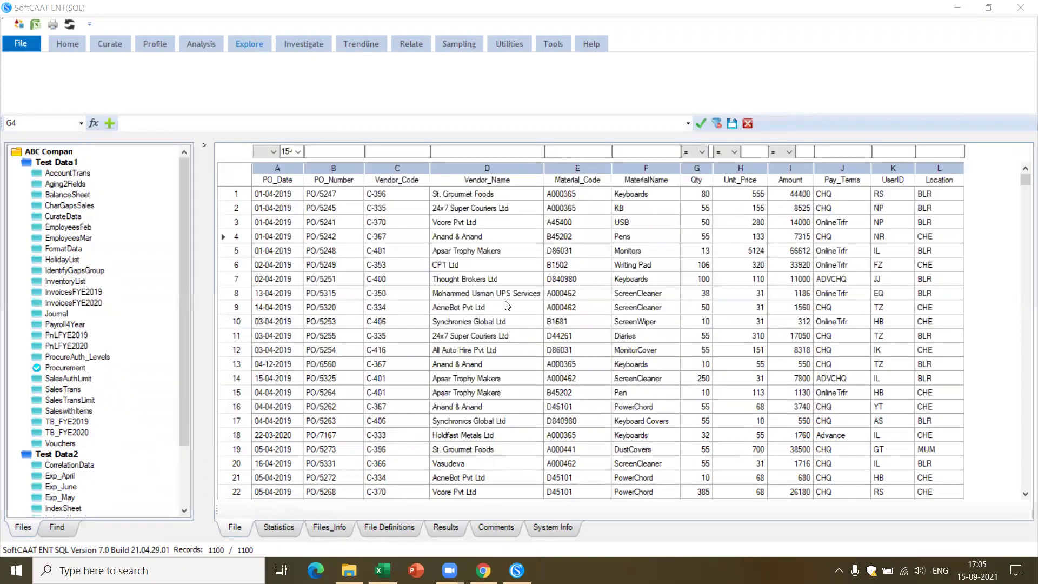
pyautogui.click(496, 253)
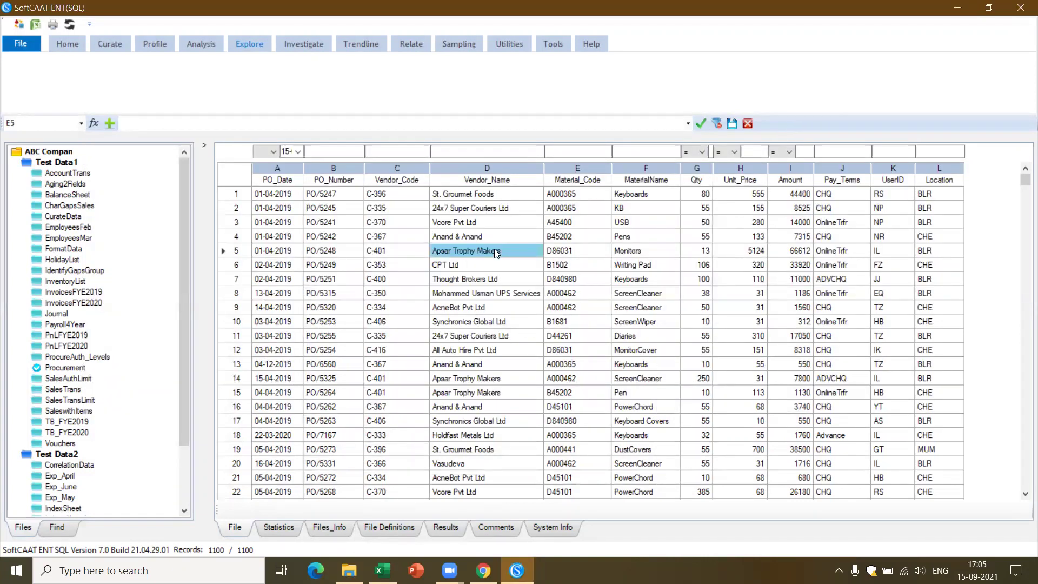
pyautogui.press('super+d')
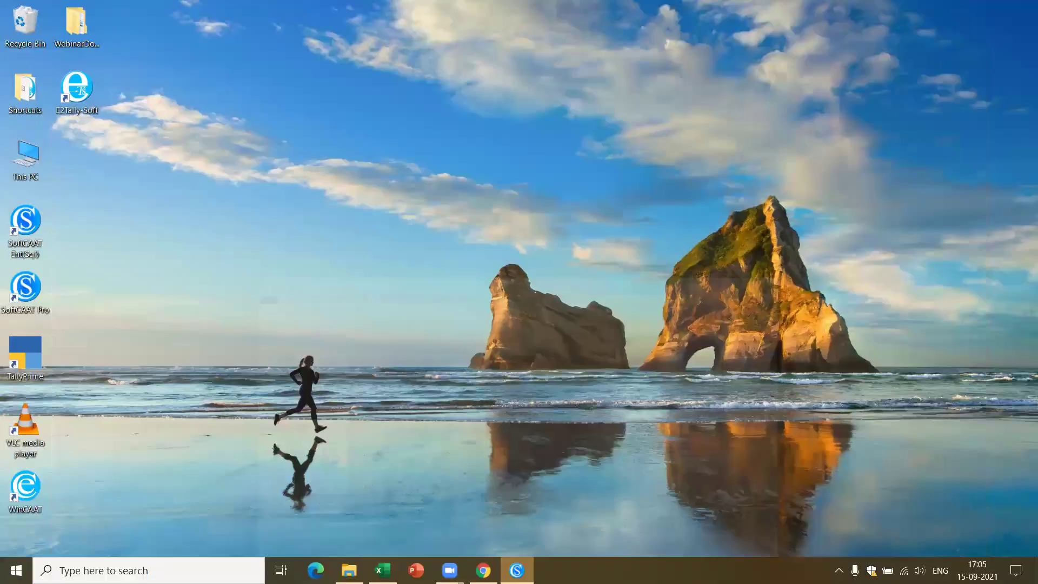
pyautogui.press('super+d')
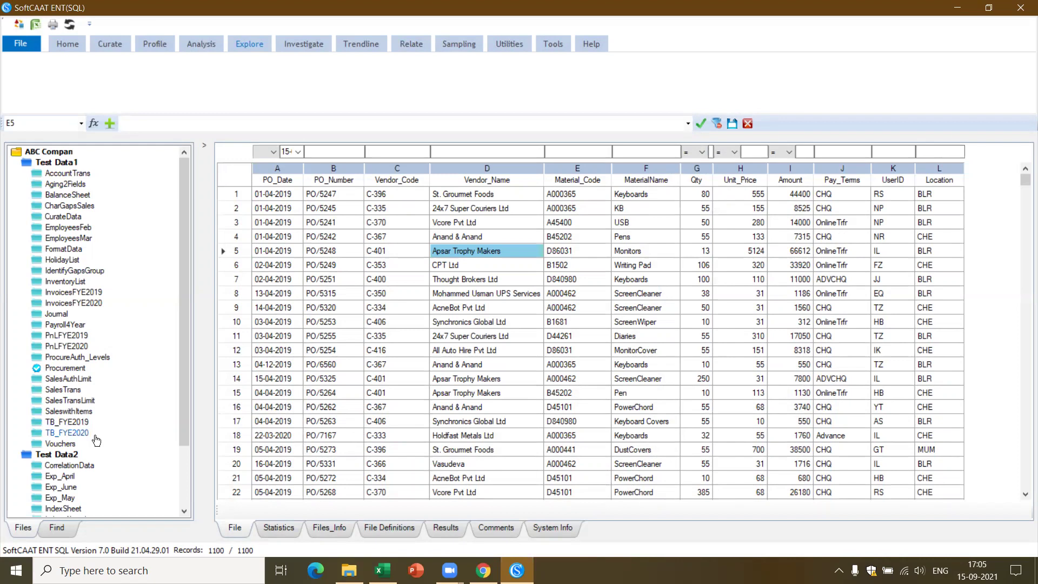
# Look through the Test Data2 sheets in the ABC Company file list.
pyautogui.click(184, 513)
pyautogui.click(184, 512)
pyautogui.click(183, 512)
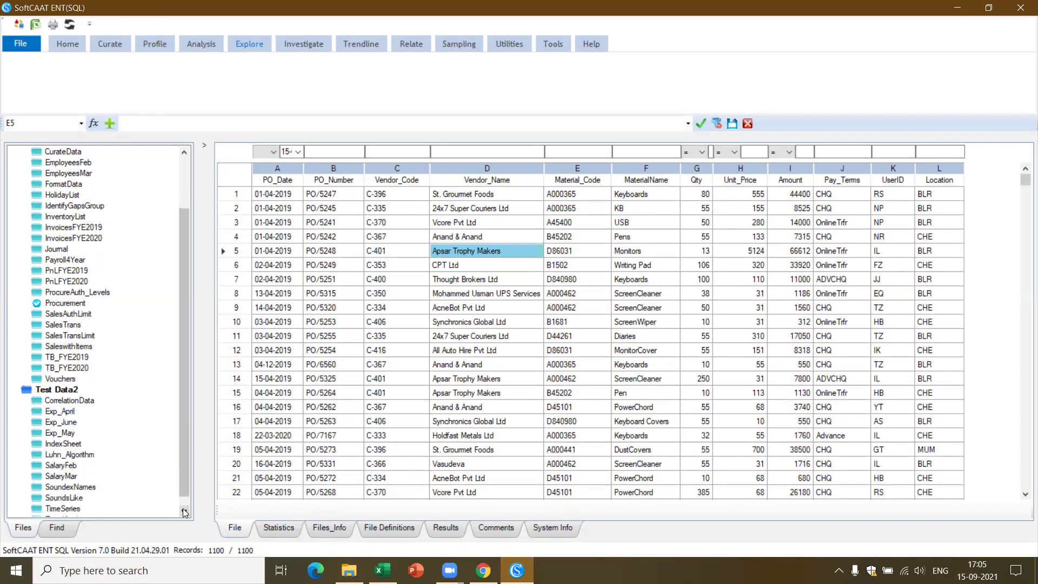